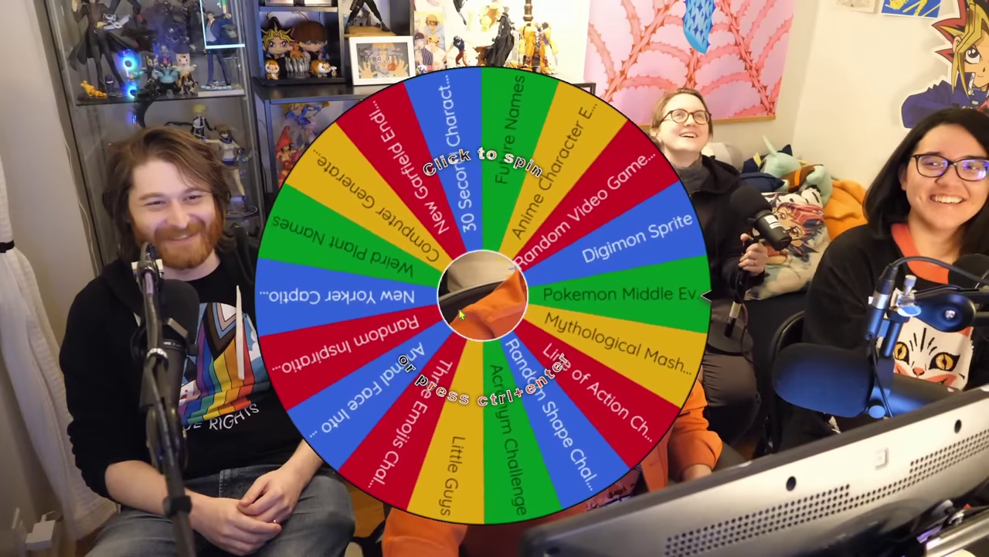
Step: Spin the challenge wheel to pick a drawing prompt and remove the winning entry from the wheel
left_click(463, 301)
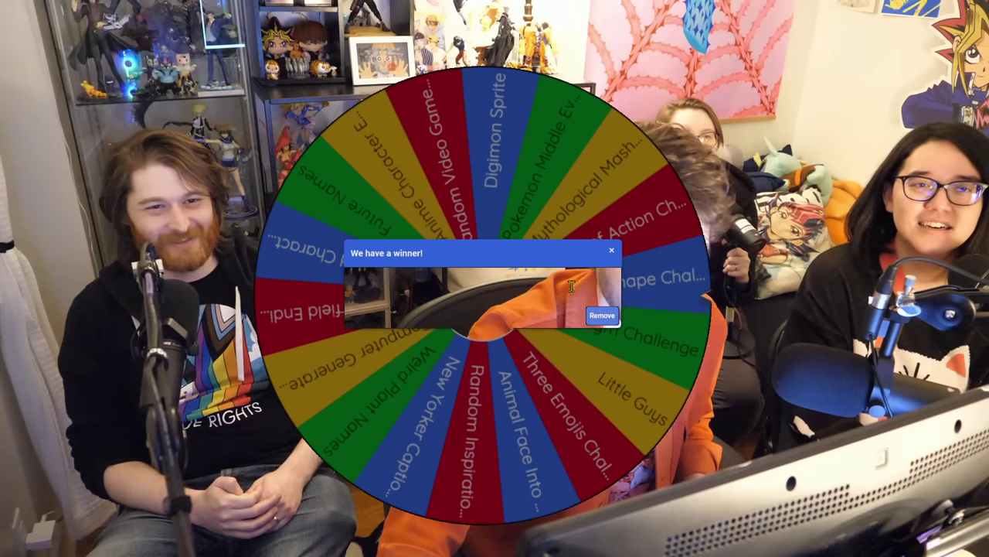
left_click(603, 315)
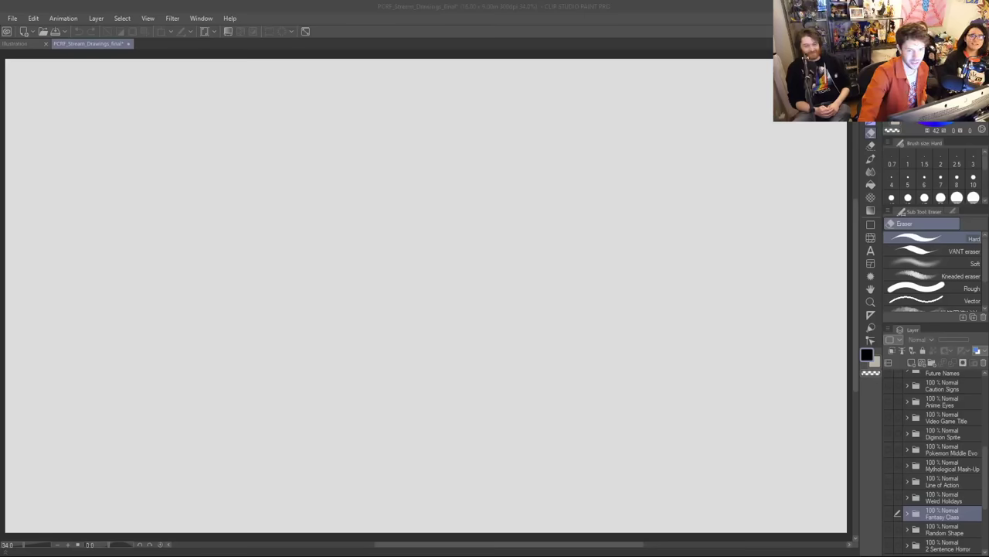
Step: In Clip Studio Paint, make the Random Shape folder visible, expand it and select its "draw here" layer
scroll(943, 462, "down", 1)
scroll(943, 462, "down", 6)
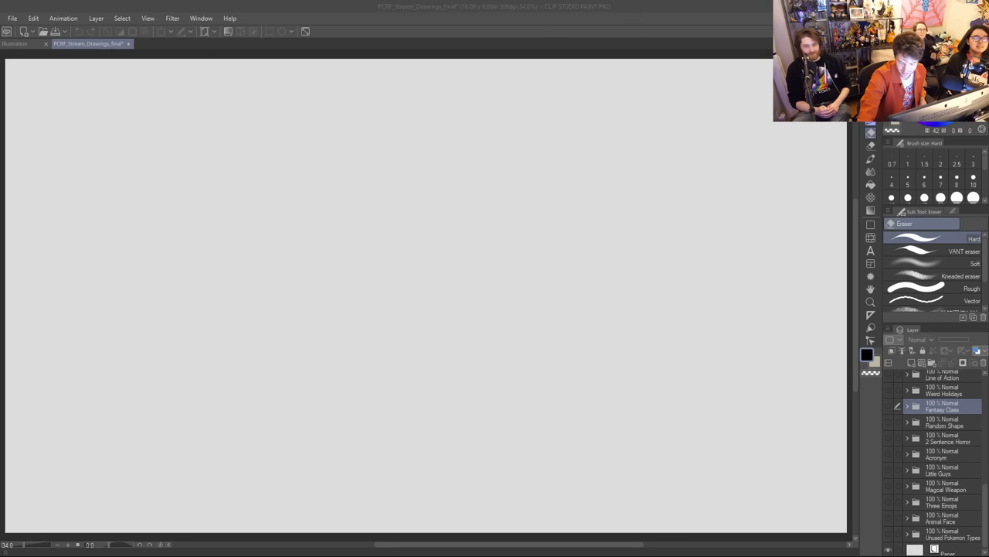
left_click(947, 424)
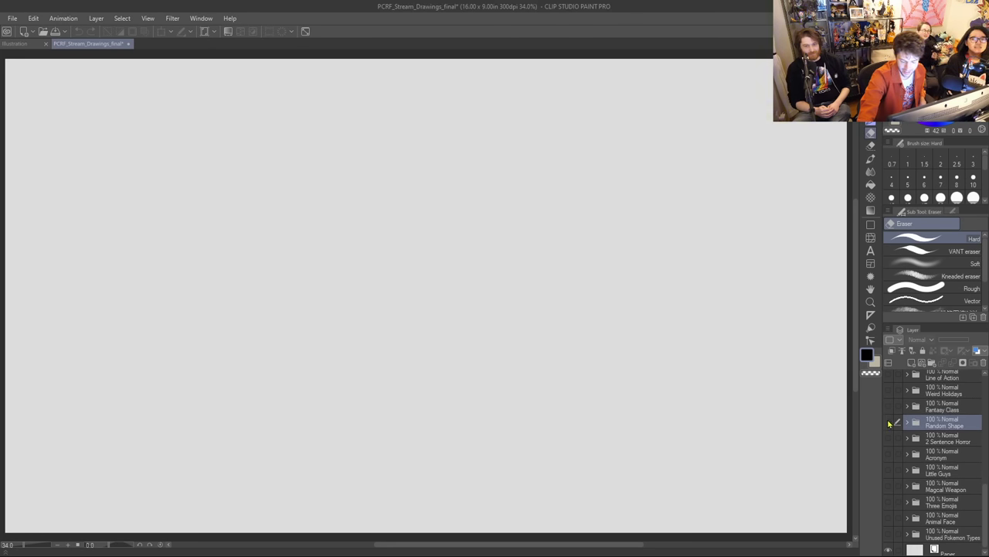
left_click(889, 423)
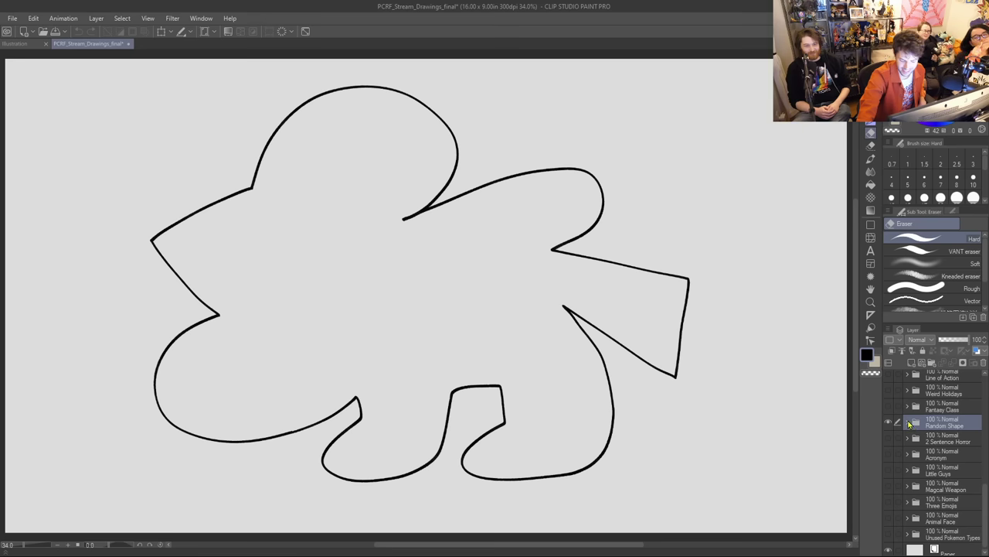
left_click(908, 422)
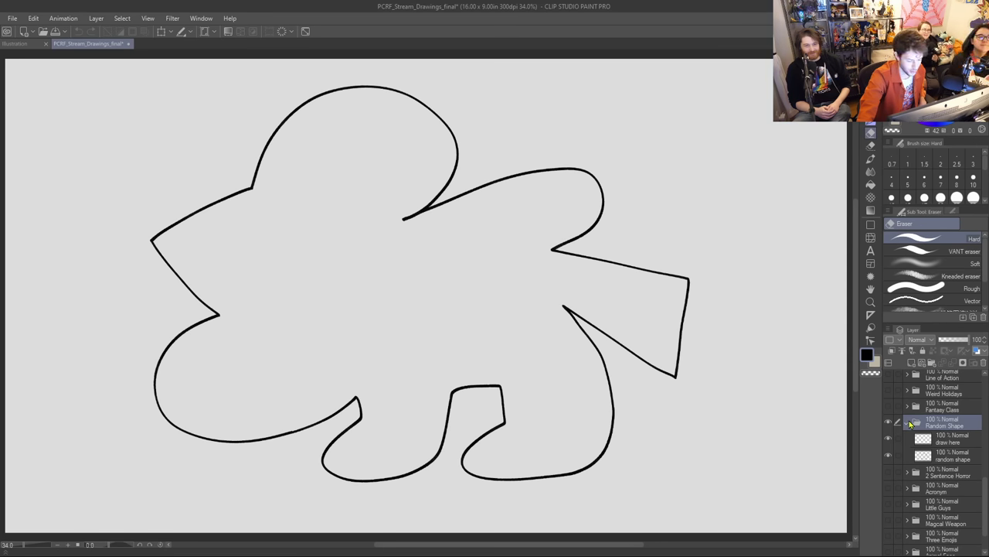
left_click(962, 440)
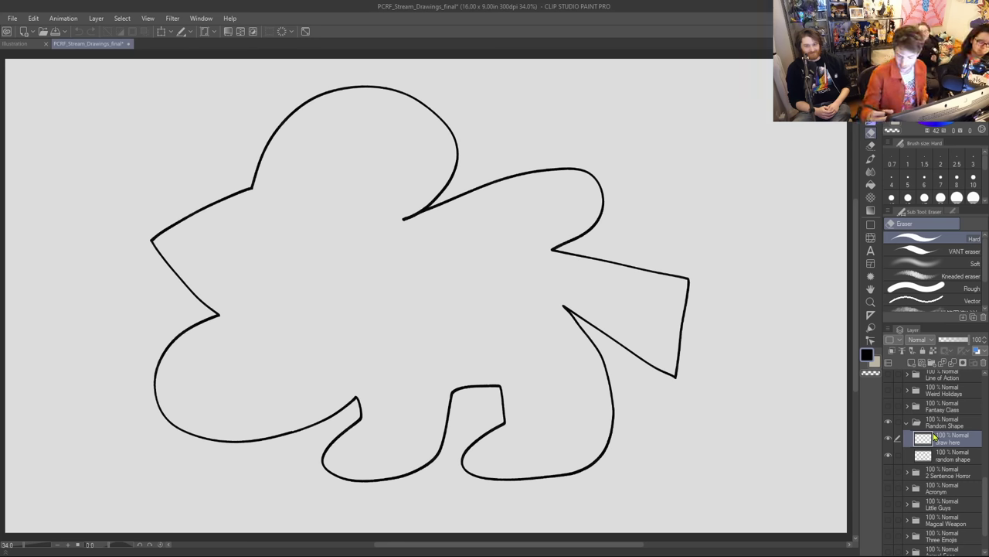
Step: Choose the Jacob Brush pen for drawing on the layer
key("b")
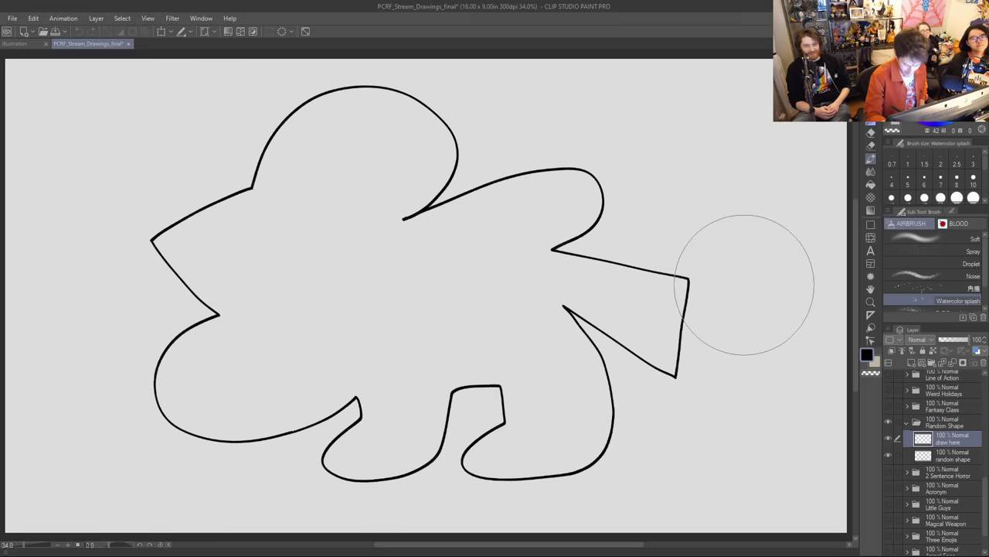
key("p")
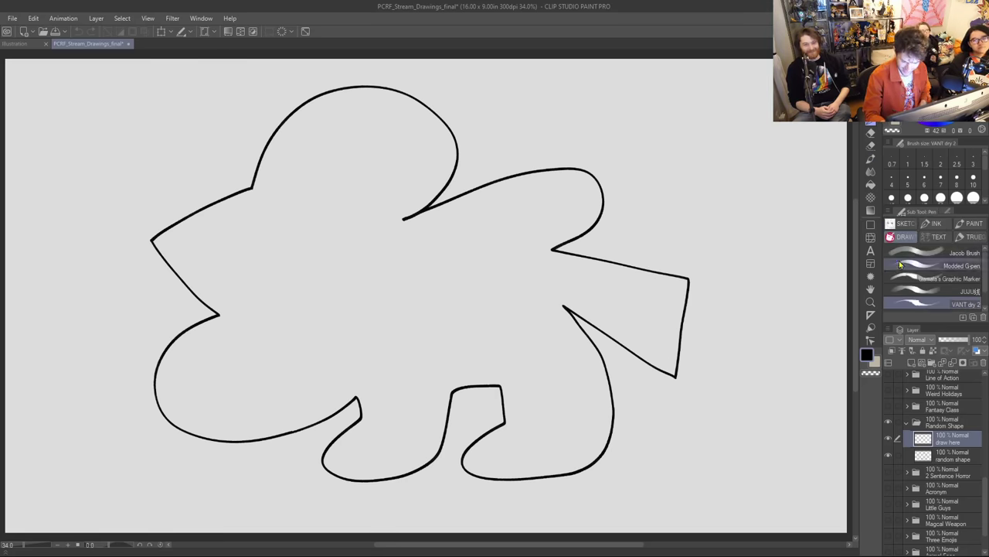
left_click(957, 254)
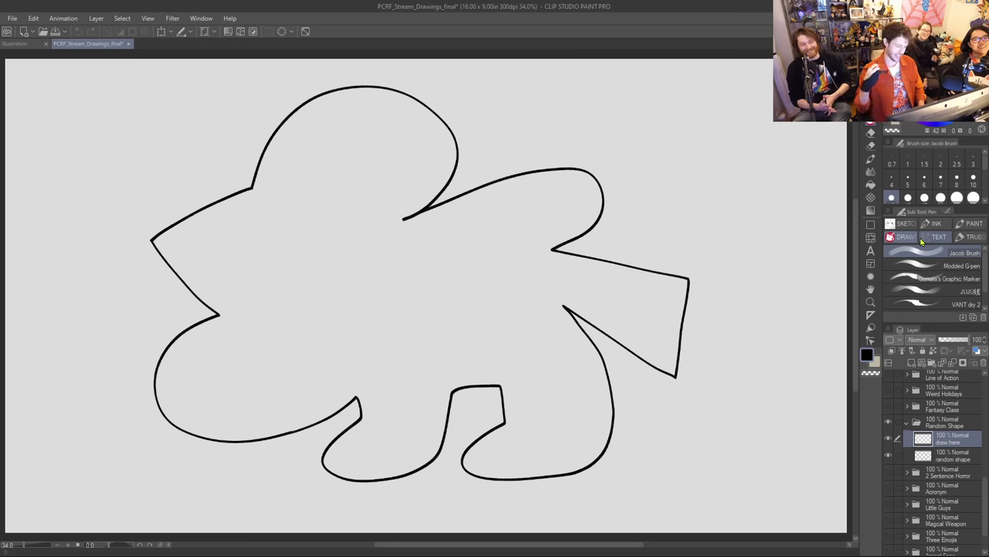
left_click_drag(160, 166, 195, 228)
key("ctrl+z")
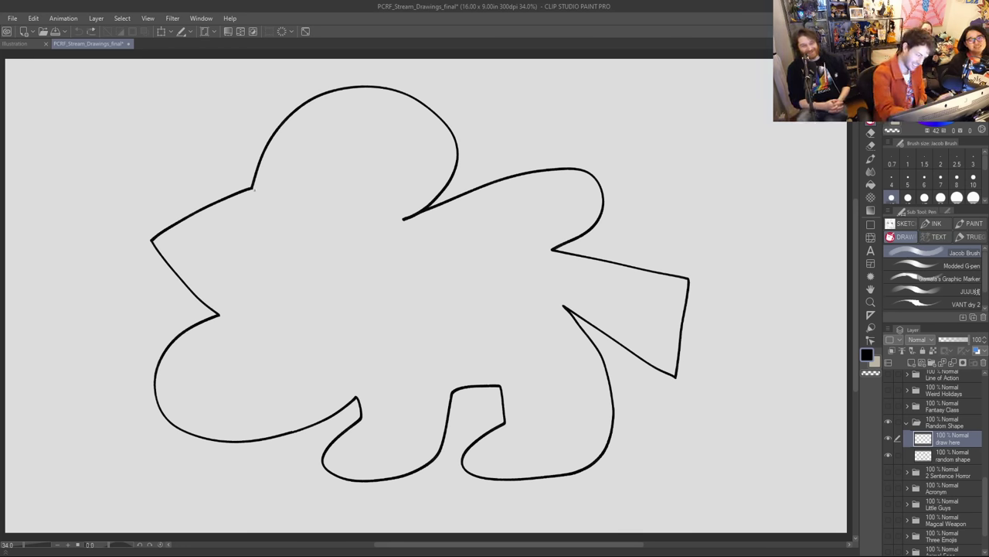
left_click_drag(252, 191, 220, 313)
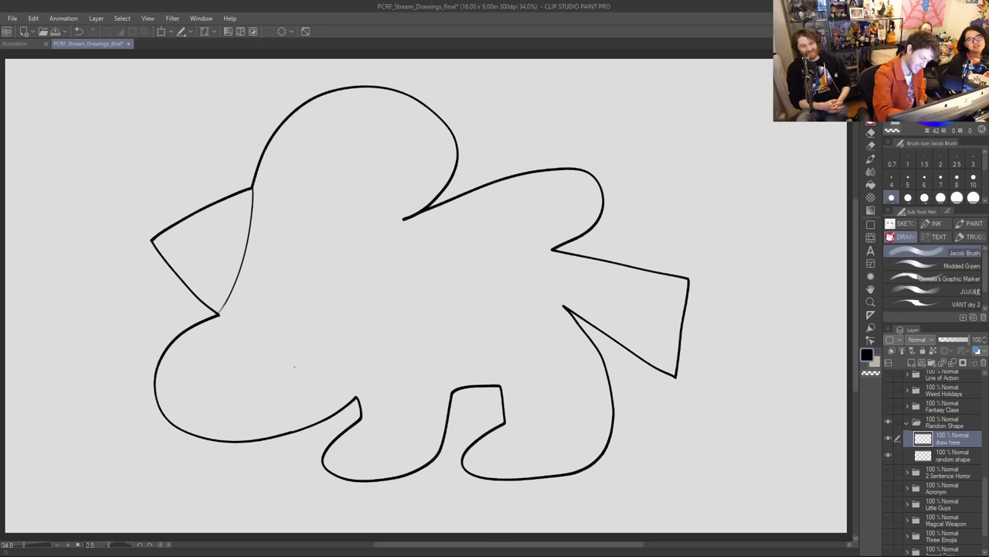
mouse_move(288, 369)
left_mouse_down()
mouse_move(400, 343)
mouse_move(330, 246)
left_mouse_up()
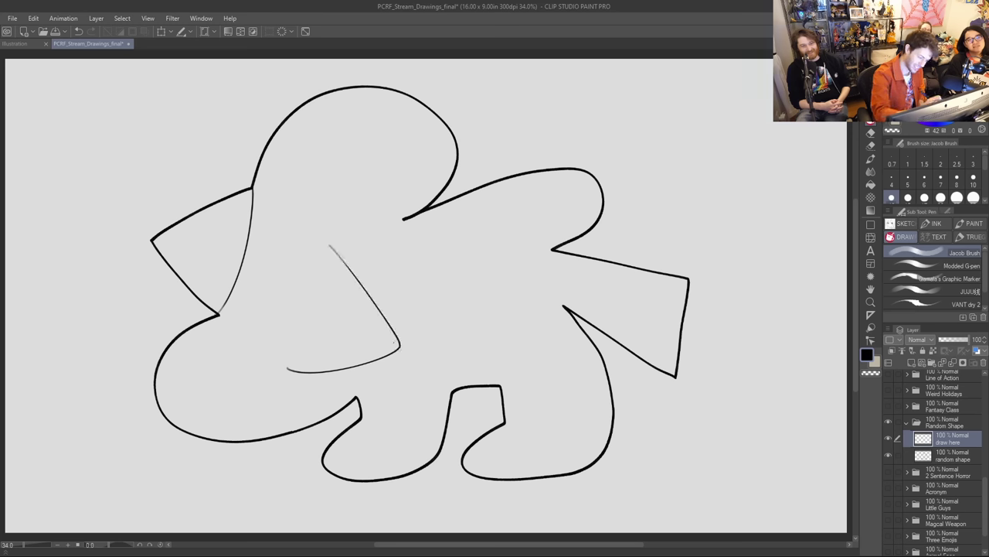
left_click_drag(397, 342, 393, 350)
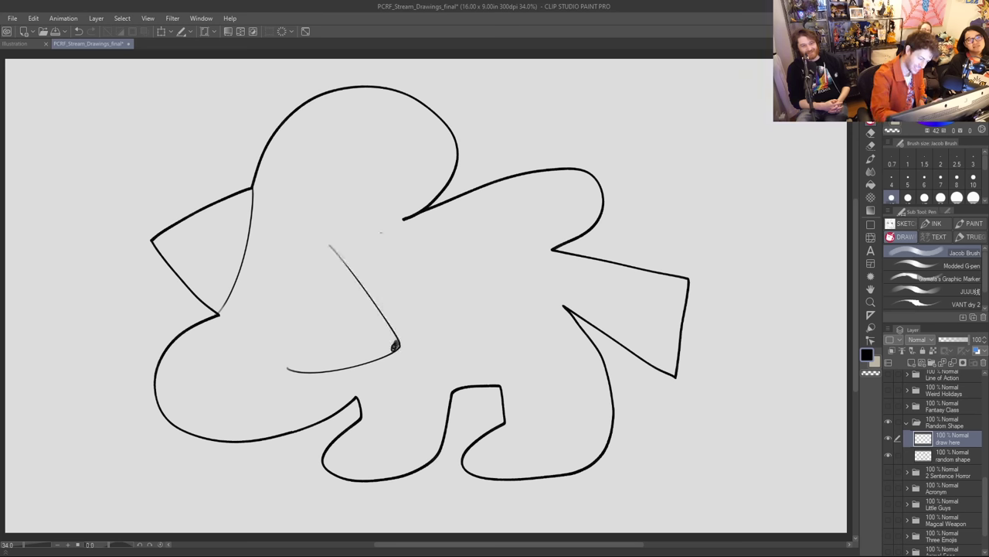
left_click_drag(308, 249, 307, 207)
mouse_move(260, 366)
left_mouse_down()
mouse_move(286, 344)
mouse_move(257, 370)
left_mouse_up()
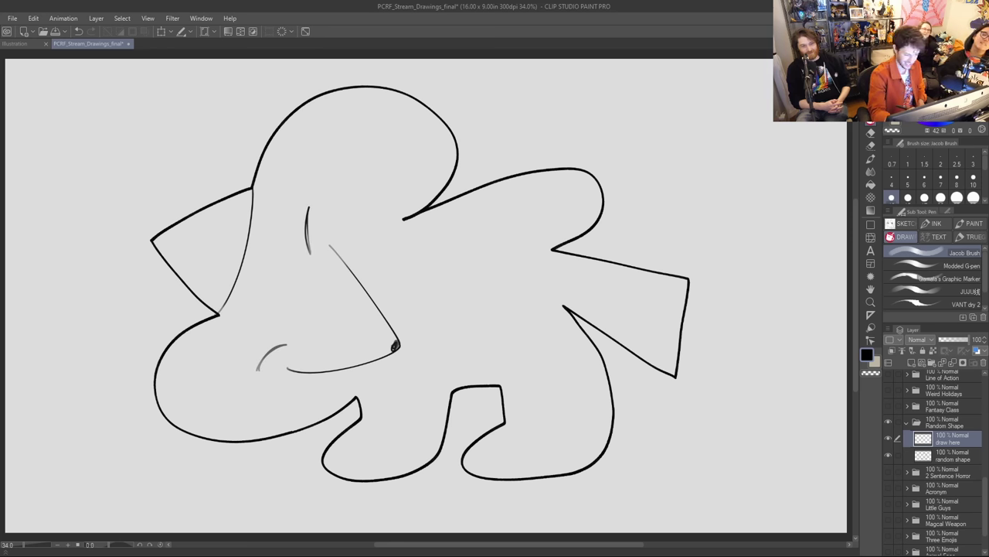
left_click_drag(550, 251, 441, 295)
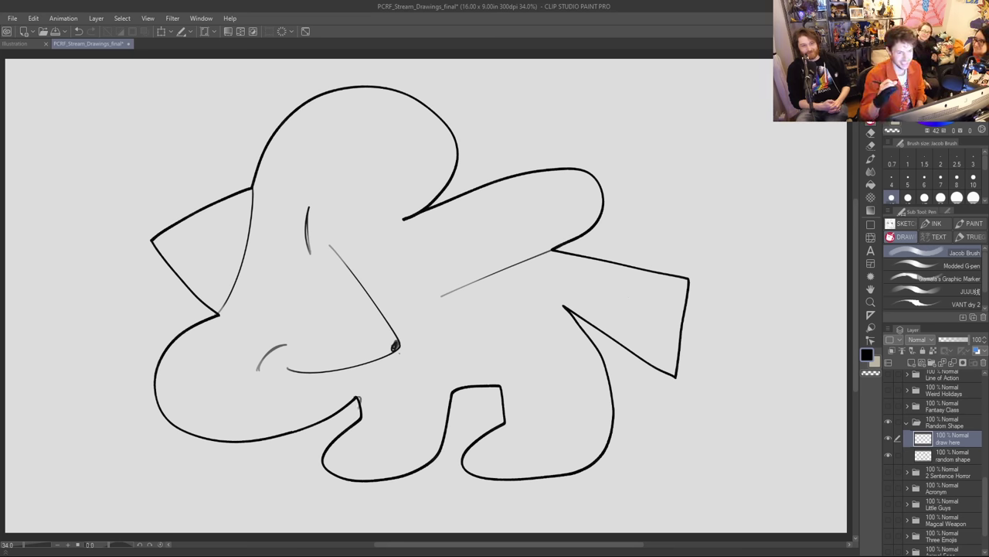
key("ctrl+z")
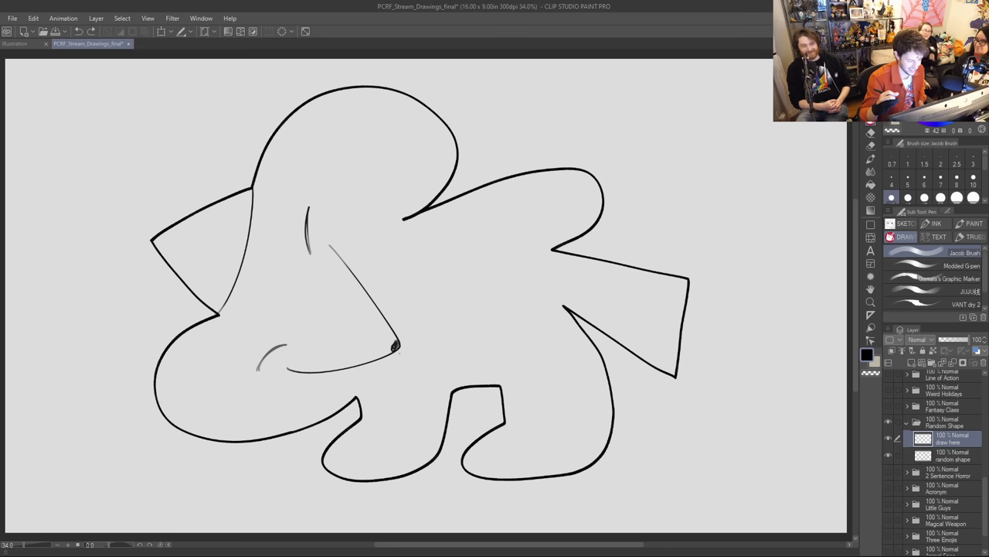
key("ctrl+z")
key("ctrl+z")
key("ctrl+z")
key("ctrl+z")
key("ctrl+z")
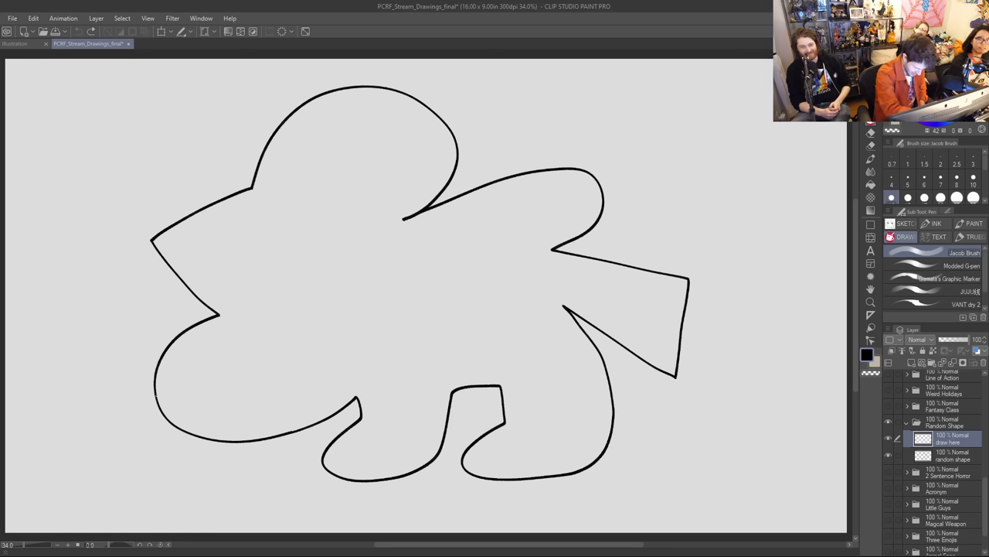
Step: Draw a long smiling mouth line along the lower edge of the snout and dot two nostrils above it
mouse_move(156, 396)
left_mouse_down()
mouse_move(187, 419)
mouse_move(323, 381)
mouse_move(348, 349)
left_mouse_up()
key("ctrl+z")
mouse_move(157, 396)
left_mouse_down()
mouse_move(173, 413)
mouse_move(340, 370)
left_mouse_up()
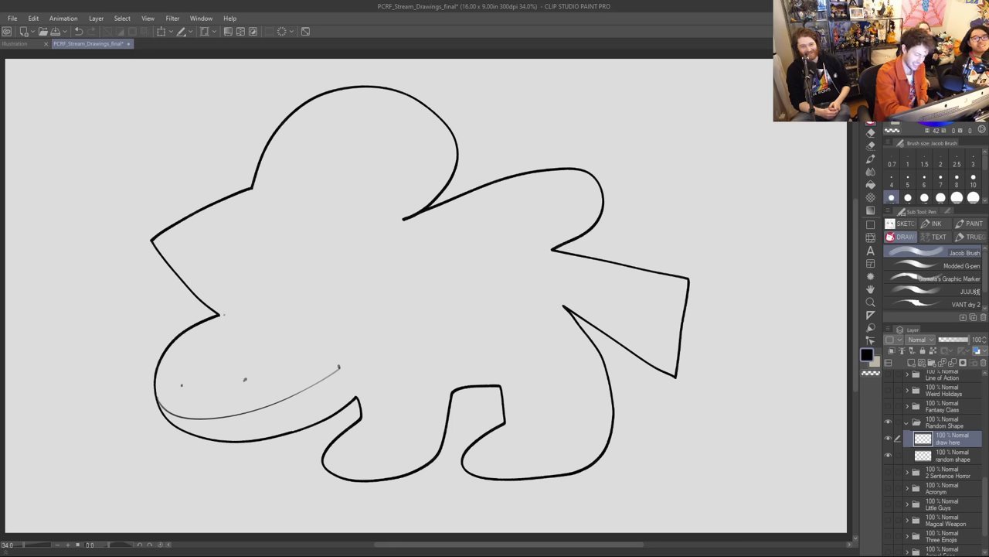
Step: Close off the pointed ear beside the snout and draw a matching triangular ear from the notch behind the dome
left_click_drag(221, 314, 251, 189)
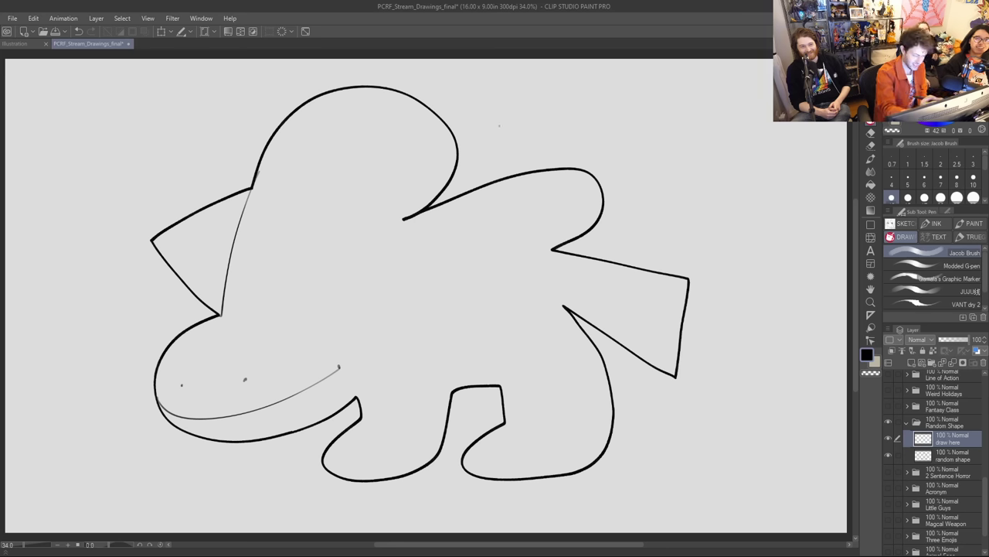
mouse_move(408, 218)
left_mouse_down()
mouse_move(504, 294)
mouse_move(374, 345)
mouse_move(403, 215)
left_mouse_up()
key("ctrl+z")
left_click_drag(374, 345, 401, 225)
key("ctrl+z")
left_click_drag(374, 345, 399, 222)
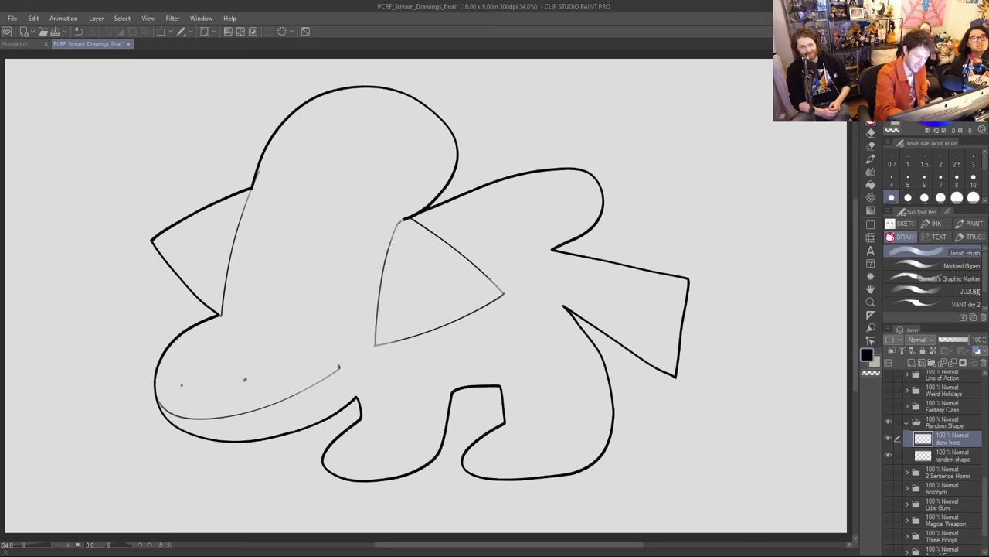
Step: Draw two curved lines between the tops of the ears to form the lower edge of the domed cap
mouse_move(255, 191)
left_mouse_down()
mouse_move(431, 202)
mouse_move(250, 190)
mouse_move(396, 223)
left_mouse_up()
key("ctrl+z")
key("ctrl+z")
mouse_move(250, 191)
left_mouse_down()
mouse_move(316, 247)
mouse_move(403, 219)
mouse_move(280, 246)
mouse_move(252, 188)
left_mouse_up()
key("ctrl+z")
key("ctrl+z")
mouse_move(398, 223)
left_mouse_down()
mouse_move(261, 240)
mouse_move(252, 190)
left_mouse_up()
key("ctrl+z")
left_click_drag(400, 222, 246, 193)
key("ctrl+z")
left_click_drag(399, 223, 249, 191)
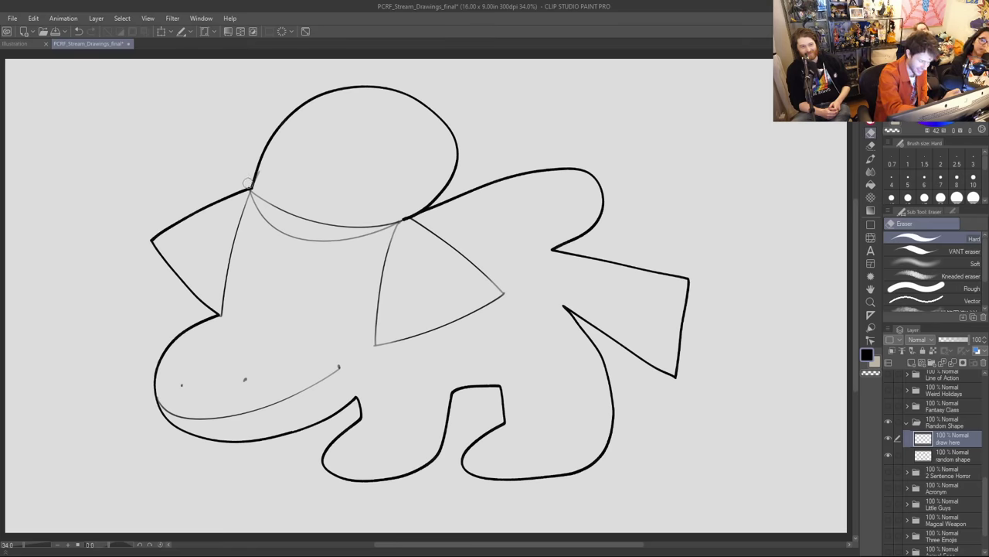
Step: Draw two tall oval eyes between the ears and shade in their pupils
key("p")
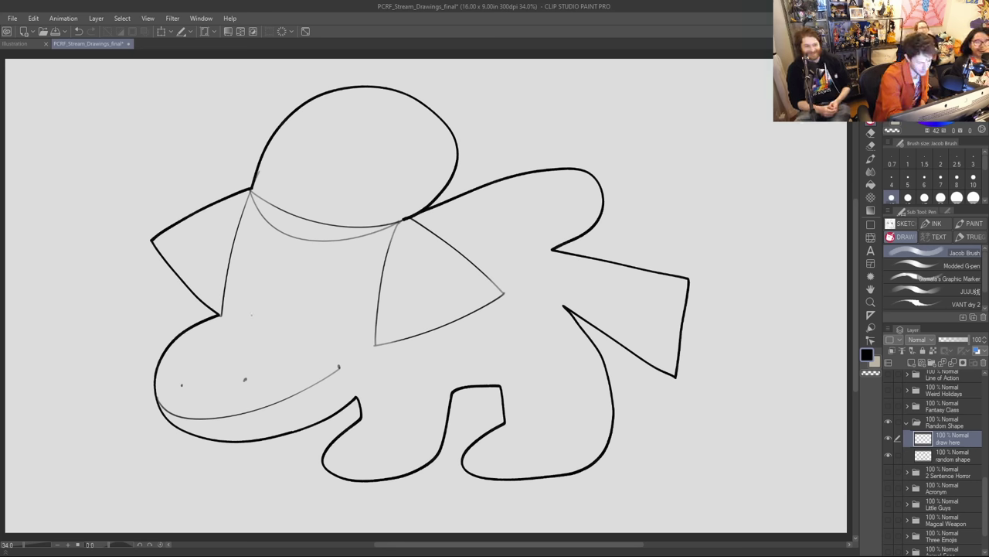
mouse_move(253, 311)
left_mouse_down()
mouse_move(258, 258)
mouse_move(261, 287)
mouse_move(242, 272)
mouse_move(260, 283)
mouse_move(253, 268)
left_mouse_up()
key("ctrl+z")
mouse_move(309, 316)
left_mouse_down()
mouse_move(320, 270)
mouse_move(314, 289)
mouse_move(310, 281)
mouse_move(323, 290)
left_mouse_up()
key("ctrl+z")
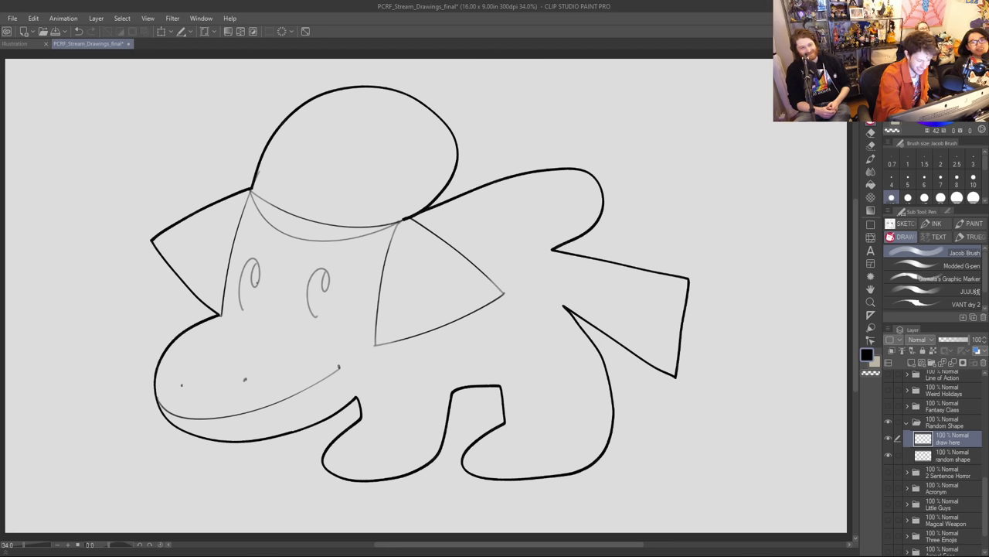
mouse_move(255, 268)
left_mouse_down()
mouse_move(257, 285)
mouse_move(255, 275)
left_mouse_up()
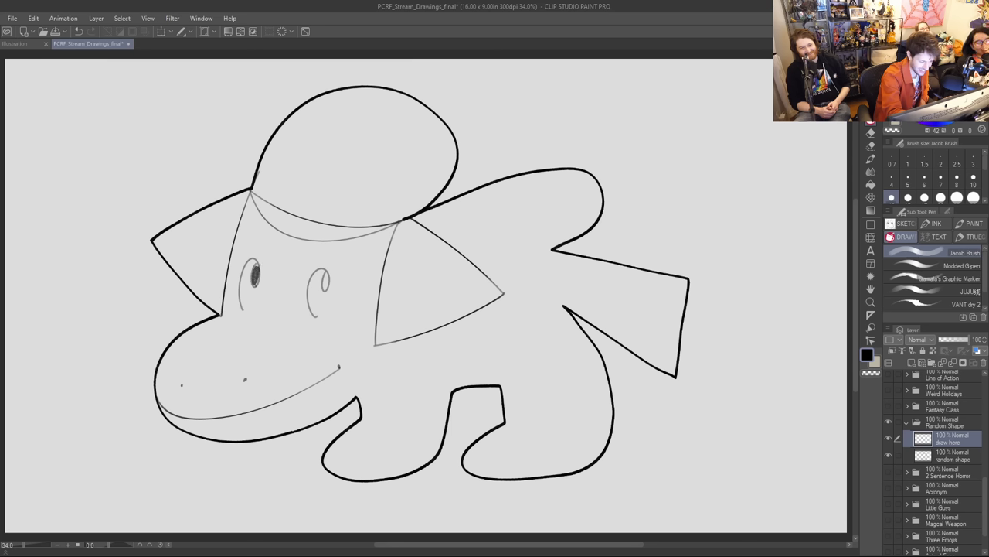
mouse_move(324, 276)
left_mouse_down()
mouse_move(325, 289)
mouse_move(326, 273)
left_mouse_up()
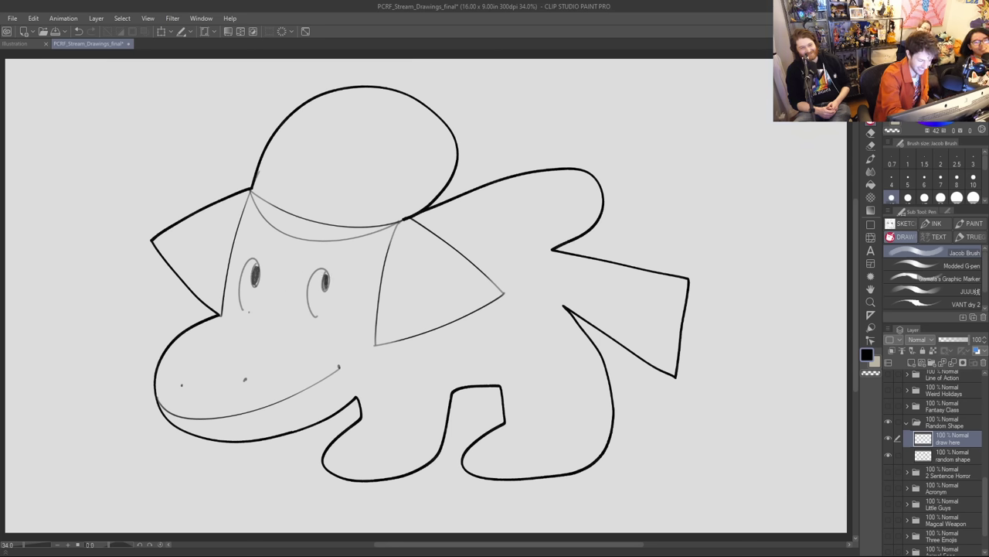
Step: Close the lower outlines of both eyes and add an arched eyebrow above each one
left_click_drag(252, 309, 259, 297)
left_click_drag(320, 315, 329, 301)
key("ctrl+z")
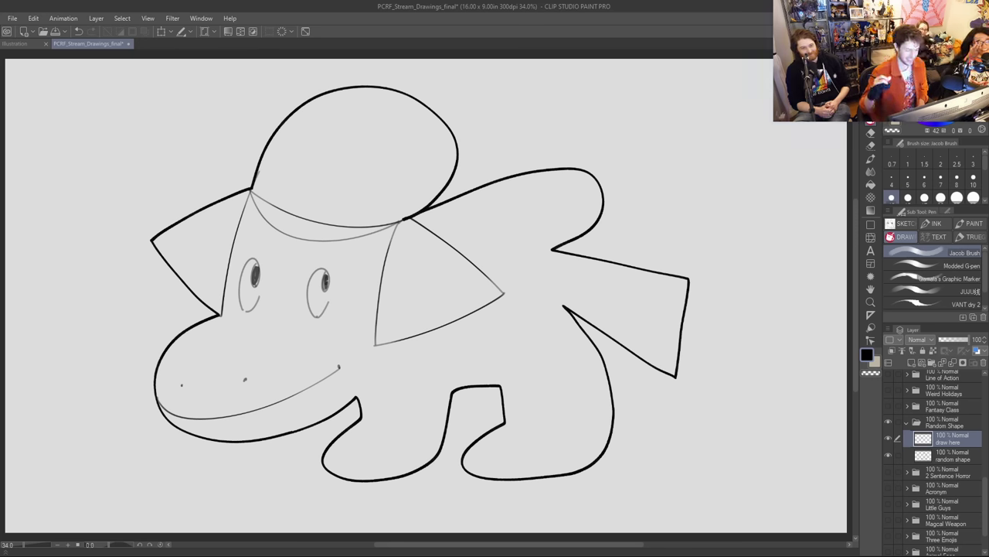
left_click_drag(244, 246, 267, 243)
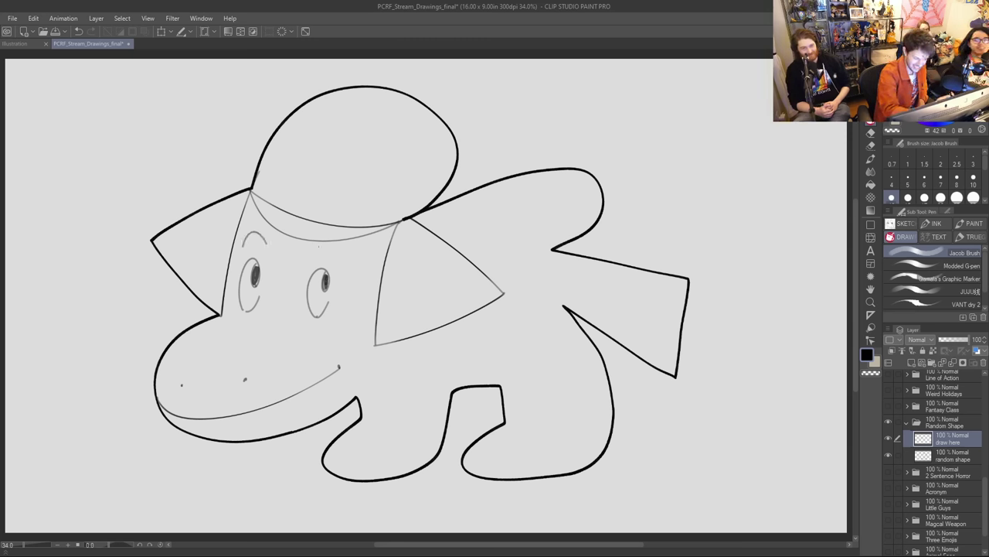
left_click_drag(315, 251, 337, 261)
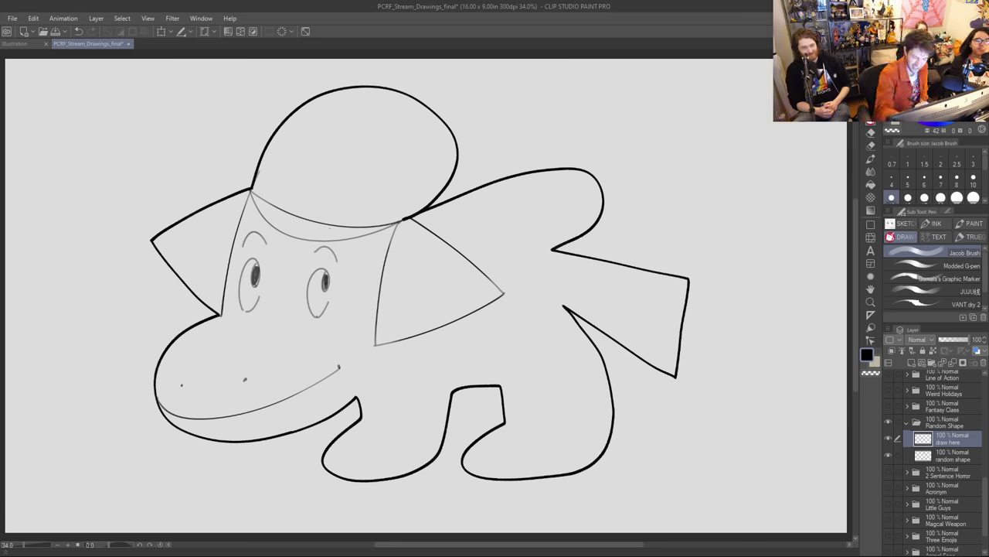
Step: Sketch the lines separating the rounded wing shape and the flared tail from the creature's back
mouse_move(563, 307)
left_mouse_down()
mouse_move(517, 252)
mouse_move(487, 239)
mouse_move(554, 217)
left_mouse_up()
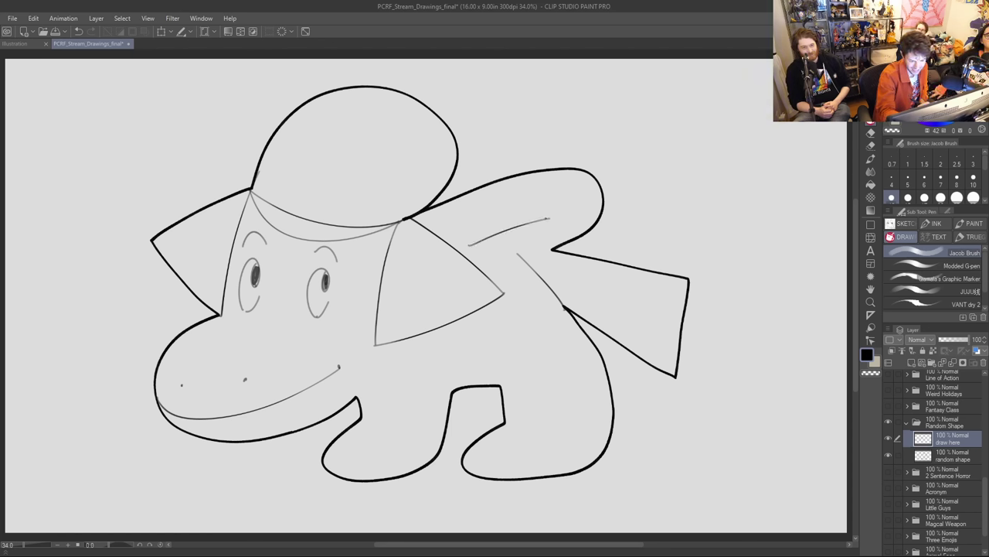
left_click_drag(502, 242, 552, 250)
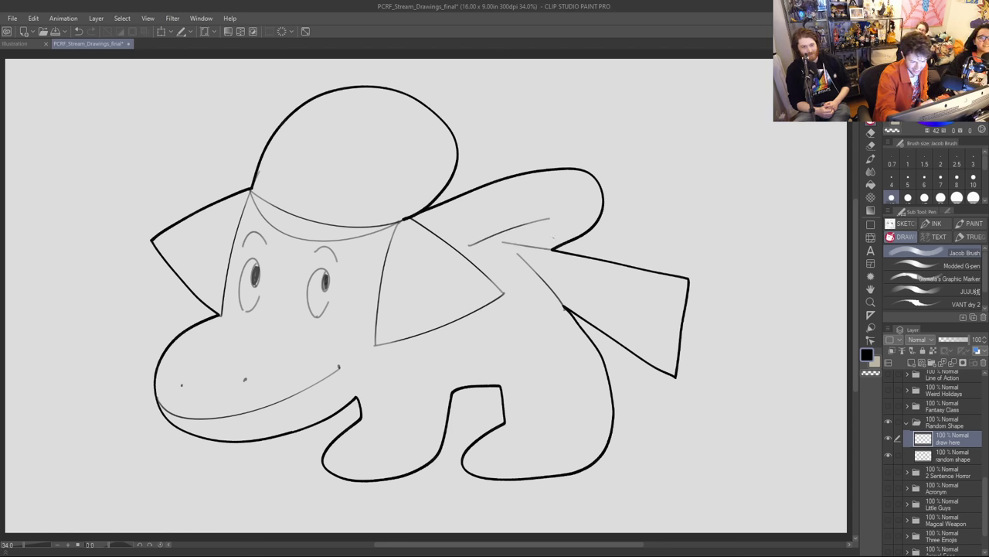
left_click_drag(494, 236, 533, 271)
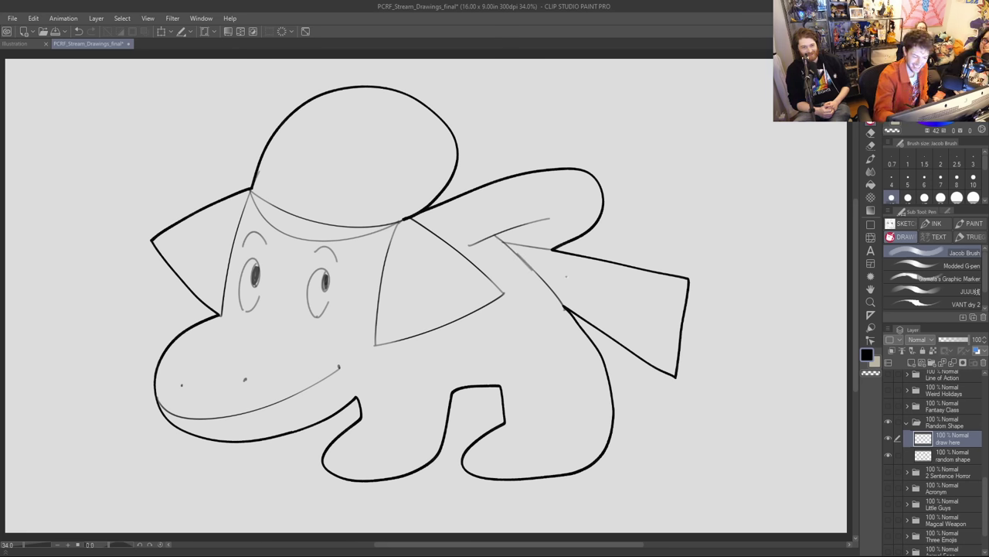
mouse_move(553, 250)
left_mouse_down()
mouse_move(502, 243)
mouse_move(514, 251)
left_mouse_up()
key("ctrl+z")
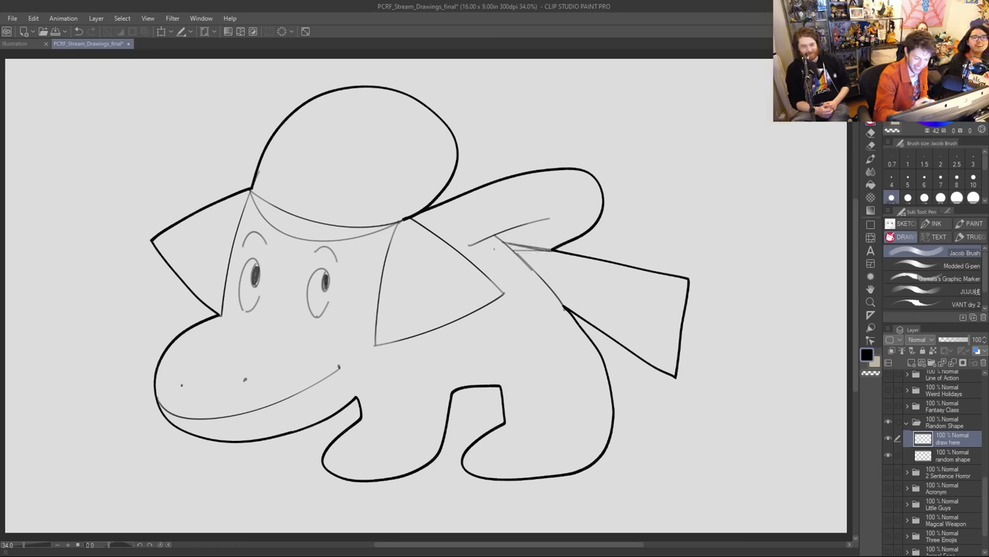
key("ctrl+z")
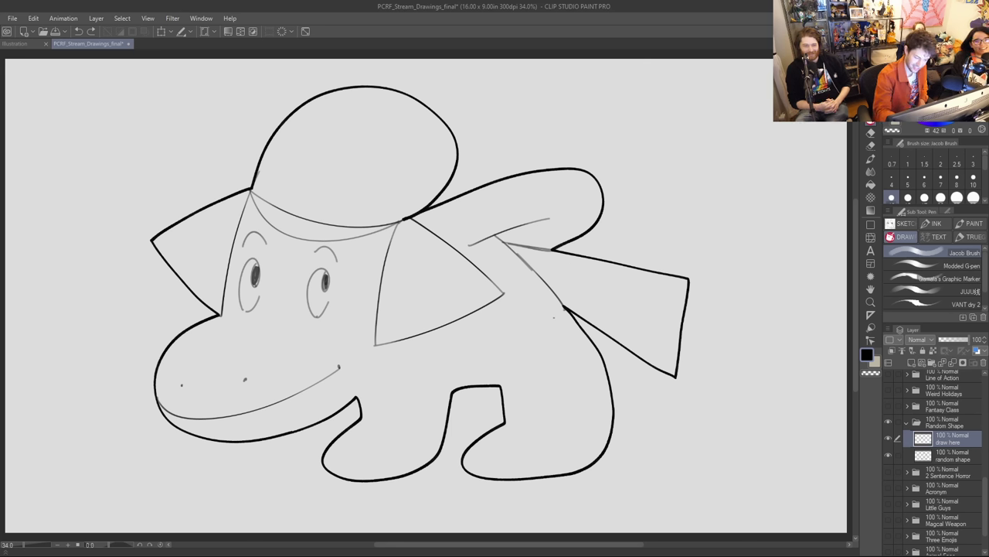
Step: Draw a belly line across the body from the rump below the tail to the top of the front leg
mouse_move(576, 322)
left_mouse_down()
mouse_move(404, 391)
mouse_move(362, 397)
left_mouse_up()
key("ctrl+z")
mouse_move(572, 317)
left_mouse_down()
mouse_move(354, 396)
mouse_move(583, 338)
left_mouse_up()
key("ctrl+z")
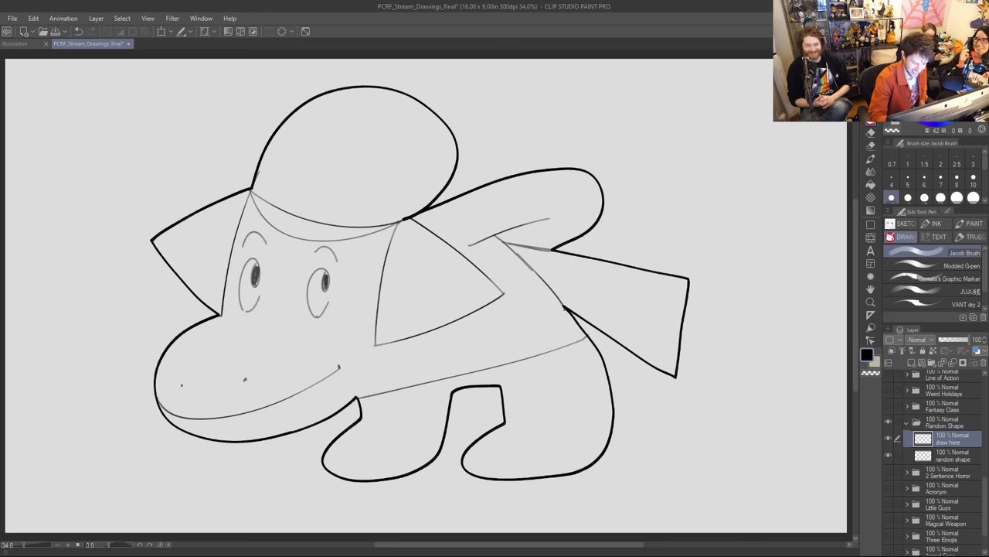
Step: Draw three toenails on each foot and a line across the top of each leg below the belly
mouse_move(467, 469)
left_mouse_down()
mouse_move(478, 461)
mouse_move(476, 474)
mouse_move(535, 474)
left_mouse_up()
mouse_move(331, 454)
left_mouse_down()
mouse_move(348, 475)
mouse_move(347, 465)
mouse_move(382, 475)
left_mouse_up()
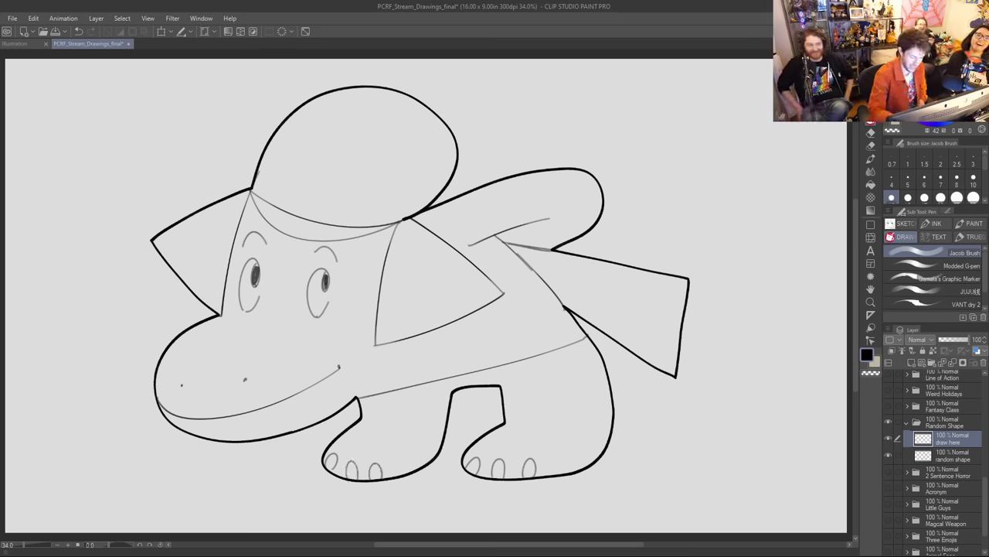
mouse_move(360, 412)
left_mouse_down()
mouse_move(449, 409)
mouse_move(614, 378)
left_mouse_up()
key("e")
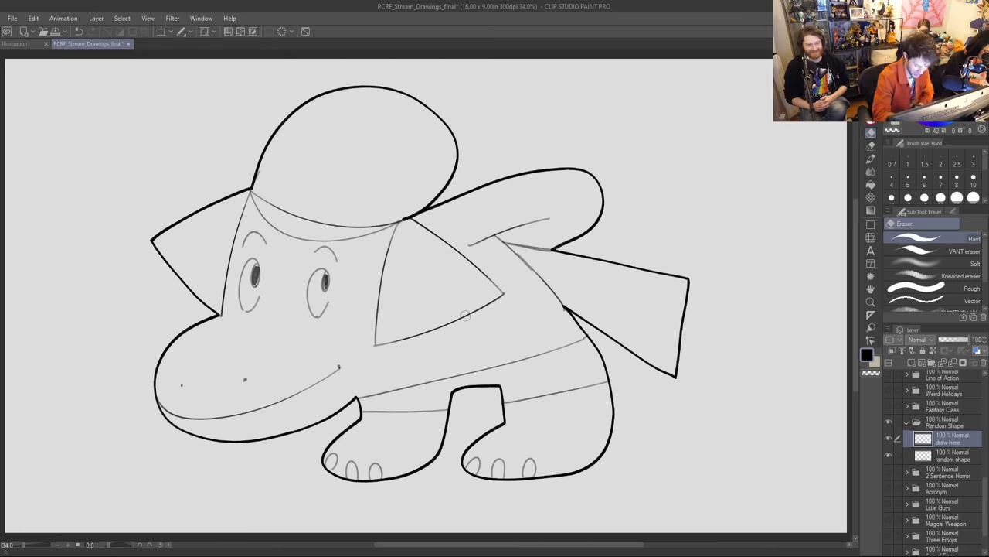
Step: Extend the jaw with a short curve rising from the top of the front leg towards the ear
key("p")
left_click_drag(358, 396, 382, 347)
key("ctrl+z")
left_click_drag(356, 398, 369, 359)
key("ctrl+z")
key("ctrl+z")
left_click_drag(358, 397, 369, 364)
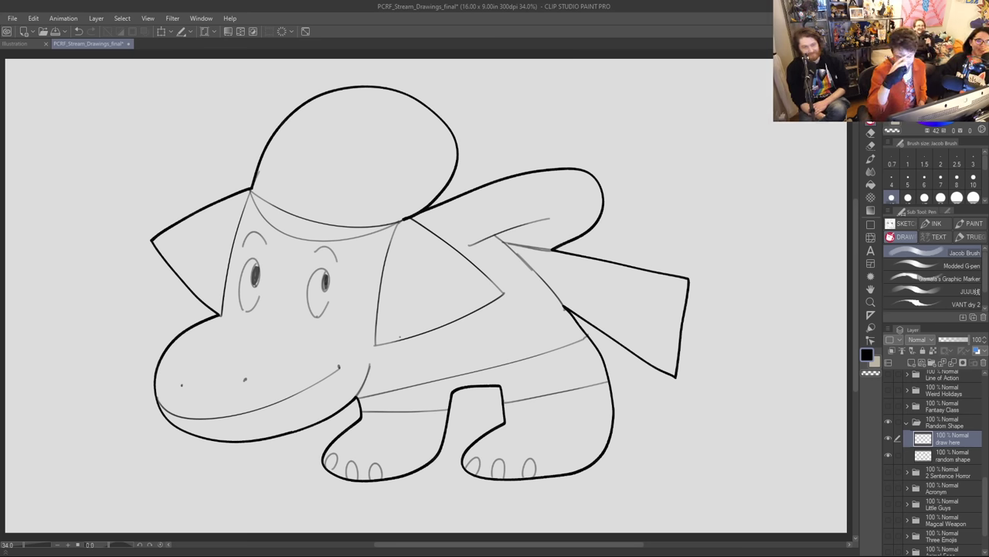
Step: Letter CRIME-A-SAUR by hand across the front of the creature's cap
mouse_move(282, 127)
left_mouse_down()
mouse_move(277, 158)
mouse_move(286, 144)
mouse_move(298, 159)
mouse_move(313, 141)
mouse_move(317, 161)
left_mouse_up()
key("ctrl+z")
key("ctrl+z")
mouse_move(322, 142)
left_mouse_down()
mouse_move(331, 142)
mouse_move(323, 164)
left_mouse_up()
left_click_drag(324, 153, 340, 158)
mouse_move(344, 169)
left_mouse_down()
mouse_move(350, 146)
mouse_move(357, 170)
left_mouse_up()
mouse_move(344, 161)
left_mouse_down()
mouse_move(374, 170)
mouse_move(389, 150)
left_mouse_up()
mouse_move(389, 151)
left_mouse_down()
mouse_move(394, 174)
mouse_move(410, 154)
mouse_move(417, 172)
left_mouse_up()
left_click_drag(418, 151, 431, 172)
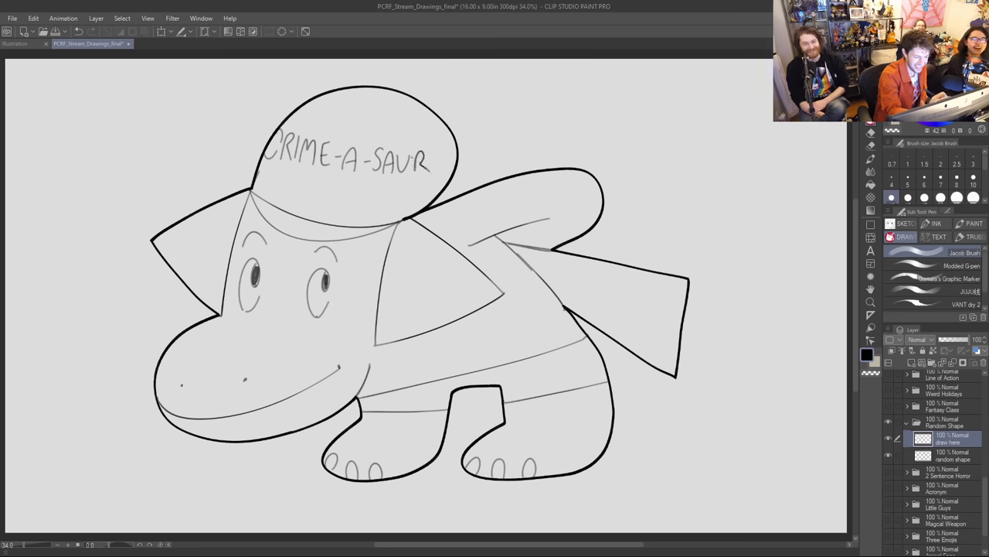
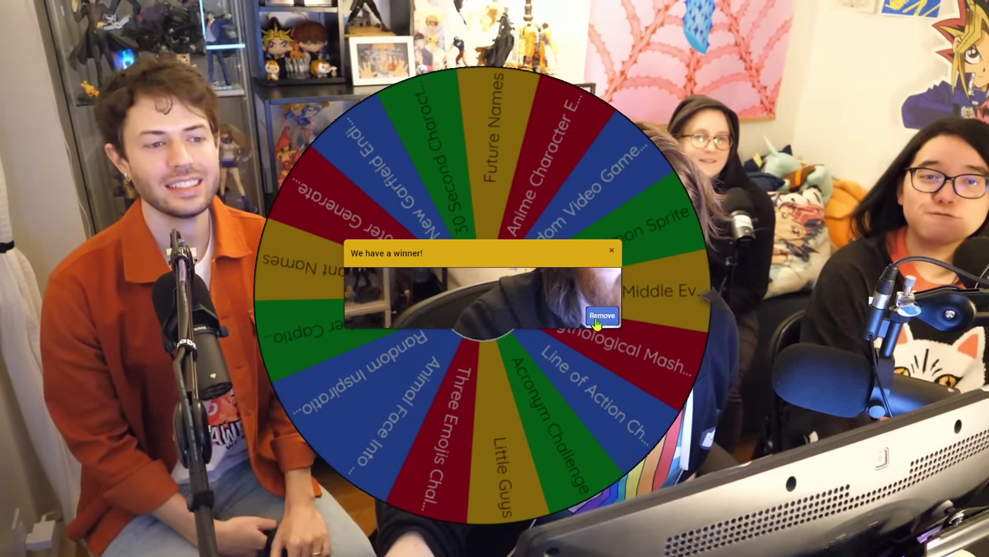
Step: Remove the winning entry from the challenge wheel
left_click(602, 314)
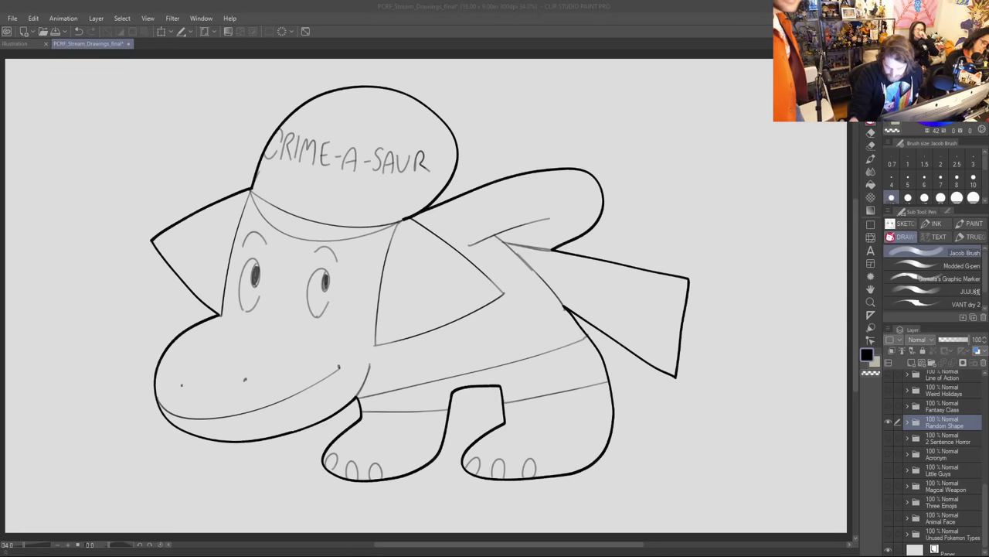
Step: Hide the Random Shape folder, show Pokemon Middle Evo, and ready its draw here layer with the Modded G-pen
left_click(887, 422)
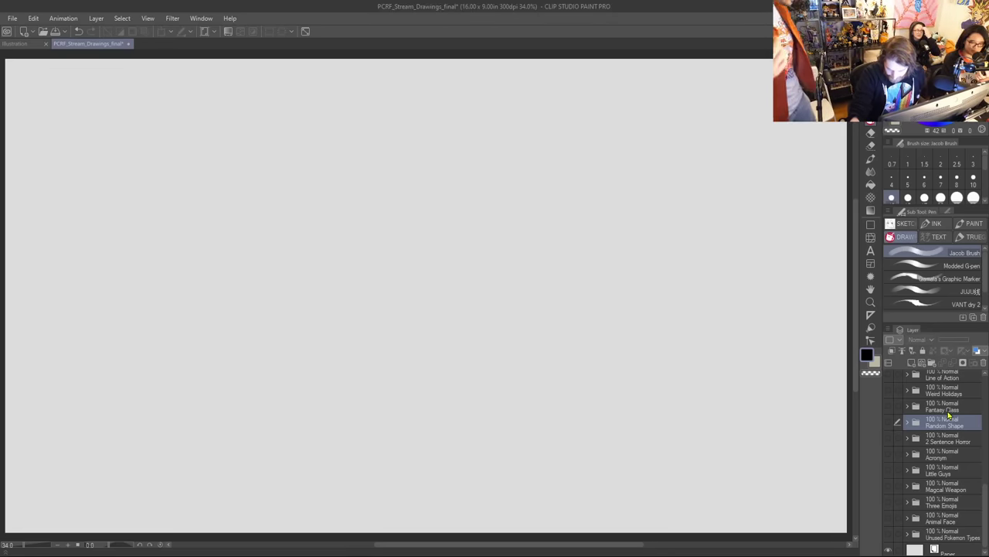
scroll(948, 415, "up", 3)
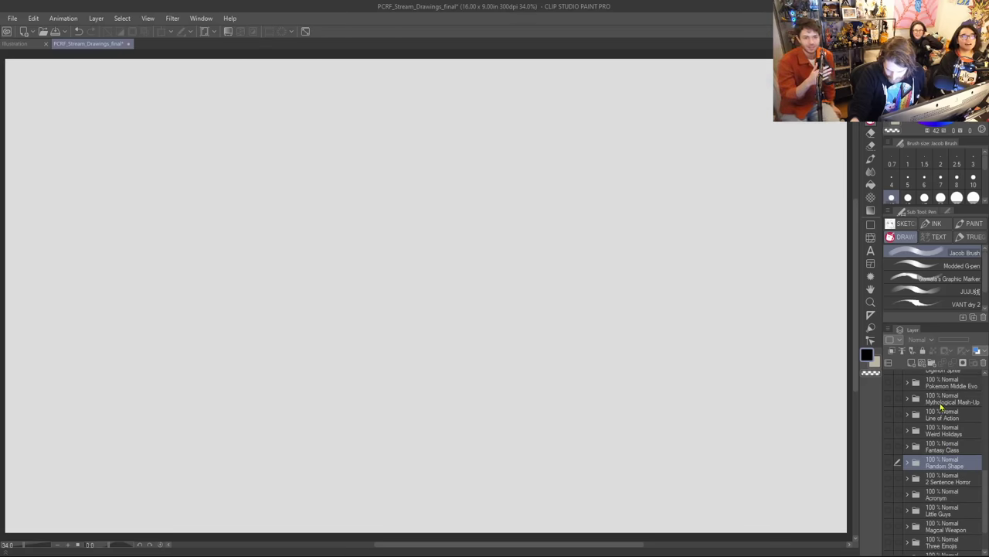
left_click(890, 384)
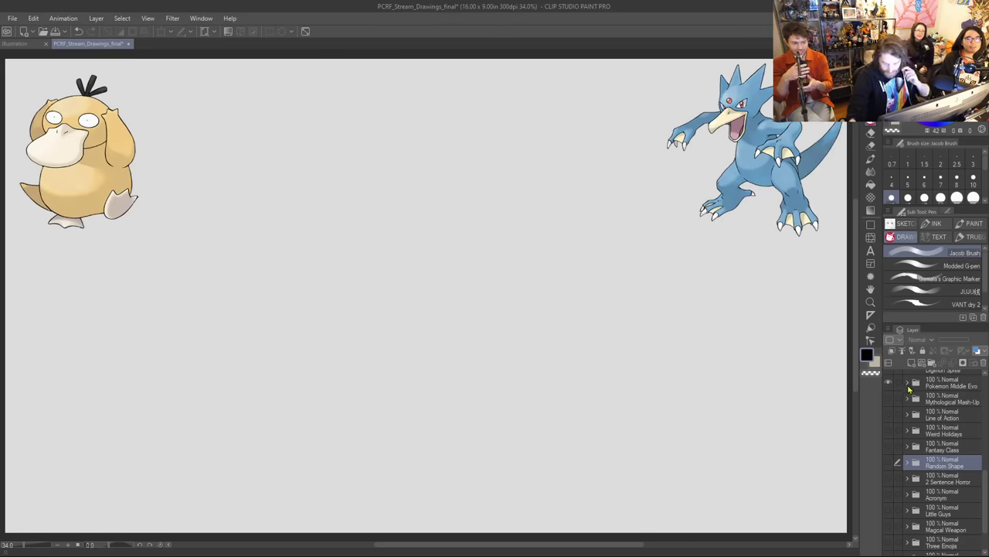
left_click(908, 384)
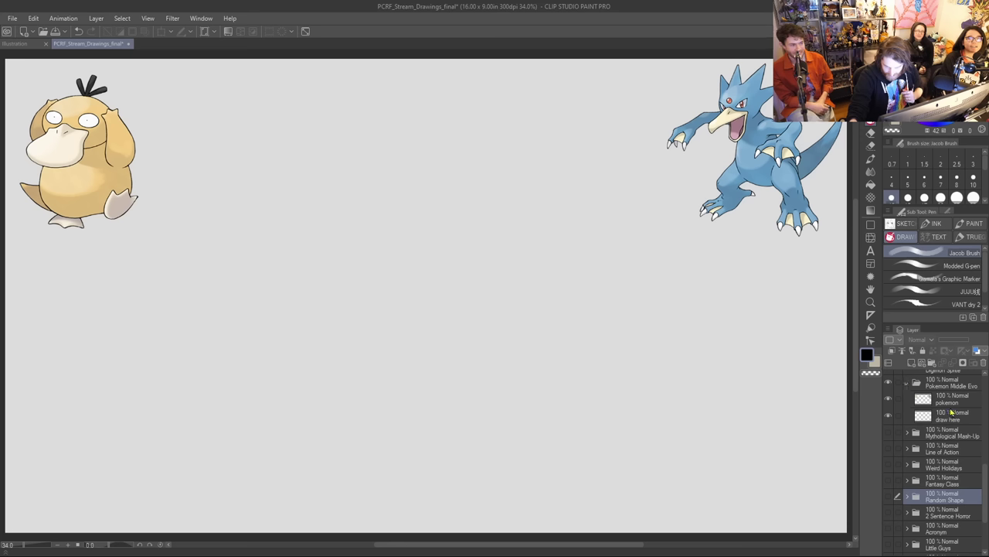
left_click(952, 414)
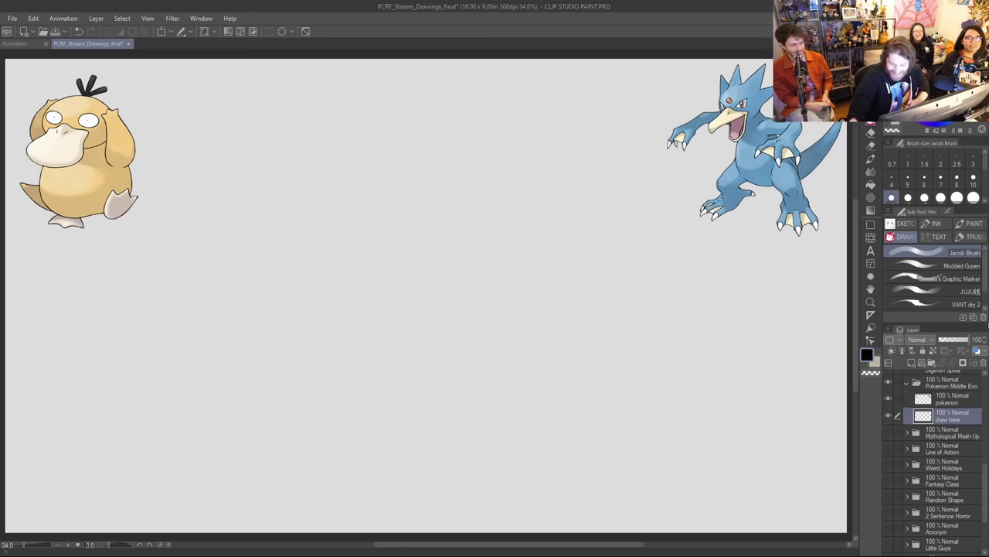
left_click(915, 269)
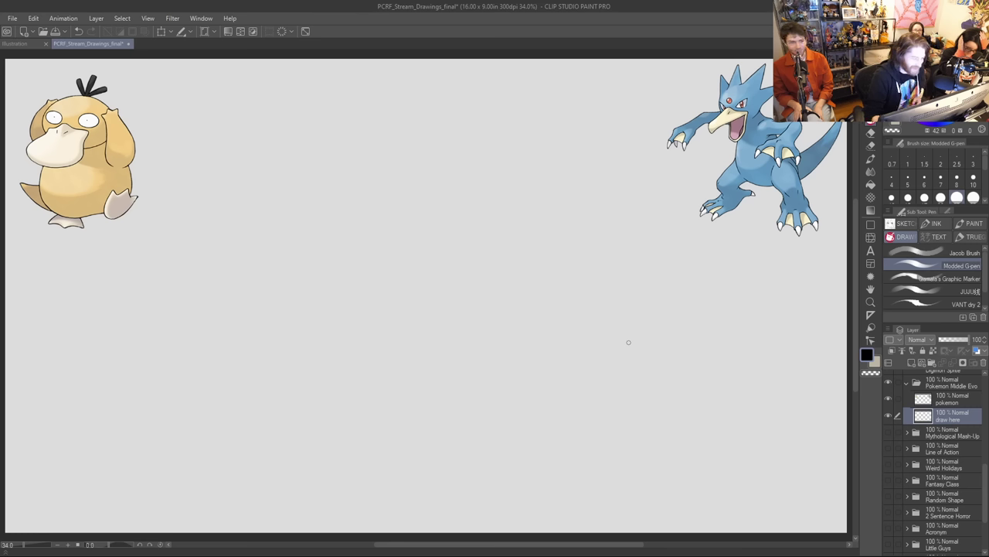
Step: Mark the Psyduck and Golduck reference pictures with small arrows and erase the marks
left_click_drag(181, 183, 172, 165)
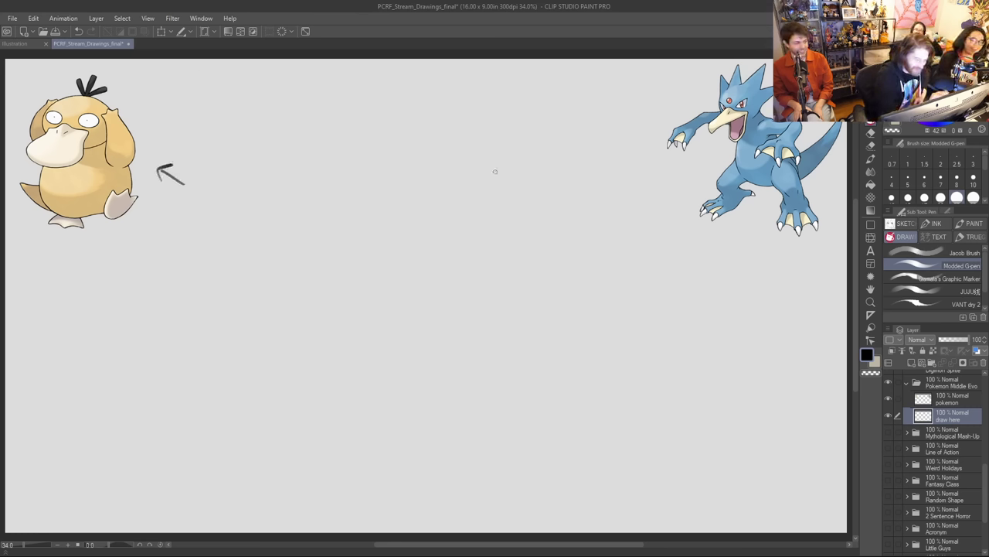
mouse_move(642, 193)
left_mouse_down()
mouse_move(704, 170)
mouse_move(690, 192)
mouse_move(715, 163)
mouse_move(630, 201)
left_mouse_up()
mouse_move(180, 180)
left_mouse_down()
mouse_move(171, 160)
mouse_move(188, 182)
mouse_move(161, 170)
left_mouse_up()
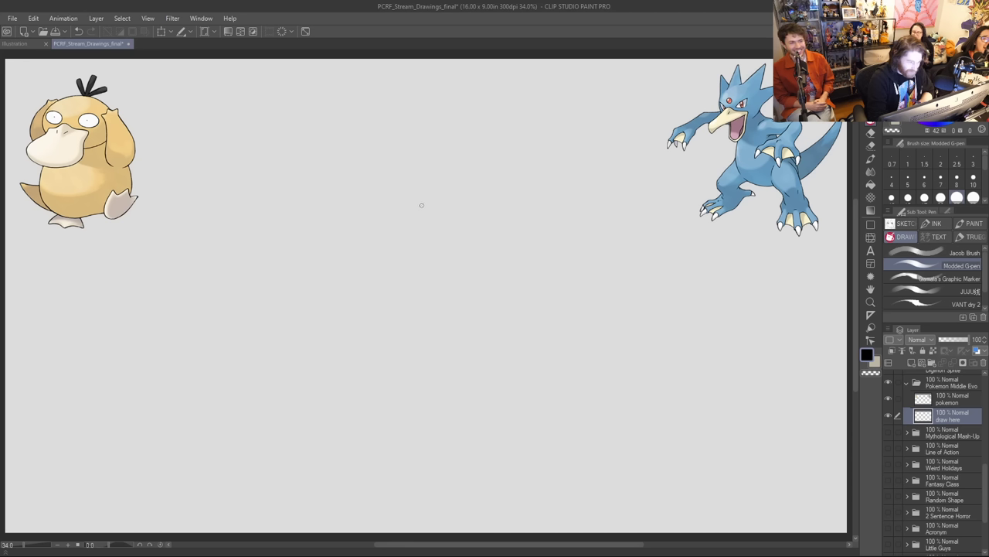
Step: Sketch a rounded head in the middle of the canvas with one arc for the crown and one for the back
left_click_drag(356, 251, 443, 172)
key("ctrl+z")
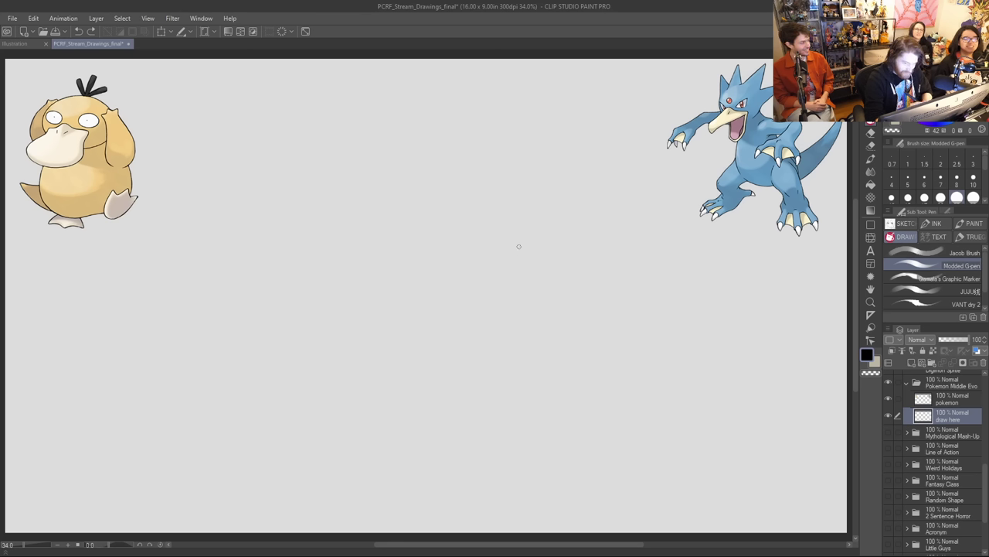
mouse_move(350, 251)
left_mouse_down()
mouse_move(447, 175)
mouse_move(485, 215)
mouse_move(481, 277)
left_mouse_up()
key("ctrl+z")
left_click_drag(473, 190, 473, 271)
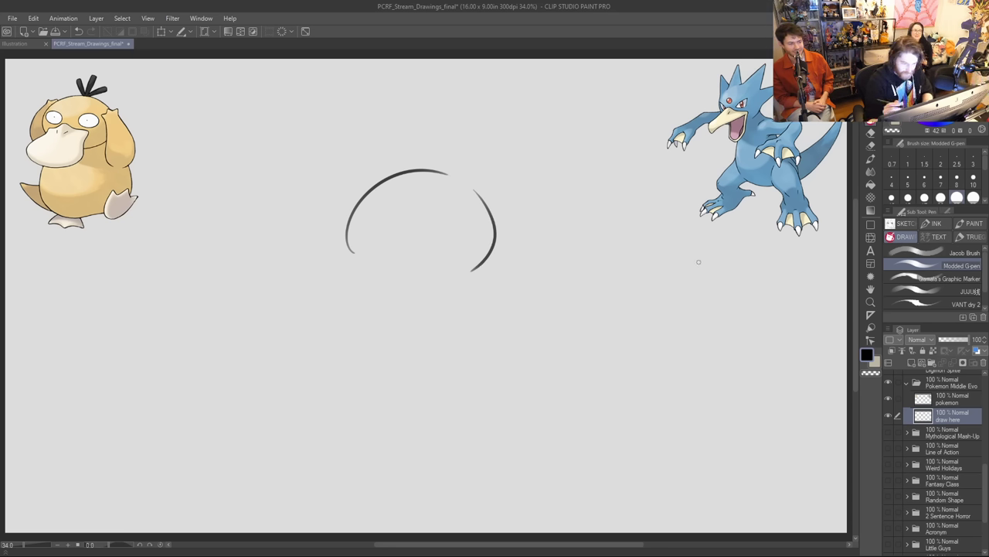
Step: Draw a short back line down from the head and a curved belly line sweeping under the body
left_click_drag(484, 260, 543, 345)
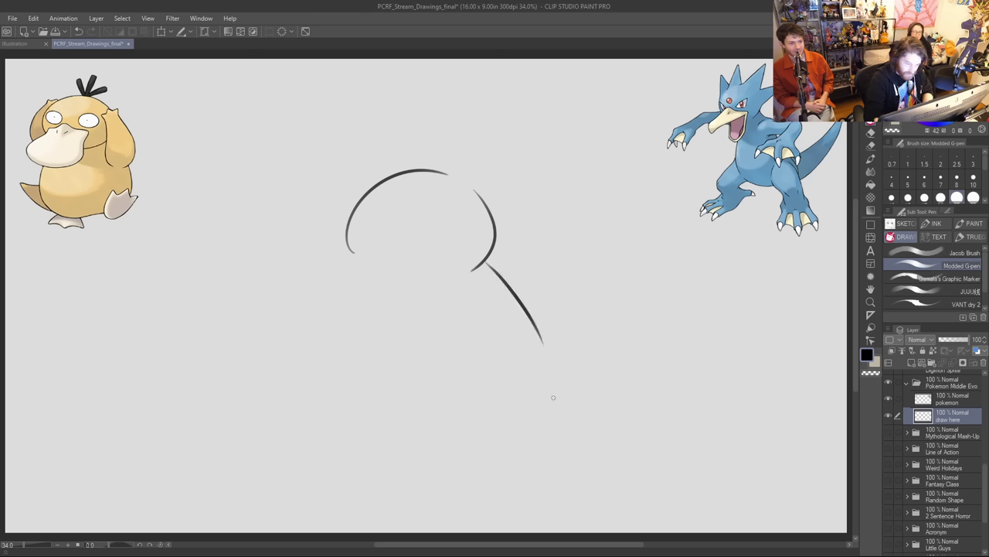
key("ctrl+z")
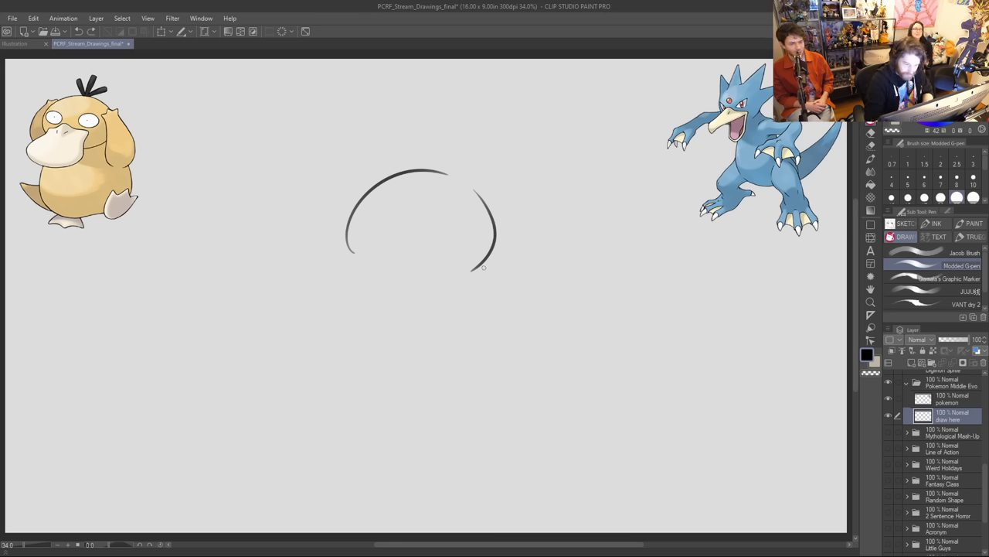
left_click_drag(484, 267, 509, 313)
mouse_move(371, 288)
left_mouse_down()
mouse_move(369, 343)
mouse_move(418, 411)
left_mouse_up()
key("ctrl+z")
left_click_drag(368, 293, 461, 394)
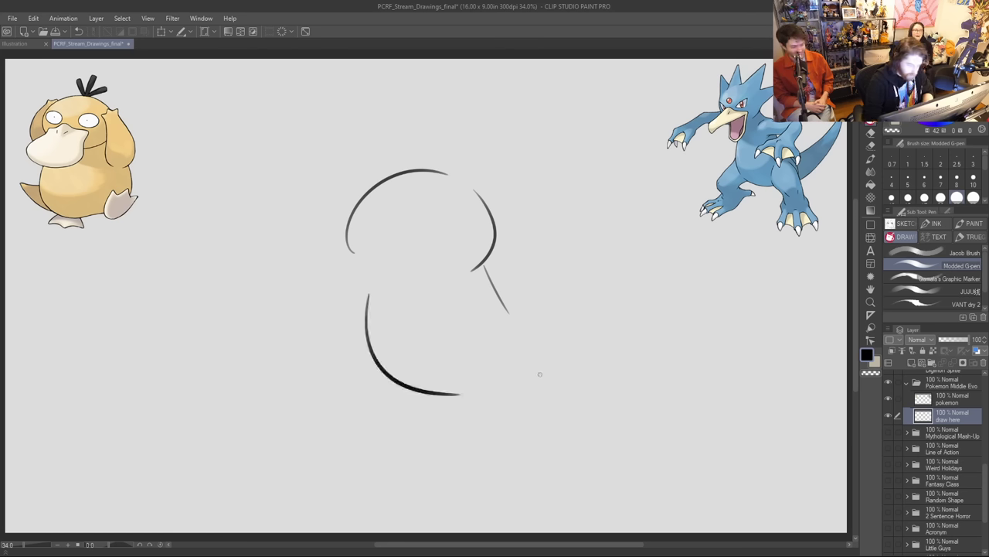
Step: Draw the left leg below the belly, ending in a webbed foot with pointed toes
left_click_drag(379, 368, 363, 419)
mouse_move(424, 393)
left_mouse_down()
mouse_move(404, 424)
mouse_move(419, 435)
mouse_move(347, 453)
mouse_move(366, 458)
mouse_move(363, 470)
mouse_move(407, 459)
mouse_move(362, 470)
mouse_move(396, 474)
mouse_move(422, 438)
left_mouse_up()
key("ctrl+z")
key("ctrl+z")
key("ctrl+z")
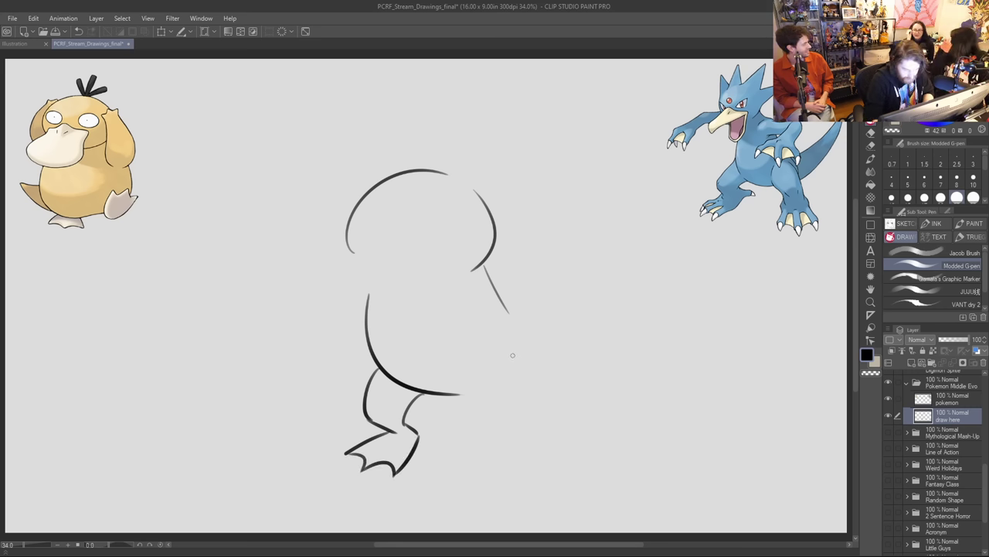
Step: Sketch the inner curve of the right leg running down from the end of the belly line
left_click_drag(512, 348, 558, 409)
key("ctrl+z")
left_click_drag(476, 378, 526, 417)
mouse_move(519, 339)
left_mouse_down()
mouse_move(541, 350)
mouse_move(558, 396)
left_mouse_up()
key("ctrl+z")
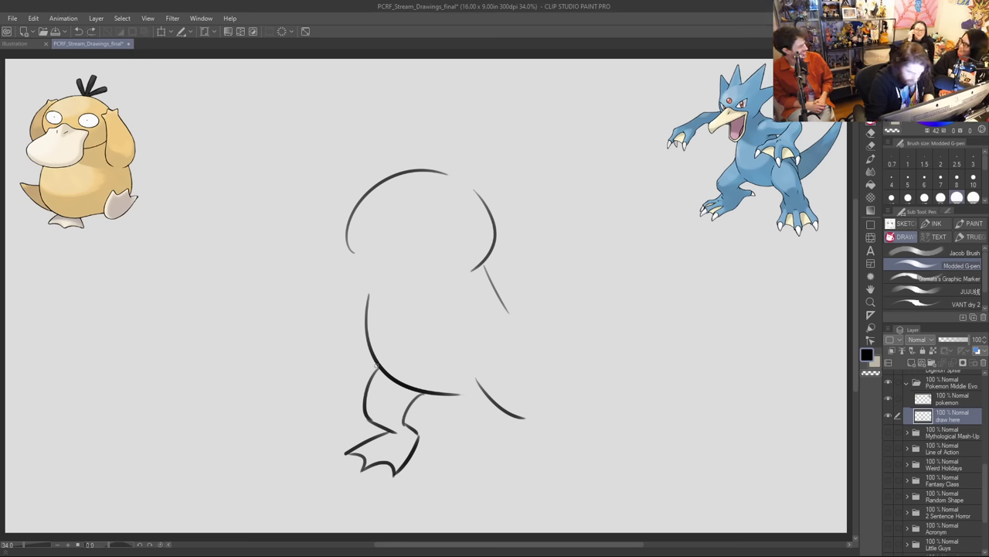
Step: Redraw the left leg's outer edge as a fuller curve and erase the old leg and belly lines inside it
left_click_drag(376, 365, 396, 433)
key("ctrl+z")
mouse_move(377, 363)
left_mouse_down()
mouse_move(353, 414)
mouse_move(396, 433)
left_mouse_up()
key("ctrl+z")
mouse_move(376, 363)
left_mouse_down()
mouse_move(360, 418)
mouse_move(397, 431)
left_mouse_up()
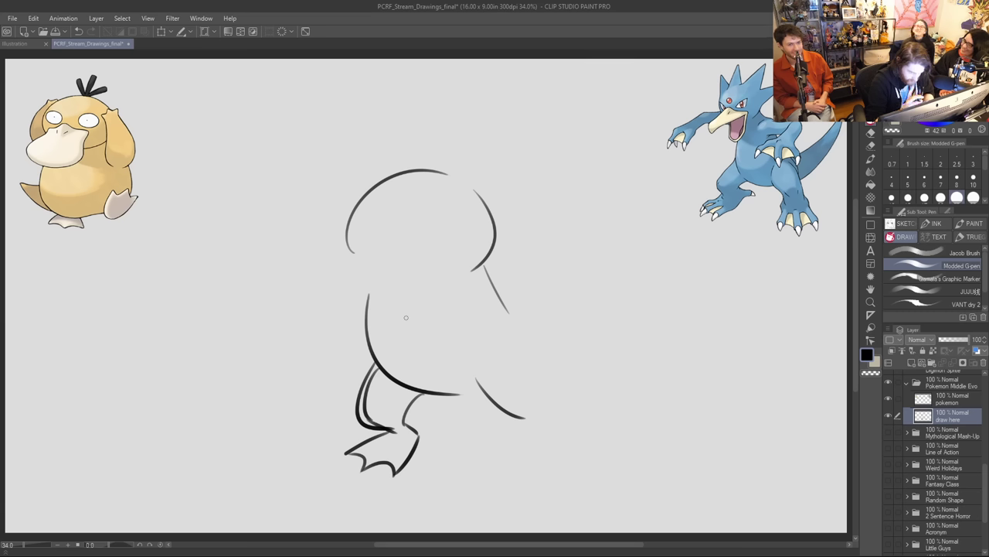
mouse_move(383, 361)
left_mouse_down()
mouse_move(367, 395)
mouse_move(394, 424)
mouse_move(397, 382)
left_mouse_up()
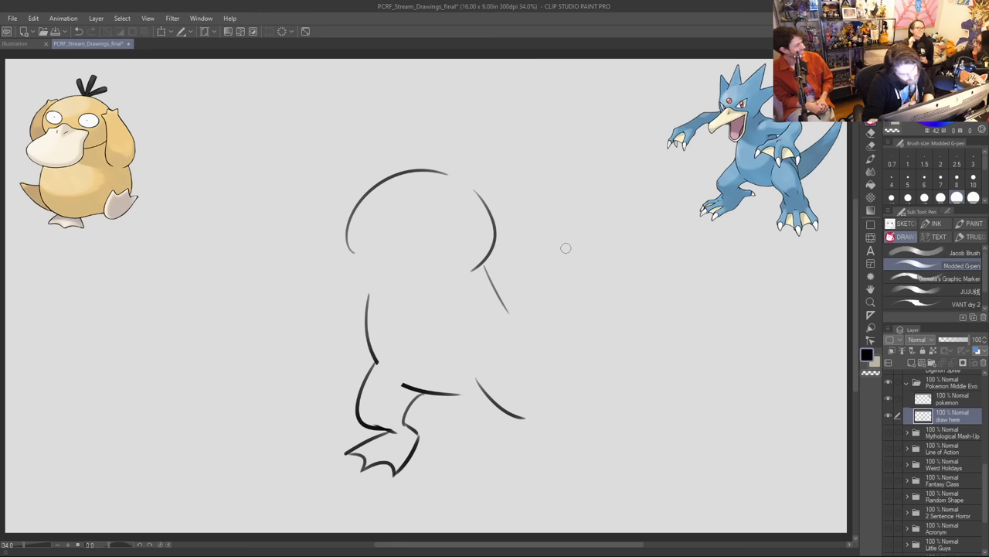
Step: Draw the right leg's outer thigh curve and a webbed foot with pointed toes beneath it
mouse_move(523, 335)
left_mouse_down()
mouse_move(564, 382)
mouse_move(564, 419)
left_mouse_up()
key("ctrl+z")
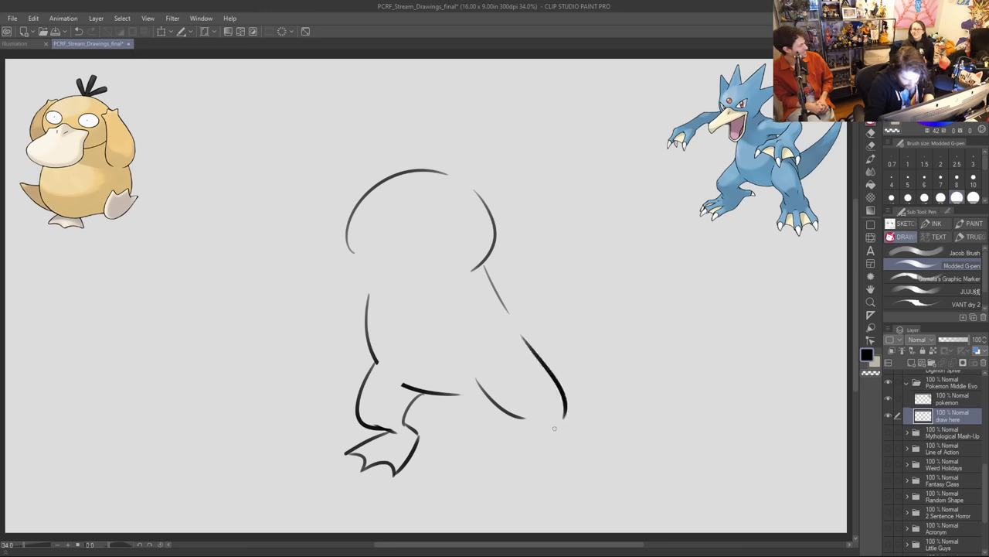
key("ctrl+z")
left_click_drag(521, 334, 562, 423)
key("ctrl+z")
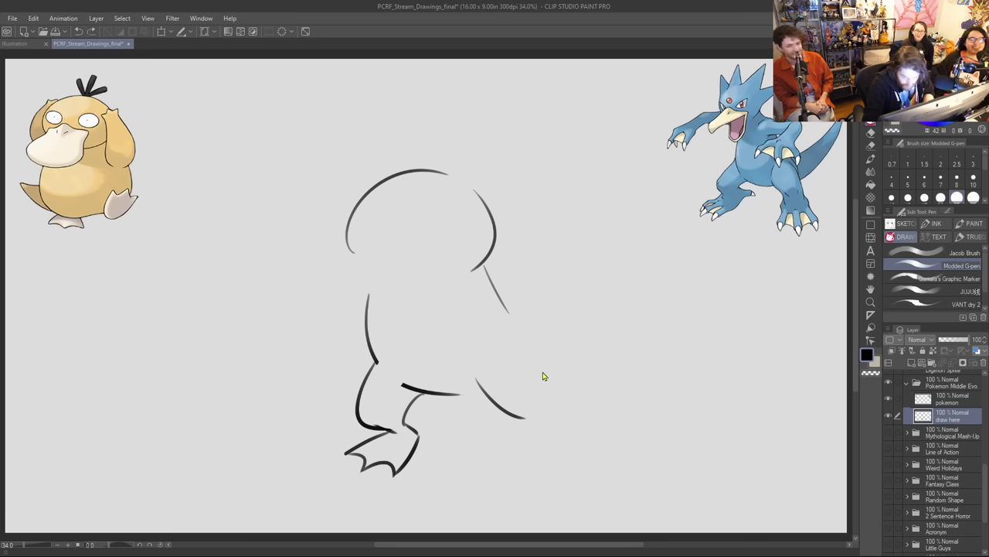
mouse_move(521, 337)
left_mouse_down()
mouse_move(560, 416)
mouse_move(522, 434)
mouse_move(546, 473)
mouse_move(582, 468)
mouse_move(608, 449)
left_mouse_up()
key("ctrl+z")
key("ctrl+z")
left_click_drag(562, 420, 607, 447)
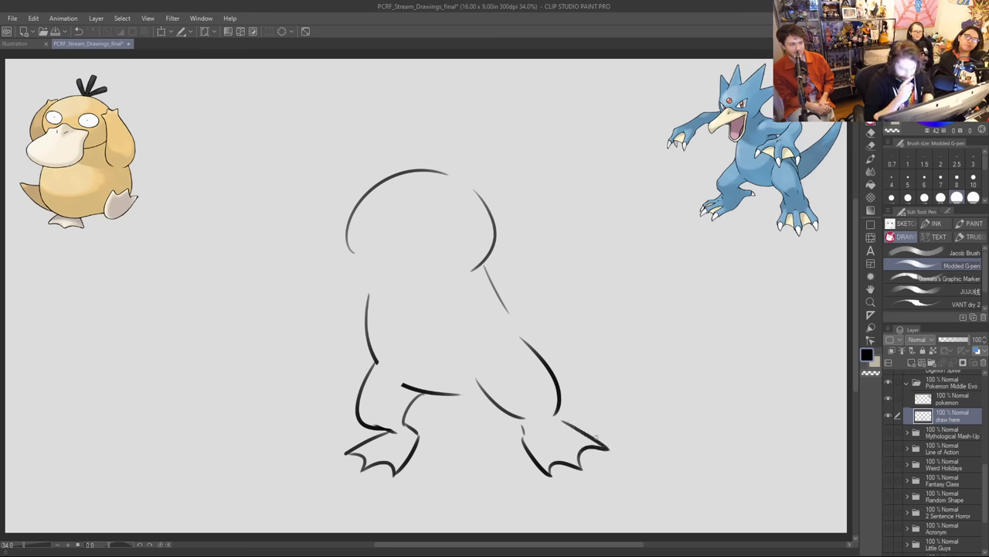
Step: Draw a sloping shoulder and rounded forearm on the right side and a bent, raised arm on the left
left_click_drag(483, 272, 533, 278)
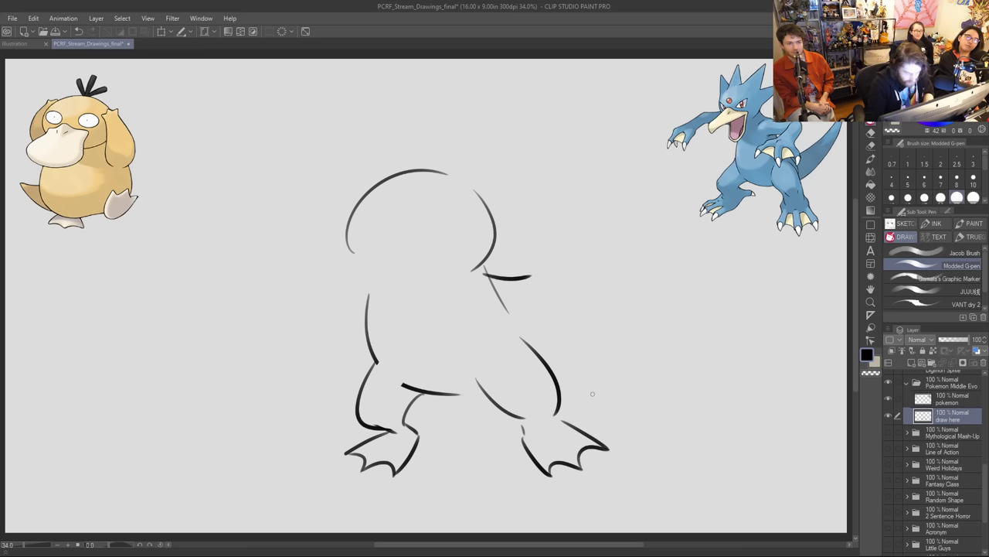
key("ctrl+z")
left_click_drag(483, 271, 574, 303)
key("ctrl+z")
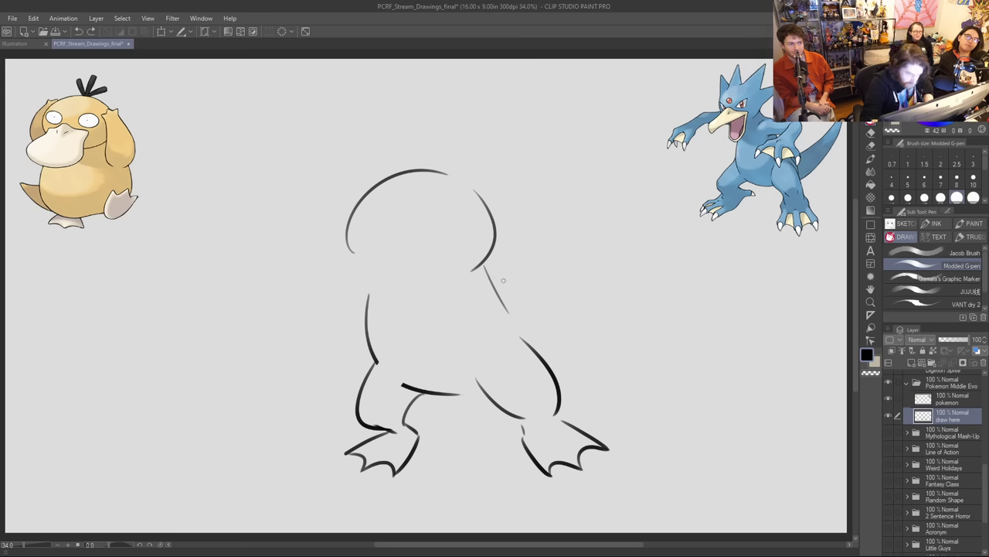
left_click_drag(487, 268, 535, 312)
key("ctrl+z")
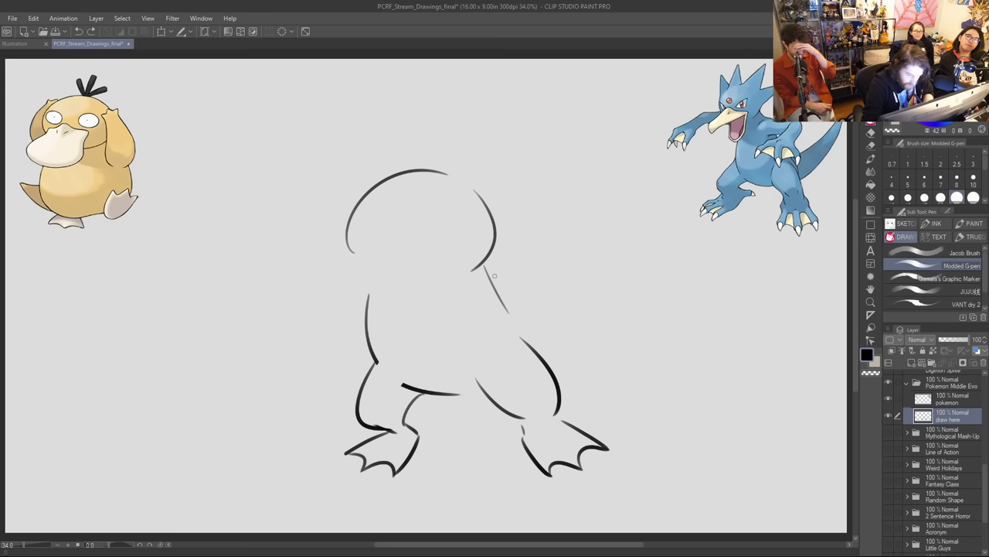
mouse_move(486, 268)
left_mouse_down()
mouse_move(548, 314)
mouse_move(495, 296)
mouse_move(520, 326)
mouse_move(549, 313)
left_mouse_up()
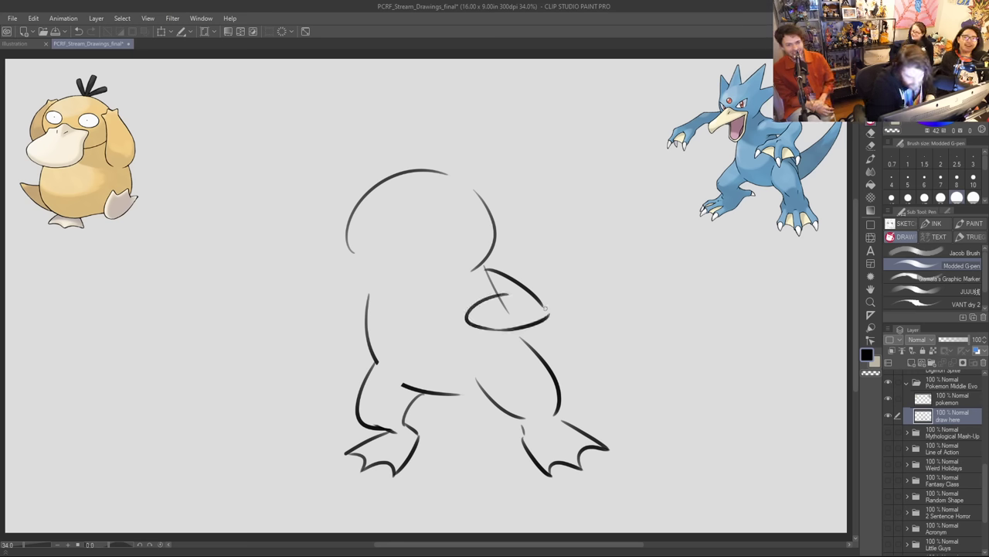
mouse_move(358, 296)
left_mouse_down()
mouse_move(337, 304)
mouse_move(313, 345)
mouse_move(353, 335)
left_mouse_up()
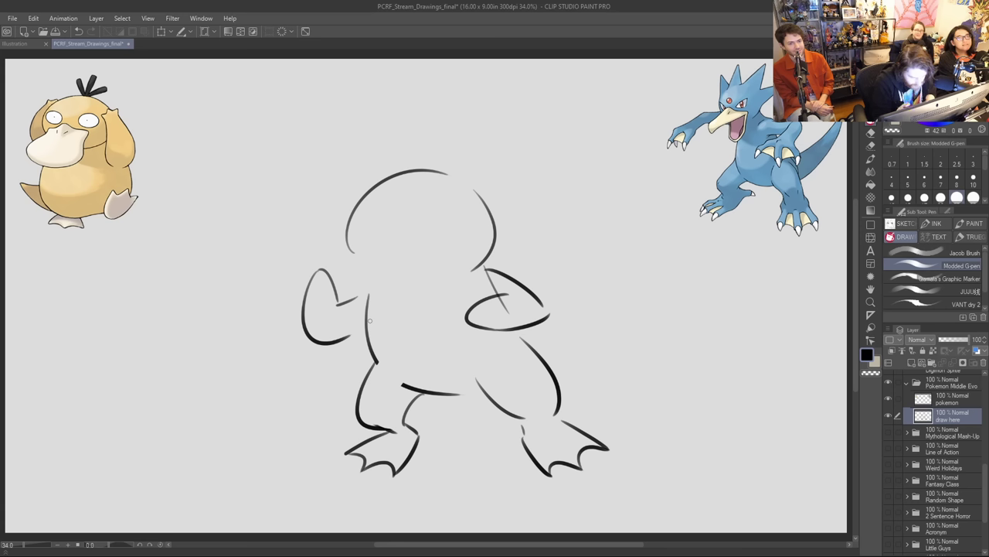
Step: Erase the right forearm and old back line, and join the left leg's outline to its foot
mouse_move(499, 303)
left_mouse_down()
mouse_move(518, 310)
mouse_move(494, 298)
mouse_move(462, 315)
mouse_move(477, 327)
mouse_move(487, 280)
mouse_move(490, 325)
mouse_move(522, 330)
mouse_move(378, 424)
mouse_move(394, 432)
mouse_move(405, 412)
mouse_move(419, 431)
mouse_move(411, 426)
left_mouse_up()
key("ctrl+z")
key("ctrl+z")
key("ctrl+z")
key("ctrl+z")
key("ctrl+z")
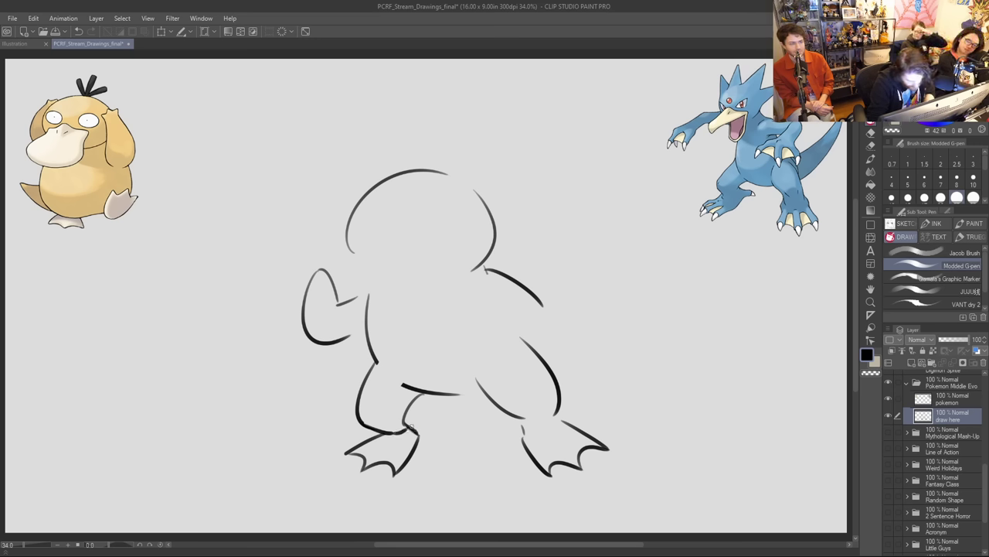
Step: Close the right ankle with curves joining both sides of the leg to the webbed foot
mouse_move(526, 430)
left_mouse_down()
mouse_move(555, 418)
mouse_move(564, 397)
mouse_move(571, 426)
left_mouse_up()
key("ctrl+z")
key("ctrl+z")
mouse_move(512, 416)
left_mouse_down()
mouse_move(529, 431)
mouse_move(528, 450)
left_mouse_up()
key("ctrl+z")
key("ctrl+z")
key("ctrl+z")
key("ctrl+z")
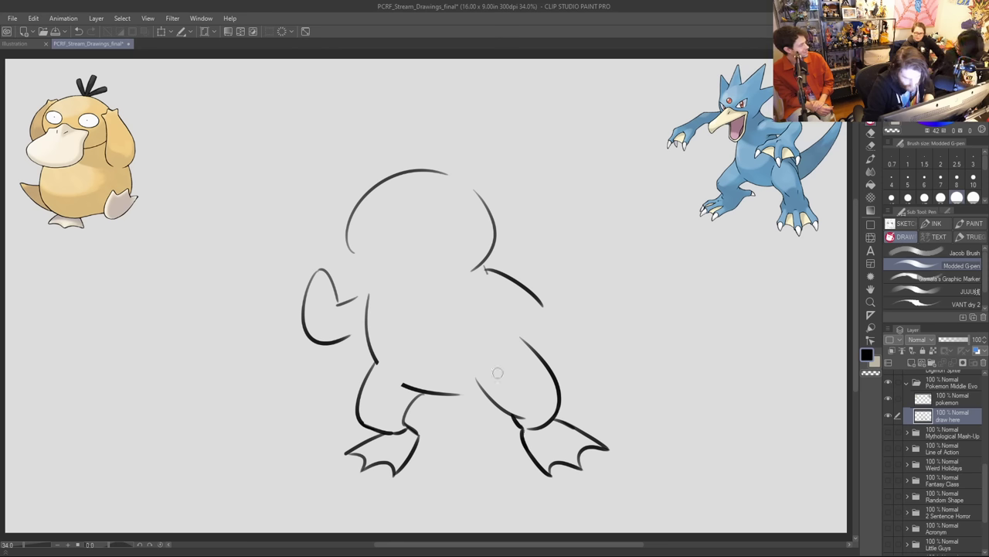
Step: Thicken the left leg's inner edge and draw a bold line linking it to the right leg
mouse_move(404, 416)
left_mouse_down()
mouse_move(410, 428)
mouse_move(425, 390)
left_mouse_up()
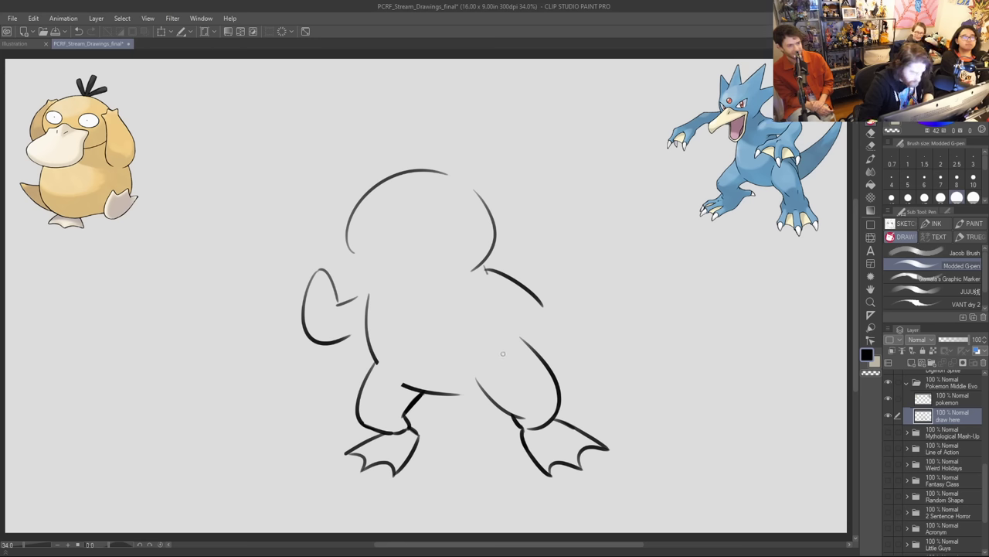
left_click_drag(418, 397, 487, 398)
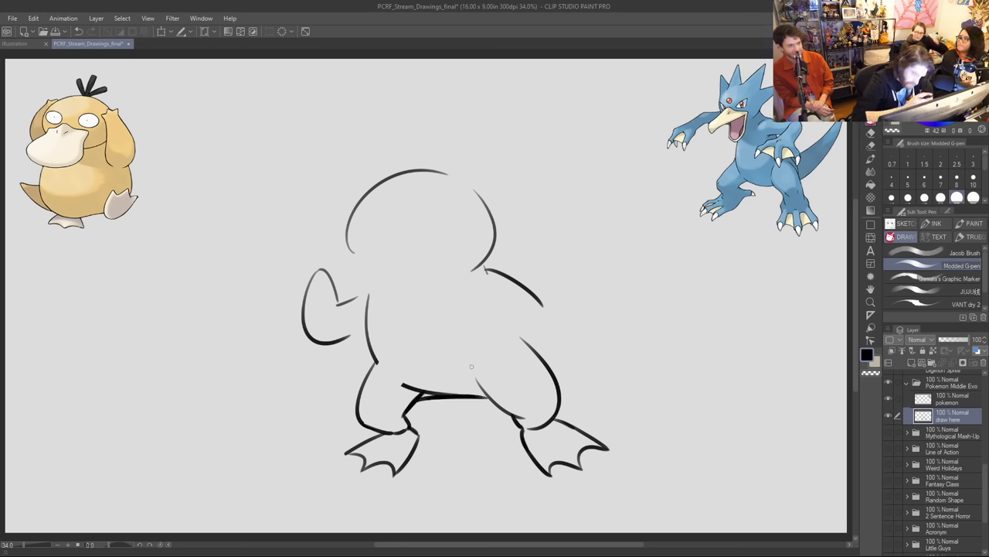
Step: Erase the stray line ends between the legs and redraw the left leg's outer edge as a bolder curve
left_click_drag(404, 385, 454, 390)
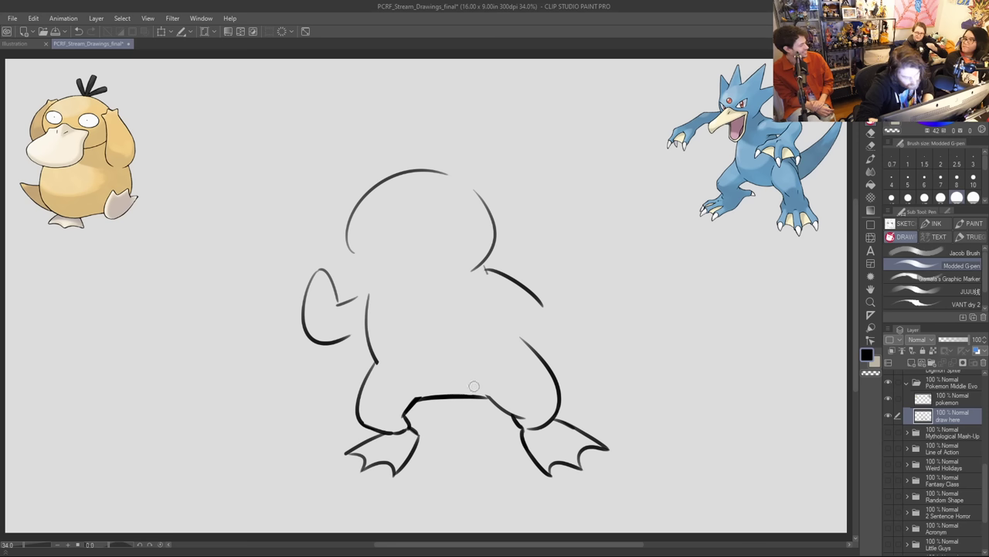
mouse_move(369, 380)
left_mouse_down()
mouse_move(357, 413)
mouse_move(388, 347)
left_mouse_up()
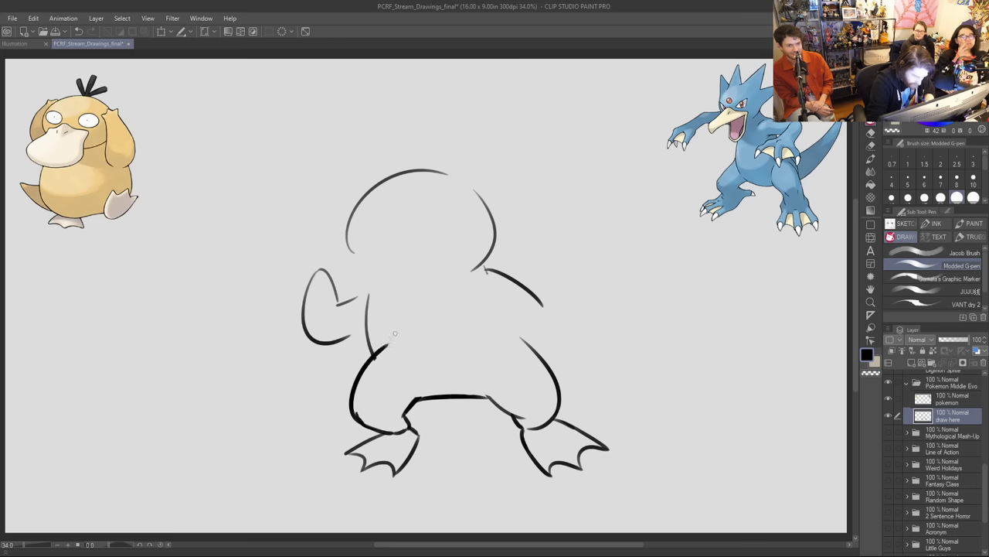
key("ctrl+z")
left_click_drag(362, 424, 388, 349)
key("ctrl+z")
left_click_drag(363, 425, 385, 353)
key("ctrl+z")
left_click_drag(354, 423, 379, 354)
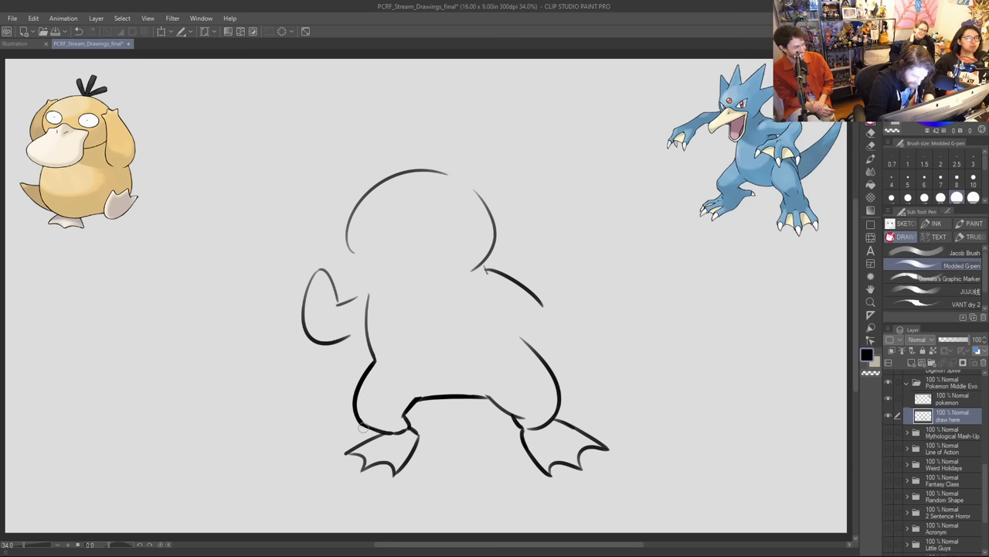
Step: Erase the old shoulder line and redraw both sides of the torso with bold curves down to the hips
mouse_move(488, 263)
left_mouse_down()
mouse_move(508, 284)
mouse_move(480, 266)
mouse_move(500, 313)
mouse_move(524, 283)
left_mouse_up()
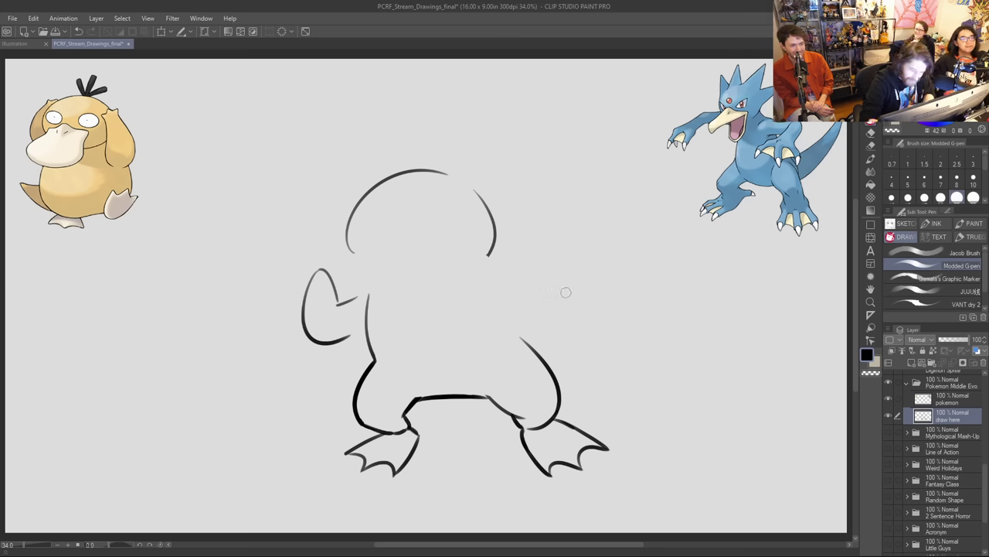
key("ctrl+z")
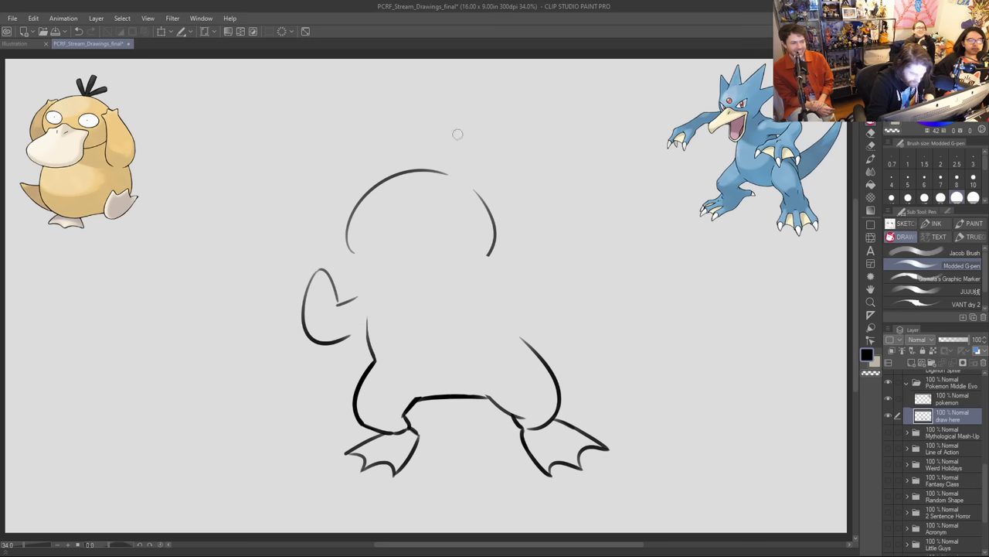
left_click_drag(367, 341, 383, 280)
left_click_drag(521, 332, 505, 293)
Step: Replace the head outline with two bolder arcs, centering the head over the torso and leaving a gap at the crown
mouse_move(357, 292)
left_mouse_down()
mouse_move(367, 263)
mouse_move(364, 203)
mouse_move(441, 171)
mouse_move(490, 209)
mouse_move(487, 191)
mouse_move(467, 186)
mouse_move(528, 113)
left_mouse_up()
left_click_drag(383, 261, 477, 188)
key("ctrl+z")
left_click_drag(383, 262, 451, 164)
key("ctrl+z")
mouse_move(383, 264)
left_mouse_down()
mouse_move(523, 194)
mouse_move(540, 219)
left_mouse_up()
key("ctrl+z")
mouse_move(476, 174)
left_mouse_down()
mouse_move(515, 267)
mouse_move(523, 232)
left_mouse_up()
key("ctrl+z")
left_click_drag(502, 276, 520, 230)
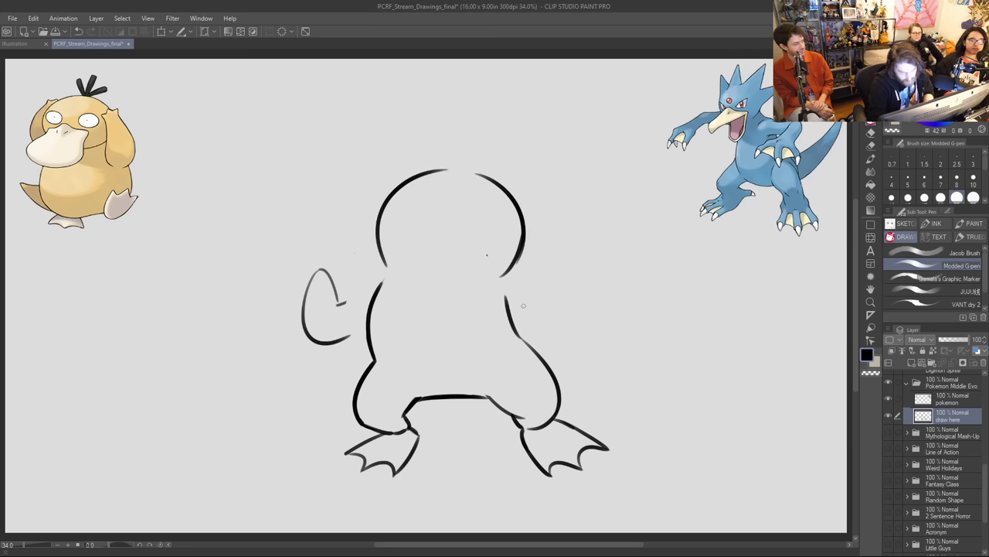
Step: Draw a bent, raised forearm on the right side and replace the old left arm with a short shoulder stroke
mouse_move(508, 277)
left_mouse_down()
mouse_move(561, 315)
mouse_move(558, 341)
left_mouse_up()
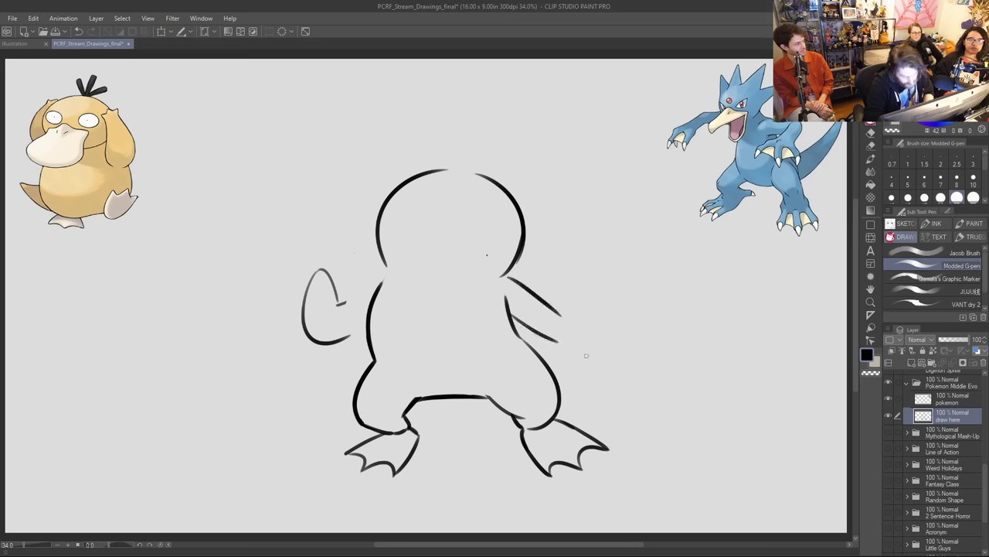
key("ctrl+z")
mouse_move(510, 314)
left_mouse_down()
mouse_move(547, 331)
mouse_move(561, 281)
mouse_move(554, 333)
left_mouse_up()
key("ctrl+z")
key("ctrl+z")
left_click_drag(575, 283, 552, 334)
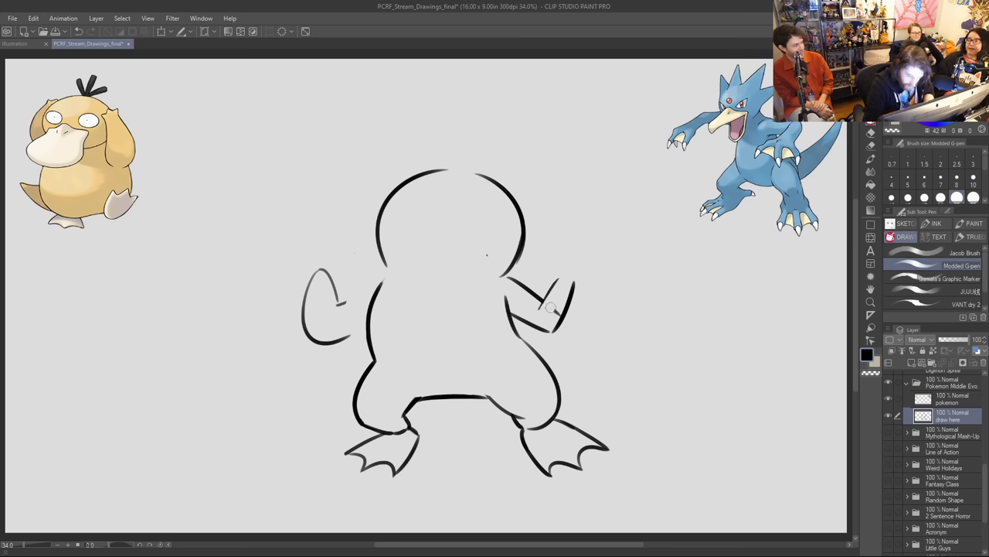
key("ctrl+z")
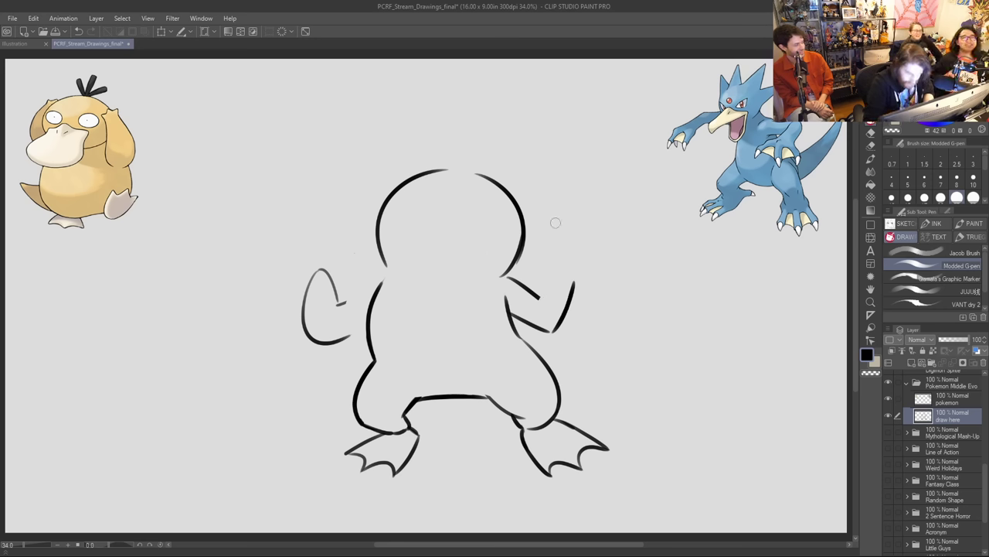
mouse_move(541, 311)
left_mouse_down()
mouse_move(565, 271)
mouse_move(572, 288)
left_mouse_up()
mouse_move(356, 305)
left_mouse_down()
mouse_move(371, 284)
mouse_move(342, 312)
mouse_move(315, 263)
mouse_move(307, 301)
mouse_move(314, 323)
mouse_move(330, 345)
left_mouse_up()
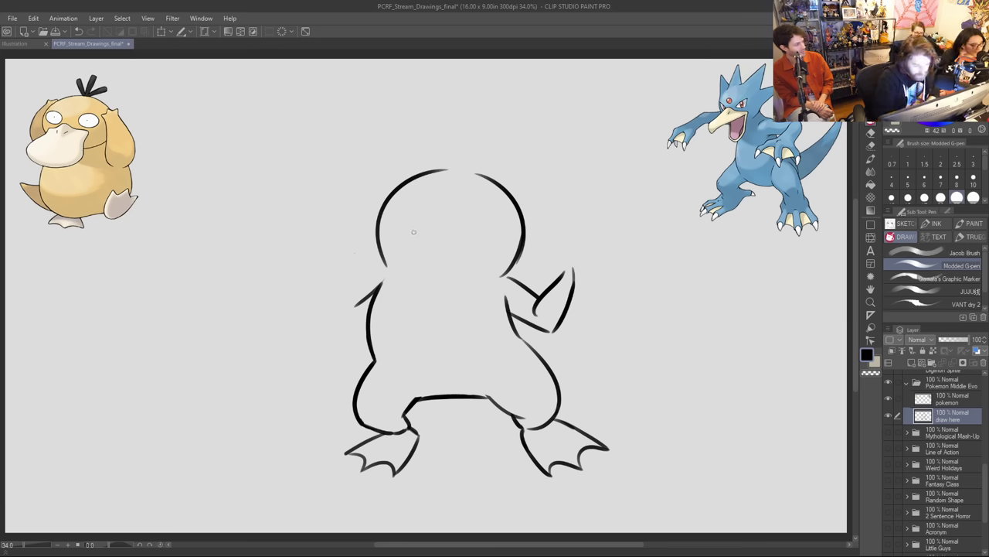
Step: Draw the long upper bill extending past the left of the face, with a pointed ridge on top
mouse_move(422, 231)
left_mouse_down()
mouse_move(458, 225)
mouse_move(382, 249)
mouse_move(424, 249)
mouse_move(400, 260)
mouse_move(473, 247)
left_mouse_up()
key("ctrl+z")
key("ctrl+z")
key("ctrl+z")
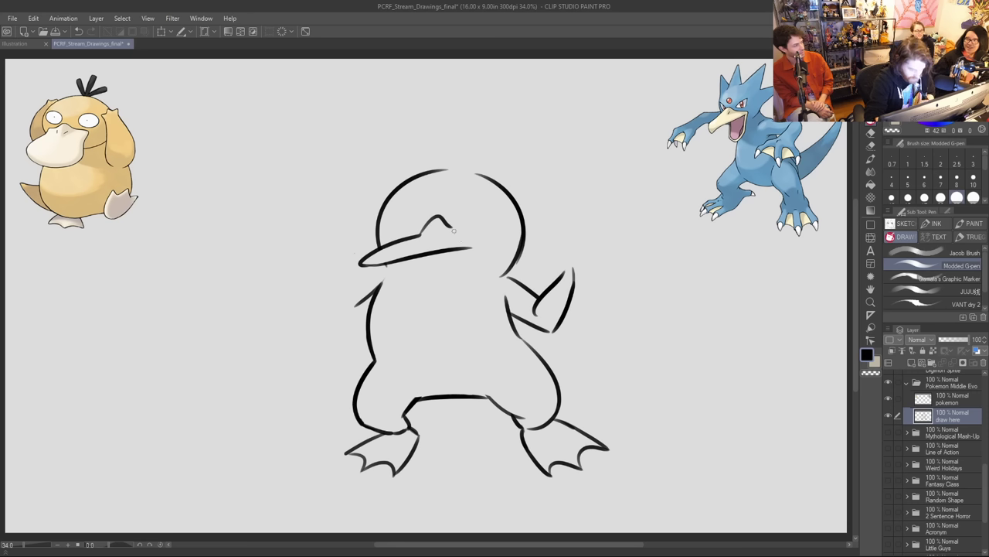
mouse_move(454, 230)
left_mouse_down()
mouse_move(496, 247)
mouse_move(487, 245)
left_mouse_up()
Step: Draw the open lower bill as a curve dropping from the upper bill and rising to the mouth's right corner
mouse_move(408, 263)
left_mouse_down()
mouse_move(461, 285)
mouse_move(439, 294)
mouse_move(494, 254)
left_mouse_up()
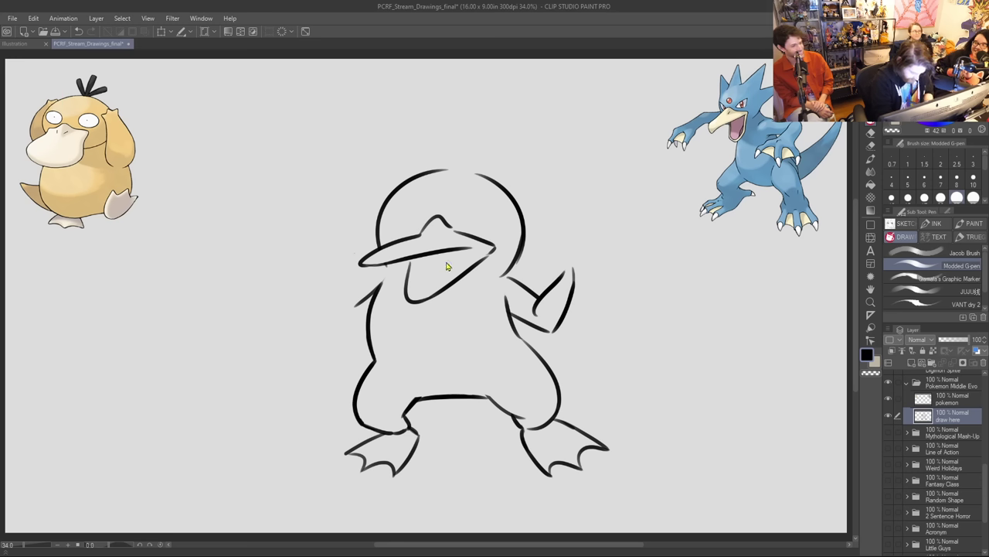
key("ctrl+z")
key("ctrl+z")
left_click_drag(410, 263, 409, 299)
key("ctrl+z")
mouse_move(410, 262)
left_mouse_down()
mouse_move(412, 302)
mouse_move(424, 307)
mouse_move(484, 263)
left_mouse_up()
key("ctrl+z")
left_click_drag(423, 308, 474, 276)
key("ctrl+z")
mouse_move(425, 309)
left_mouse_down()
mouse_move(464, 286)
mouse_move(492, 249)
left_mouse_up()
key("ctrl+z")
left_click_drag(465, 284, 496, 249)
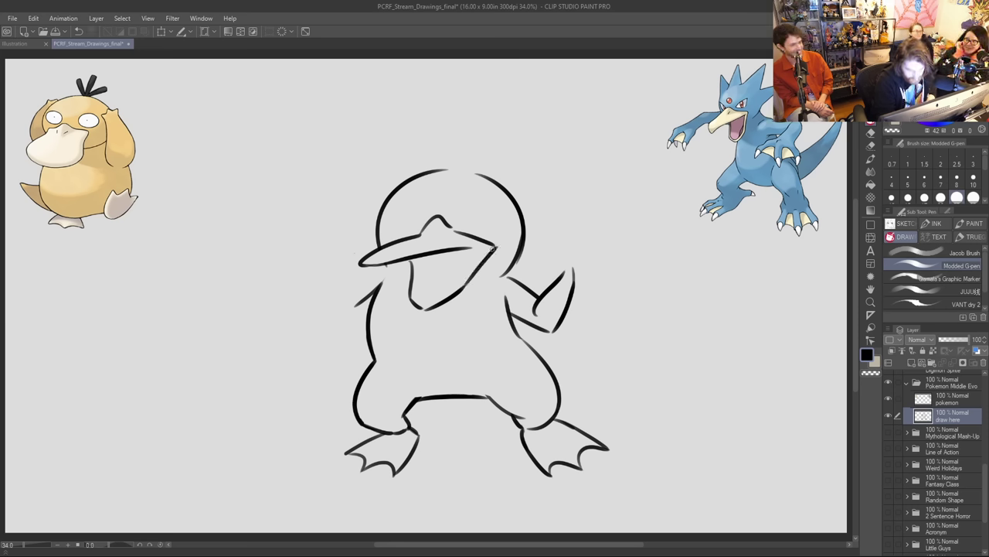
Step: Reshape the mouth's right corner, outline the inside of the lower bill, and shade the mouth's inner left edge black
left_click_drag(459, 232, 492, 244)
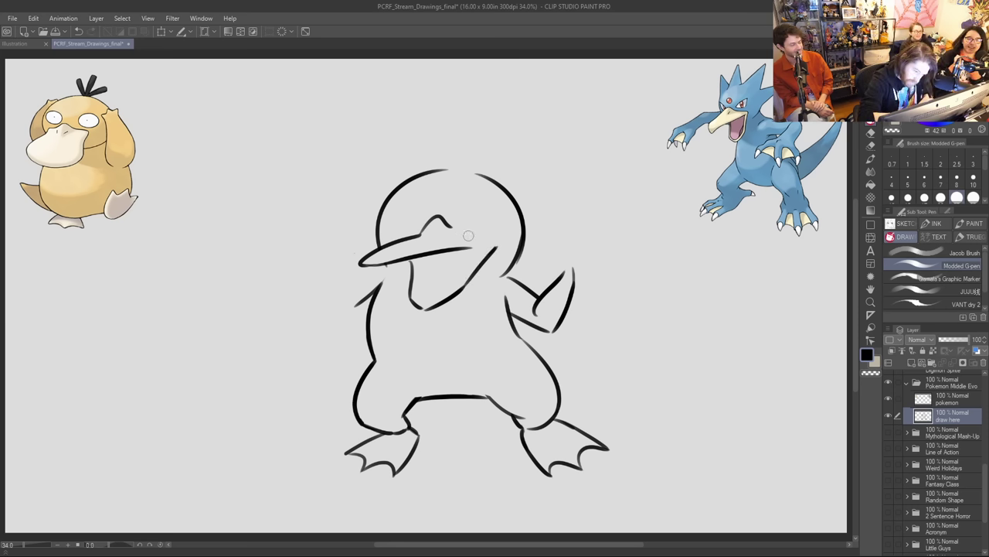
mouse_move(417, 260)
left_mouse_down()
mouse_move(426, 302)
mouse_move(476, 249)
mouse_move(457, 226)
mouse_move(499, 244)
left_mouse_up()
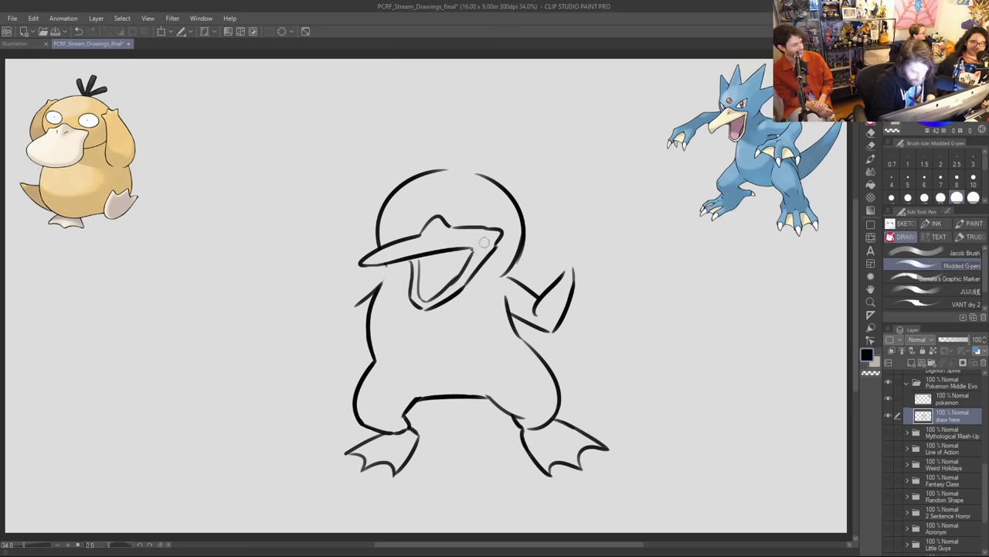
left_click_drag(466, 251, 484, 241)
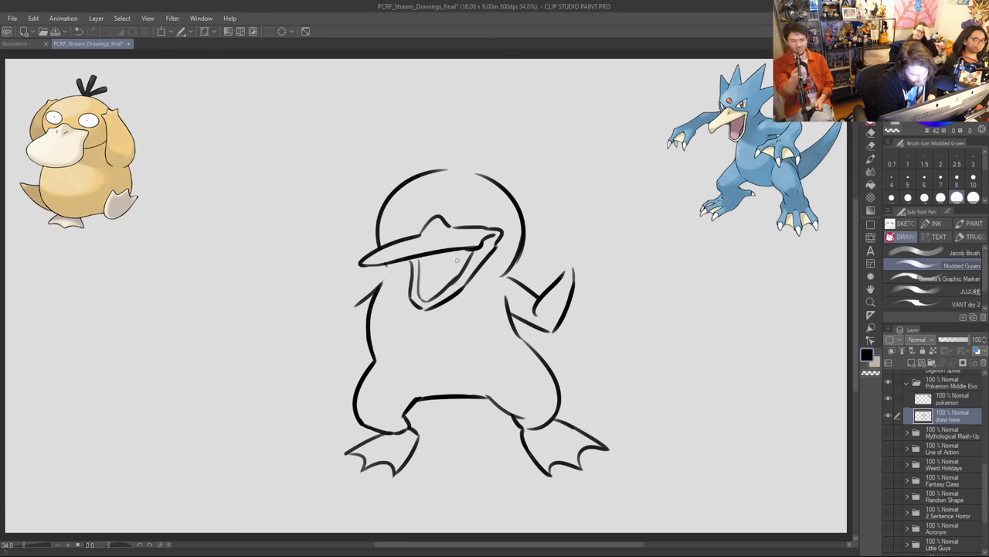
mouse_move(424, 255)
left_mouse_down()
mouse_move(421, 282)
mouse_move(423, 265)
left_mouse_up()
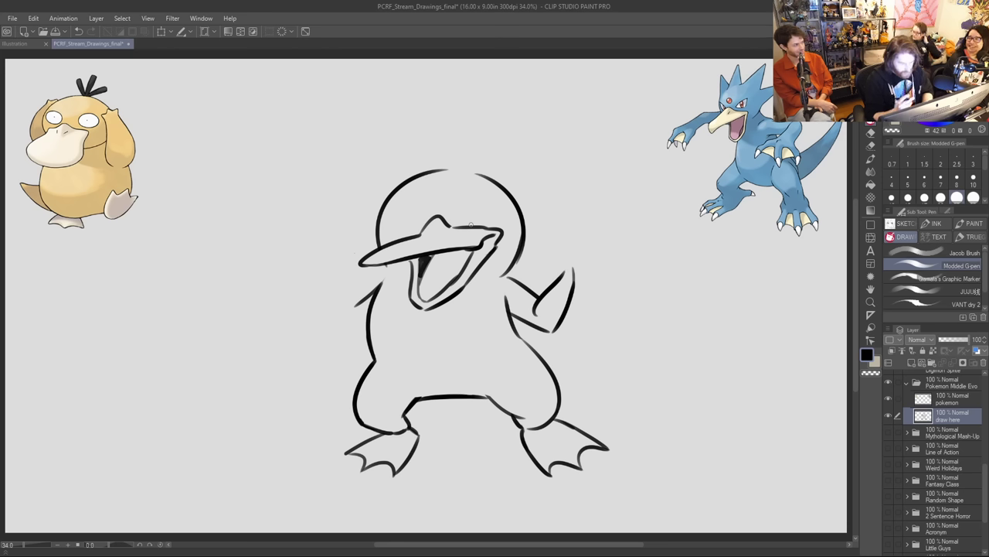
Step: Redraw the lower right side of the head so it curves down to meet the shoulder
mouse_move(499, 282)
left_mouse_down()
mouse_move(515, 282)
mouse_move(516, 263)
left_mouse_up()
key("ctrl+z")
key("ctrl+z")
key("ctrl+z")
key("ctrl+z")
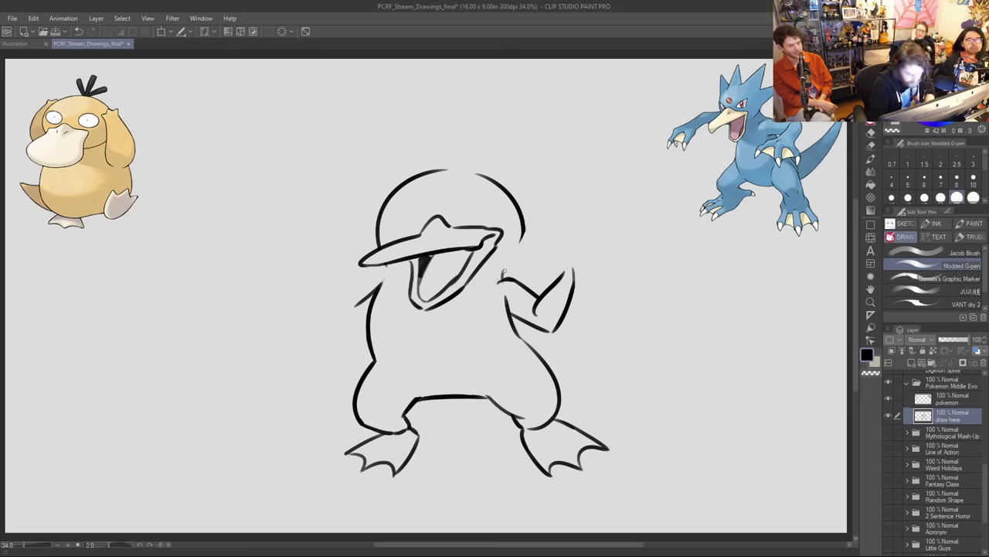
left_click_drag(501, 280, 524, 231)
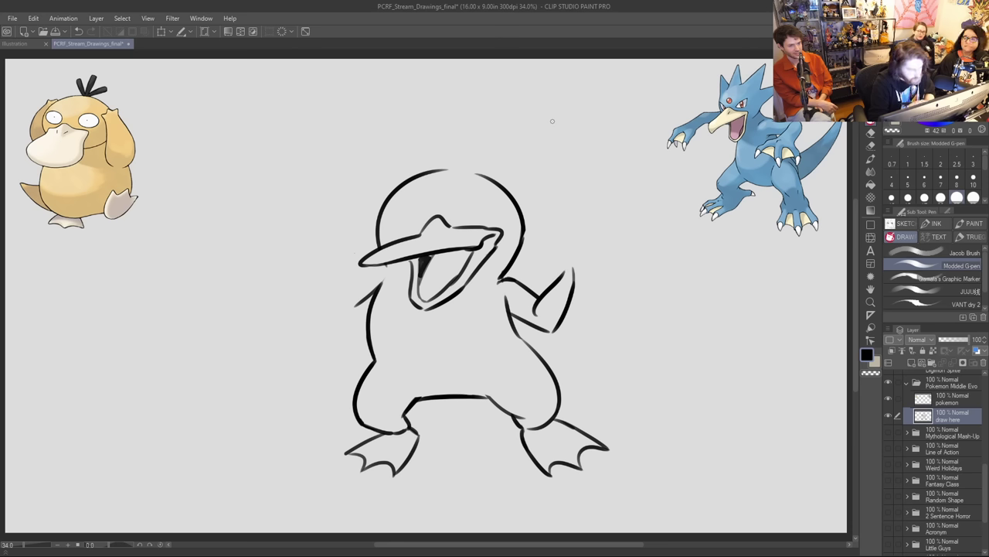
Step: Draw a crest of swept-back, pointed feathers filling the gap at the top right of the head
left_click_drag(448, 167, 496, 138)
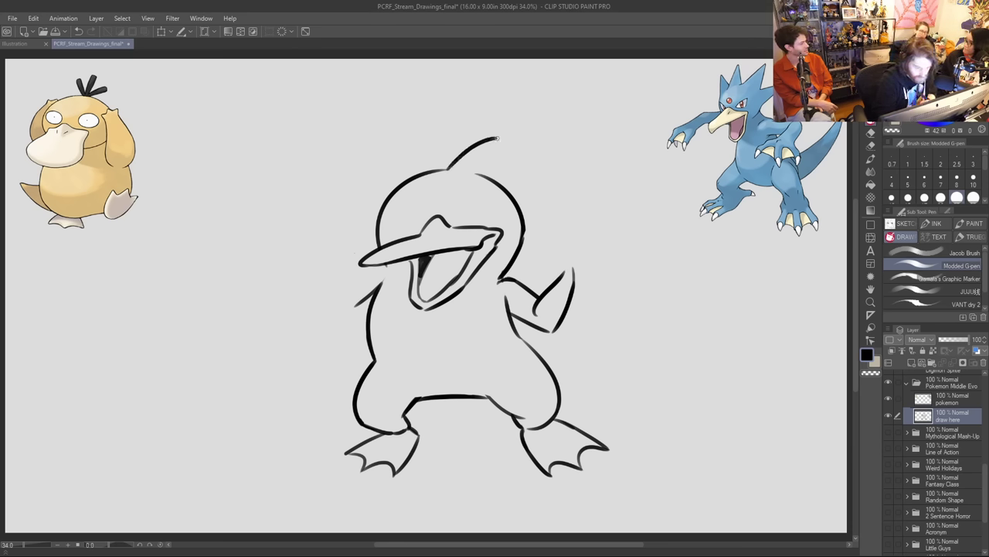
key("ctrl+z")
key("ctrl+z")
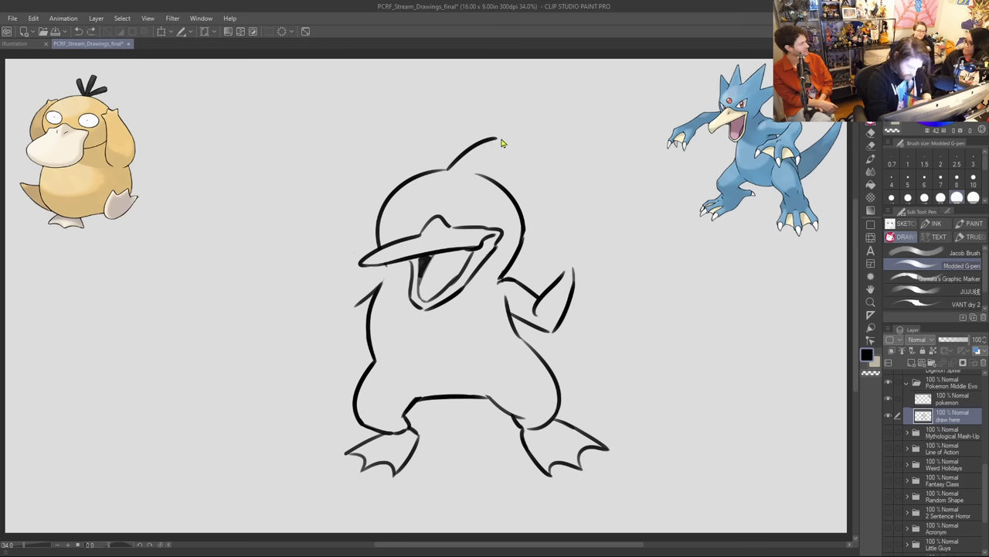
mouse_move(450, 168)
left_mouse_down()
mouse_move(472, 155)
mouse_move(448, 169)
mouse_move(466, 129)
mouse_move(450, 157)
mouse_move(473, 128)
mouse_move(470, 142)
mouse_move(522, 126)
left_mouse_up()
key("ctrl+z")
key("ctrl+z")
key("ctrl+z")
key("ctrl+z")
key("ctrl+z")
key("ctrl+z")
mouse_move(450, 169)
left_mouse_down()
mouse_move(483, 144)
mouse_move(474, 164)
mouse_move(537, 141)
mouse_move(510, 169)
mouse_move(535, 172)
left_mouse_up()
key("ctrl+z")
left_click_drag(535, 173, 511, 194)
key("ctrl+z")
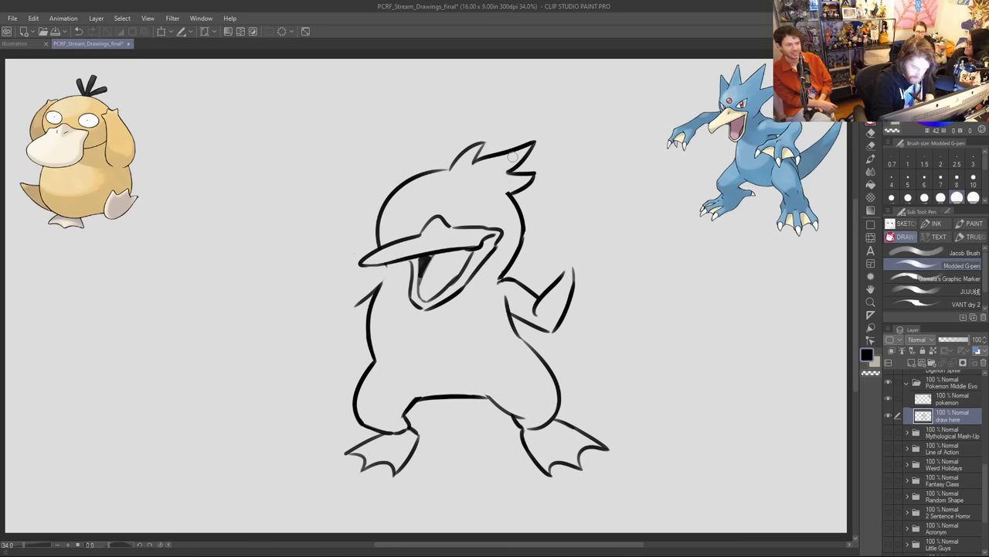
Step: Draw two narrow, half-lidded eyes with pupils above the bill and a short brow crease between them
left_click_drag(454, 209, 497, 207)
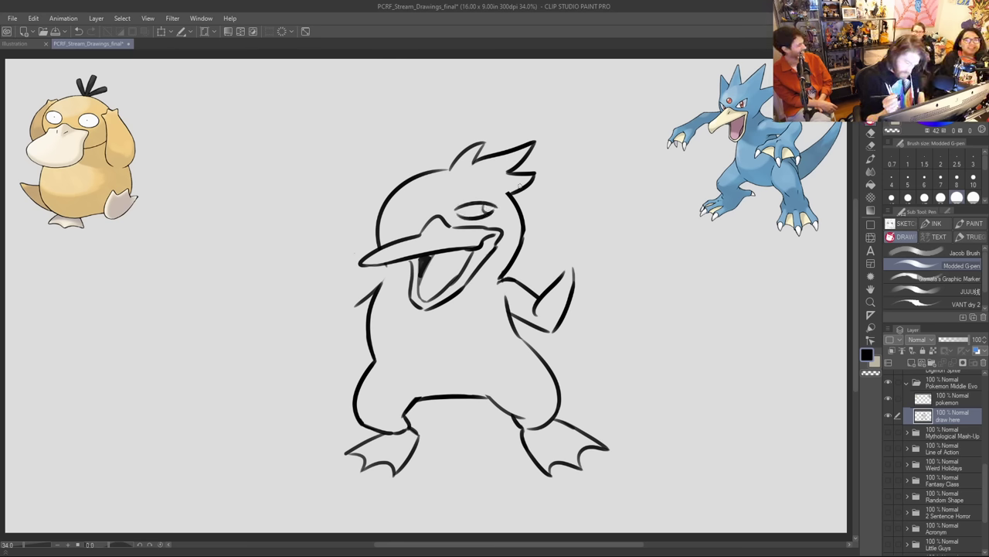
left_click_drag(389, 223, 416, 222)
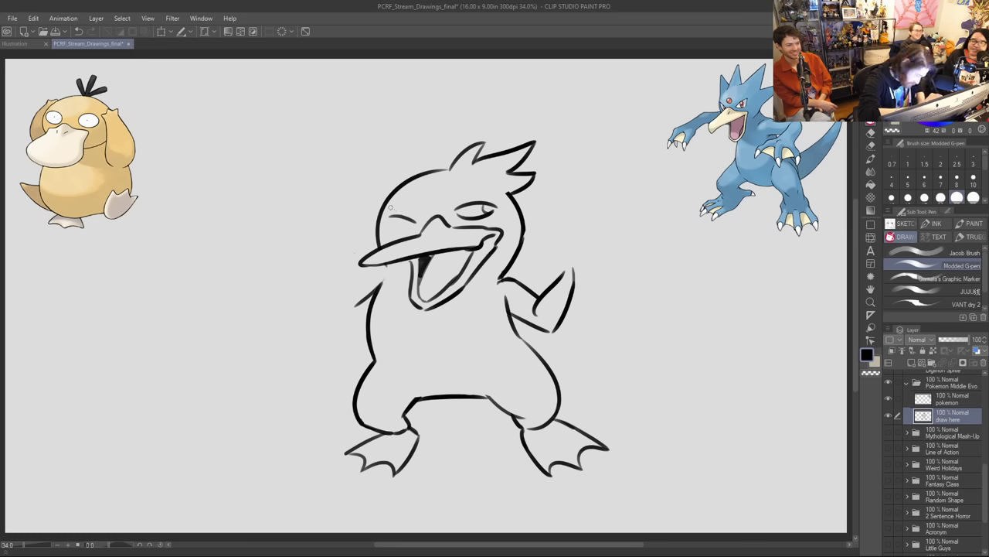
mouse_move(387, 209)
left_mouse_down()
mouse_move(418, 218)
mouse_move(409, 206)
left_mouse_up()
key("ctrl+z")
key("ctrl+z")
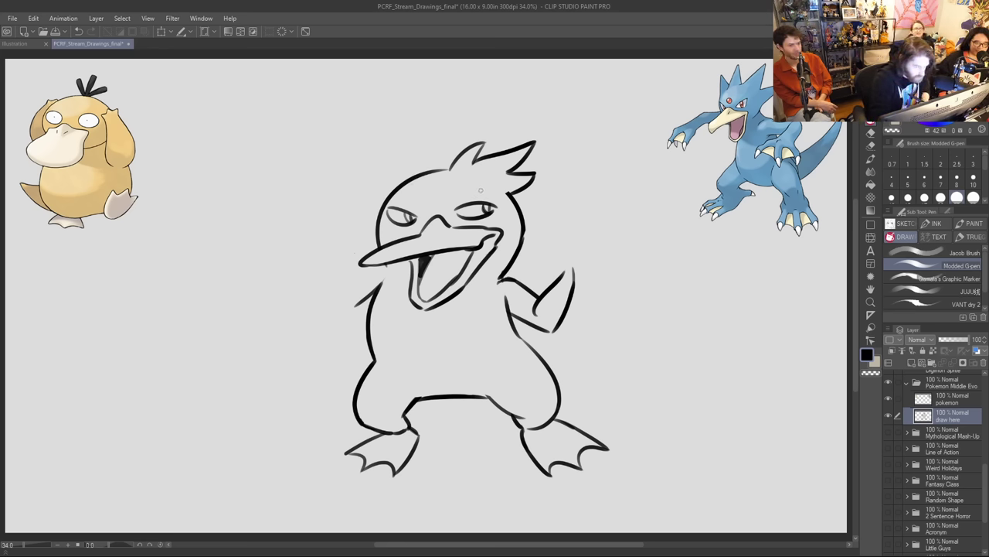
key("ctrl+z")
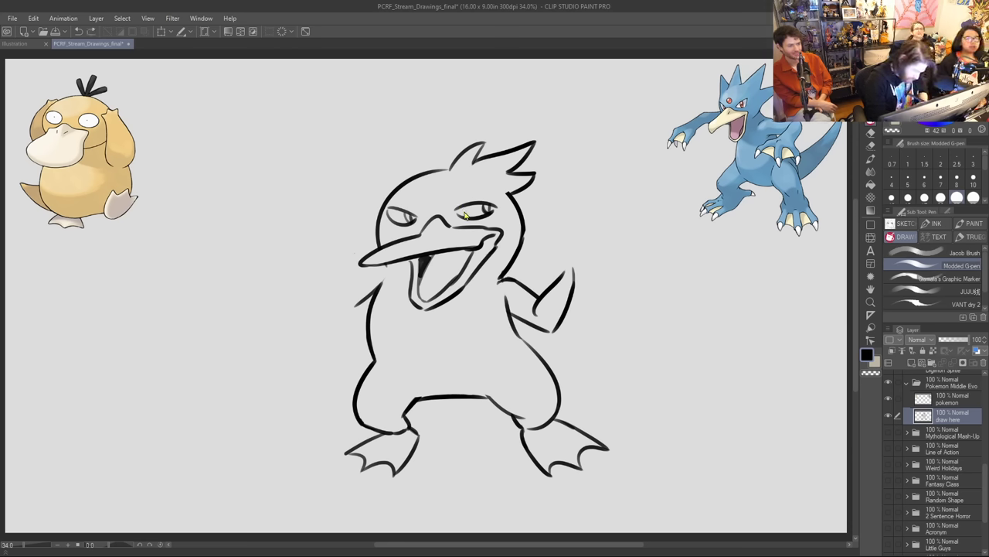
left_click_drag(453, 200, 449, 211)
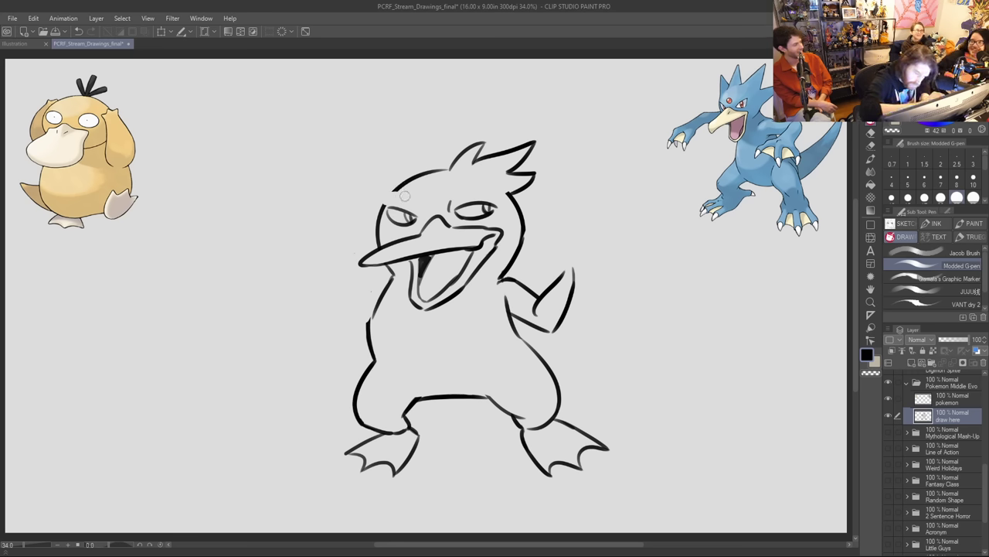
Step: Redraw the head's left contour around the eye and extend the crown line beneath the first crest feather
left_click_drag(406, 180, 381, 207)
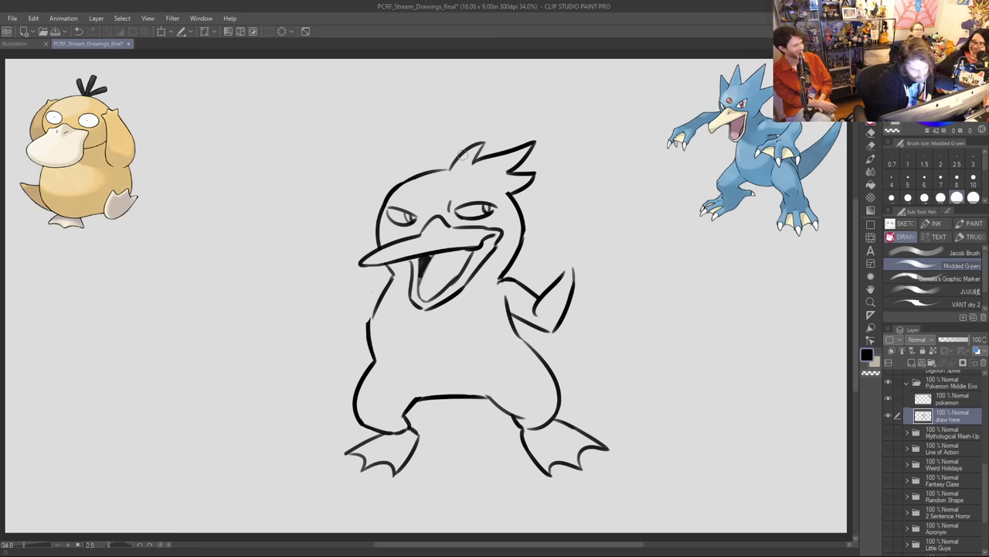
left_click_drag(380, 215, 379, 239)
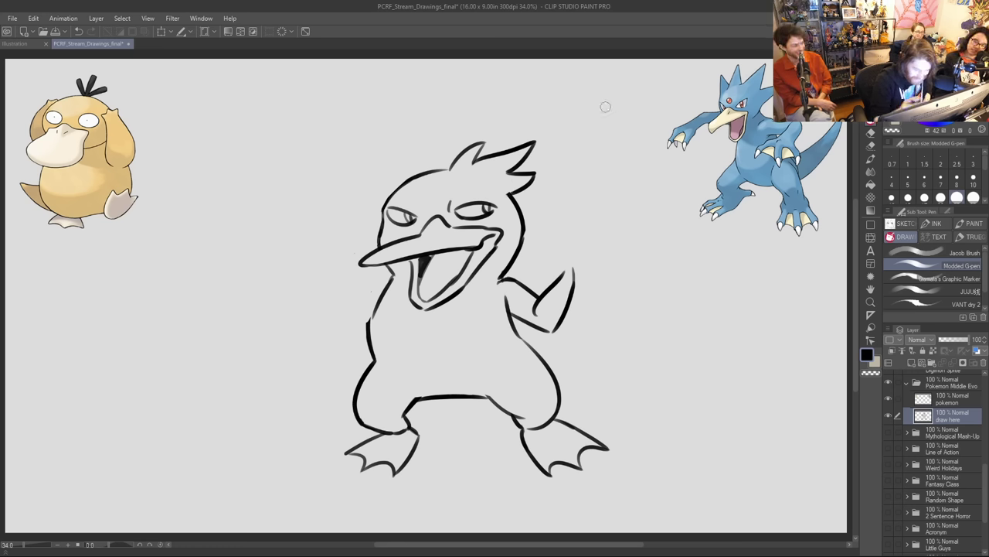
left_click_drag(437, 172, 475, 170)
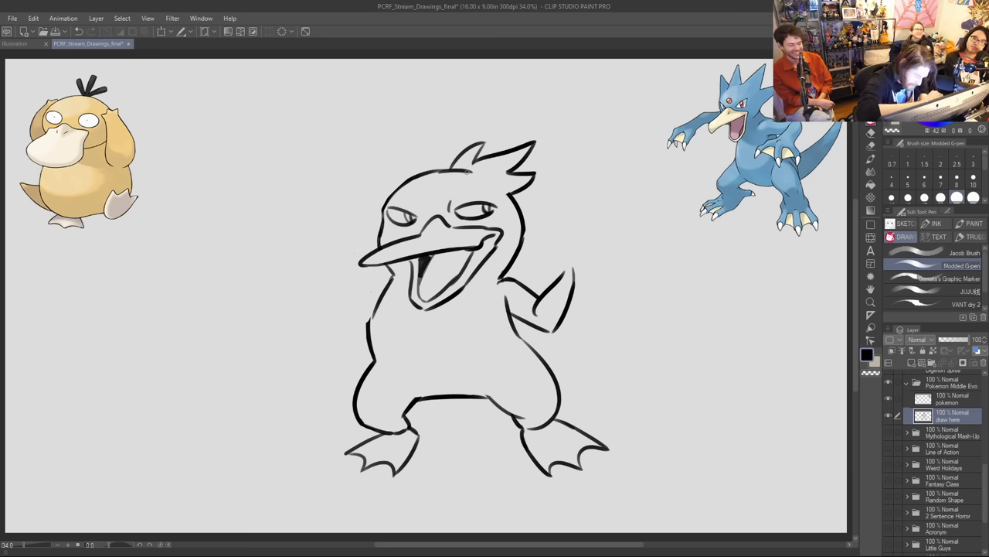
key("ctrl+z")
left_click_drag(437, 171, 457, 165)
key("ctrl+z")
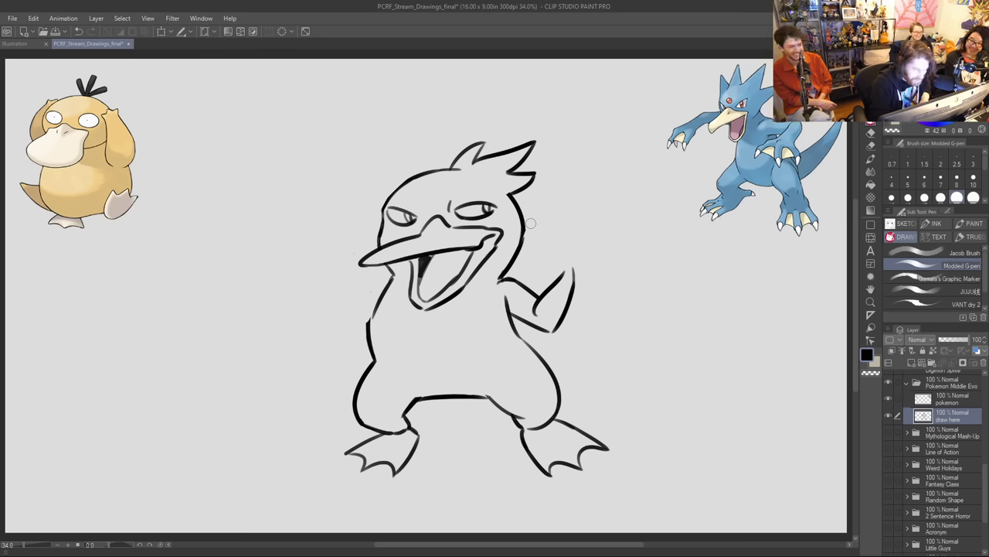
Step: Redraw the right neck curve closer to the bill, join it to the shoulder, and clear the torso line above the armpit
key("ctrl+z")
left_click_drag(489, 281, 525, 229)
mouse_move(494, 279)
left_mouse_down()
mouse_move(522, 290)
mouse_move(507, 305)
left_mouse_up()
key("ctrl+z")
key("ctrl+z")
key("ctrl+z")
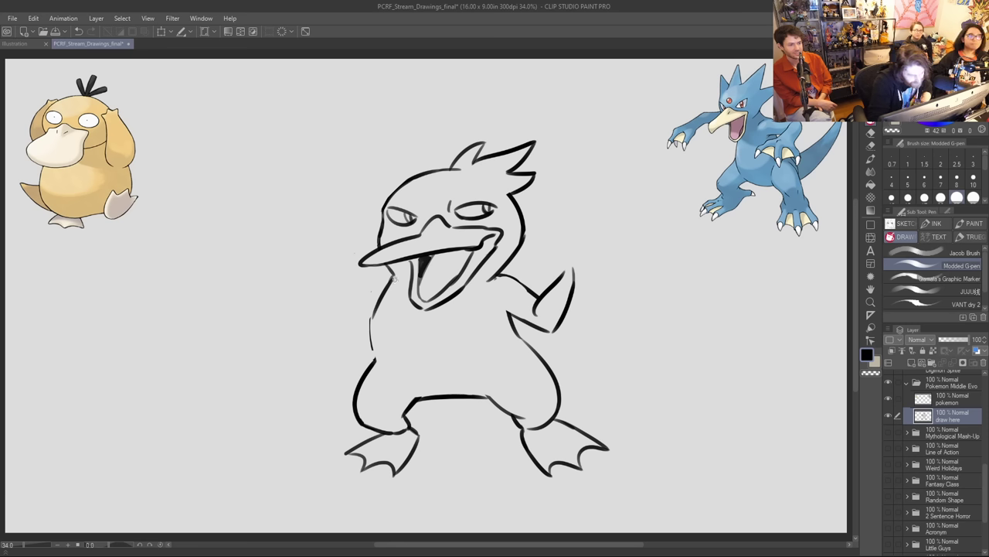
Step: Redraw the left side of the torso as a slanting curve from neck to hip and erase the old outline
left_click_drag(396, 274, 373, 349)
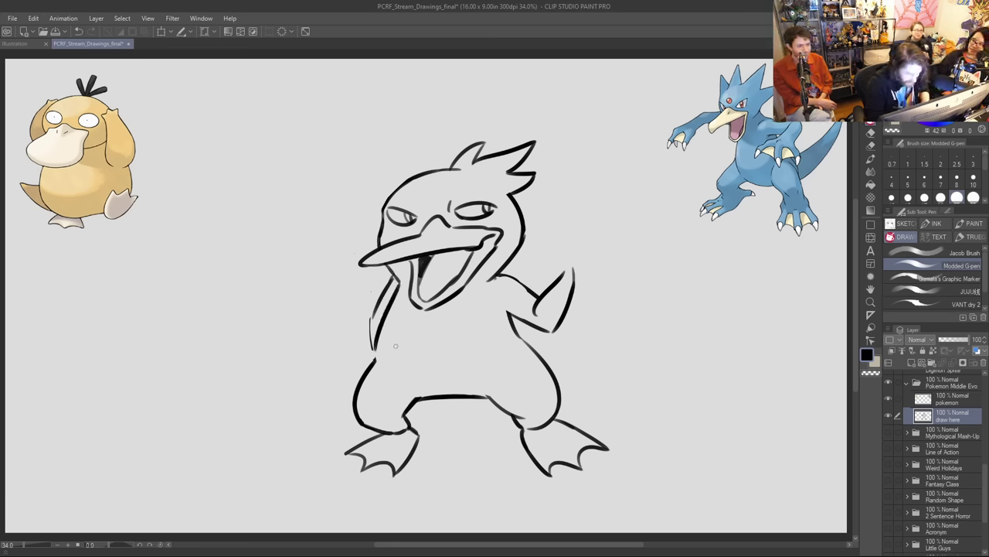
key("ctrl+z")
left_click_drag(400, 280, 377, 360)
key("ctrl+z")
left_click_drag(401, 284, 377, 359)
key("ctrl+z")
left_click_drag(400, 285, 375, 357)
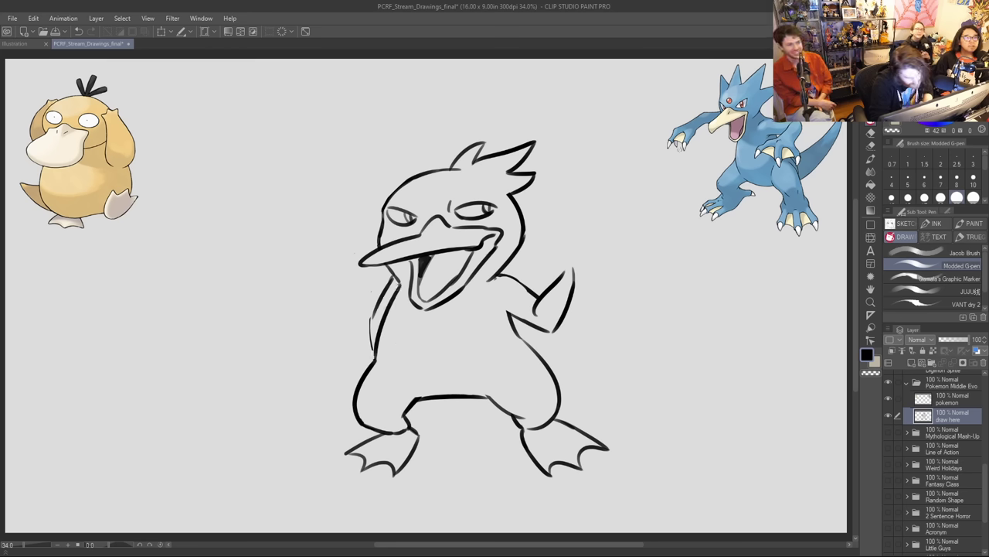
left_click_drag(388, 280, 366, 345)
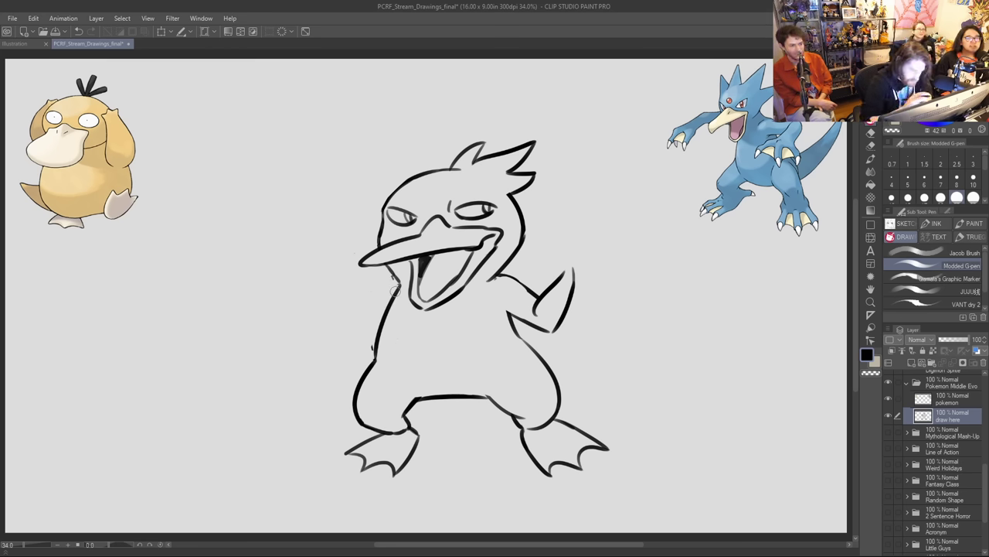
Step: Draw a bent arm beside the face, raised so that its fingered hand rests on the forehead
mouse_move(387, 298)
left_mouse_down()
mouse_move(346, 264)
mouse_move(385, 176)
mouse_move(423, 171)
mouse_move(416, 198)
mouse_move(433, 171)
left_mouse_up()
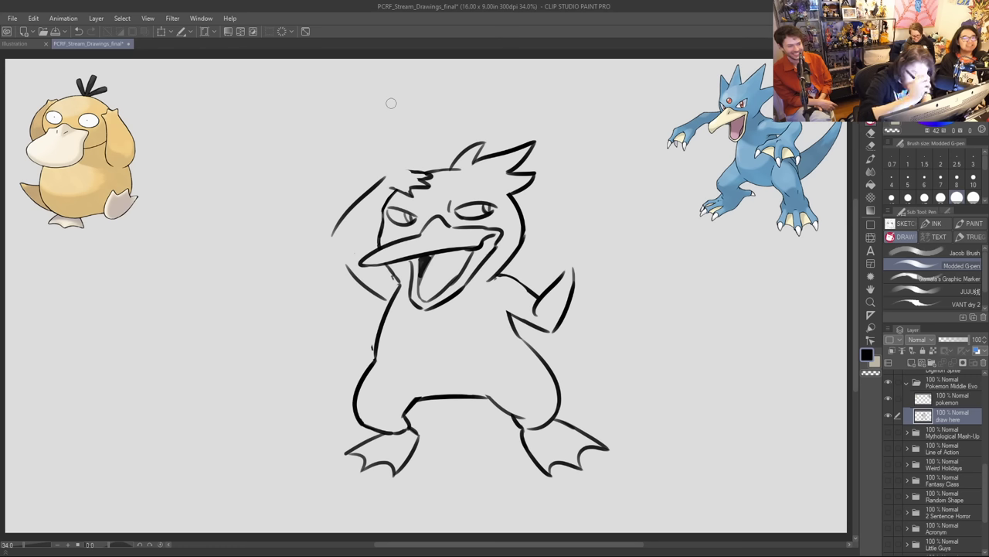
mouse_move(379, 182)
left_mouse_down()
mouse_move(400, 167)
mouse_move(427, 173)
left_mouse_up()
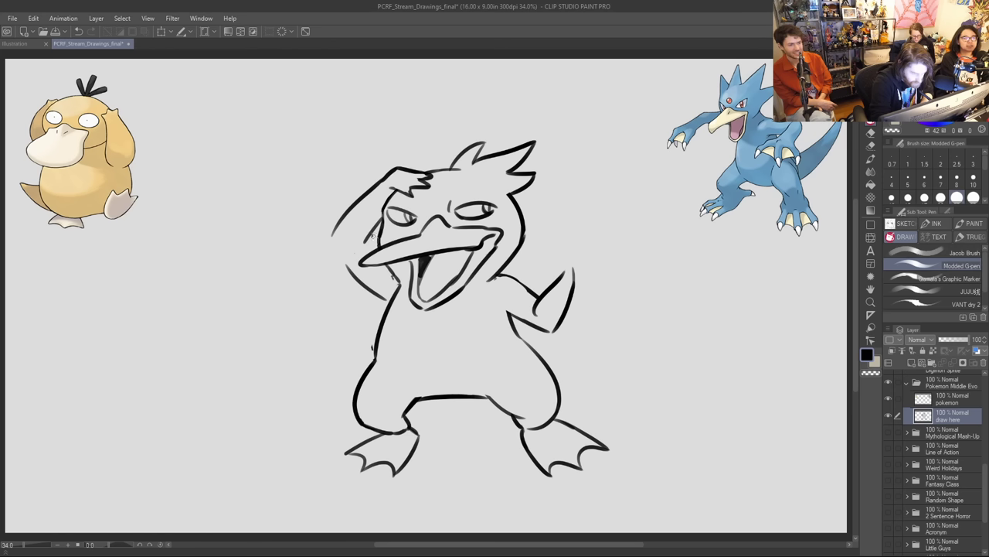
left_click_drag(333, 237, 394, 305)
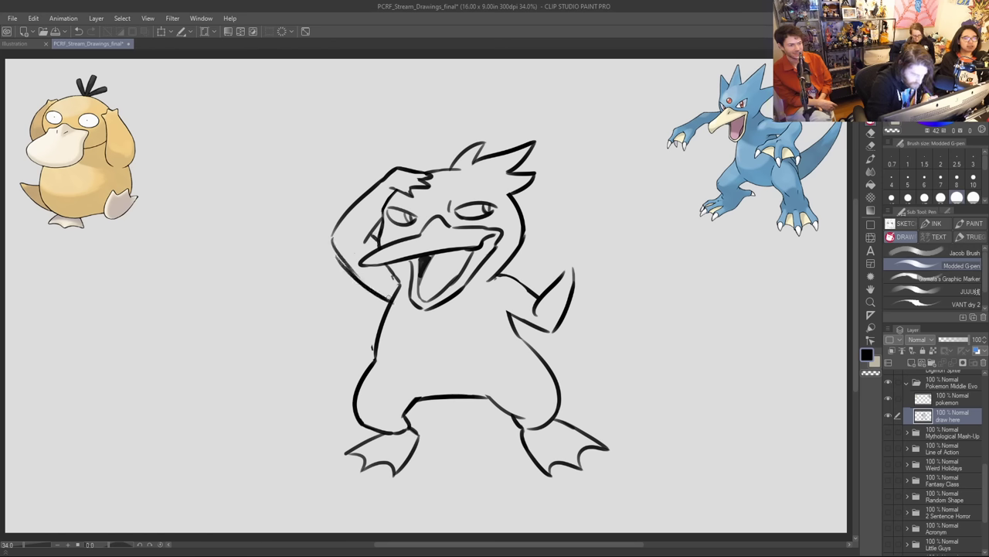
mouse_move(343, 261)
left_mouse_down()
mouse_move(360, 278)
mouse_move(334, 245)
mouse_move(343, 216)
left_mouse_up()
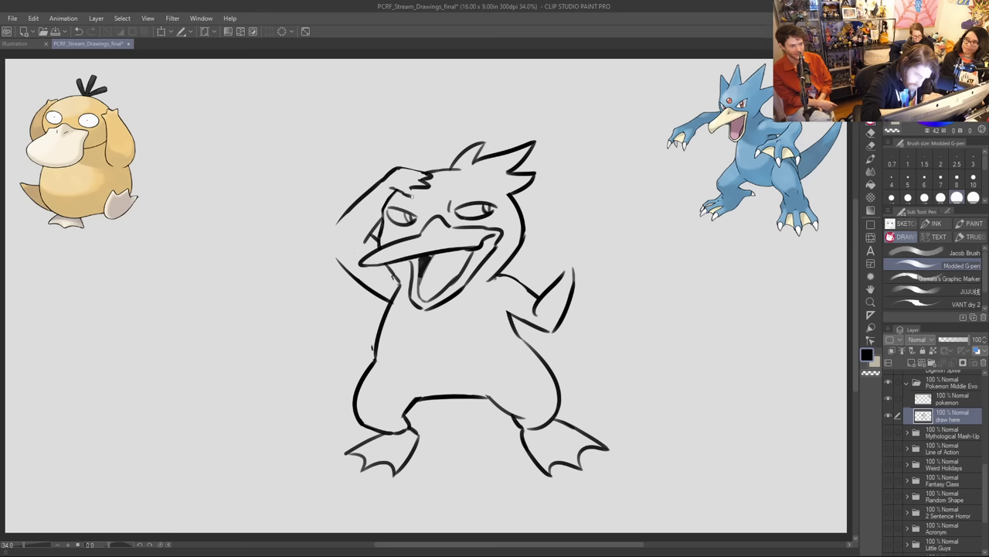
mouse_move(406, 180)
left_mouse_down()
mouse_move(414, 195)
mouse_move(429, 182)
mouse_move(398, 168)
left_mouse_up()
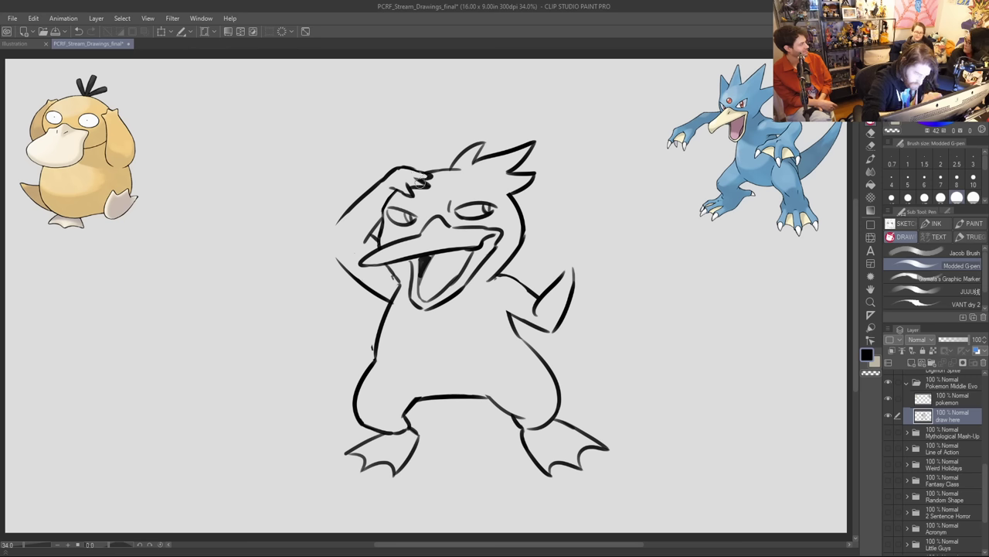
Step: Redraw the raised arm's elbow and underside as one clean curve joining the torso below the bill
mouse_move(354, 203)
left_mouse_down()
mouse_move(332, 239)
mouse_move(357, 268)
left_mouse_up()
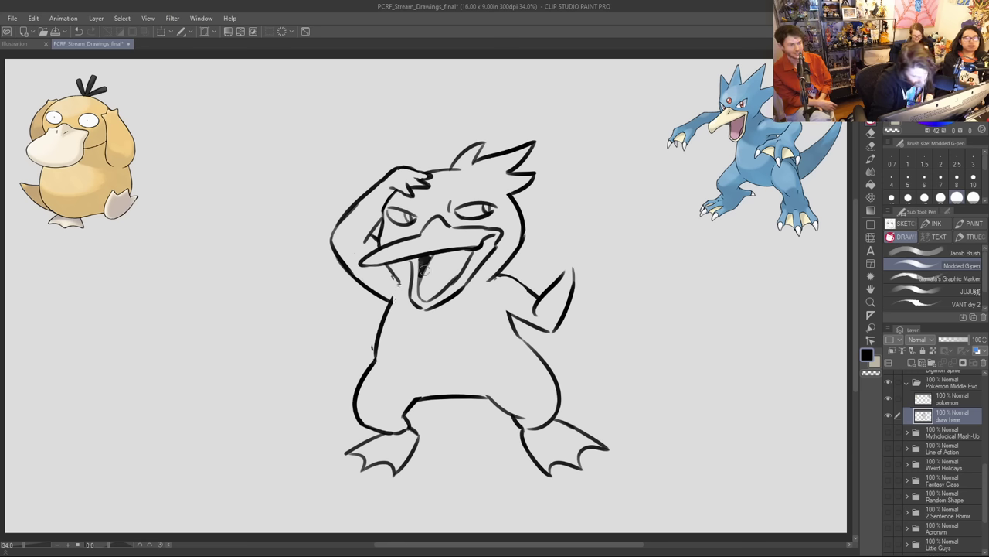
key("ctrl+z")
key("ctrl+z")
key("ctrl+z")
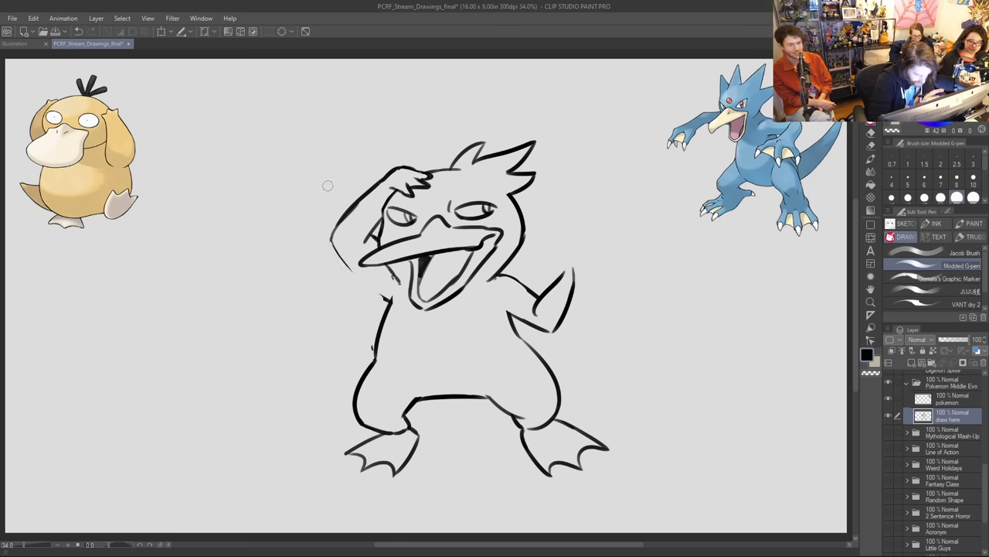
mouse_move(331, 240)
left_mouse_down()
mouse_move(351, 273)
mouse_move(390, 298)
left_mouse_up()
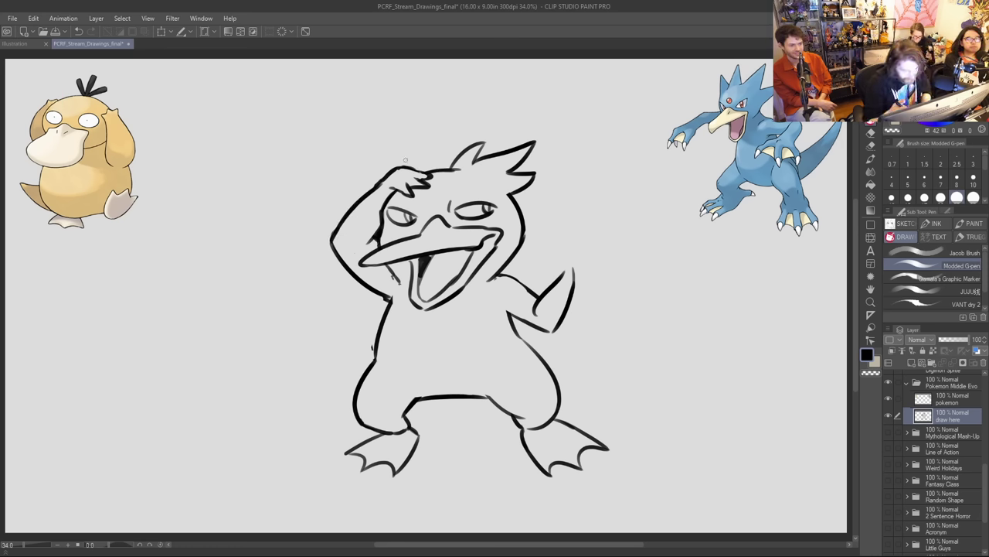
Step: Redraw the other forearm's inner edge as a longer line ending in a hand with short curled fingers
mouse_move(548, 310)
left_mouse_down()
mouse_move(572, 293)
mouse_move(531, 302)
mouse_move(571, 266)
left_mouse_up()
mouse_move(552, 334)
left_mouse_down()
mouse_move(575, 293)
mouse_move(572, 247)
left_mouse_up()
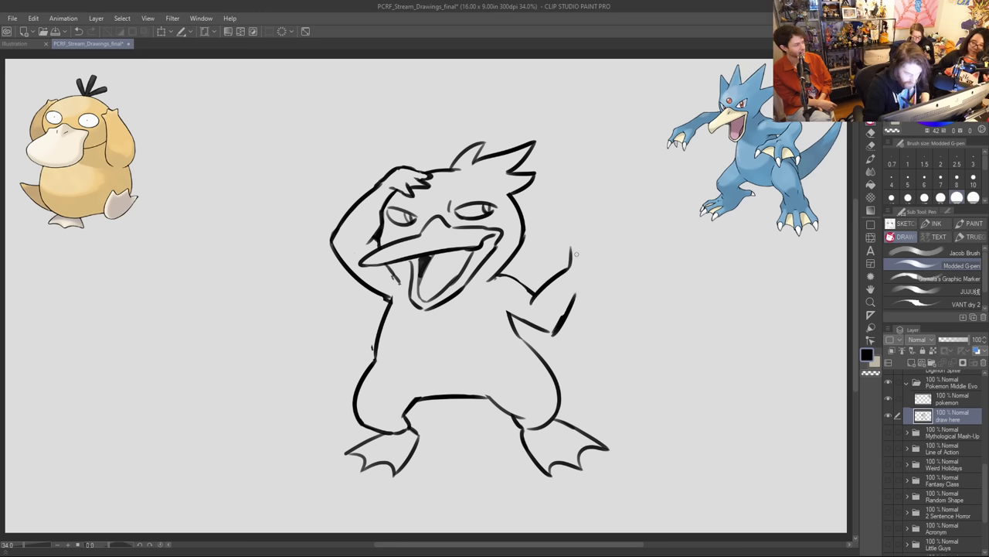
key("ctrl+z")
mouse_move(570, 268)
left_mouse_down()
mouse_move(569, 238)
mouse_move(582, 259)
mouse_move(563, 248)
mouse_move(580, 239)
mouse_move(596, 248)
mouse_move(595, 238)
mouse_move(599, 262)
left_mouse_up()
key("ctrl+z")
key("ctrl+z")
key("ctrl+z")
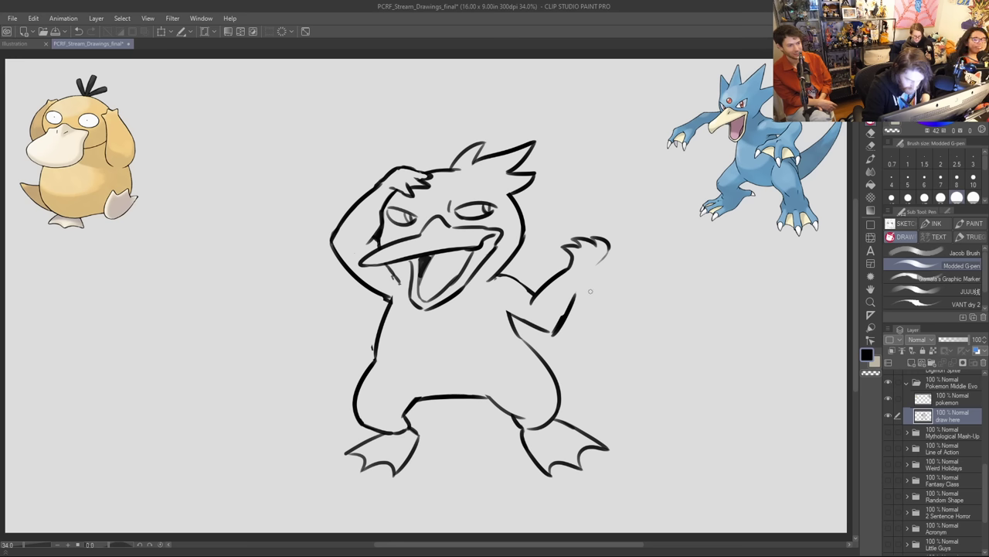
Step: Replace that arm's outer contour with a curve from the armpit around the elbow to the fingers and trim the elbow tip
left_click_drag(564, 320, 594, 269)
key("ctrl+z")
key("ctrl+z")
key("ctrl+z")
key("ctrl+z")
key("ctrl+z")
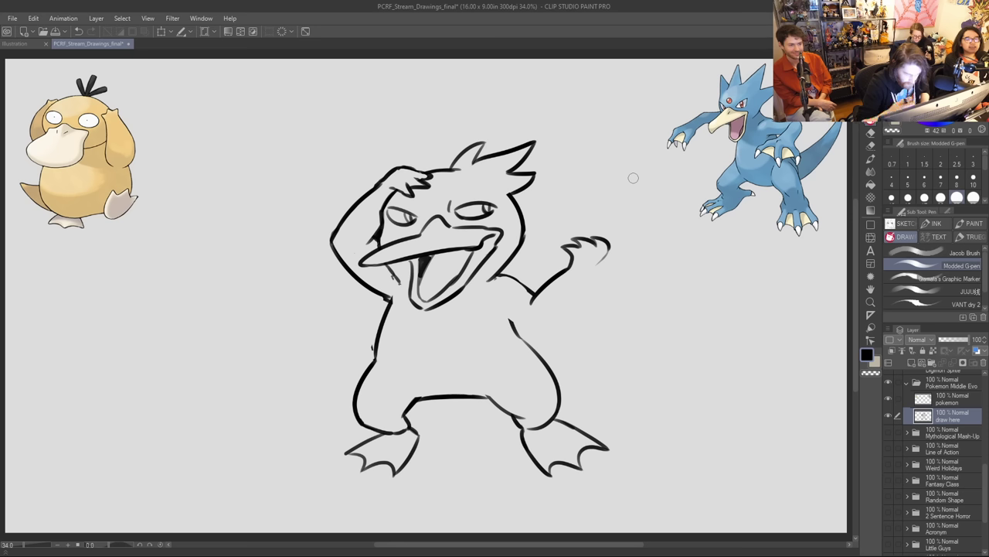
mouse_move(498, 313)
left_mouse_down()
mouse_move(547, 346)
mouse_move(609, 247)
left_mouse_up()
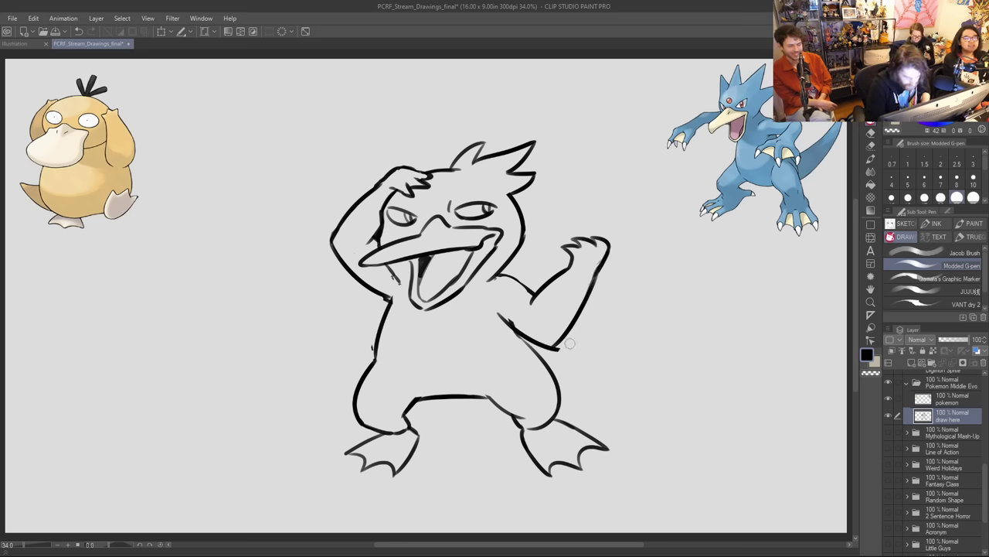
left_click_drag(564, 352, 558, 346)
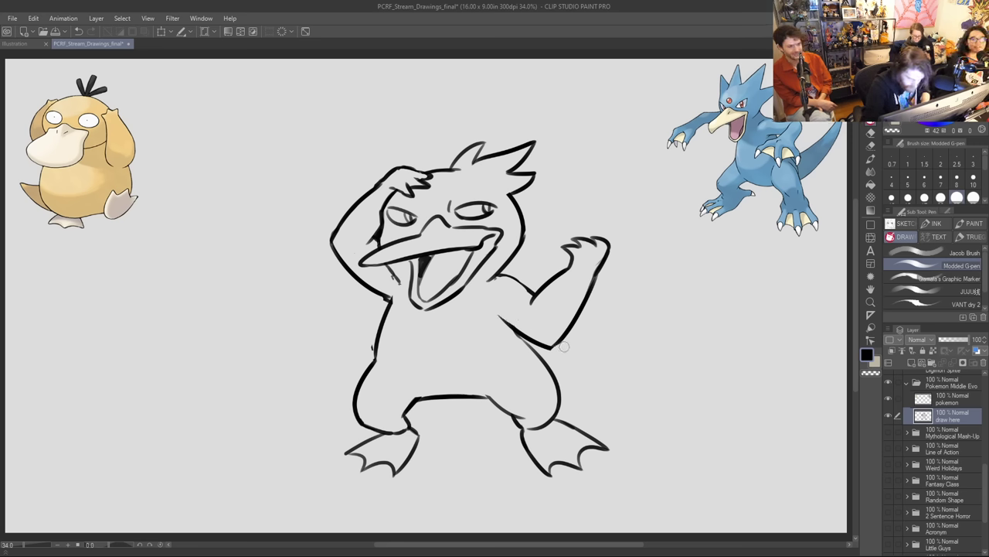
Step: Thicken the shoulder line leading to the forearm and round and strengthen the line between the legs
mouse_move(511, 280)
left_mouse_down()
mouse_move(495, 285)
mouse_move(533, 294)
left_mouse_up()
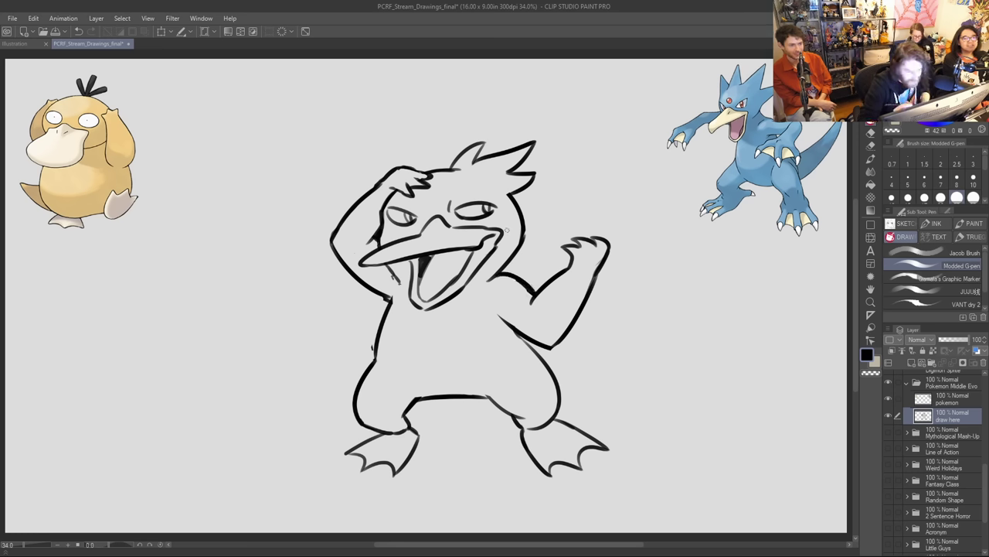
left_click_drag(413, 412, 434, 400)
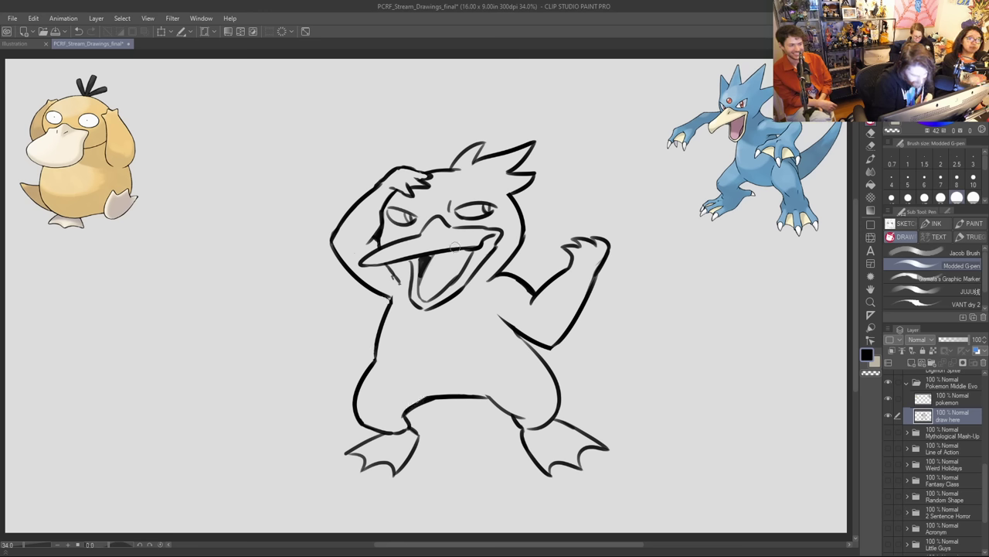
left_click_drag(429, 400, 492, 399)
Step: Draw a short pointed tail behind the hip, below the elbow, and refine its lower edge
left_click_drag(545, 360, 602, 338)
left_click_drag(603, 338, 562, 390)
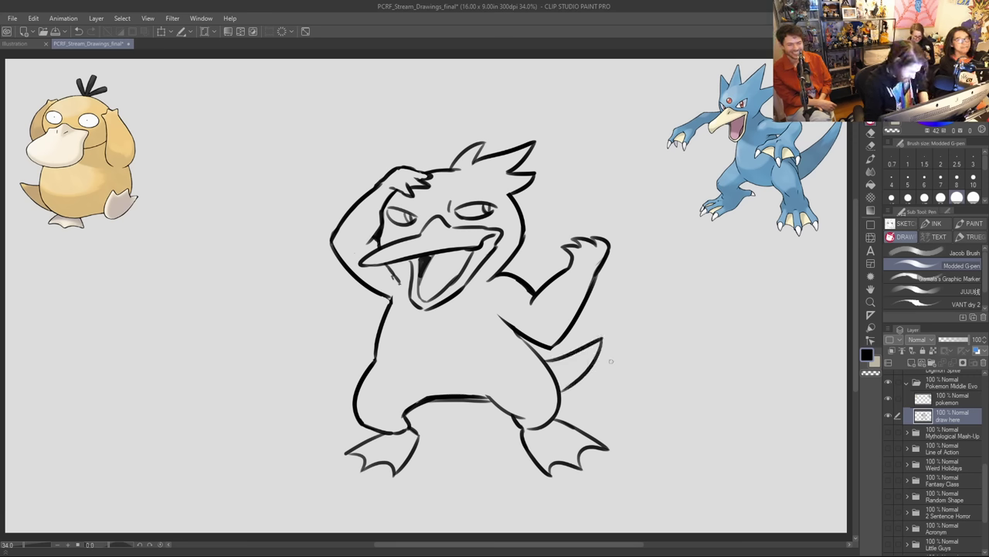
key("ctrl+z")
left_click_drag(604, 337, 562, 391)
key("ctrl+z")
left_click_drag(603, 337, 563, 398)
key("ctrl+z")
key("ctrl+z")
key("ctrl+z")
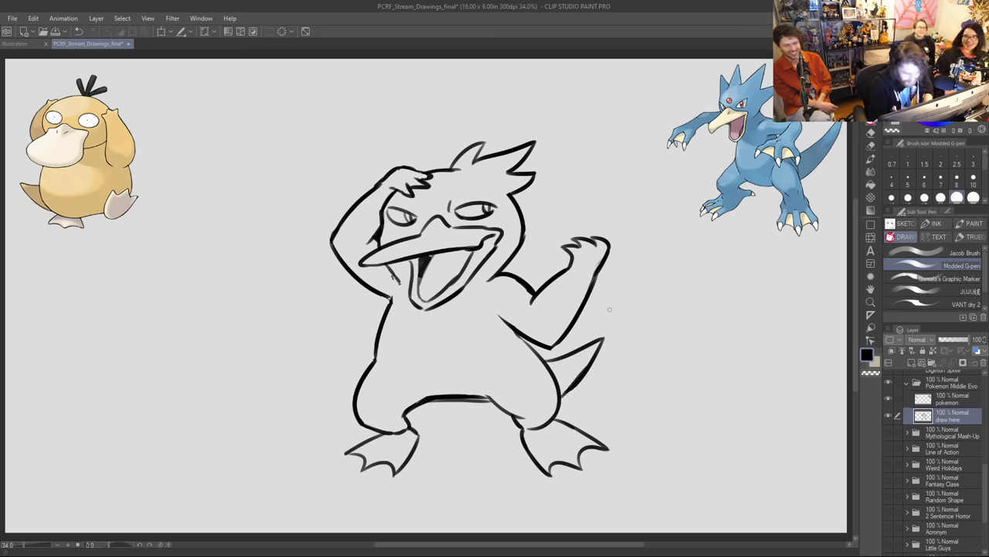
Step: Replace the line between the legs with a belly curve sagging downward and add web creases to both feet
left_click_drag(434, 390, 484, 399)
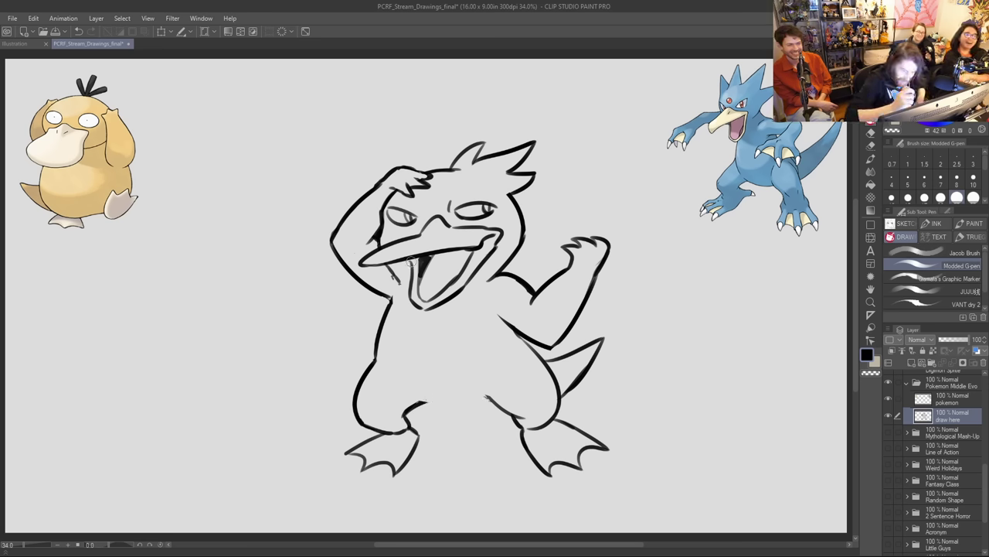
left_click_drag(416, 404, 488, 401)
key("ctrl+z")
left_click_drag(397, 386, 492, 400)
key("ctrl+z")
left_click_drag(400, 390, 495, 401)
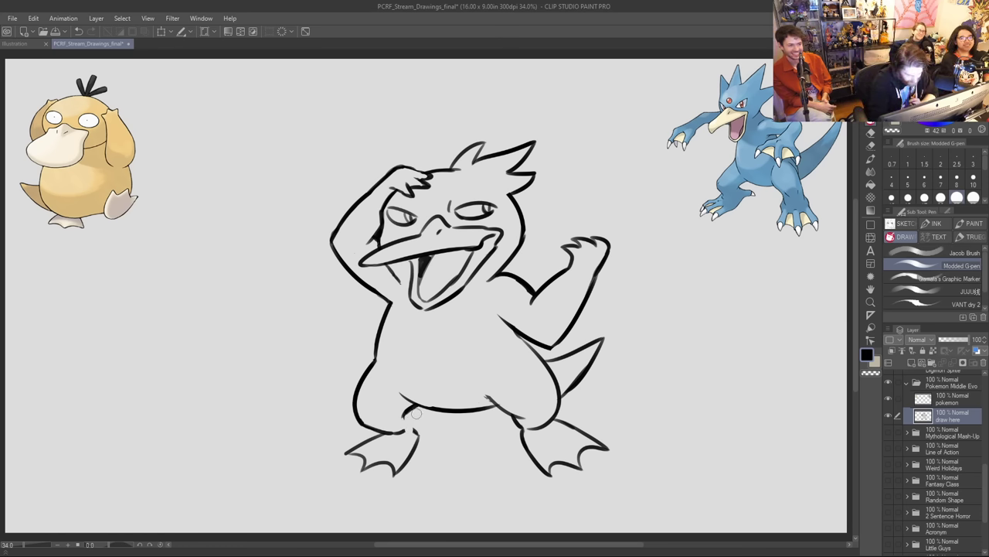
mouse_move(402, 411)
left_mouse_down()
mouse_move(419, 436)
mouse_move(422, 410)
mouse_move(375, 439)
mouse_move(395, 415)
mouse_move(409, 420)
mouse_move(373, 459)
left_mouse_up()
left_click_drag(553, 433, 573, 446)
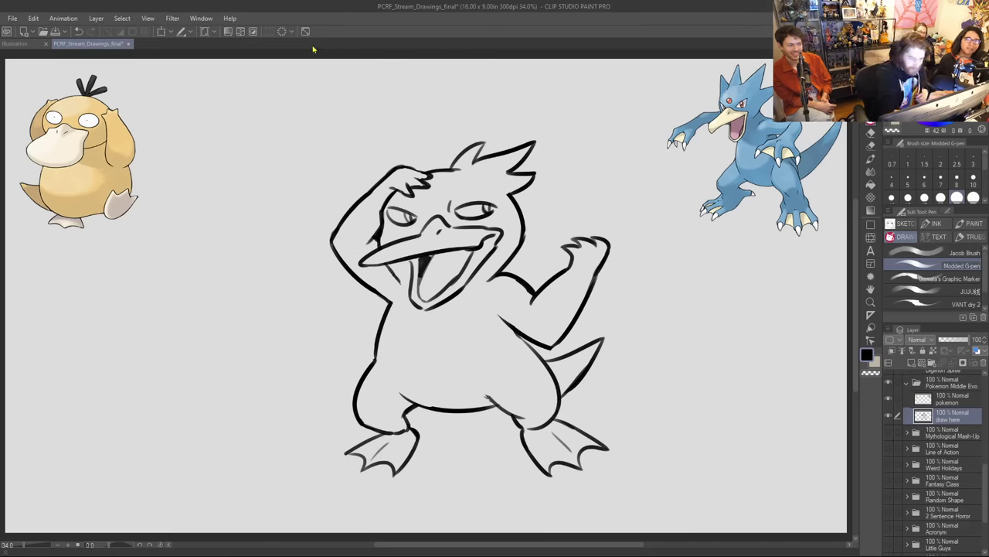
Step: Move the character's line art layer slightly to the left and return to the Modded G-pen
key("k")
left_click_drag(560, 270, 521, 269)
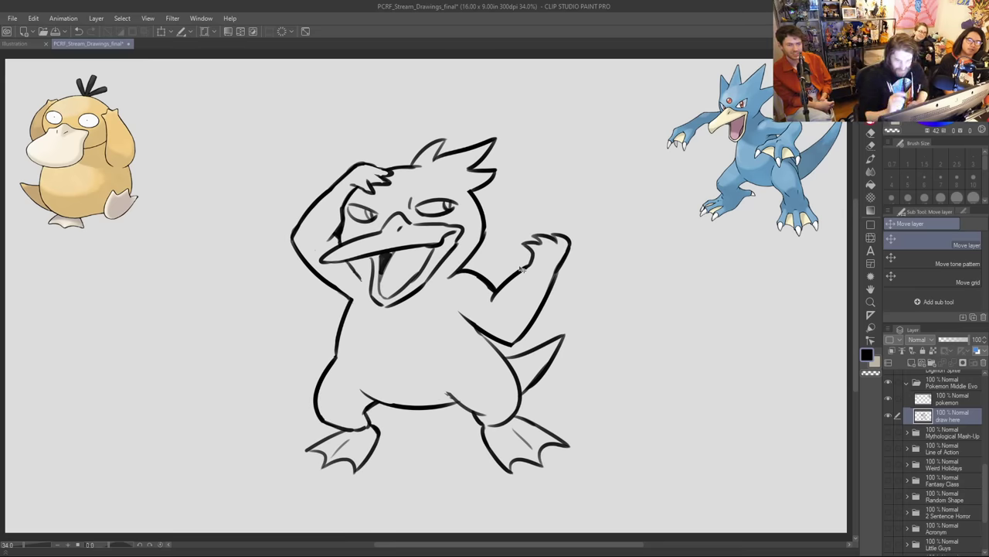
key("p")
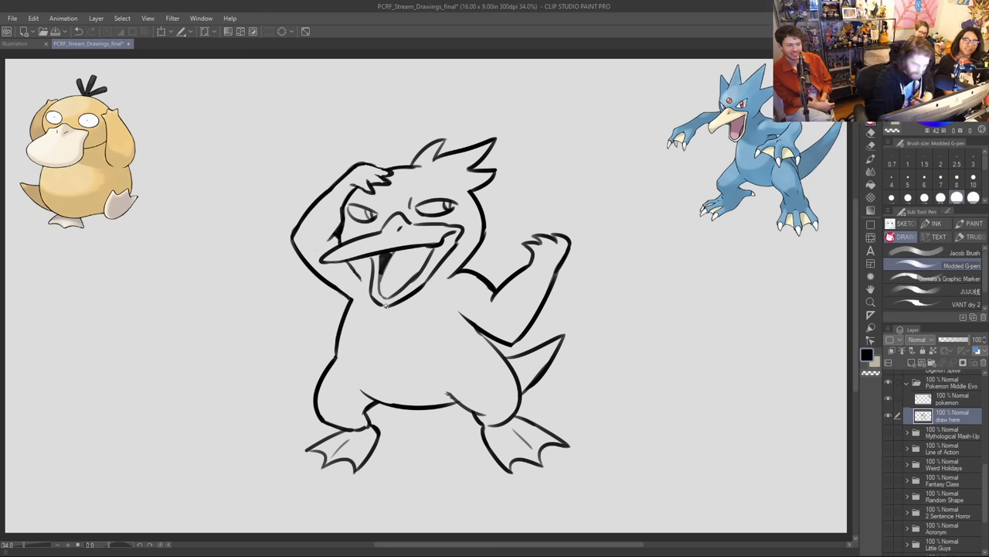
Step: Refine the shoulder line, darken both pupils, add a brow crease beside the eye and clean up the lower bill tip
left_click_drag(451, 274, 498, 295)
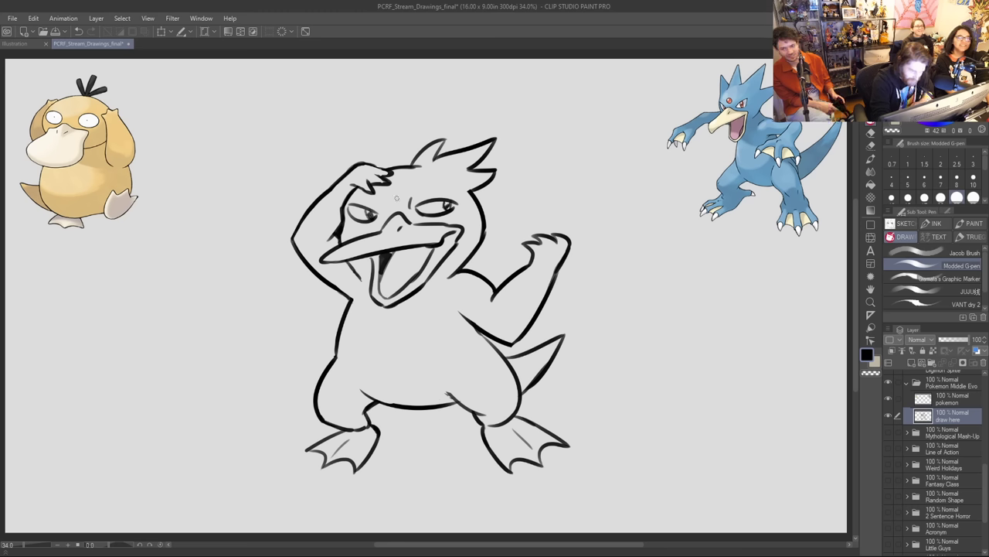
left_click_drag(446, 207, 449, 205)
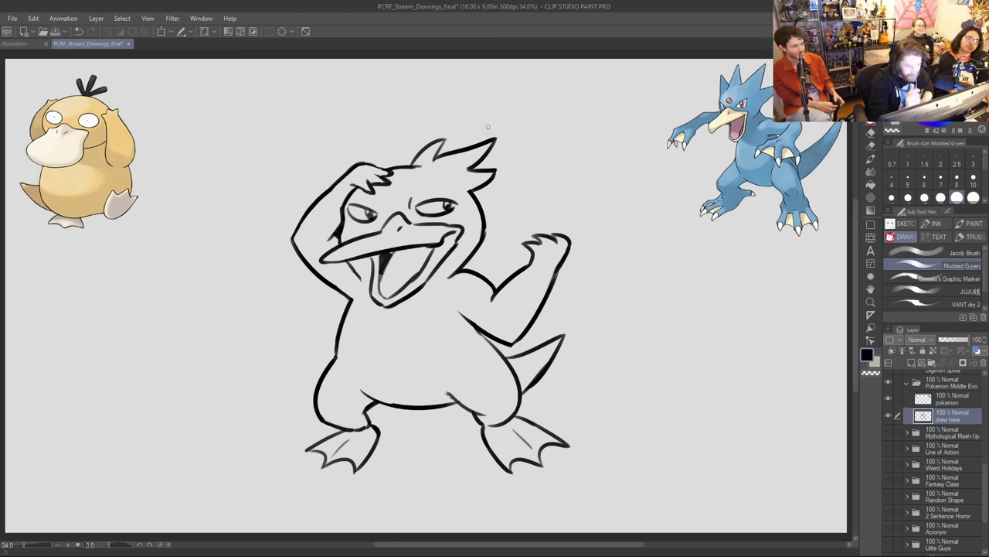
left_click_drag(373, 211, 378, 215)
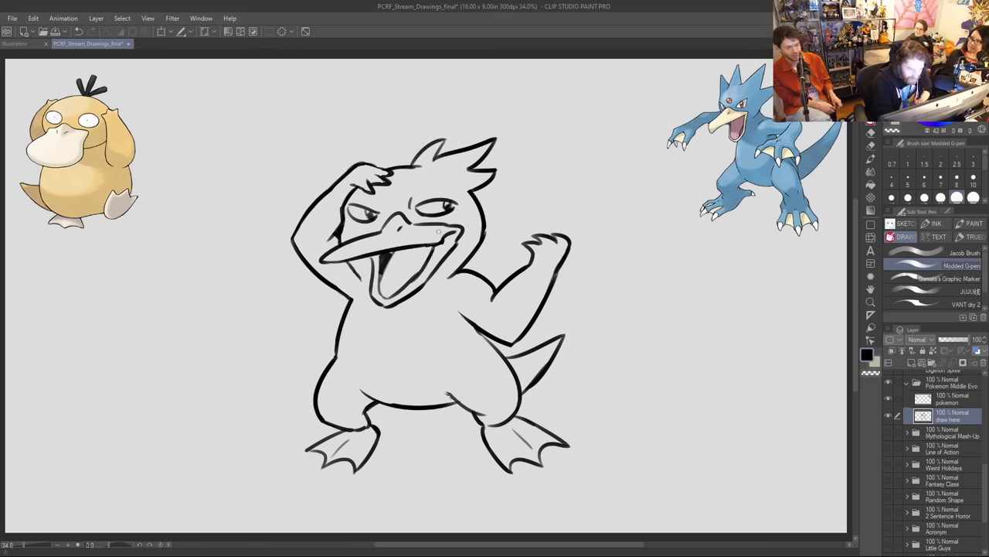
left_click_drag(374, 301, 384, 306)
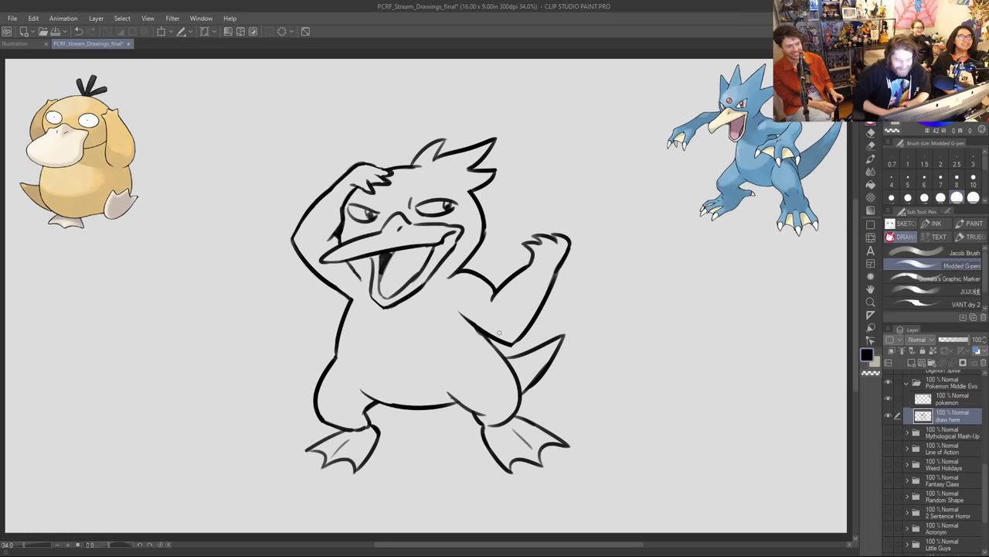
Step: Draw pairs of short diagonal emphasis lines radiating outward at the four corners around the character
left_click_drag(568, 186, 622, 152)
left_click_drag(595, 199, 617, 192)
mouse_move(230, 154)
left_mouse_down()
mouse_move(272, 178)
mouse_move(281, 169)
left_mouse_up()
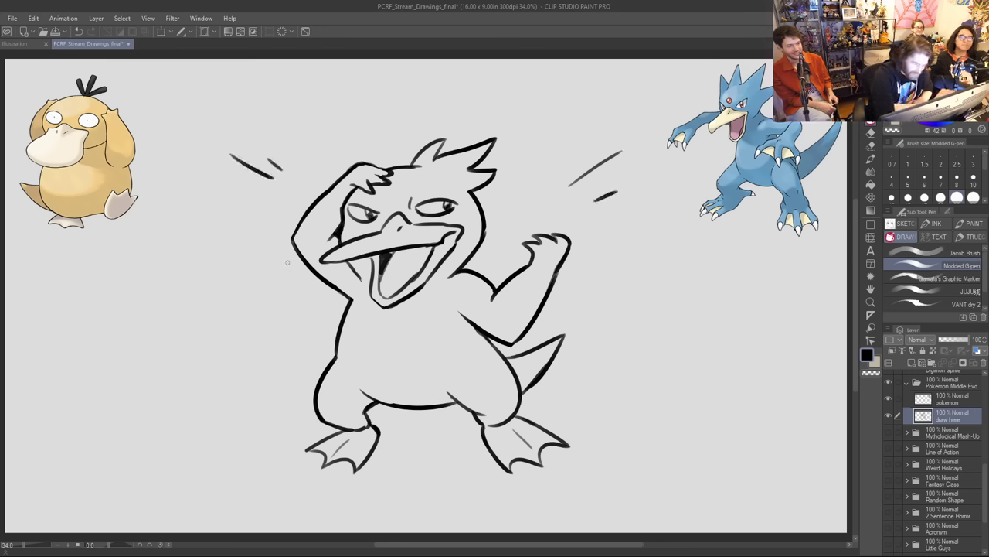
left_click_drag(209, 405, 266, 372)
left_click_drag(263, 401, 283, 384)
left_click_drag(583, 389, 637, 420)
left_click_drag(605, 377, 632, 389)
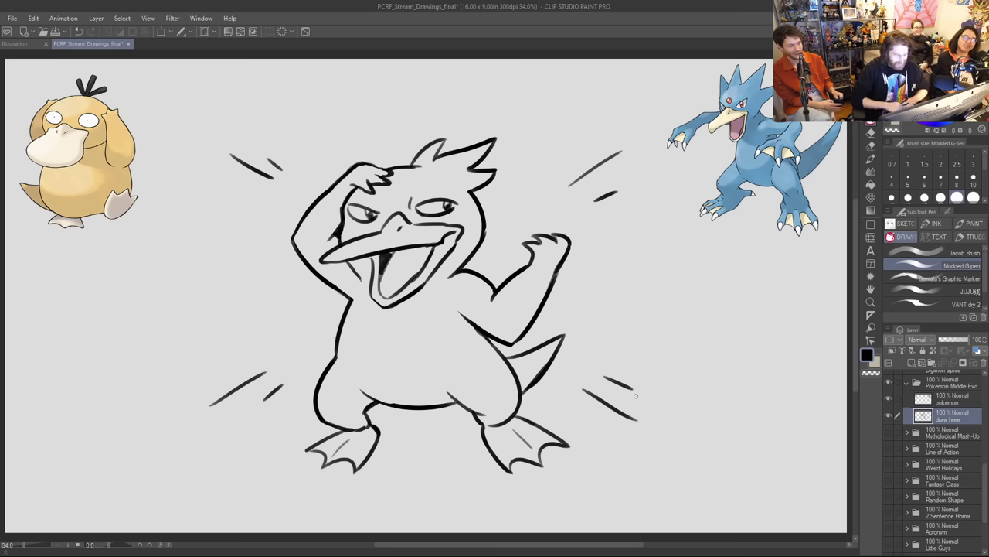
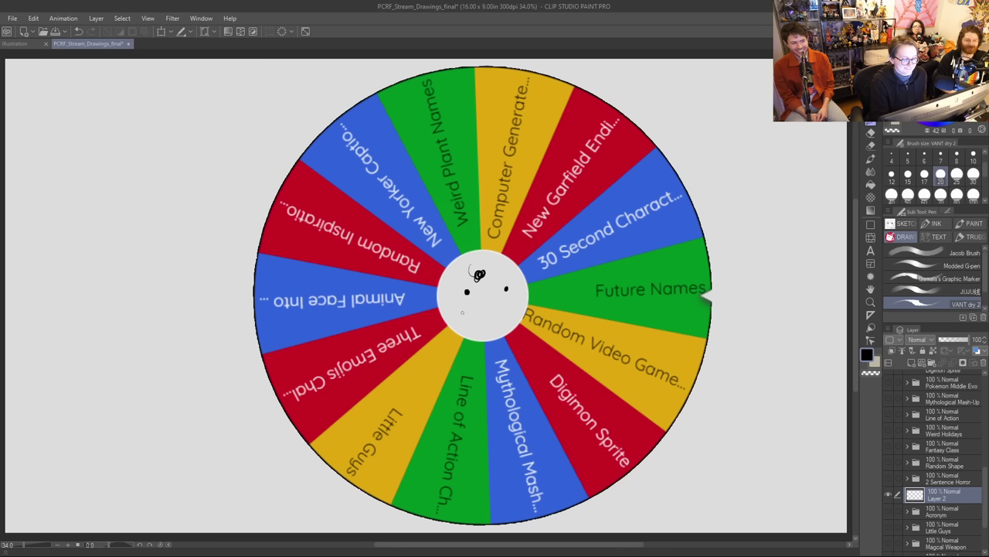
Step: Draw a smiling mouth on the face at the centre of the challenge wheel on Layer 2
mouse_move(465, 315)
left_mouse_down()
mouse_move(487, 323)
mouse_move(511, 308)
mouse_move(467, 316)
mouse_move(490, 308)
left_mouse_up()
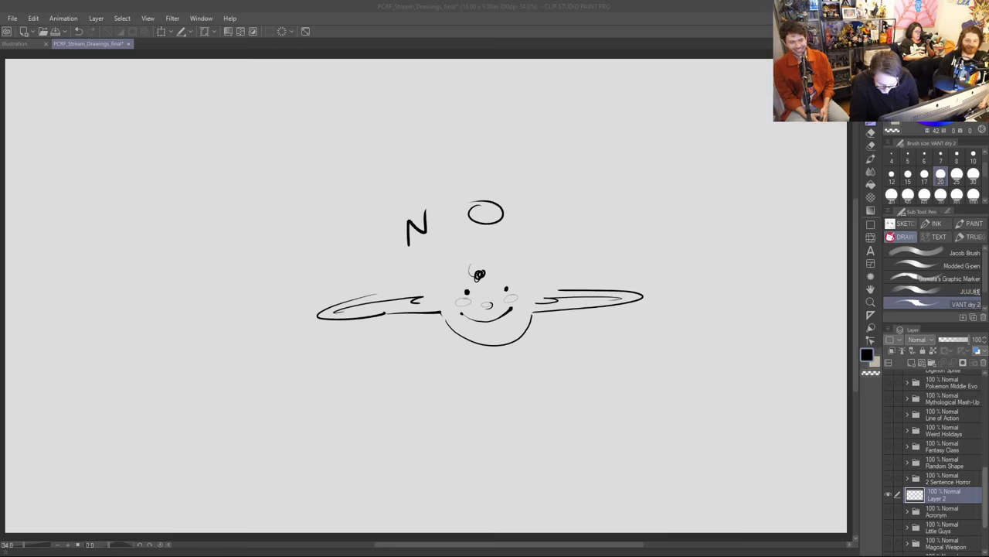
Step: Hide Layer 2, show and expand the Anime Eyes folder, and make its Draw Here layer active
left_click(986, 489)
mouse_move(987, 491)
left_mouse_down()
mouse_move(986, 464)
mouse_move(986, 477)
left_mouse_up()
left_click(890, 541)
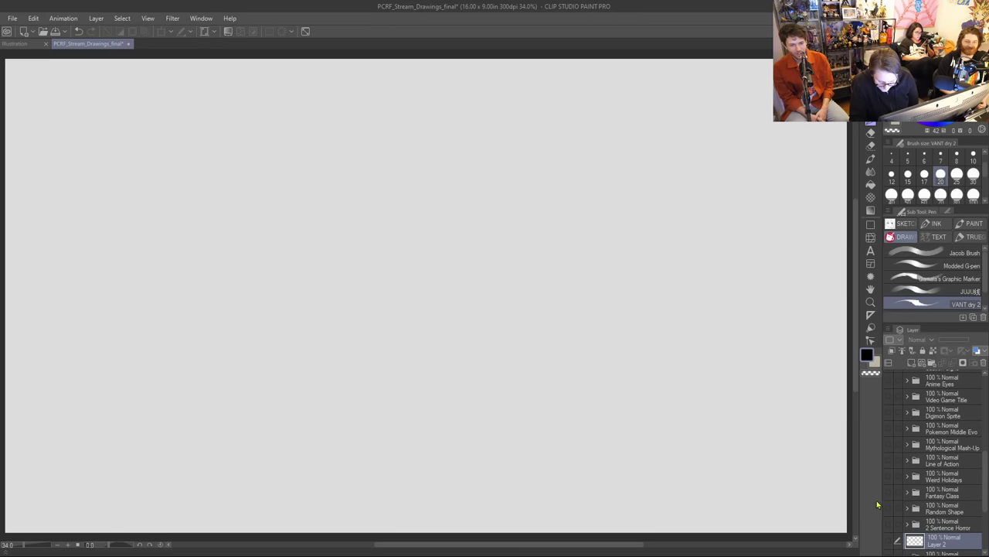
left_click(888, 381)
left_click(908, 381)
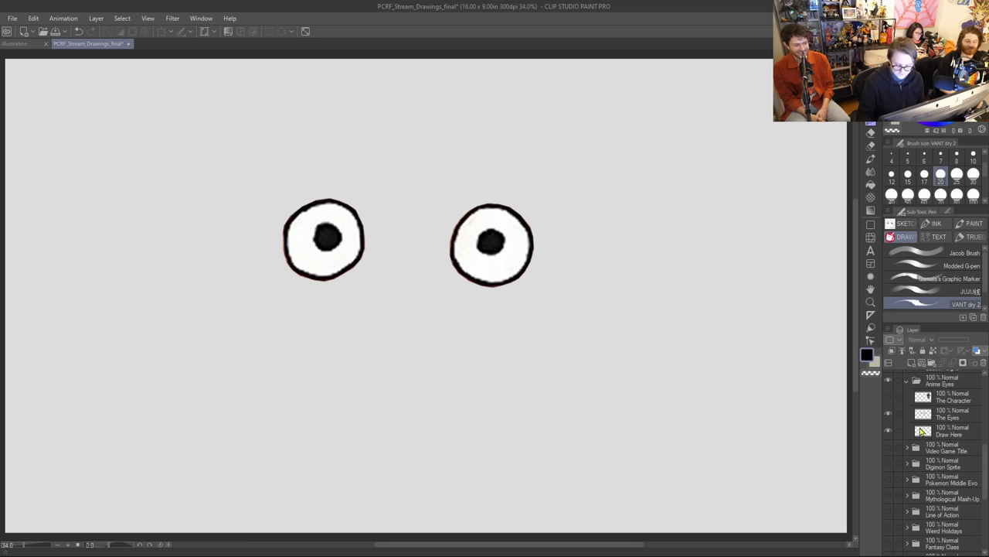
left_click(923, 433)
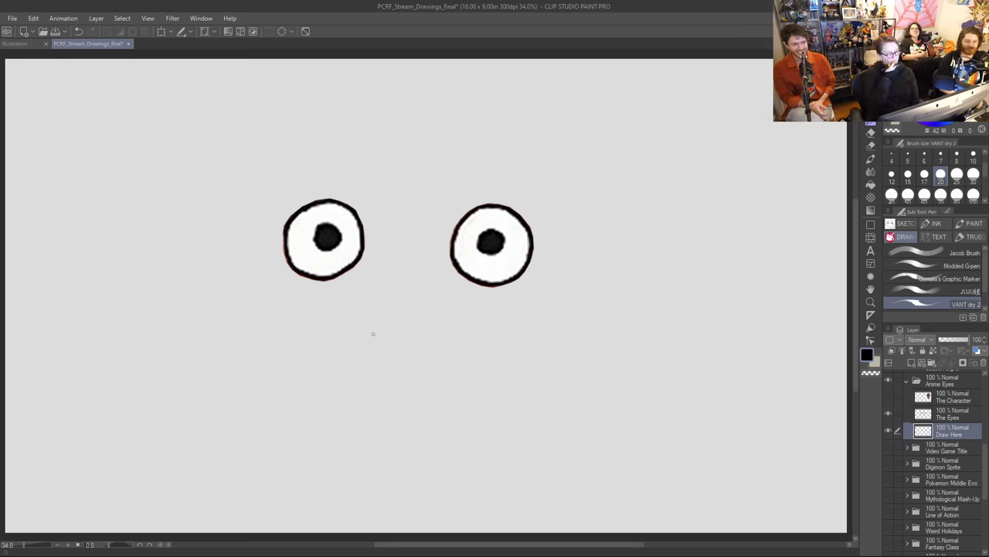
mouse_move(361, 272)
left_mouse_down()
mouse_move(380, 311)
mouse_move(426, 318)
mouse_move(456, 309)
left_mouse_up()
mouse_move(354, 301)
left_mouse_down()
mouse_move(249, 356)
mouse_move(263, 366)
mouse_move(263, 415)
left_mouse_up()
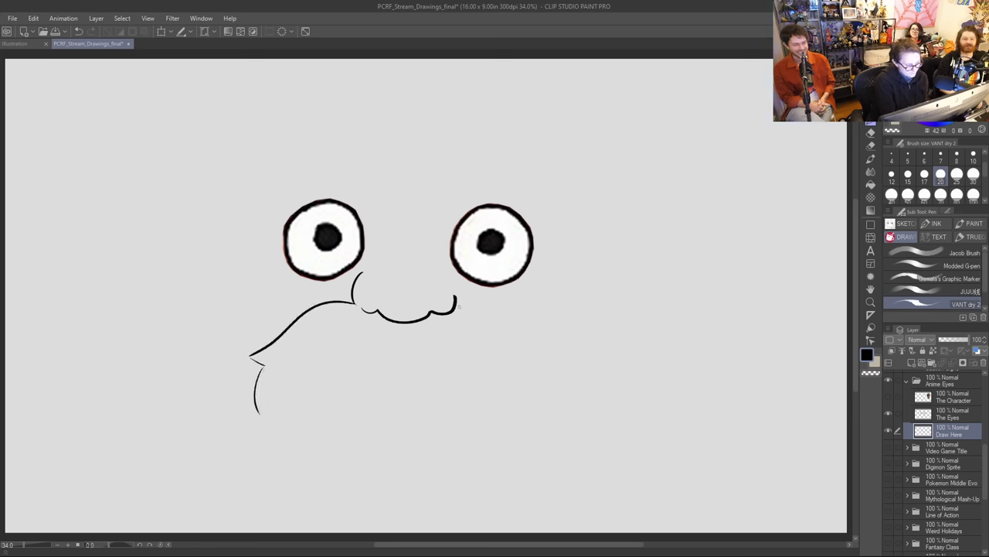
mouse_move(459, 307)
left_mouse_down()
mouse_move(506, 323)
mouse_move(550, 404)
left_mouse_up()
mouse_move(401, 368)
left_mouse_down()
mouse_move(332, 413)
mouse_move(315, 441)
mouse_move(409, 378)
mouse_move(491, 428)
mouse_move(499, 447)
left_mouse_up()
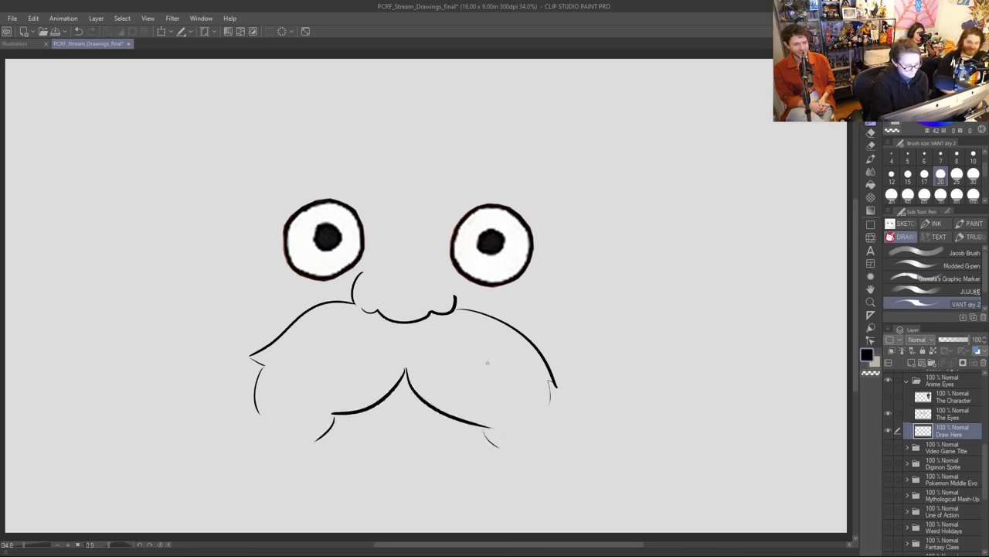
left_click_drag(201, 205, 736, 230)
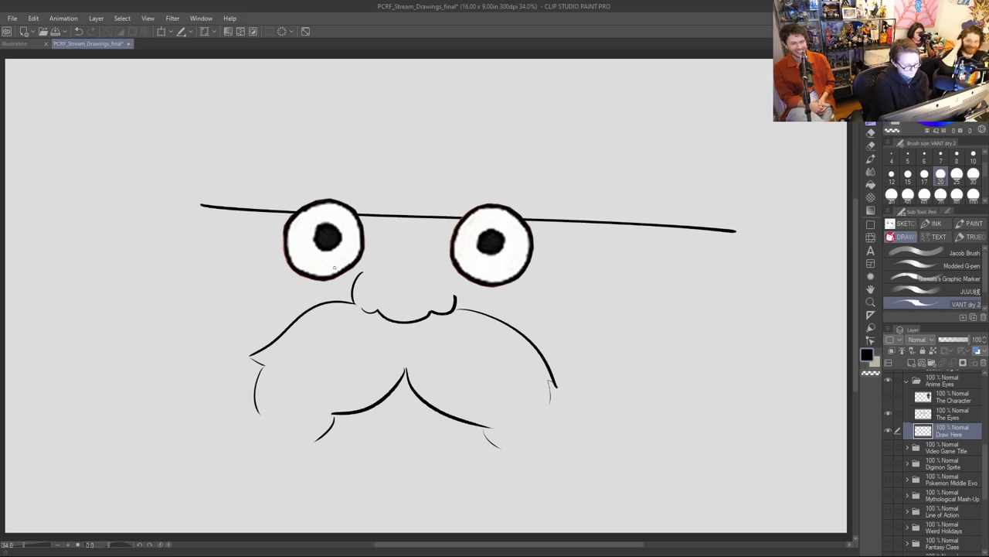
left_click_drag(196, 204, 242, 90)
left_click_drag(632, 219, 610, 143)
mouse_move(210, 215)
left_mouse_down()
mouse_move(54, 360)
mouse_move(54, 442)
left_mouse_up()
mouse_move(610, 229)
left_mouse_down()
mouse_move(671, 271)
mouse_move(783, 393)
mouse_move(810, 462)
left_mouse_up()
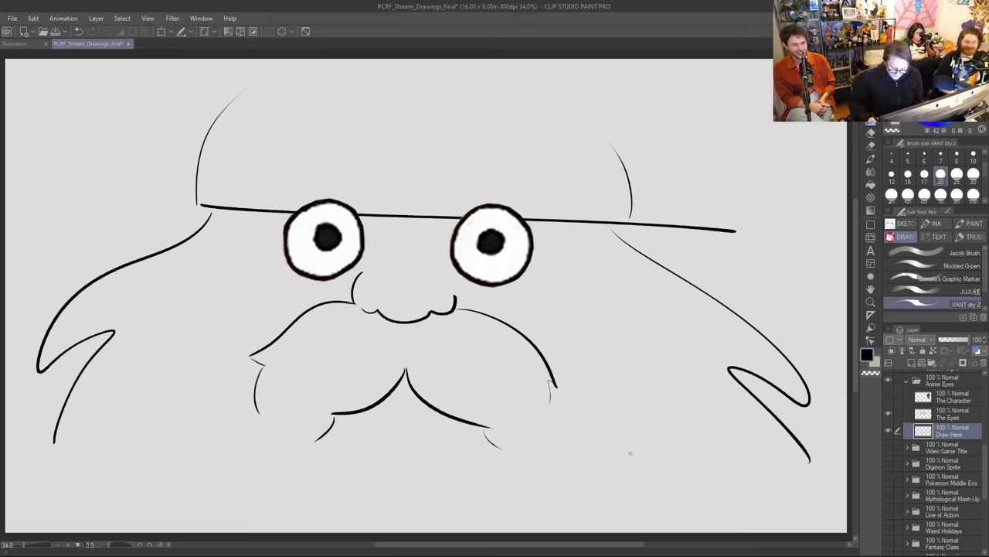
key("ctrl+z")
key("ctrl+z")
key("ctrl+z")
key("ctrl+z")
key("ctrl+z")
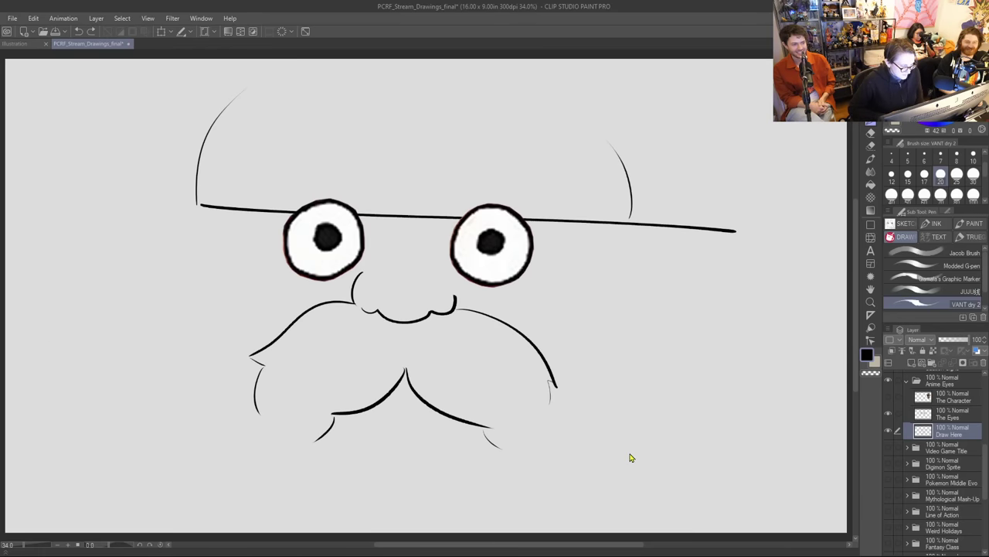
key("ctrl+z")
key("ctrl+z")
key("ctrl+z")
key("ctrl+z")
key("ctrl+z")
key("ctrl+z")
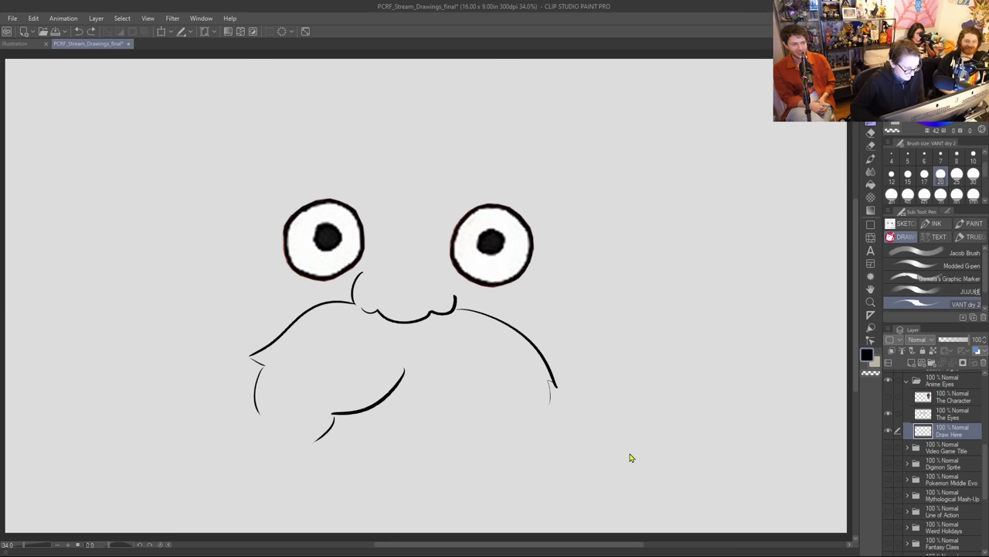
key("ctrl+z")
key("ctrl+z")
key("ctrl+z")
key("ctrl+z")
key("ctrl+z")
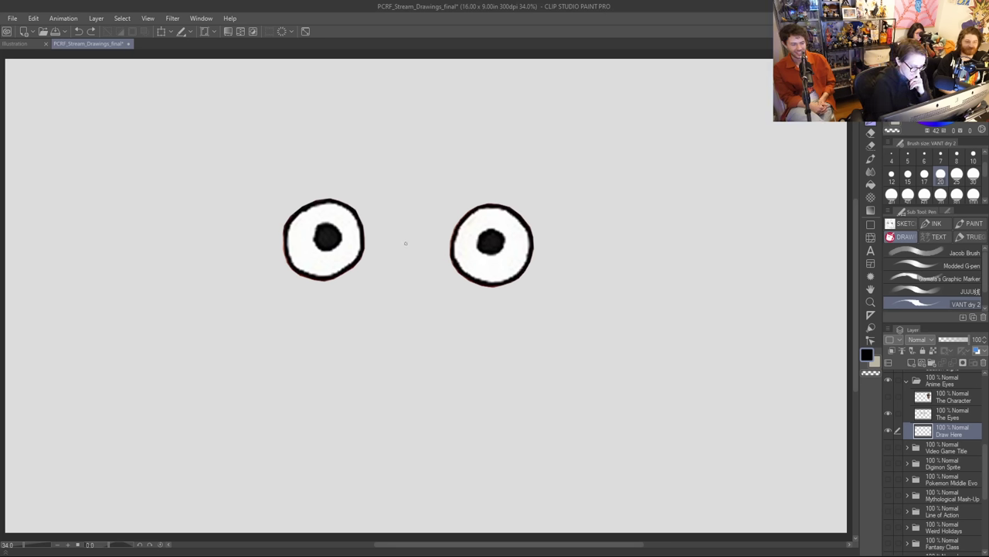
mouse_move(363, 250)
left_mouse_down()
mouse_move(364, 375)
mouse_move(370, 403)
mouse_move(393, 430)
mouse_move(419, 434)
mouse_move(439, 417)
mouse_move(447, 325)
left_mouse_up()
key("ctrl+z")
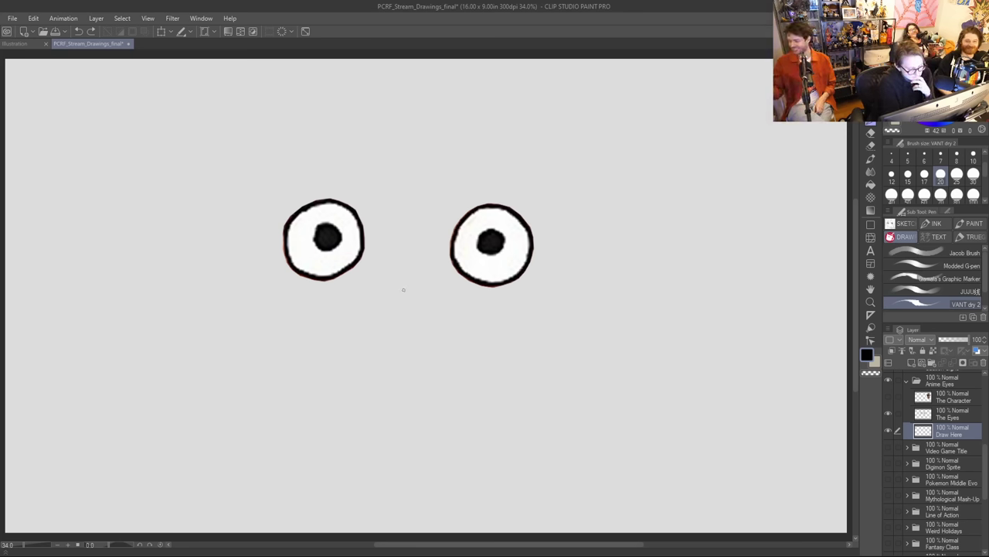
Step: Draw a small flat oval mouth below the eyes and outline the face with puffy cheeks and a shallow chin
mouse_move(404, 289)
left_mouse_down()
mouse_move(386, 291)
mouse_move(418, 293)
mouse_move(388, 290)
left_mouse_up()
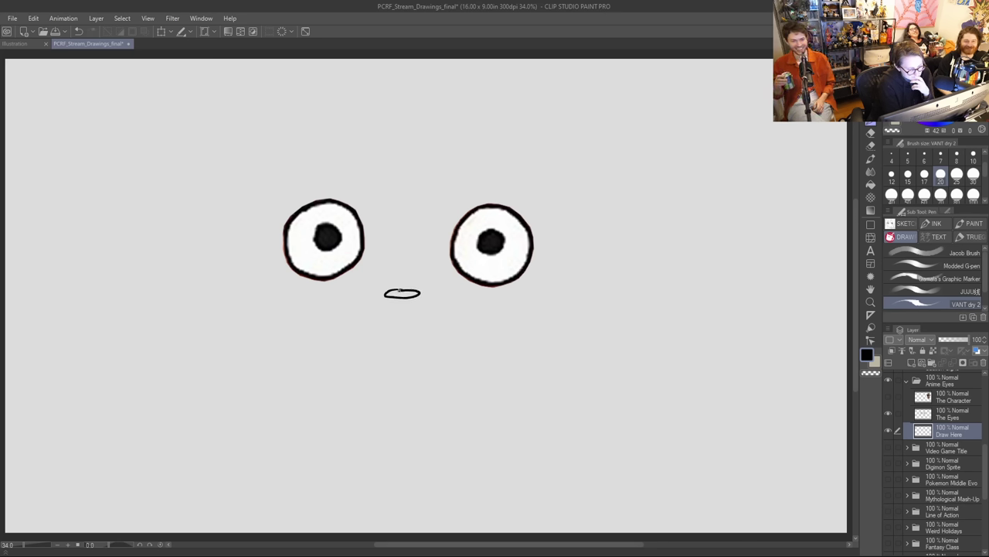
key("ctrl+z")
mouse_move(407, 286)
left_mouse_down()
mouse_move(423, 289)
mouse_move(403, 286)
left_mouse_up()
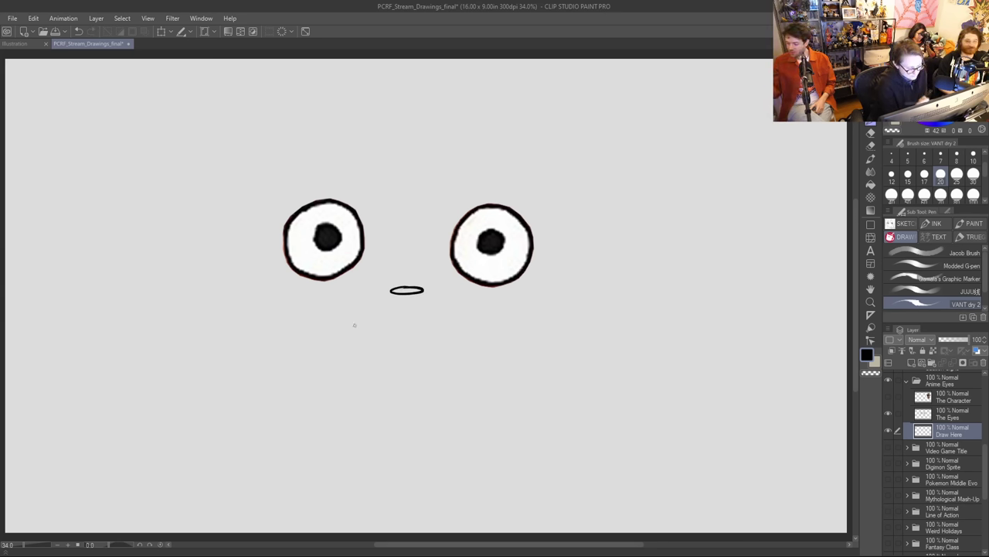
mouse_move(263, 225)
left_mouse_down()
mouse_move(277, 292)
mouse_move(307, 318)
mouse_move(349, 320)
left_mouse_up()
key("ctrl+z")
mouse_move(260, 208)
left_mouse_down()
mouse_move(236, 287)
mouse_move(301, 343)
mouse_move(365, 318)
mouse_move(381, 330)
mouse_move(453, 324)
mouse_move(538, 343)
mouse_move(574, 261)
mouse_move(546, 205)
left_mouse_up()
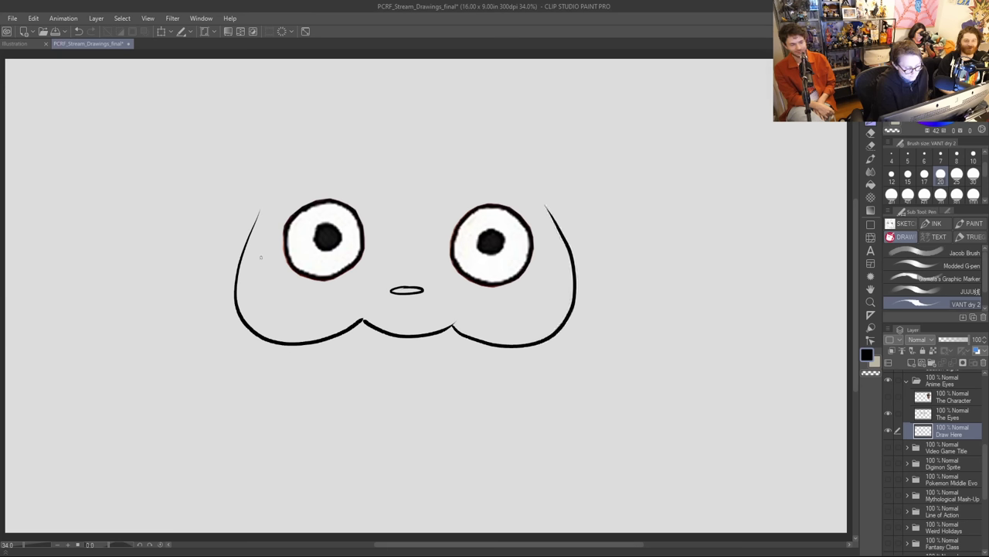
Step: Draw a small ear with inner ear lines on each side of the head, just above the cheeks
mouse_move(239, 243)
left_mouse_down()
mouse_move(216, 252)
mouse_move(234, 298)
left_mouse_up()
mouse_move(574, 256)
left_mouse_down()
mouse_move(598, 254)
mouse_move(596, 283)
mouse_move(578, 287)
mouse_move(589, 249)
mouse_move(597, 284)
mouse_move(578, 296)
left_mouse_up()
key("ctrl+z")
left_click_drag(226, 245, 232, 293)
left_click_drag(591, 268, 579, 289)
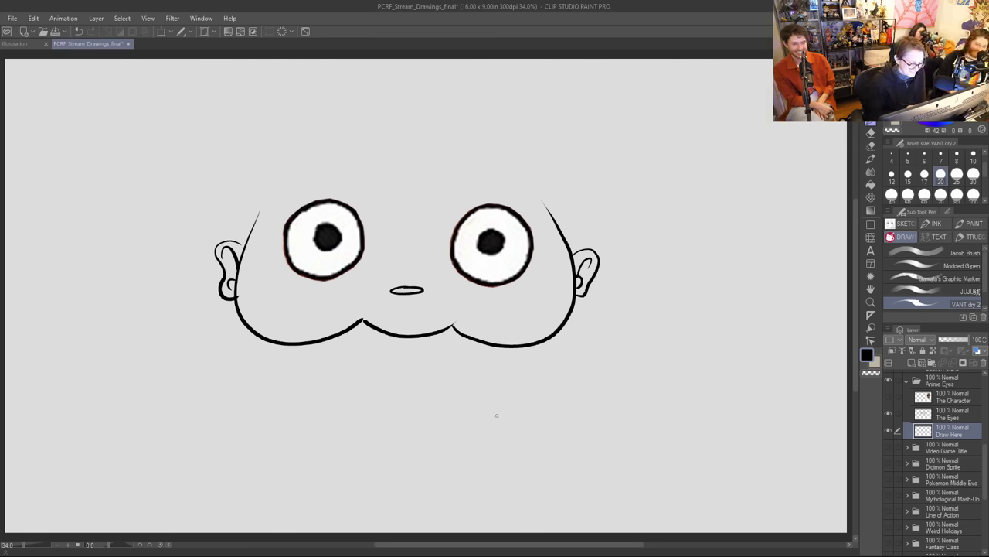
mouse_move(400, 259)
left_mouse_down()
mouse_move(419, 260)
mouse_move(406, 269)
mouse_move(406, 286)
left_mouse_up()
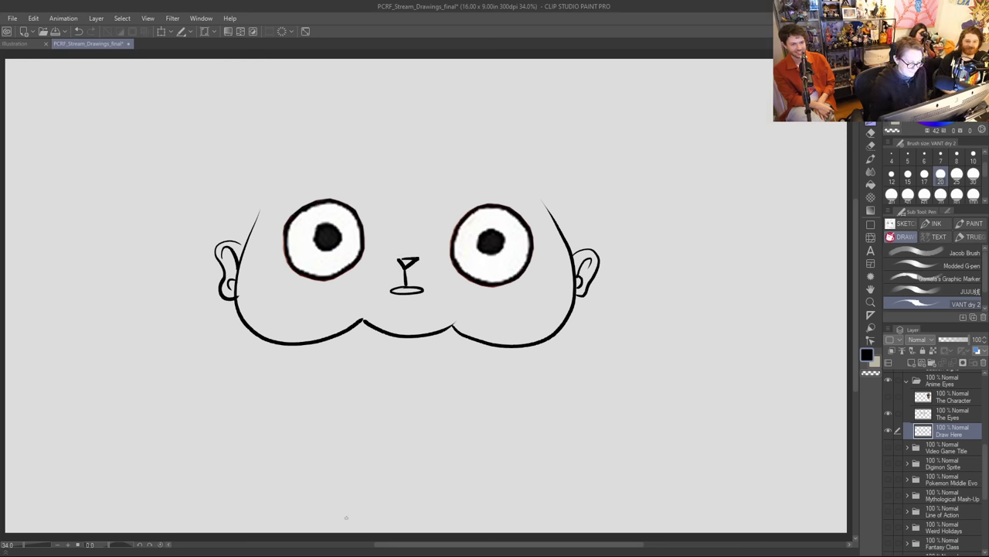
key("ctrl+z")
key("ctrl+z")
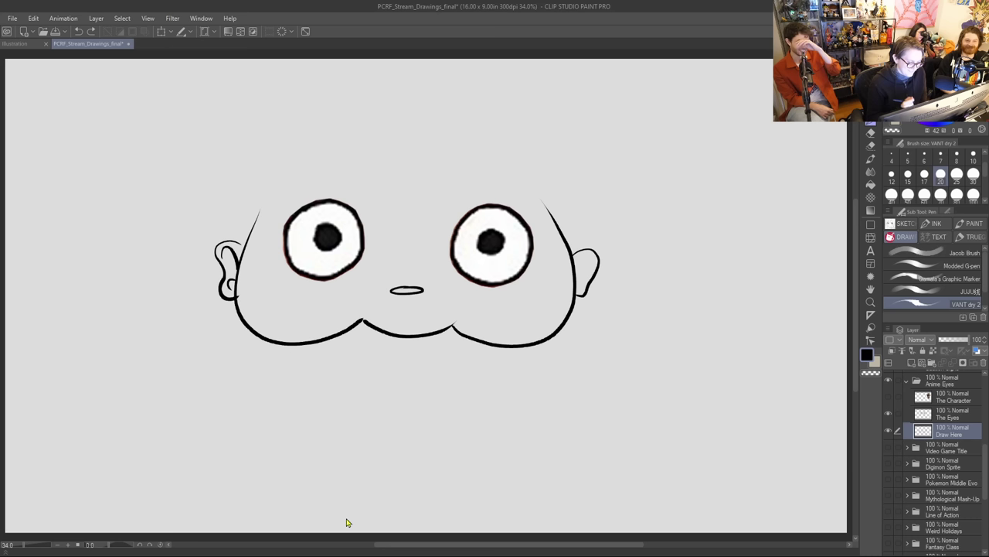
left_click_drag(587, 260, 578, 288)
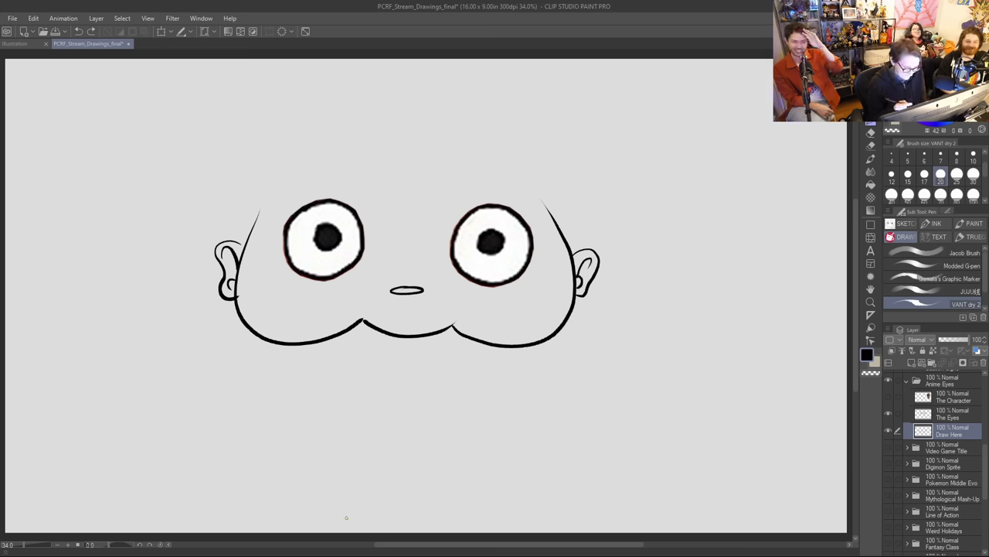
Step: Add a short lower-lip line and draw a dome-shaped cap across the forehead with a small looped tuft on top
left_click_drag(396, 303, 418, 300)
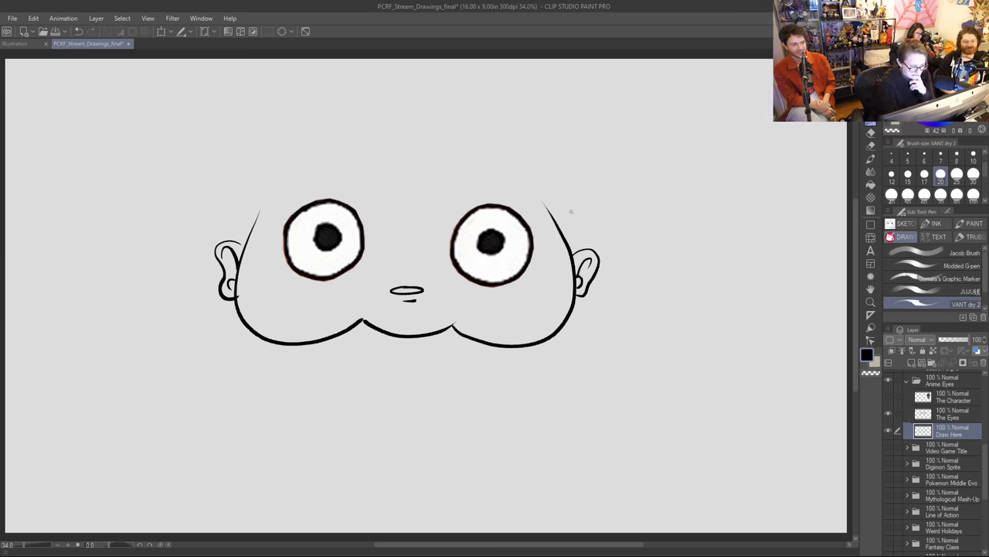
mouse_move(577, 224)
left_mouse_down()
mouse_move(542, 143)
mouse_move(256, 153)
mouse_move(225, 237)
mouse_move(473, 196)
mouse_move(584, 221)
mouse_move(562, 226)
left_mouse_up()
left_click_drag(226, 236, 241, 240)
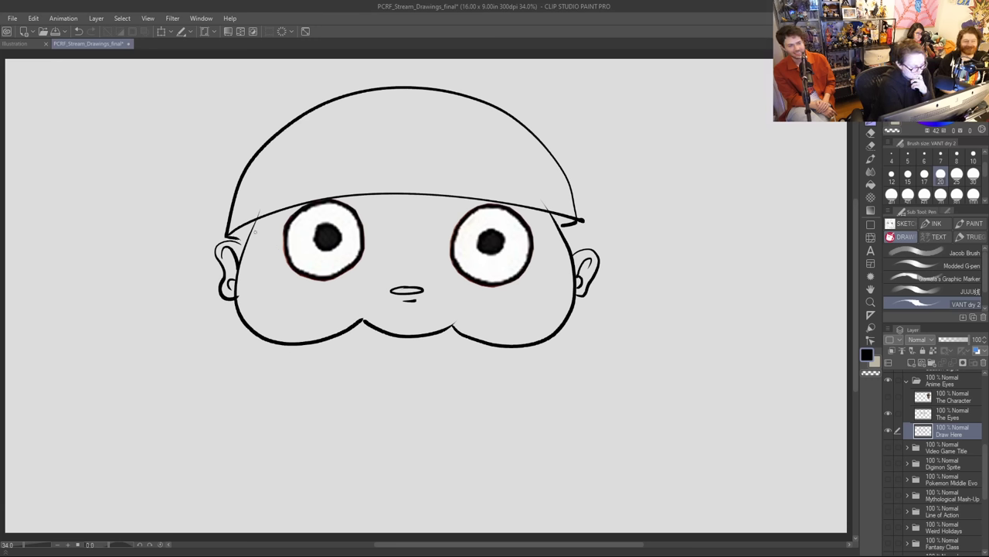
mouse_move(387, 87)
left_mouse_down()
mouse_move(384, 70)
mouse_move(402, 71)
left_mouse_up()
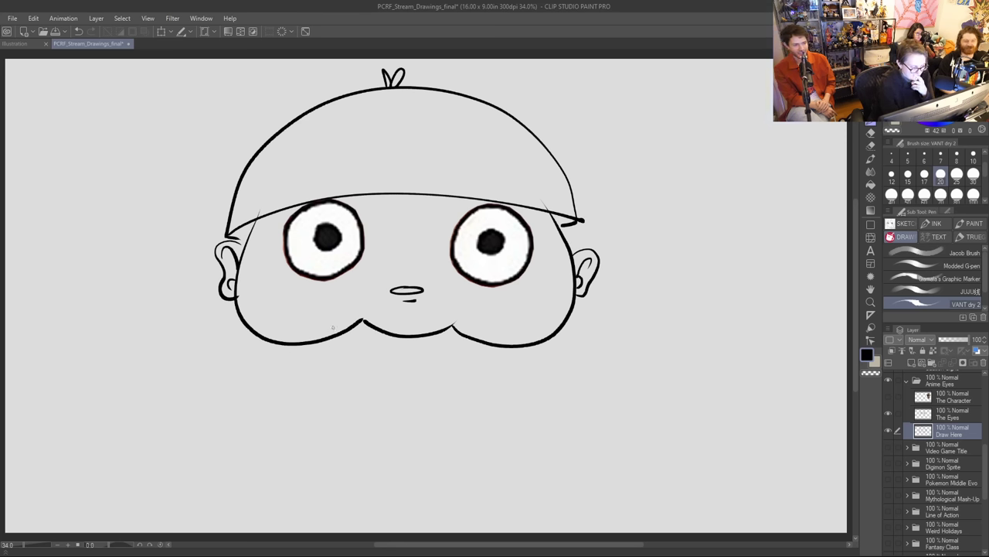
Step: Draw a pointed arm hanging from the left cheek and curved bag lines beneath the inner sides of both eyes
mouse_move(323, 341)
left_mouse_down()
mouse_move(289, 431)
mouse_move(304, 429)
mouse_move(334, 381)
left_mouse_up()
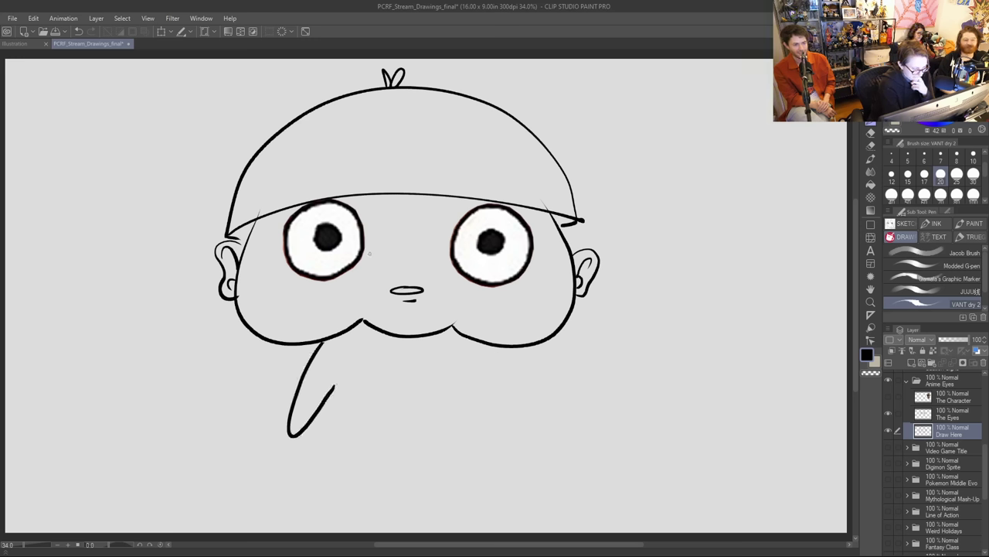
mouse_move(369, 253)
left_mouse_down()
mouse_move(354, 279)
mouse_move(317, 292)
left_mouse_up()
mouse_move(445, 265)
left_mouse_down()
mouse_move(479, 294)
mouse_move(503, 295)
left_mouse_up()
left_click_drag(370, 268, 360, 286)
left_click_drag(365, 280, 351, 291)
left_click_drag(440, 268, 469, 300)
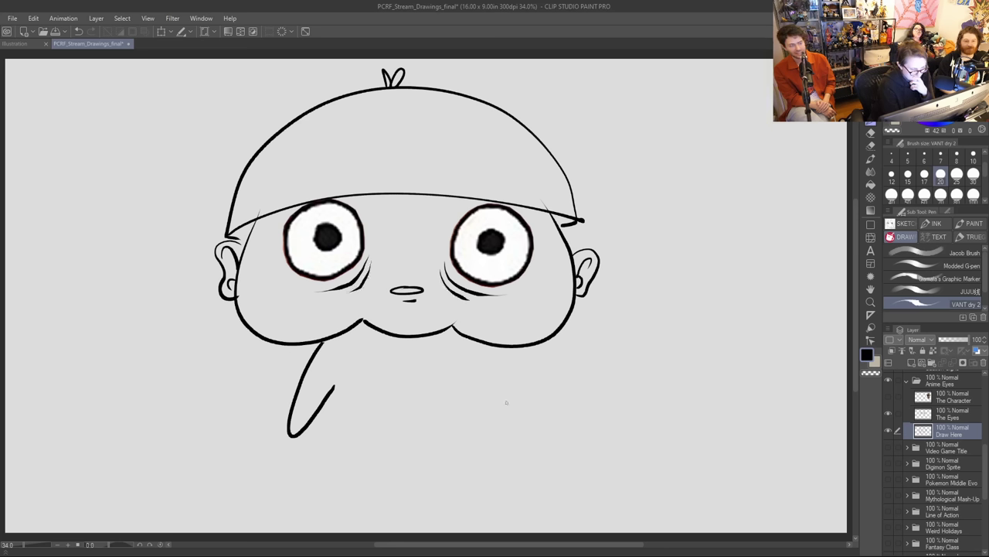
Step: Draw a small nose above the mouth and add fine hatching around the inner and outer edges of both eye bags
left_click_drag(396, 269, 422, 265)
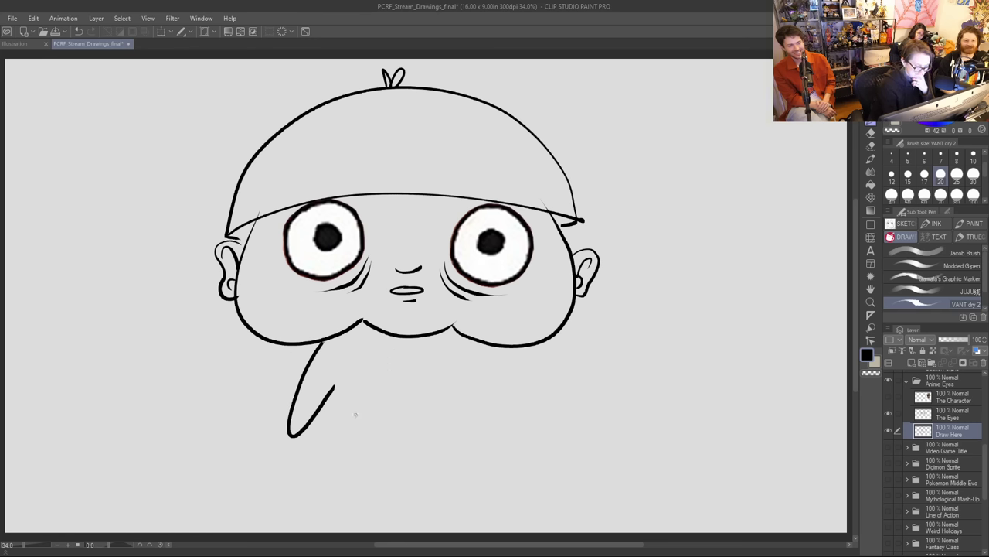
left_click_drag(272, 257, 306, 286)
mouse_move(540, 248)
left_mouse_down()
mouse_move(529, 283)
mouse_move(544, 282)
left_mouse_up()
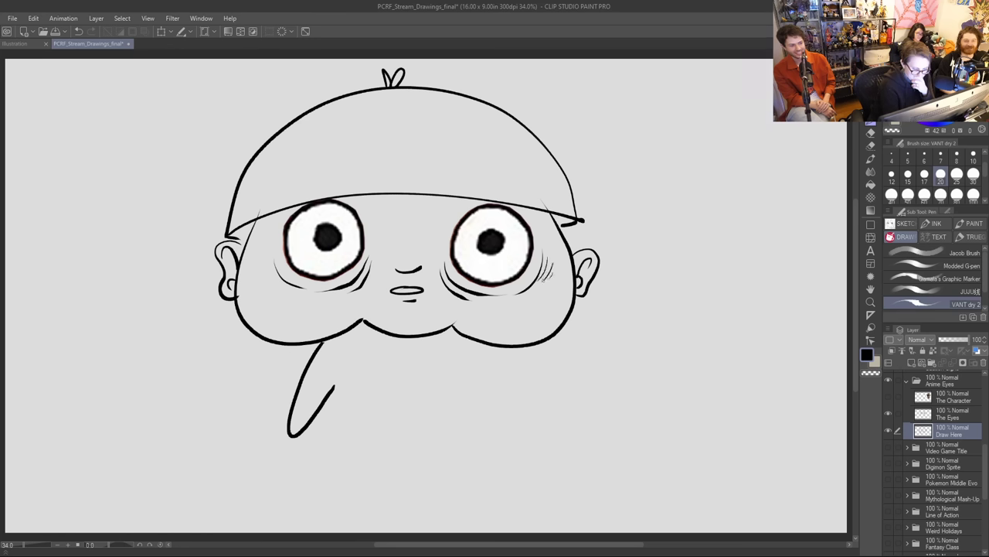
mouse_move(273, 239)
left_mouse_down()
mouse_move(267, 266)
mouse_move(281, 250)
mouse_move(299, 281)
left_mouse_up()
mouse_move(364, 258)
left_mouse_down()
mouse_move(346, 277)
mouse_move(359, 283)
left_mouse_up()
mouse_move(459, 262)
left_mouse_down()
mouse_move(448, 278)
mouse_move(456, 289)
mouse_move(437, 288)
left_mouse_up()
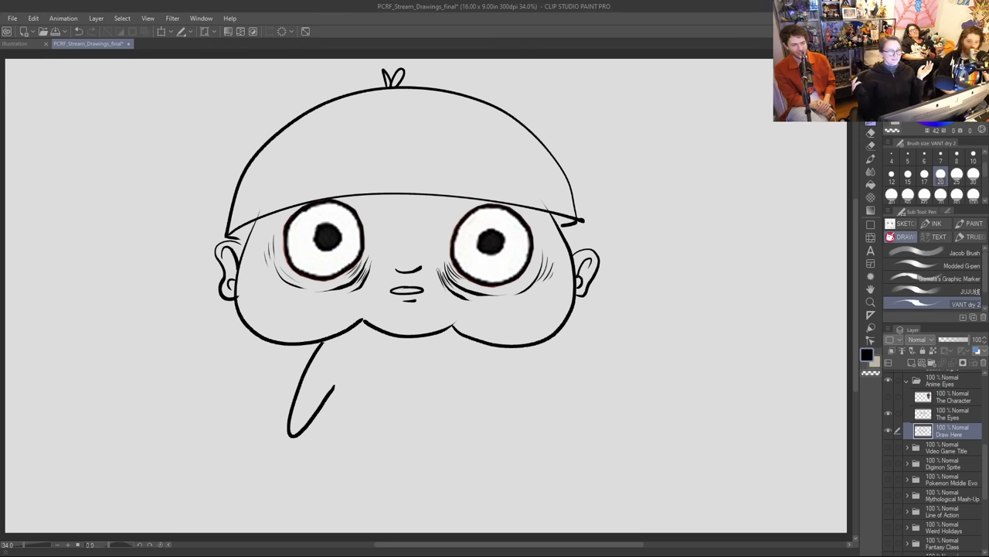
mouse_move(480, 343)
left_mouse_down()
mouse_move(502, 426)
mouse_move(460, 381)
left_mouse_up()
mouse_move(334, 386)
left_mouse_down()
mouse_move(344, 380)
mouse_move(317, 501)
mouse_move(405, 424)
mouse_move(459, 487)
mouse_move(469, 467)
mouse_move(458, 382)
left_mouse_up()
mouse_move(587, 159)
left_mouse_down()
mouse_move(615, 141)
mouse_move(635, 81)
mouse_move(702, 119)
mouse_move(661, 141)
mouse_move(623, 139)
mouse_move(623, 114)
mouse_move(652, 112)
left_mouse_up()
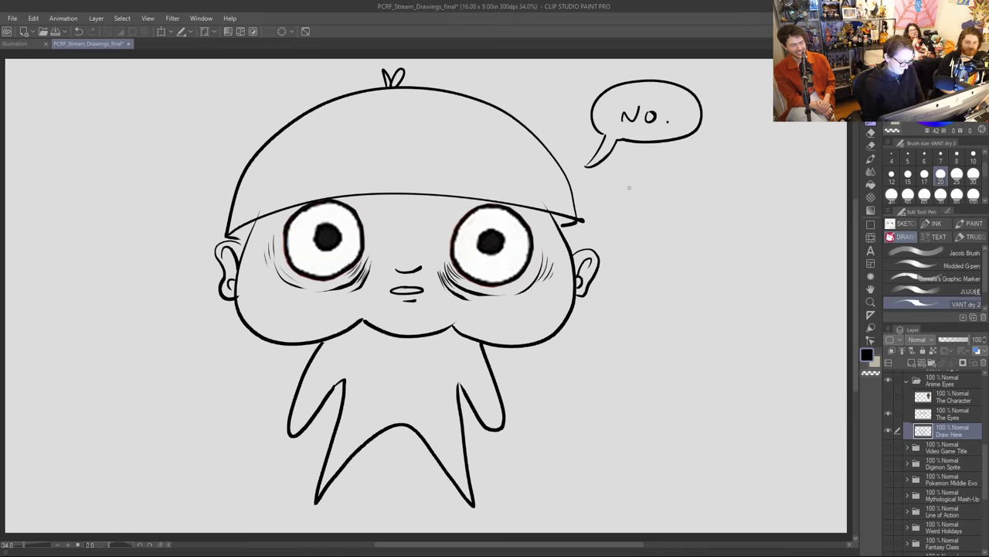
key("ctrl+z")
key("ctrl+z")
key("ctrl+z")
key("ctrl+z")
key("ctrl+z")
key("ctrl+z")
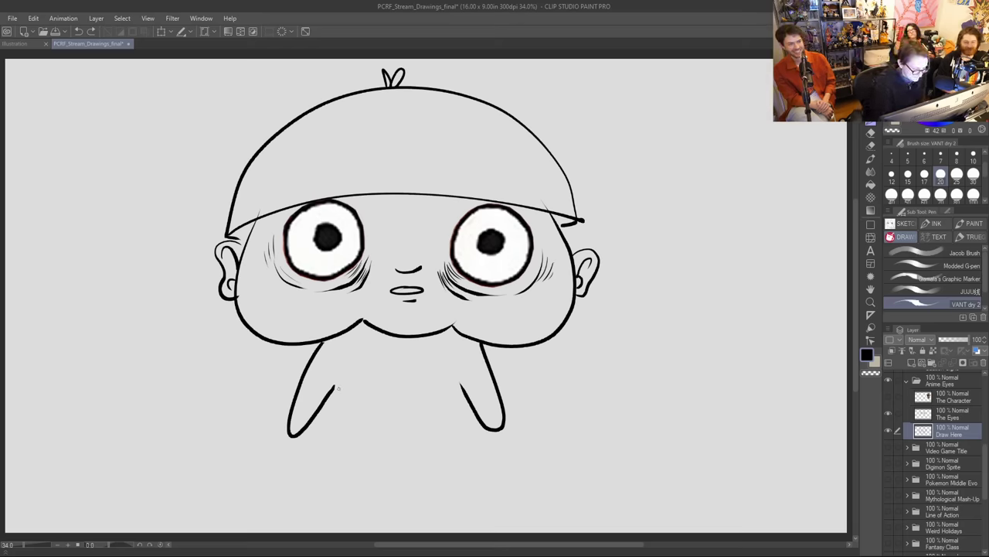
key("ctrl+z")
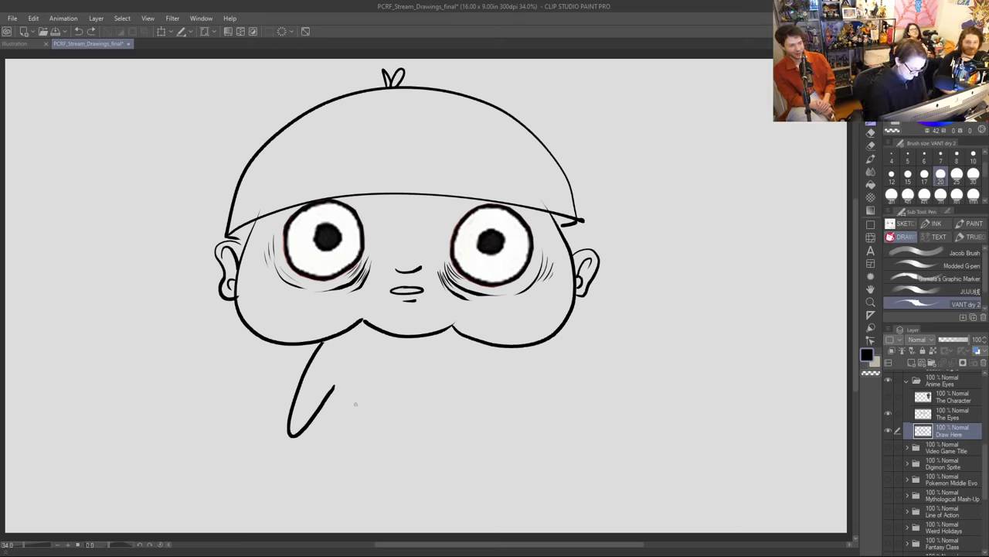
Step: Erase the arm below the left cheek and return to the VANT dry 2 pen
key("e")
mouse_move(322, 347)
left_mouse_down()
mouse_move(295, 407)
mouse_move(311, 361)
mouse_move(292, 395)
mouse_move(291, 438)
mouse_move(330, 393)
mouse_move(273, 446)
left_mouse_up()
key("p")
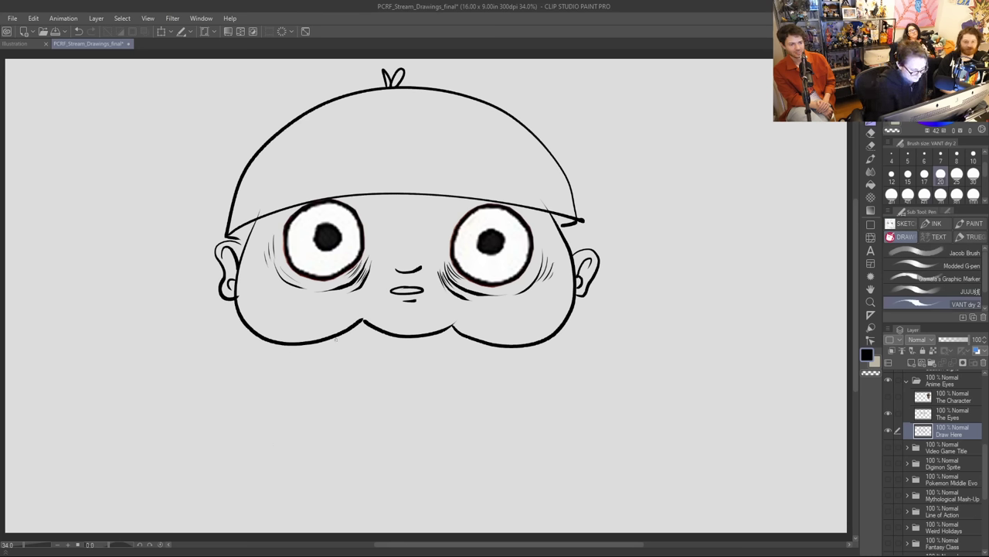
Step: Draw a tiny body with arms and pointed legs beneath the chin, erasing and redrawing the left arm
mouse_move(341, 335)
left_mouse_down()
mouse_move(353, 402)
mouse_move(363, 378)
left_mouse_up()
key("ctrl+z")
mouse_move(354, 324)
left_mouse_down()
mouse_move(352, 363)
mouse_move(370, 384)
left_mouse_up()
mouse_move(368, 349)
left_mouse_down()
mouse_move(389, 409)
mouse_move(406, 384)
mouse_move(428, 406)
mouse_move(433, 349)
mouse_move(446, 362)
mouse_move(430, 389)
left_mouse_up()
key("e")
mouse_move(347, 344)
left_mouse_down()
mouse_move(374, 388)
mouse_move(354, 357)
mouse_move(367, 372)
left_mouse_up()
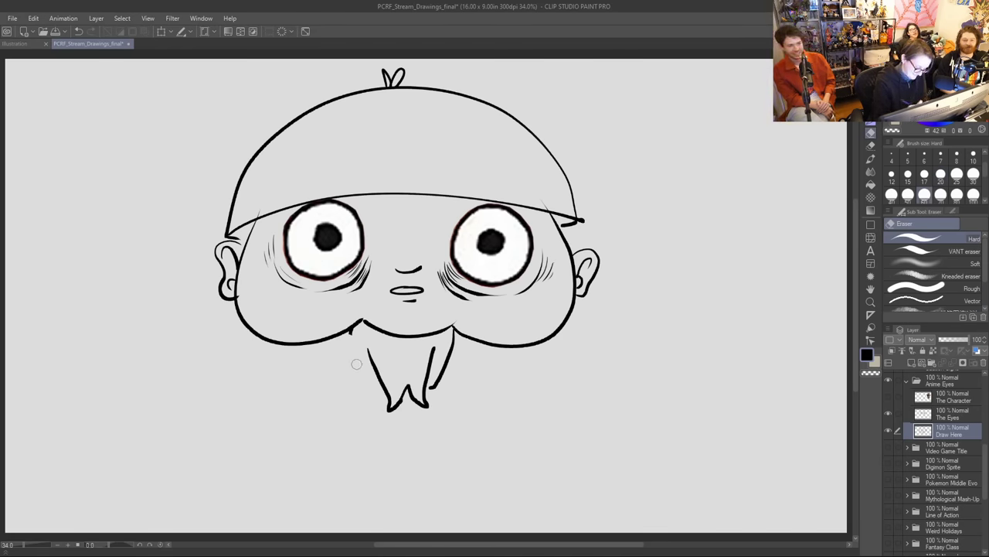
key("p")
left_click_drag(349, 331, 379, 382)
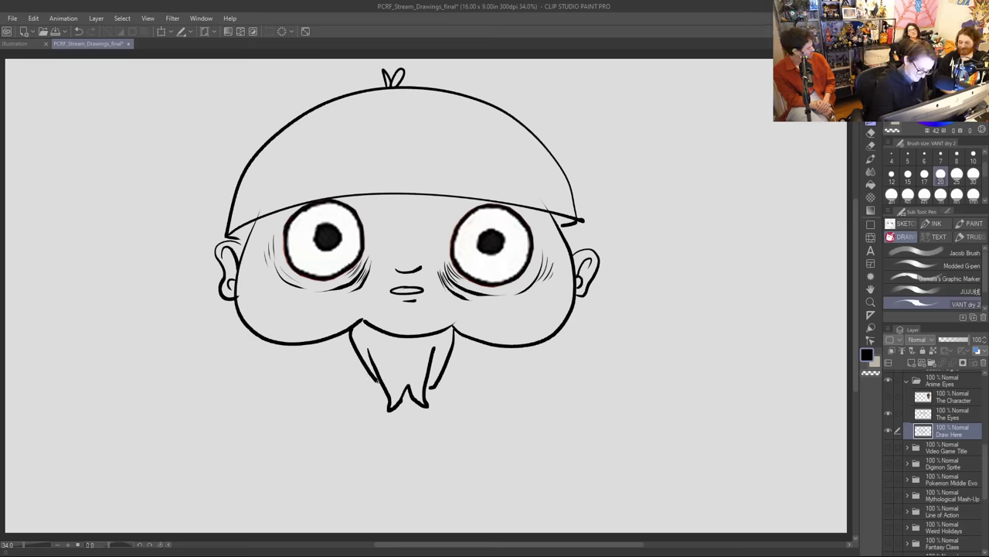
Step: Erase and redraw the tiny body's right arm, and add a curved hem line across the waist
key("e")
mouse_move(453, 337)
left_mouse_down()
mouse_move(435, 387)
mouse_move(428, 364)
left_mouse_up()
key("p")
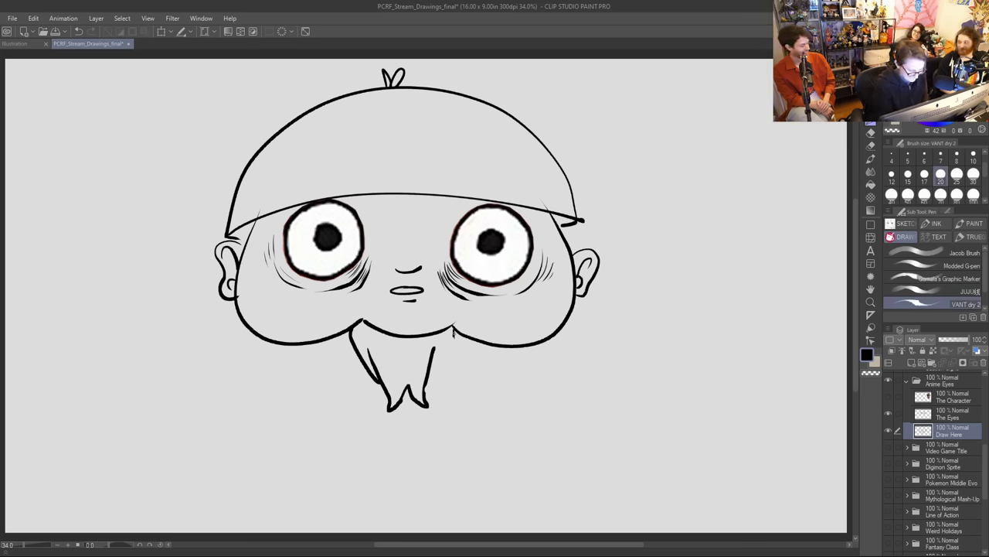
mouse_move(453, 331)
left_mouse_down()
mouse_move(453, 354)
mouse_move(426, 385)
left_mouse_up()
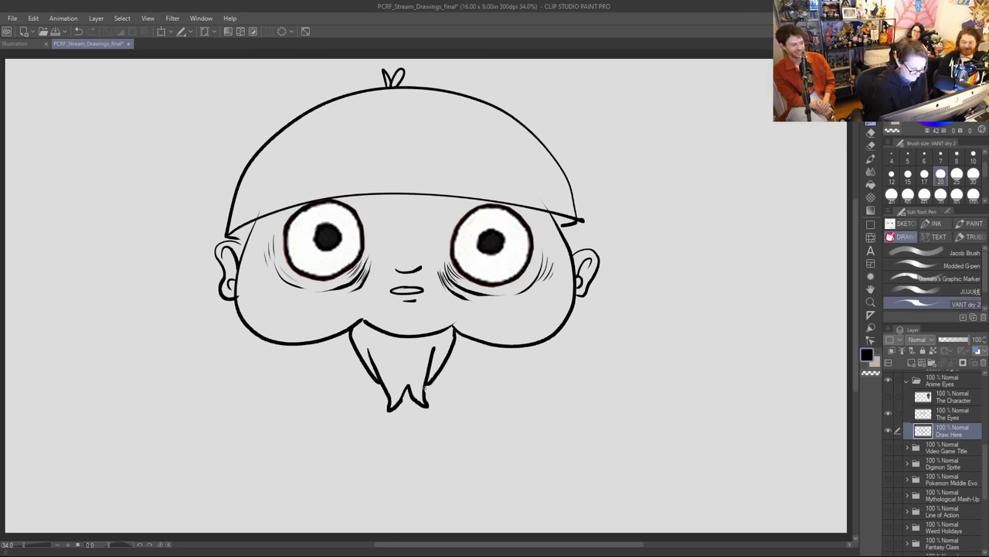
left_click_drag(377, 373, 424, 376)
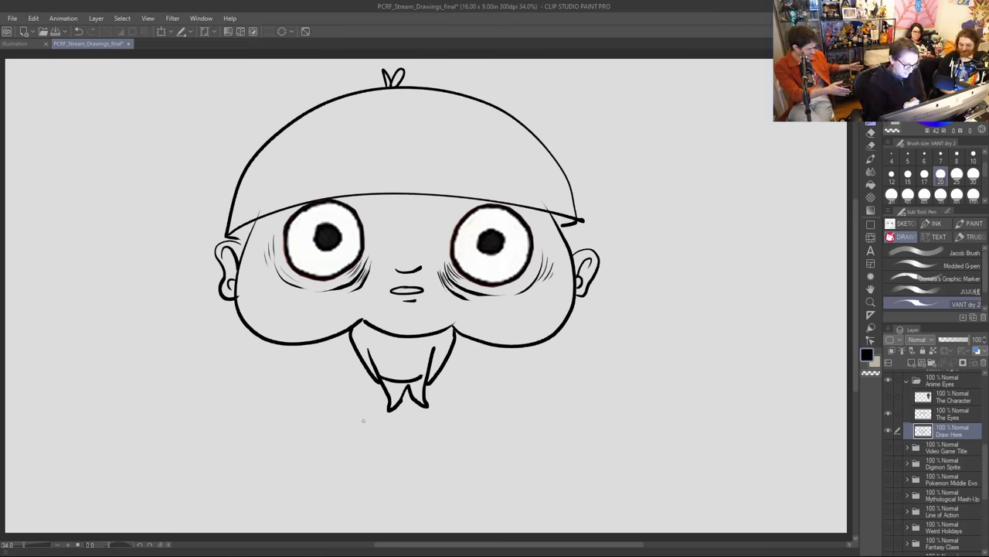
Step: Draw long curved lines sweeping down and outward from both cheeks, and add a nose-bridge line and a rounded patch on the cap
left_click_drag(270, 342, 112, 462)
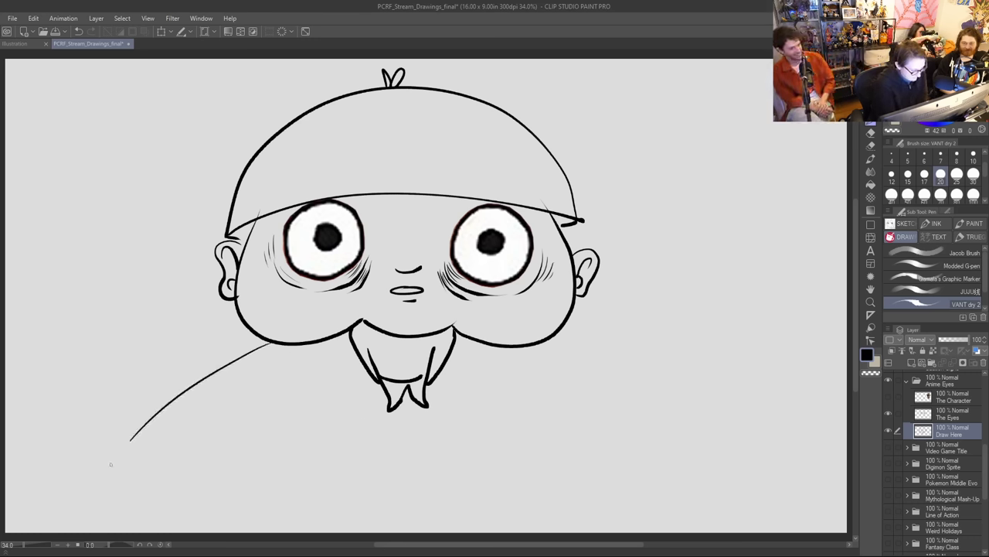
mouse_move(532, 346)
left_mouse_down()
mouse_move(565, 353)
mouse_move(742, 467)
left_mouse_up()
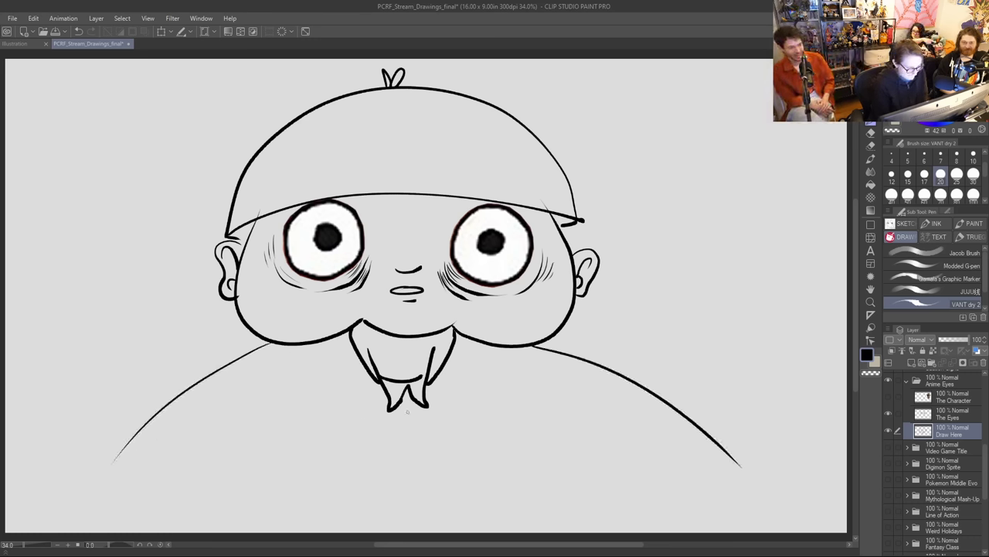
left_click_drag(397, 225, 398, 241)
mouse_move(378, 173)
left_mouse_down()
mouse_move(276, 153)
mouse_move(257, 177)
mouse_move(279, 193)
mouse_move(379, 173)
left_mouse_up()
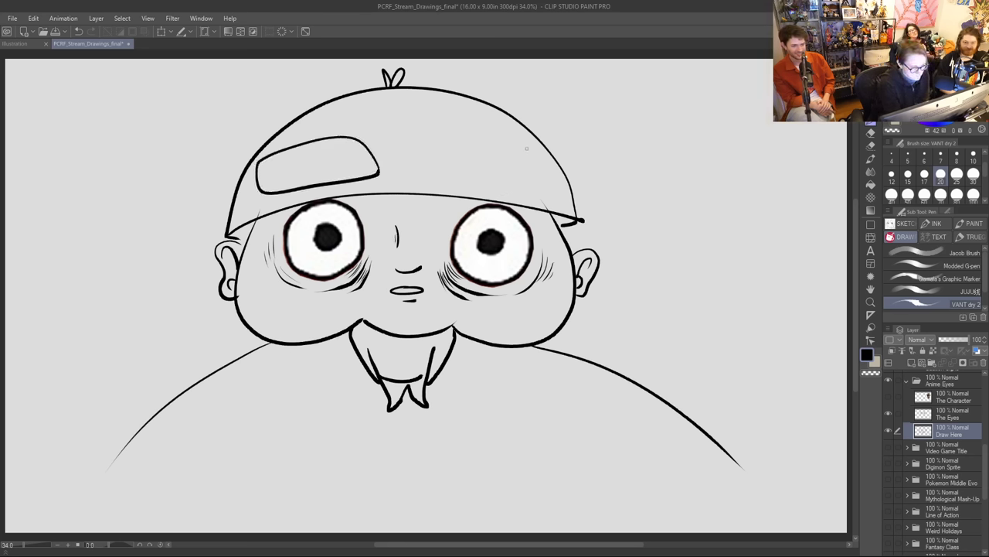
Step: Draw a second rounded patch on the cap above the right eye and erase the stray line ends along the brim
mouse_move(527, 148)
left_mouse_down()
mouse_move(456, 147)
mouse_move(450, 178)
mouse_move(538, 191)
mouse_move(547, 158)
mouse_move(513, 144)
left_mouse_up()
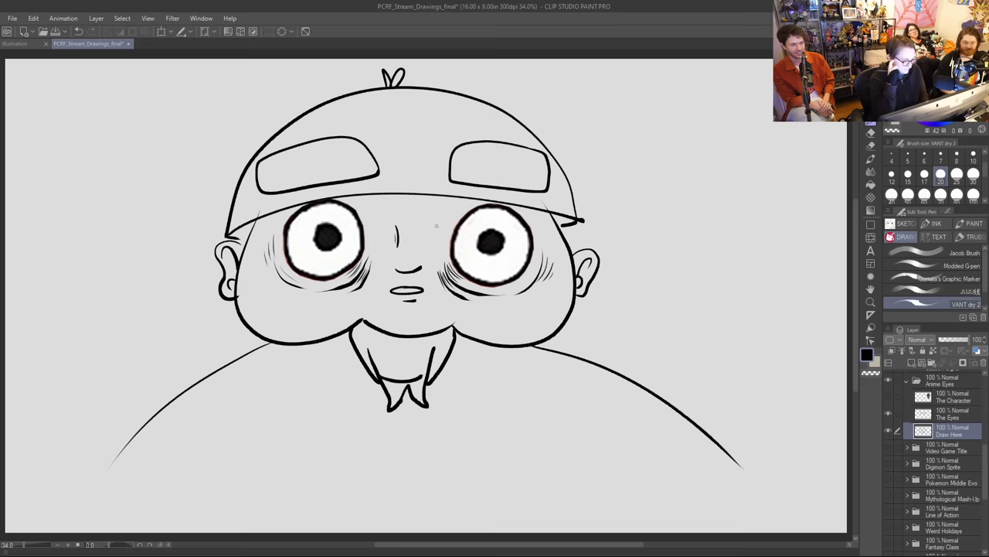
key("e")
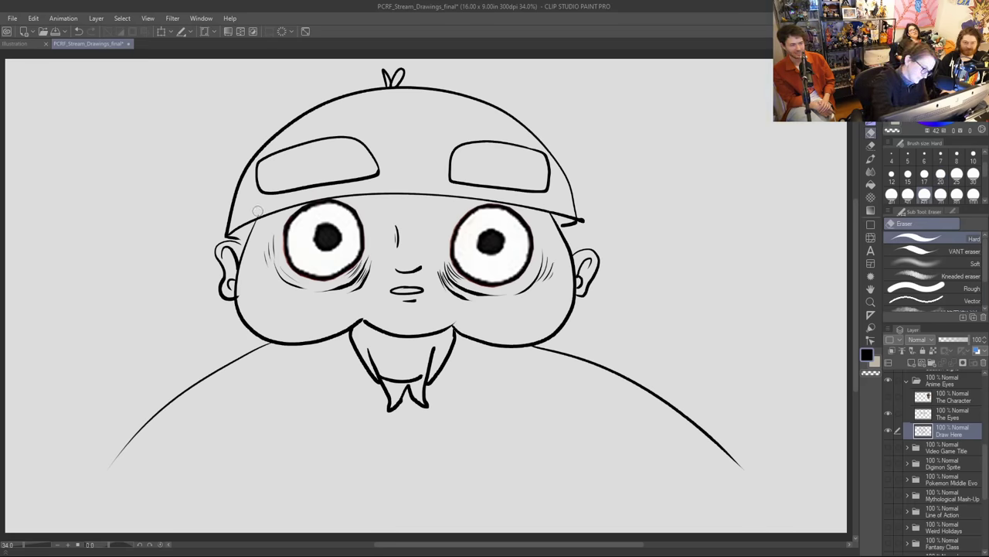
left_click_drag(584, 212, 582, 222)
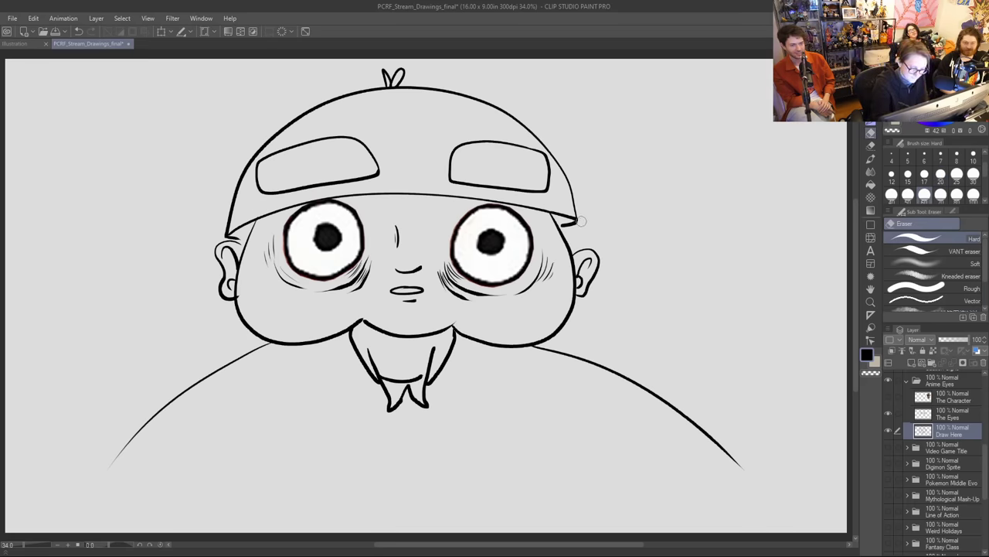
Step: Draw a second line beneath the cap's brim and fill the band between them solid black, covering the gaps around the eyes
left_click(871, 125)
mouse_move(574, 224)
left_mouse_down()
mouse_move(553, 217)
mouse_move(570, 219)
left_mouse_up()
mouse_move(247, 237)
left_mouse_down()
mouse_move(233, 239)
mouse_move(257, 222)
mouse_move(247, 239)
mouse_move(233, 238)
mouse_move(289, 220)
mouse_move(558, 222)
left_mouse_up()
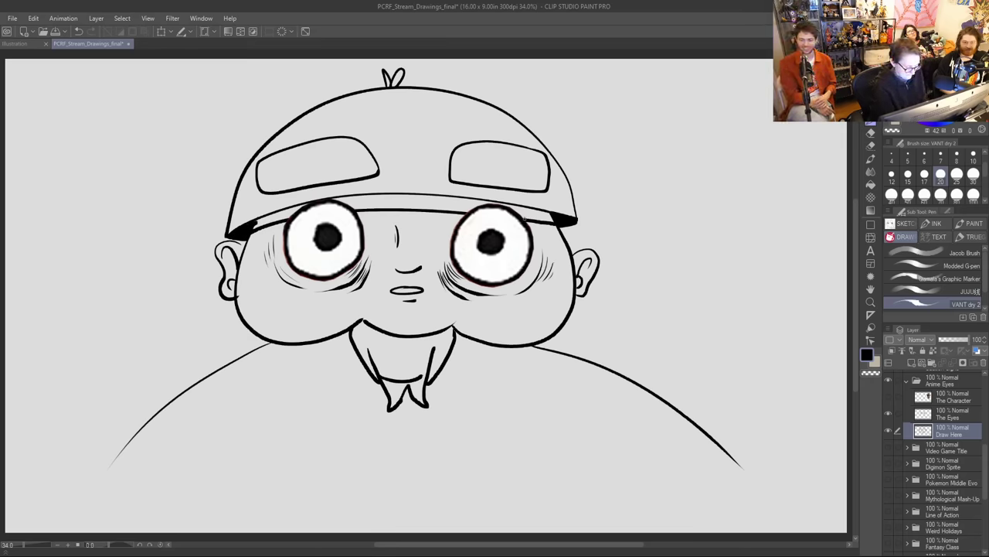
key("g")
key("g")
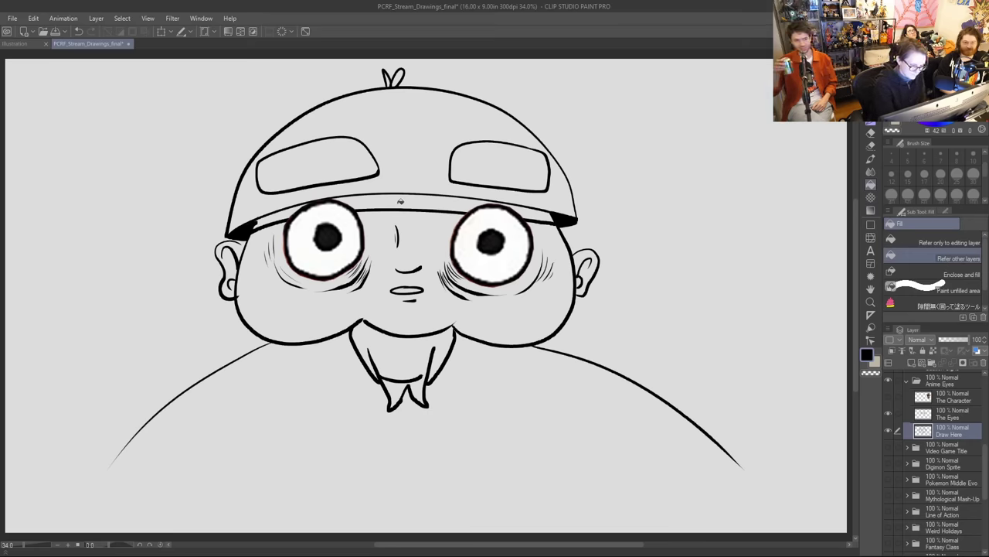
left_click(399, 201)
left_click(284, 211)
left_click(532, 209)
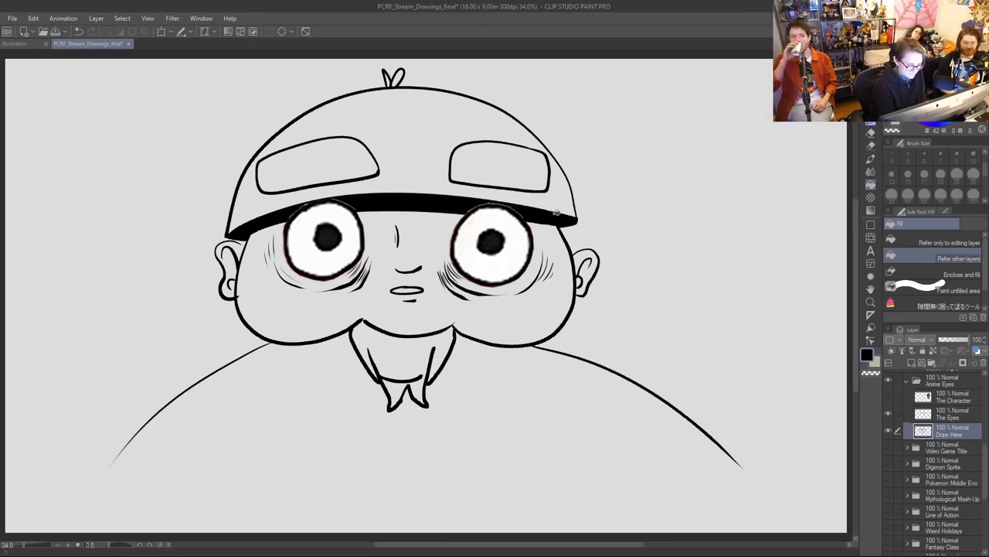
key("p")
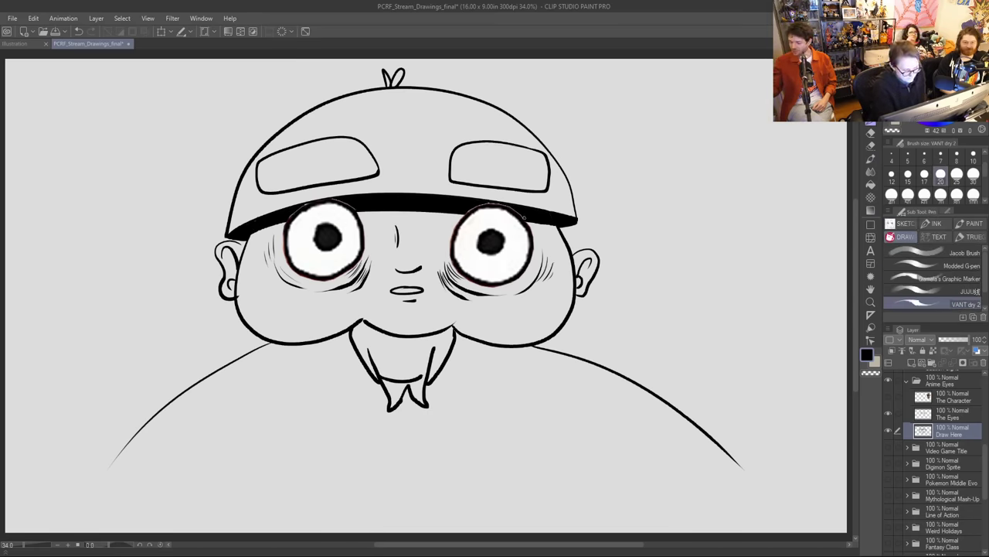
left_click_drag(506, 206, 466, 209)
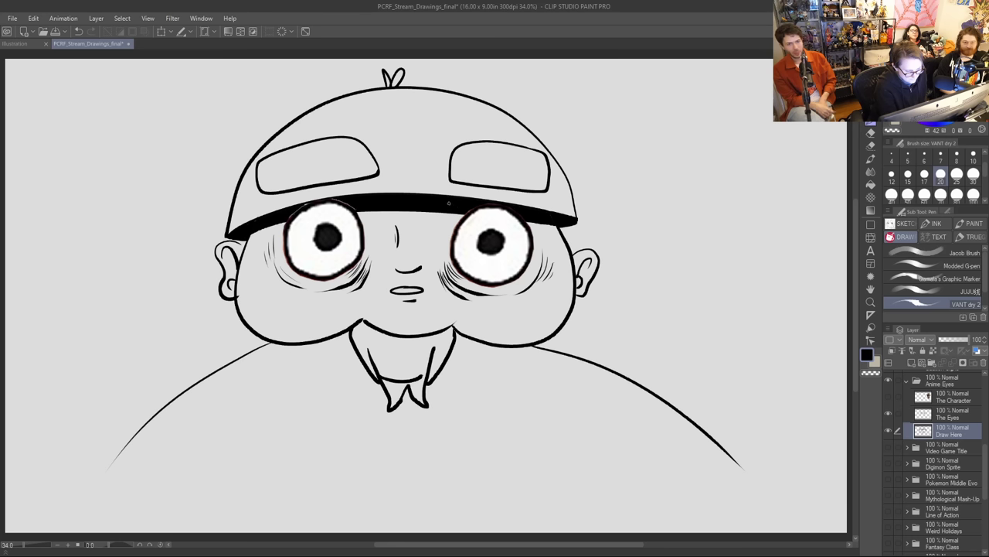
left_click_drag(353, 209, 329, 200)
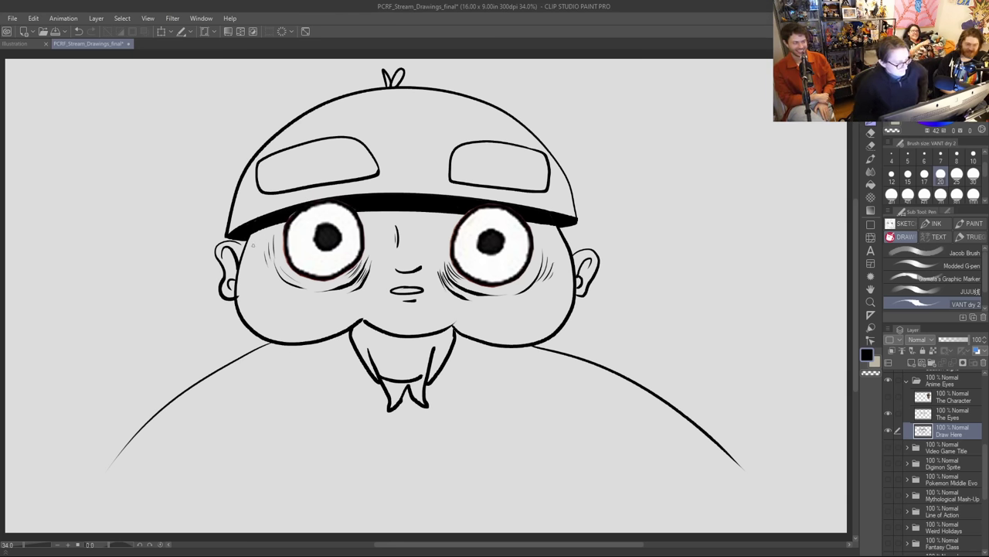
Step: Draw a shadow edge across the tiny chest, fill the area under the chin black, and add shoe lines at the feet
mouse_move(357, 344)
left_mouse_down()
mouse_move(398, 357)
mouse_move(453, 340)
left_mouse_up()
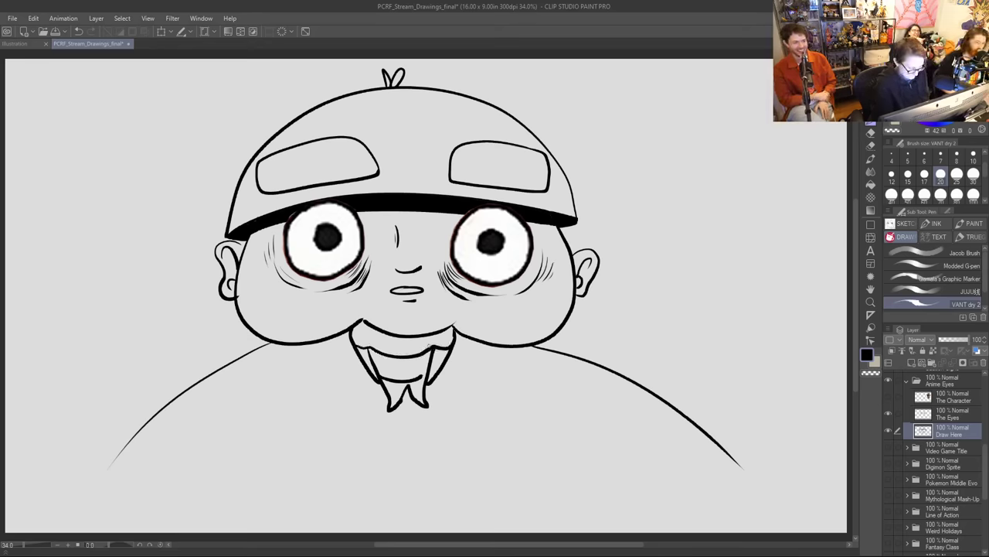
key("g")
left_click(414, 340)
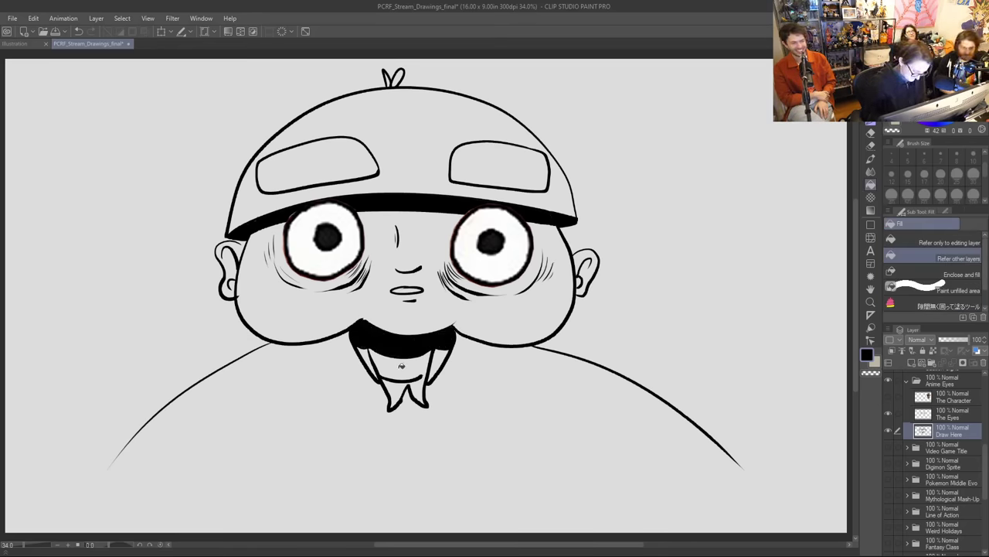
key("p")
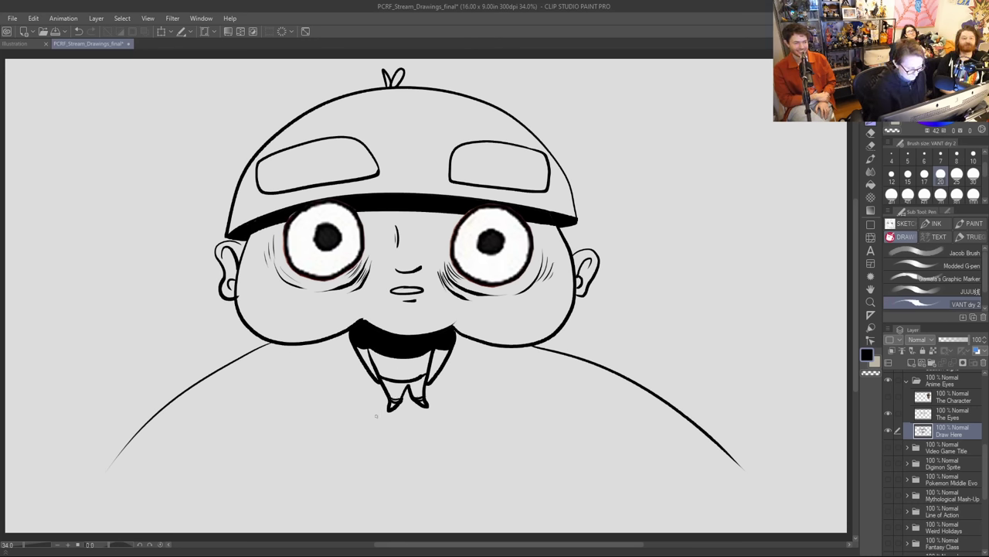
Step: Draw a speech bubble reading "No." beside the head and hatch both cap patches with zigzag strokes
mouse_move(601, 139)
left_mouse_down()
mouse_move(628, 130)
mouse_move(645, 82)
mouse_move(618, 128)
mouse_move(663, 117)
left_mouse_up()
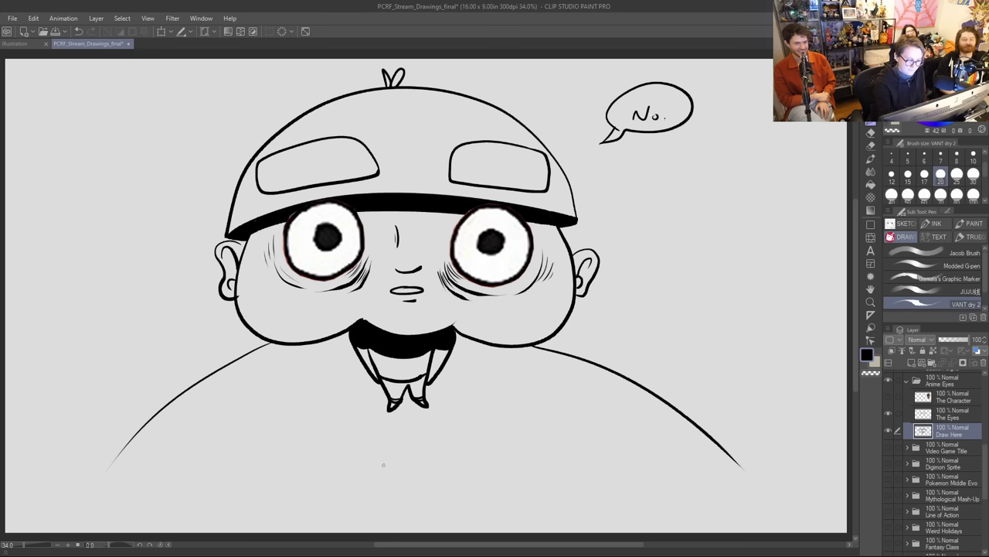
left_click_drag(261, 160, 261, 191)
mouse_move(368, 163)
left_mouse_down()
mouse_move(344, 139)
mouse_move(348, 157)
mouse_move(335, 142)
mouse_move(336, 177)
mouse_move(323, 181)
mouse_move(302, 147)
mouse_move(280, 170)
mouse_move(258, 189)
left_mouse_up()
mouse_move(452, 149)
left_mouse_down()
mouse_move(461, 168)
mouse_move(477, 155)
mouse_move(534, 183)
mouse_move(543, 171)
left_mouse_up()
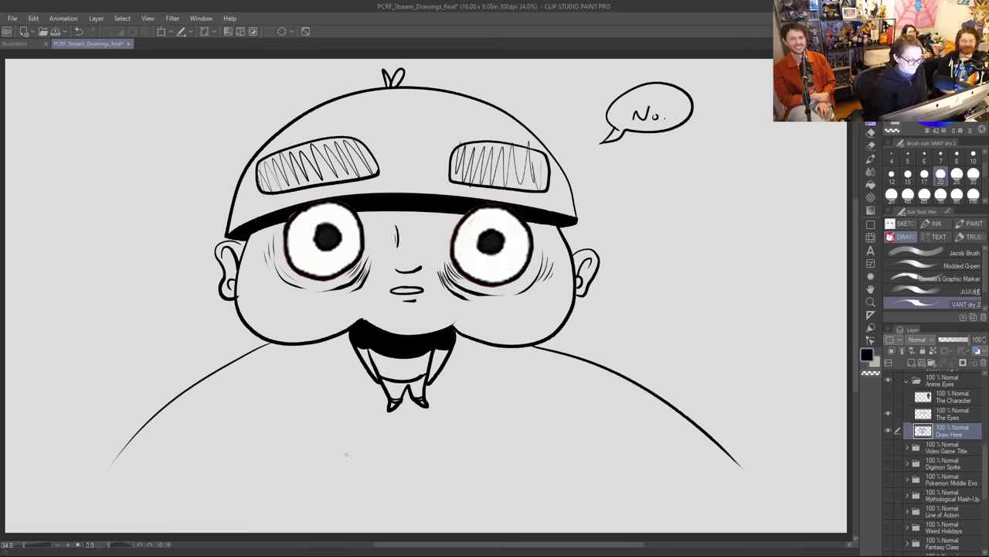
Step: Draw a slightly tapered rectangle below the tiny feet, erasing the overshoot at its upper right corner
left_click_drag(365, 453, 464, 448)
left_click_drag(365, 453, 370, 494)
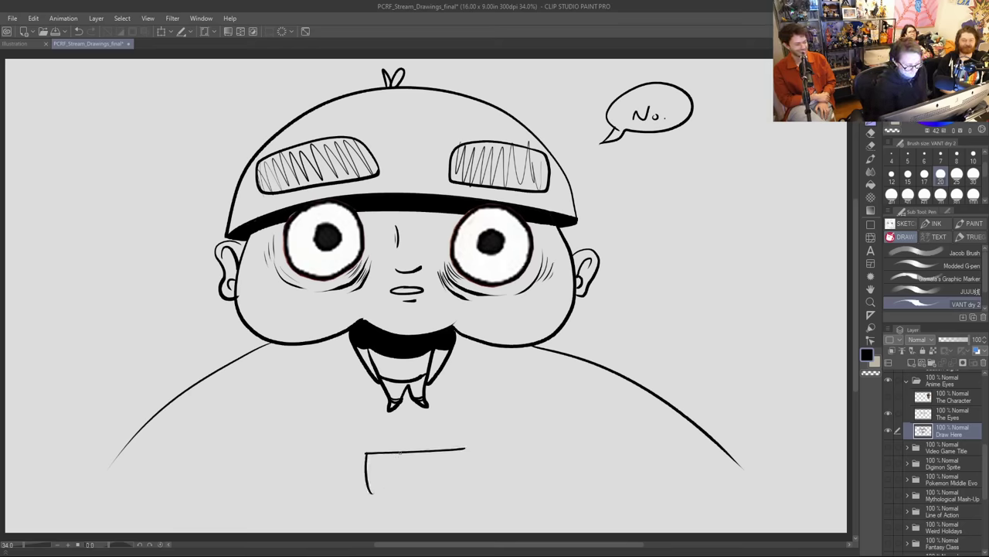
left_click_drag(453, 451, 463, 496)
mouse_move(366, 455)
left_mouse_down()
mouse_move(361, 510)
mouse_move(366, 494)
mouse_move(377, 501)
left_mouse_up()
key("e")
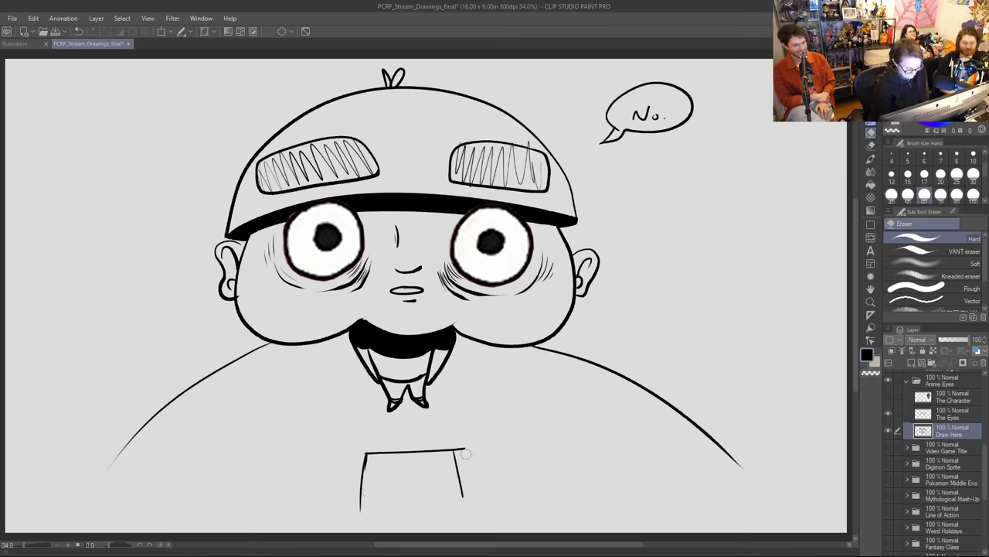
left_click_drag(464, 450, 456, 450)
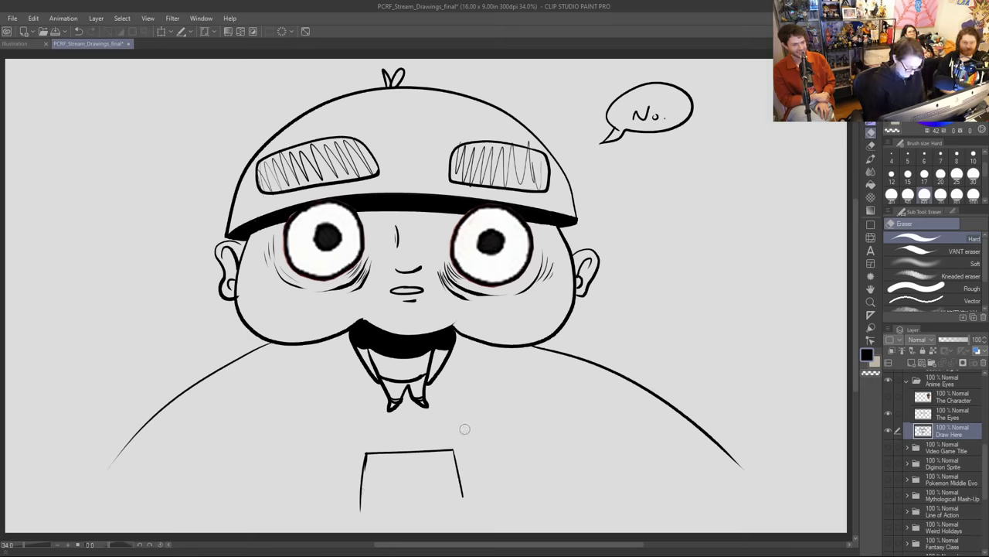
key("p")
left_click_drag(360, 511, 463, 510)
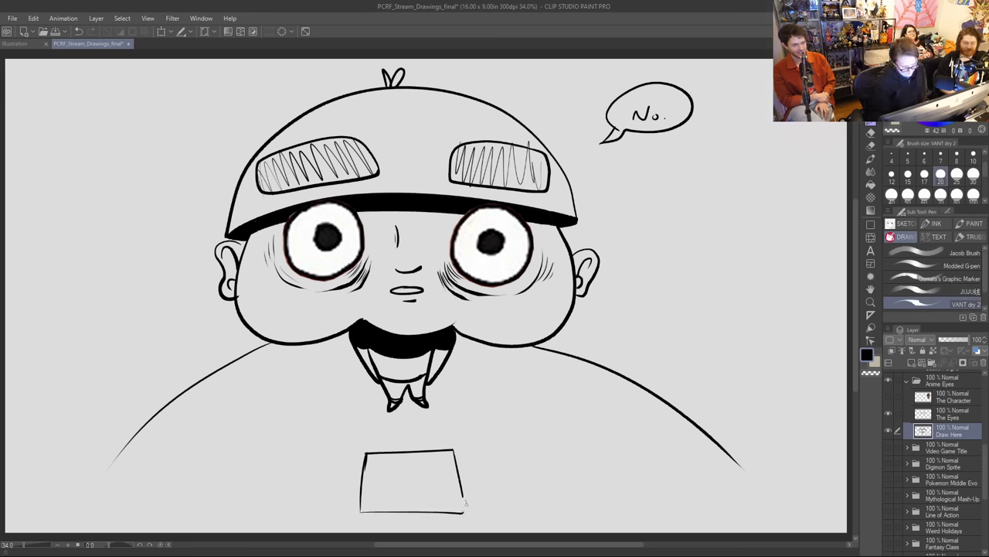
Step: Draw an inner frame in the rectangle, clean up its right corners, and add small box details inside
left_click_drag(375, 481, 376, 504)
mouse_move(379, 459)
left_mouse_down()
mouse_move(454, 455)
mouse_move(457, 506)
left_mouse_up()
left_click_drag(378, 502, 453, 503)
key("e")
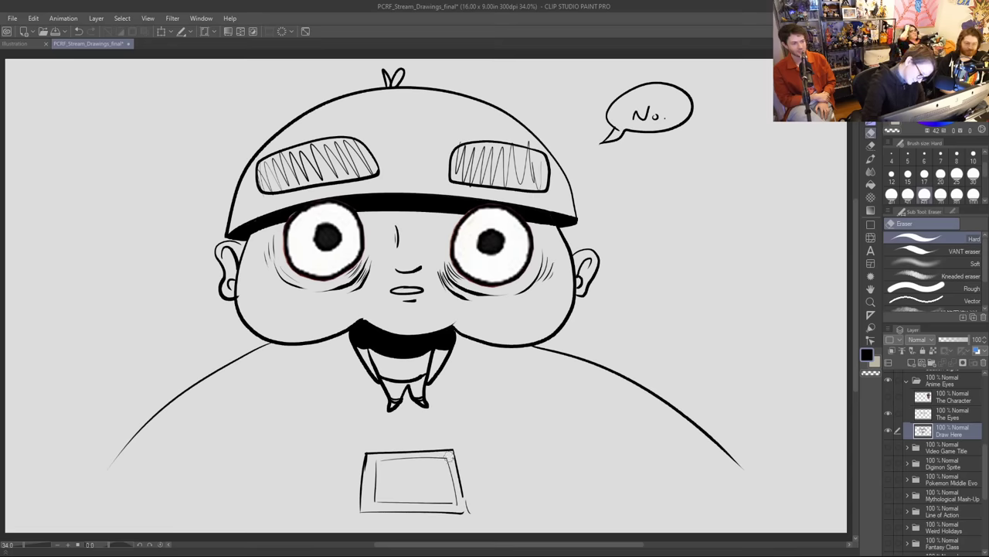
left_click_drag(449, 456, 452, 462)
left_click_drag(467, 499, 466, 513)
key("p")
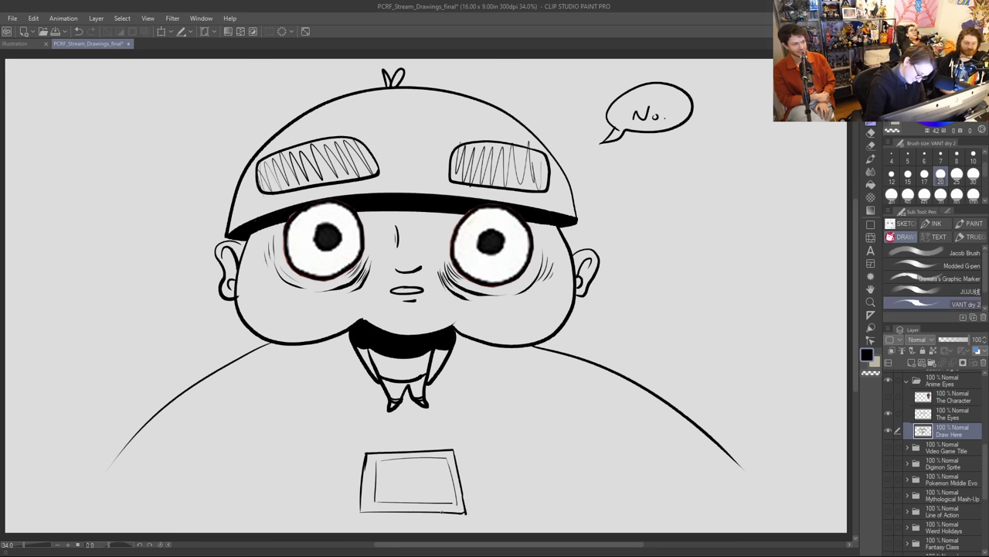
mouse_move(391, 468)
left_mouse_down()
mouse_move(412, 464)
mouse_move(443, 491)
left_mouse_up()
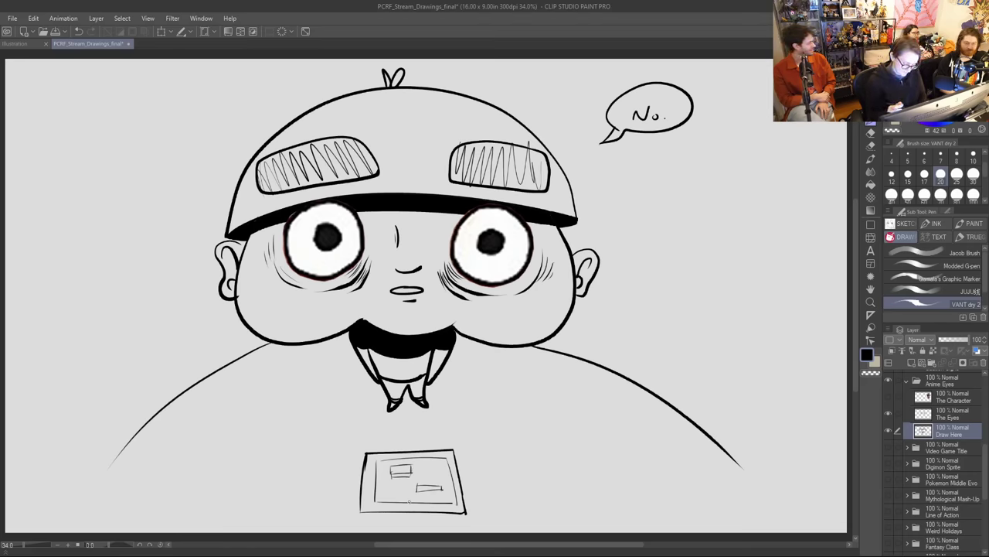
Step: Lasso the "No." speech bubble, remove it, and clear the selection
key("m")
mouse_move(585, 139)
left_mouse_down()
mouse_move(603, 85)
mouse_move(591, 151)
left_mouse_up()
key("ctrl+d")
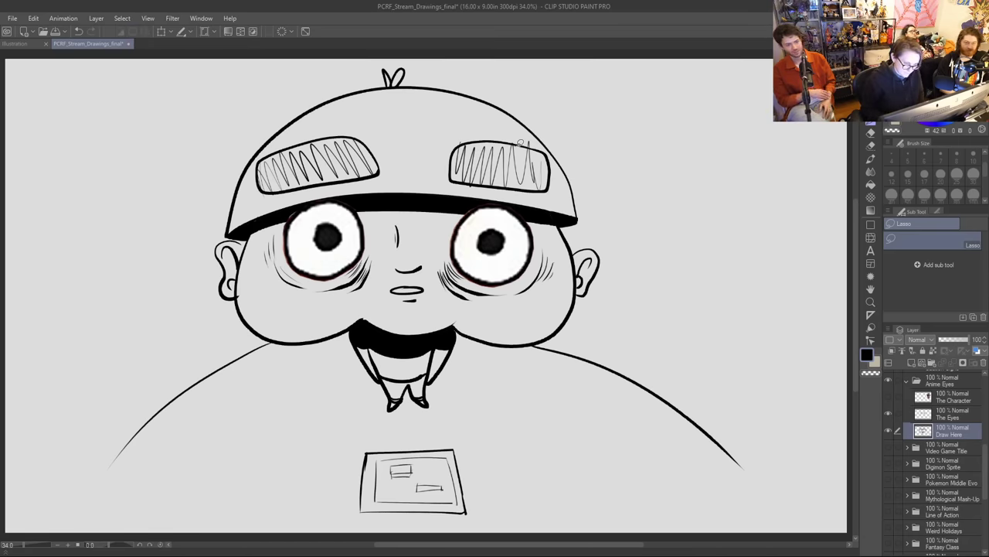
Step: Add a second nose-bridge line, complete the nose with a left nostril, and shade the inside of both ears black
key("p")
left_click_drag(414, 227, 415, 245)
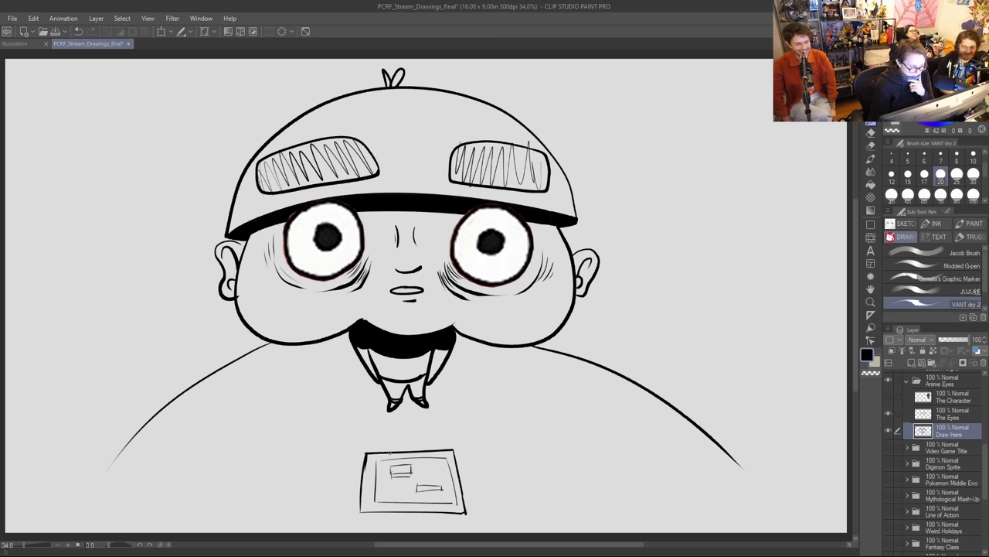
mouse_move(393, 269)
left_mouse_down()
mouse_move(391, 260)
mouse_move(424, 259)
left_mouse_up()
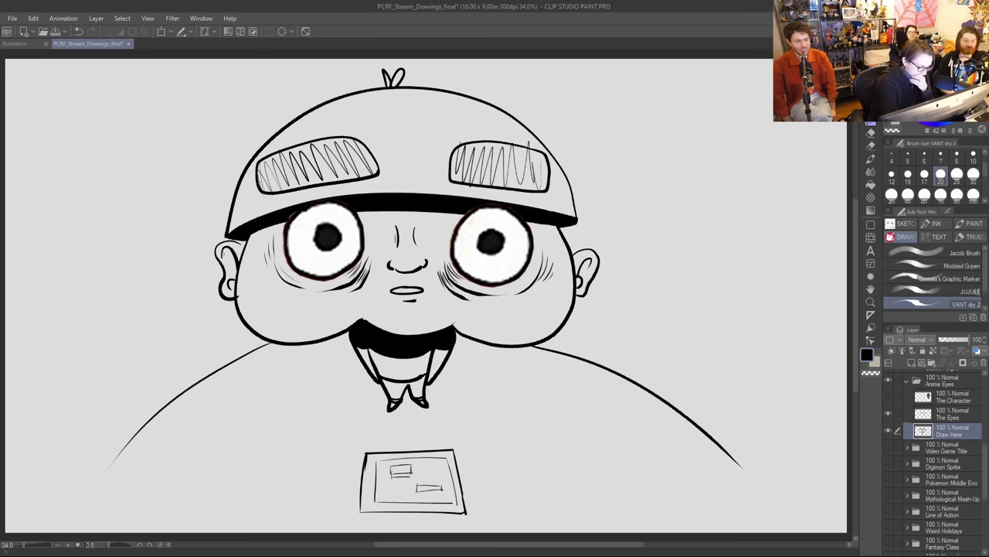
mouse_move(222, 255)
left_mouse_down()
mouse_move(235, 280)
mouse_move(230, 249)
mouse_move(222, 253)
mouse_move(237, 273)
left_mouse_up()
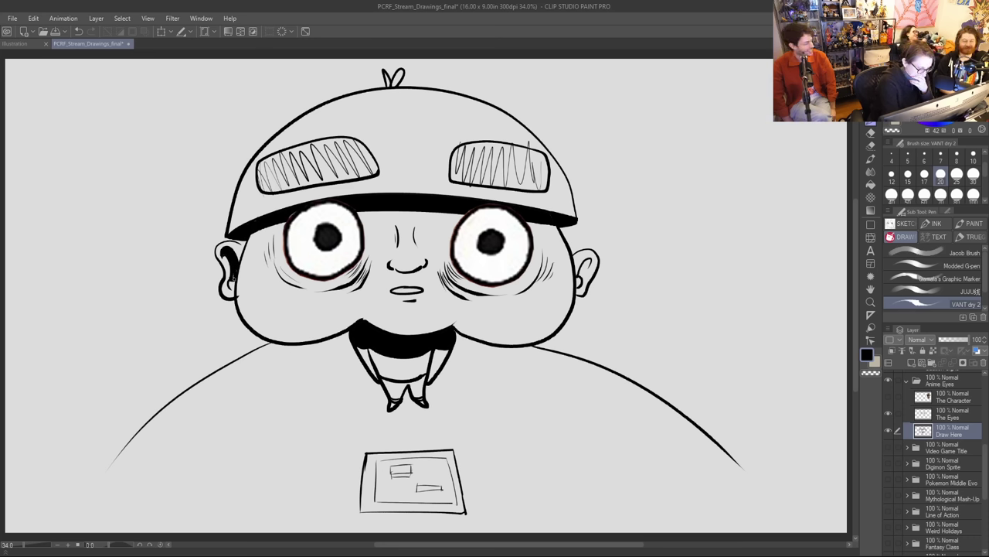
mouse_move(586, 265)
left_mouse_down()
mouse_move(575, 276)
mouse_move(588, 257)
mouse_move(585, 276)
left_mouse_up()
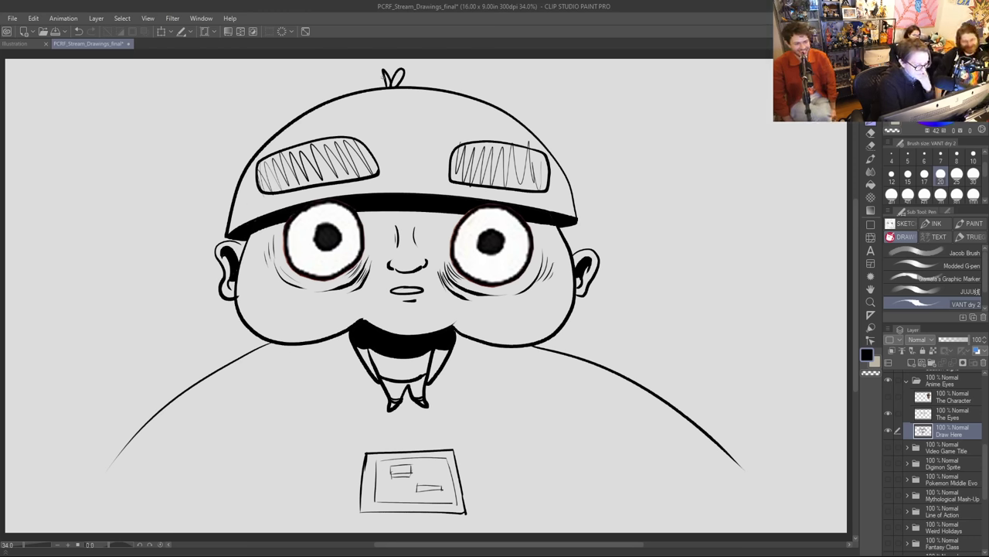
Step: Draw curved seam lines fanning out from the cap's tuft down across the crown
left_click_drag(388, 90, 275, 150)
mouse_move(385, 91)
left_mouse_down()
mouse_move(300, 158)
mouse_move(374, 99)
mouse_move(325, 180)
mouse_move(369, 147)
mouse_move(389, 162)
mouse_move(413, 161)
mouse_move(397, 100)
mouse_move(463, 172)
mouse_move(488, 156)
mouse_move(502, 170)
left_mouse_up()
mouse_move(396, 92)
left_mouse_down()
mouse_move(533, 181)
mouse_move(507, 130)
mouse_move(388, 88)
left_mouse_up()
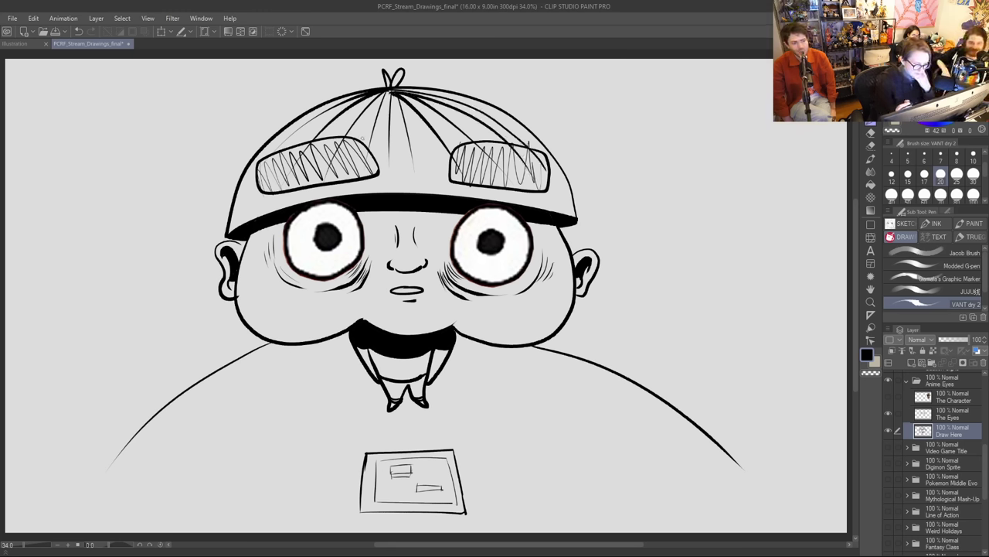
Step: Continue the cap's seam lines past the patches down to the black brim band, thickening those on the right side
left_click_drag(246, 185, 235, 231)
left_click_drag(277, 195, 270, 210)
left_click_drag(320, 191, 317, 203)
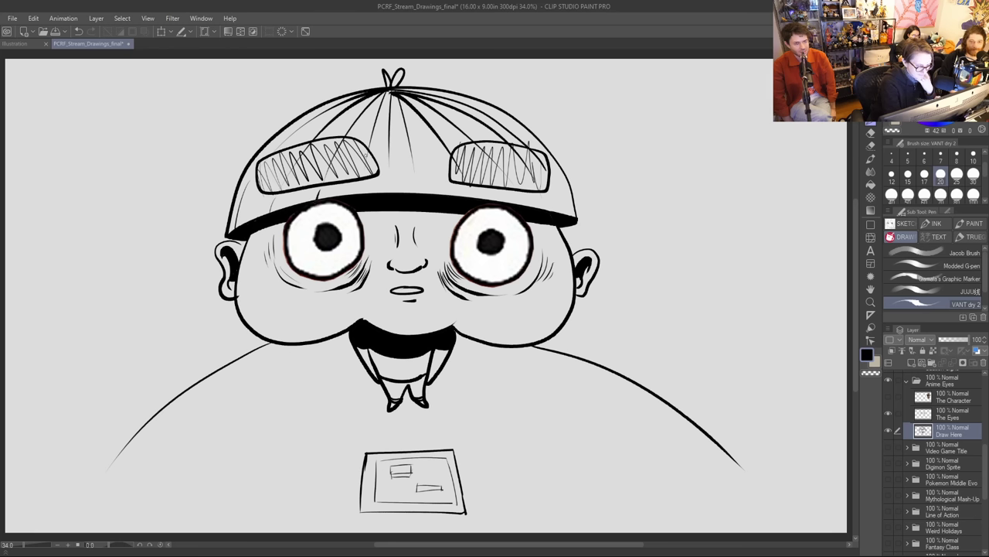
left_click_drag(365, 161, 360, 194)
left_click_drag(389, 149, 389, 196)
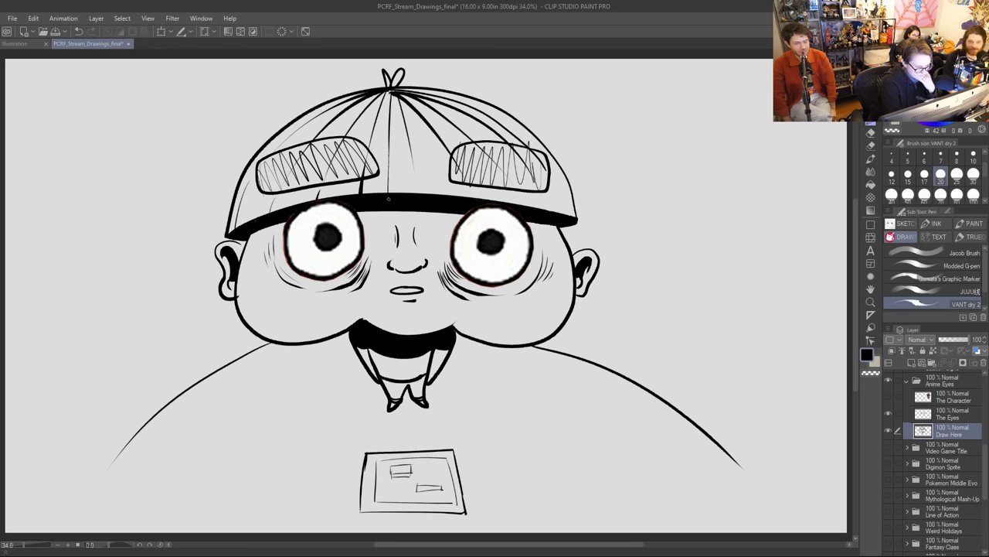
left_click_drag(410, 158, 416, 196)
left_click_drag(456, 167, 475, 202)
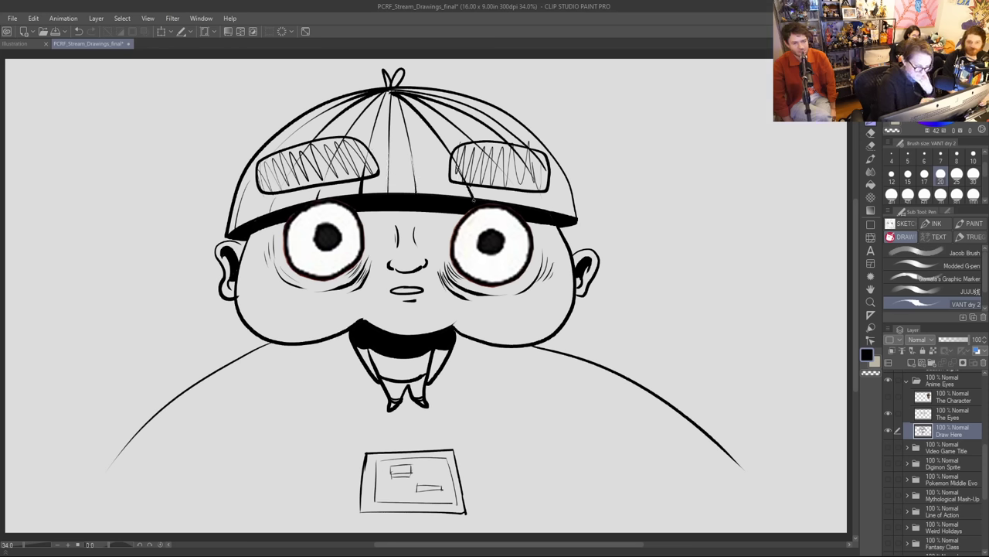
mouse_move(496, 162)
left_mouse_down()
mouse_move(524, 205)
mouse_move(546, 204)
mouse_move(549, 213)
left_mouse_up()
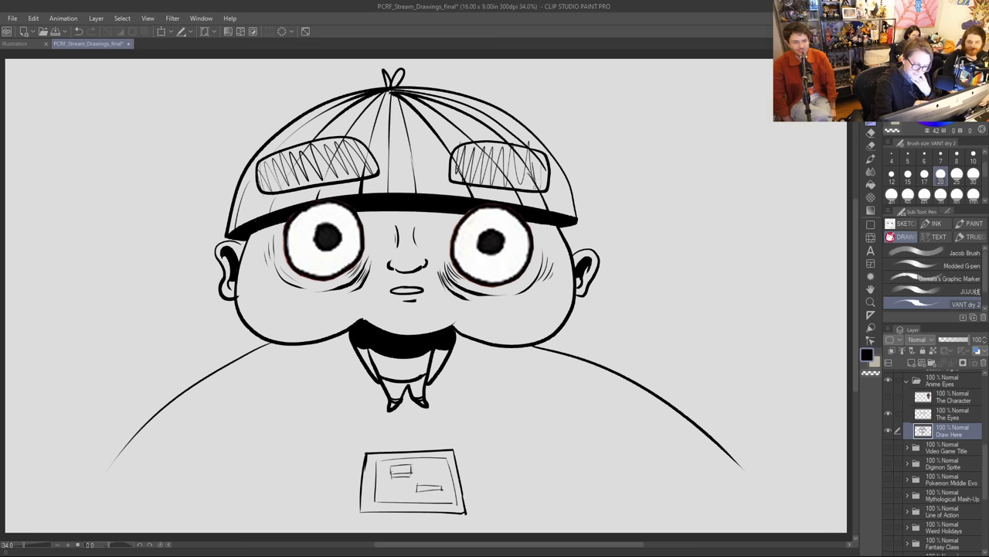
left_click_drag(525, 168, 540, 190)
left_click_drag(536, 192, 547, 211)
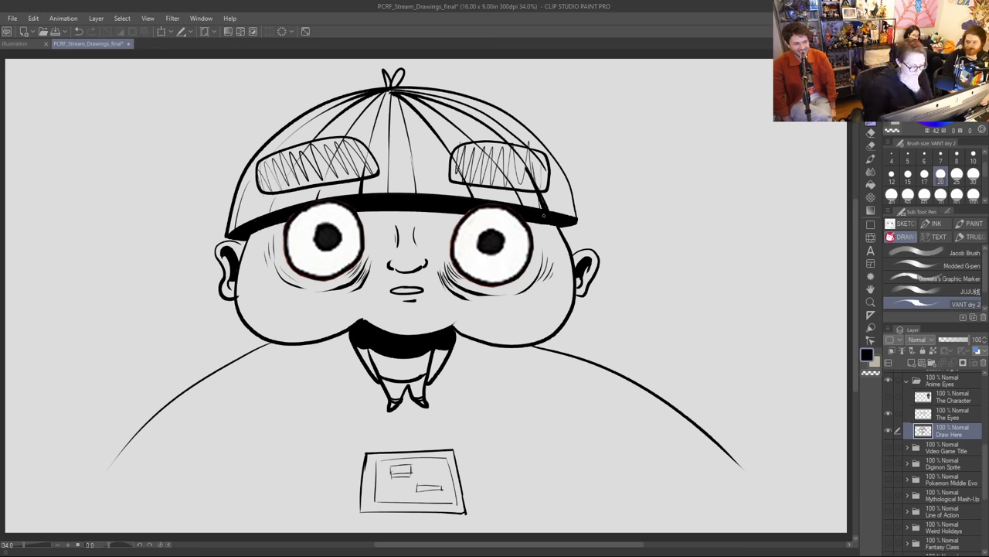
Step: Draw sleeve lines across both of the tiny body's arms
left_click_drag(356, 352, 369, 358)
left_click_drag(430, 353, 446, 361)
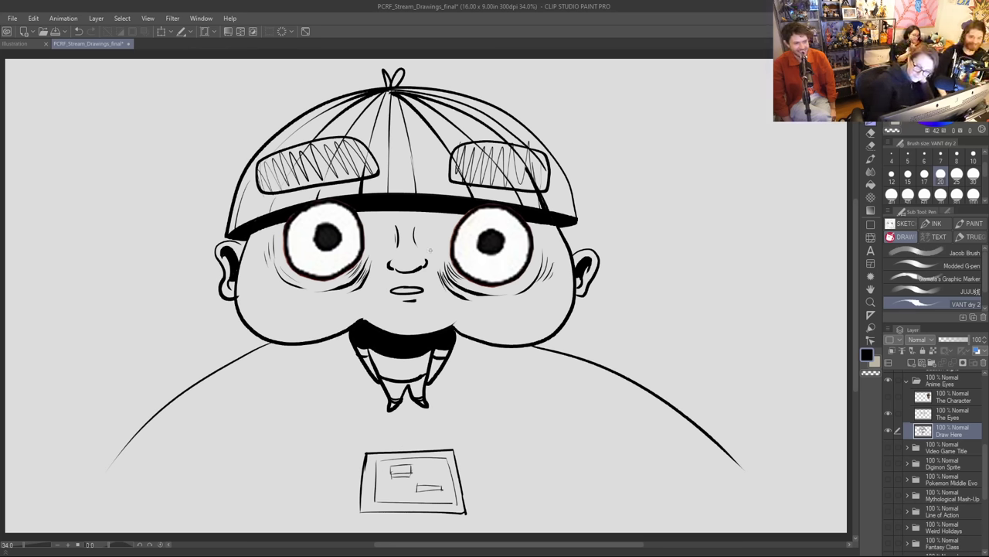
Step: Add crease lines beside the mouth and at the inner cheeks, undo the last stroke, and darken the mouth opening
left_click_drag(429, 272, 434, 303)
mouse_move(384, 271)
left_mouse_down()
mouse_move(391, 303)
mouse_move(372, 307)
left_mouse_up()
left_click_drag(444, 312, 457, 325)
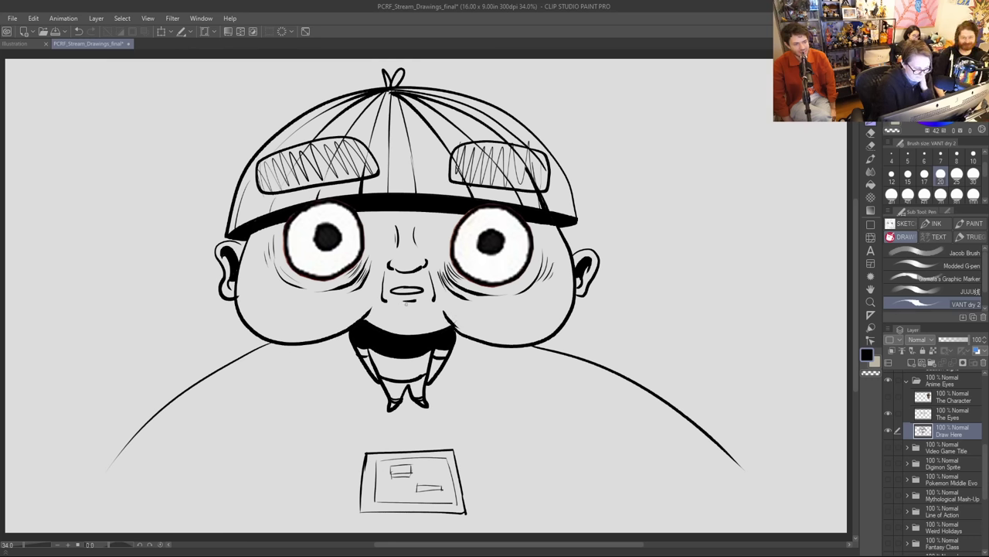
key("ctrl+z")
mouse_move(395, 291)
left_mouse_down()
mouse_move(418, 289)
mouse_move(403, 288)
left_mouse_up()
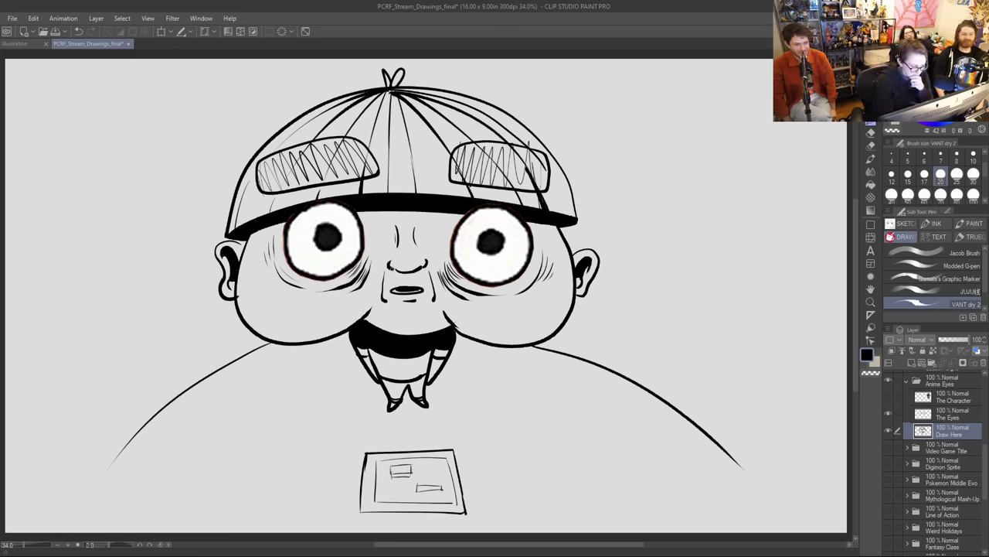
Step: Draw a drip beneath the nose, hatch the nose tip, and add shading lines around the outer and lower edges of both eyes
mouse_move(389, 270)
left_mouse_down()
mouse_move(400, 285)
mouse_move(405, 273)
left_mouse_up()
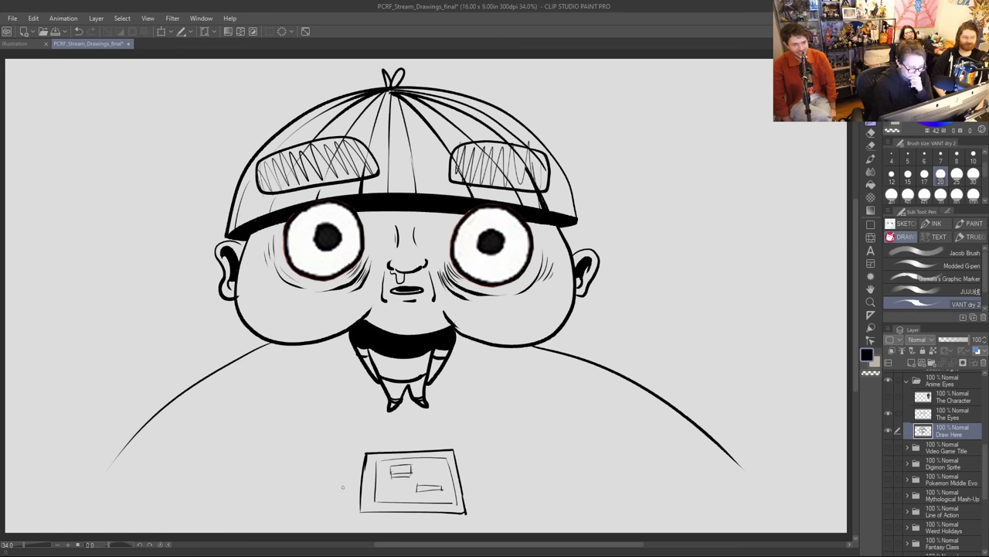
left_click_drag(394, 266, 416, 259)
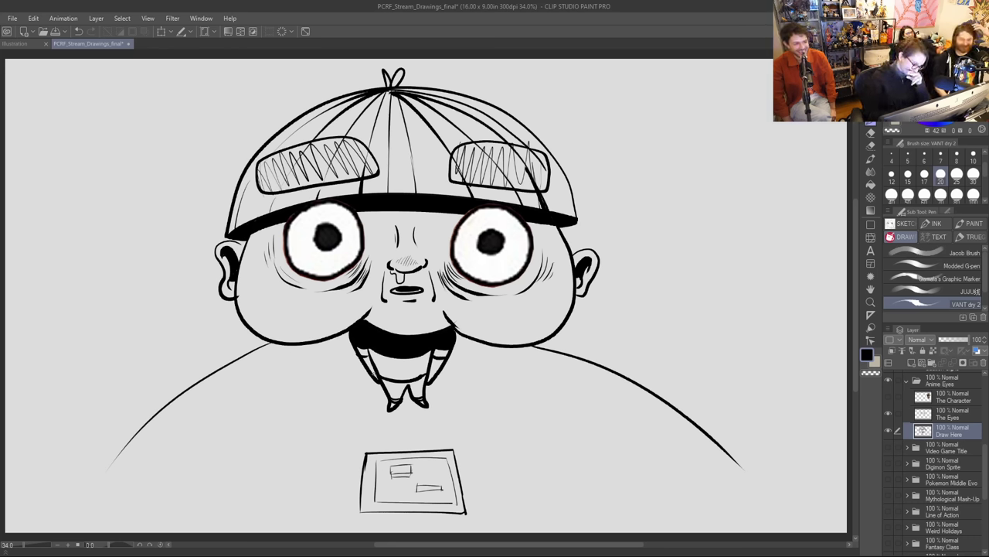
mouse_move(534, 244)
left_mouse_down()
mouse_move(537, 268)
mouse_move(556, 281)
left_mouse_up()
left_click_drag(276, 232, 283, 255)
mouse_move(281, 236)
left_mouse_down()
mouse_move(281, 254)
mouse_move(273, 249)
left_mouse_up()
left_click_drag(267, 247, 265, 268)
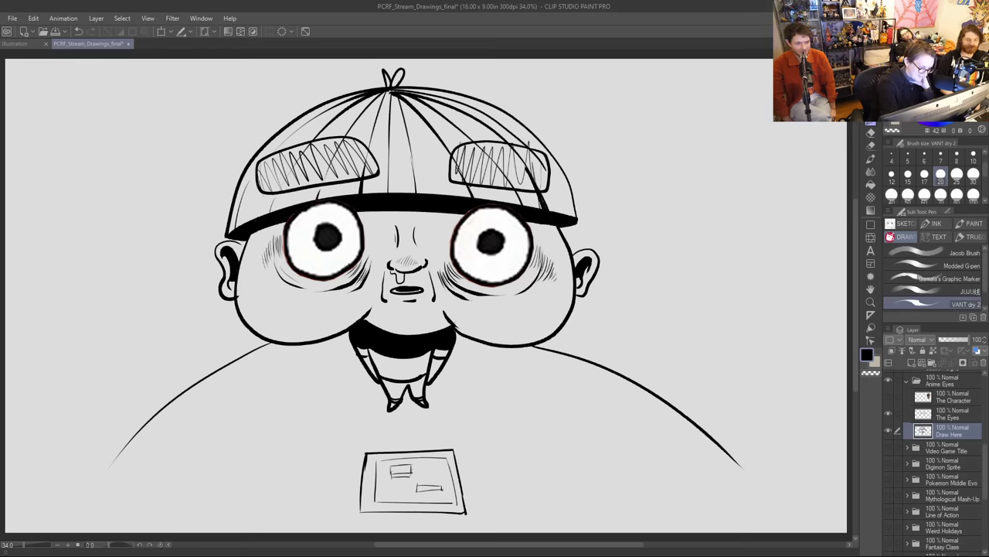
left_click_drag(337, 293, 355, 286)
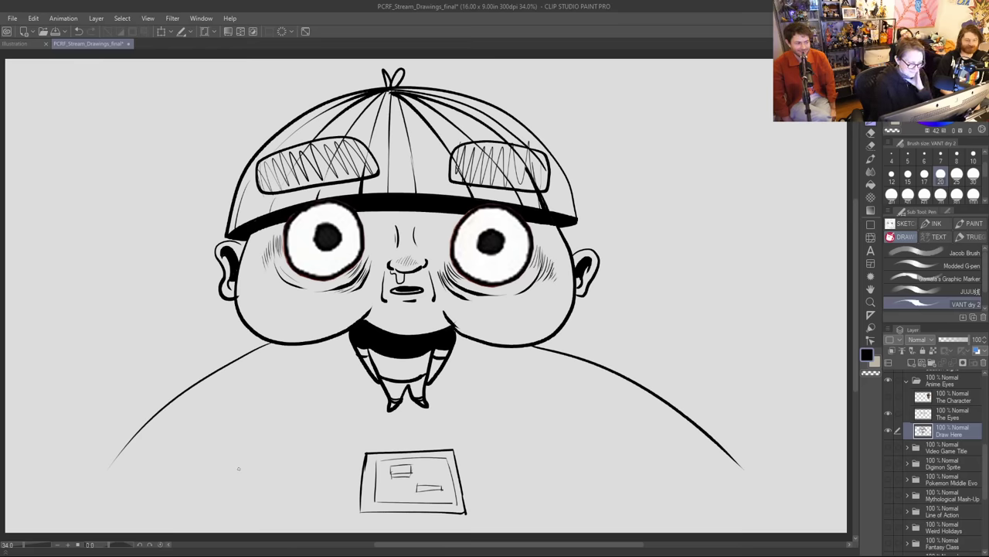
Step: Erase the sleeve lines from the tiny body's arms and add small fold lines on its torso and legs
key("e")
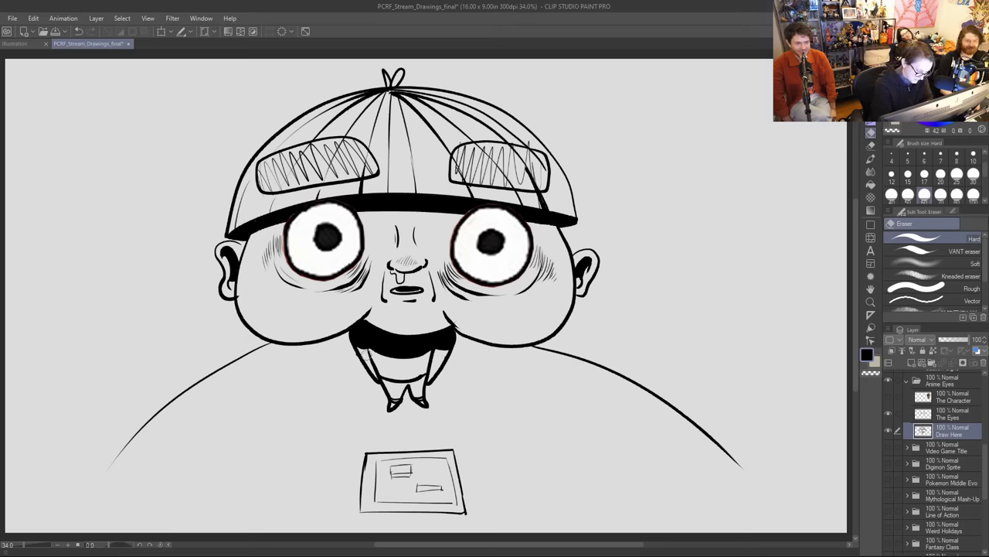
key("p")
left_click_drag(440, 355, 425, 376)
mouse_move(368, 361)
left_mouse_down()
mouse_move(377, 379)
mouse_move(417, 362)
left_mouse_up()
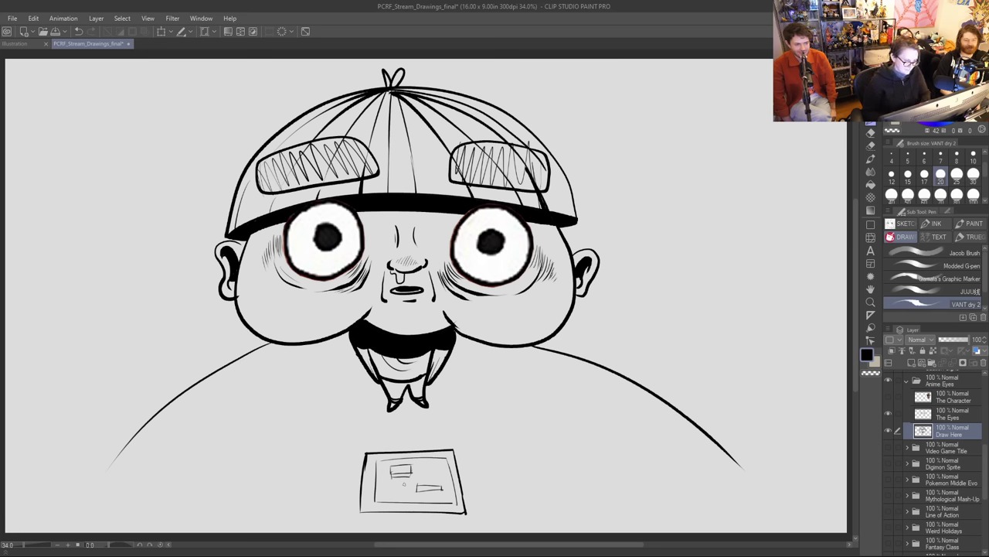
left_click_drag(391, 387, 393, 398)
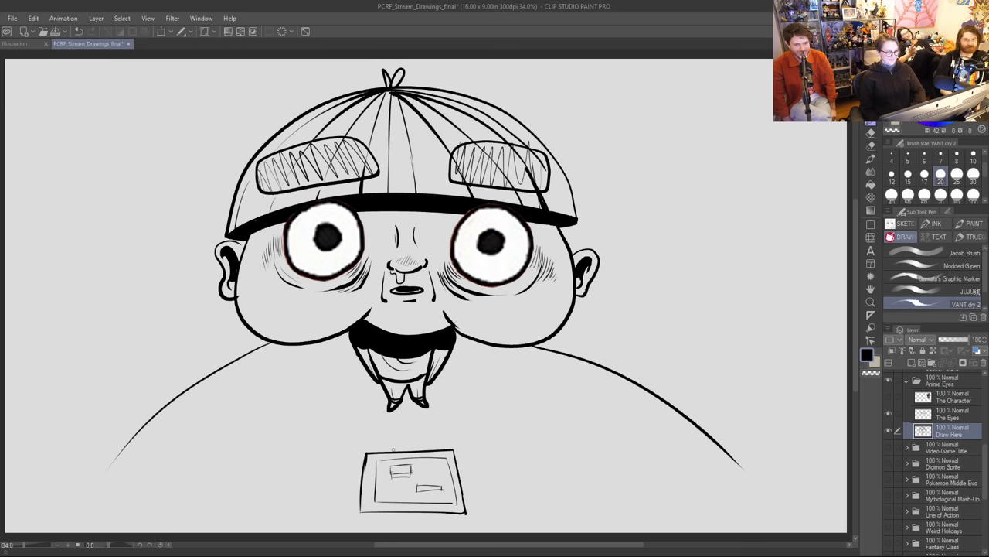
Step: Fill the border of the small rectangular chip on the chest with short tick marks along all four sides
mouse_move(364, 462)
left_mouse_down()
mouse_move(448, 452)
mouse_move(462, 486)
left_mouse_up()
left_click_drag(456, 484, 463, 495)
left_click_drag(457, 494, 461, 502)
left_click_drag(454, 498, 459, 512)
left_click_drag(366, 500, 376, 510)
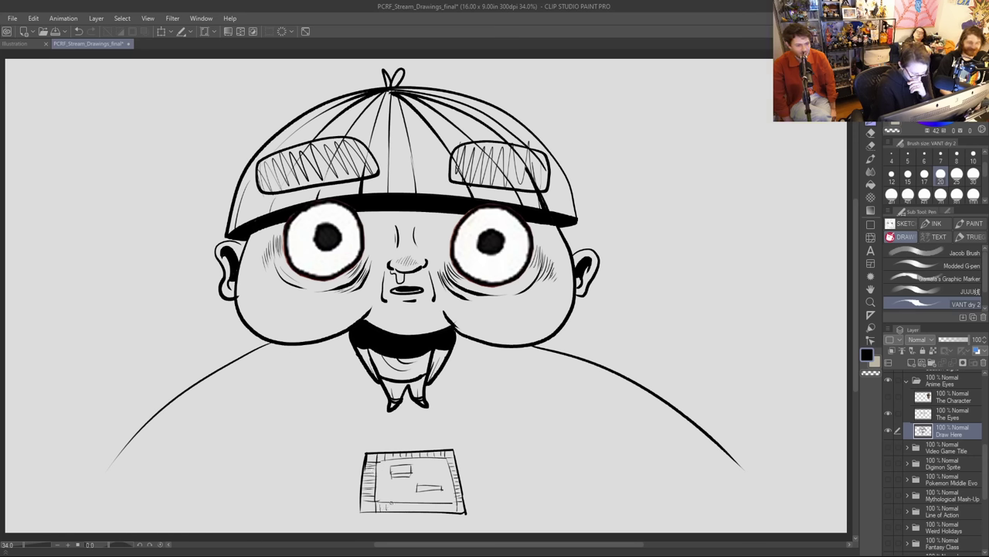
left_click_drag(408, 501, 408, 513)
mouse_move(415, 501)
left_mouse_down()
mouse_move(414, 513)
mouse_move(423, 511)
left_mouse_up()
left_click_drag(427, 503, 441, 511)
left_click_drag(445, 500, 445, 511)
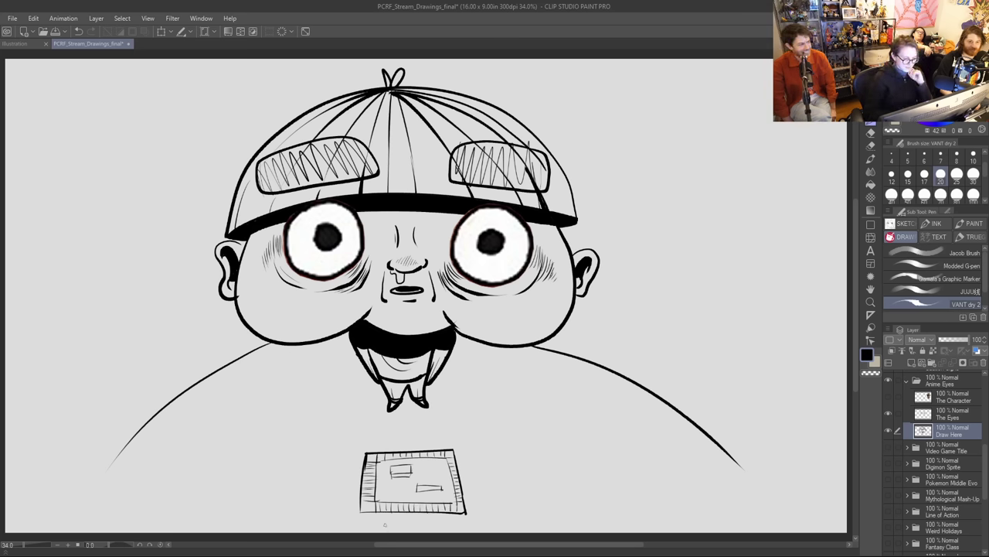
Step: Draw small rectangular prongs sticking out of the chip's upper and lower edges
mouse_move(381, 453)
left_mouse_down()
mouse_move(383, 442)
mouse_move(405, 452)
left_mouse_up()
mouse_move(374, 512)
left_mouse_down()
mouse_move(377, 524)
mouse_move(423, 524)
mouse_move(378, 526)
mouse_move(396, 530)
left_mouse_up()
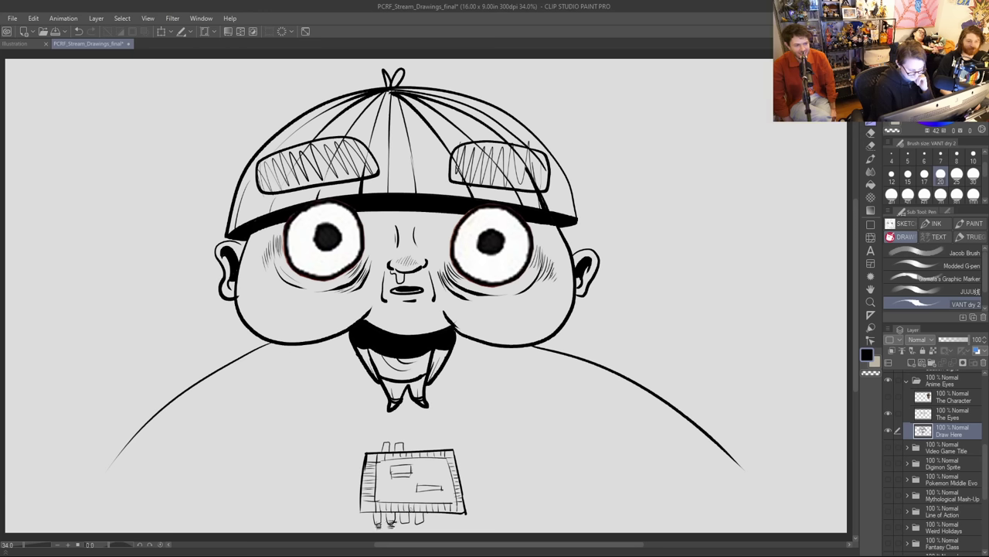
left_click_drag(428, 512, 447, 522)
left_click_drag(443, 521, 456, 521)
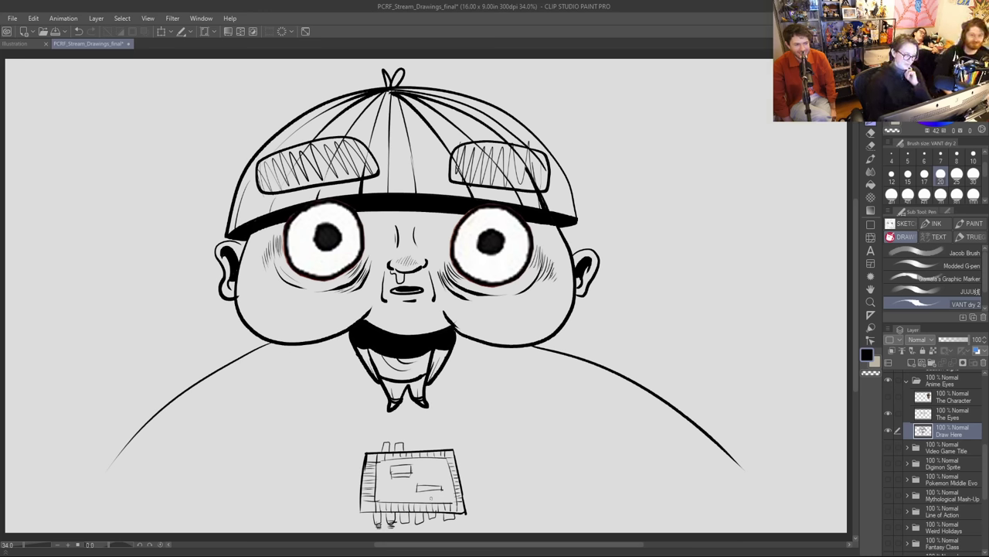
Step: Extend both large shoulder curves down to the canvas's lower edge, thickening the right one
left_click_drag(139, 430, 78, 533)
left_click_drag(720, 446, 809, 533)
left_click_drag(728, 453, 790, 526)
left_click_drag(764, 487, 799, 534)
left_click_drag(730, 456, 804, 533)
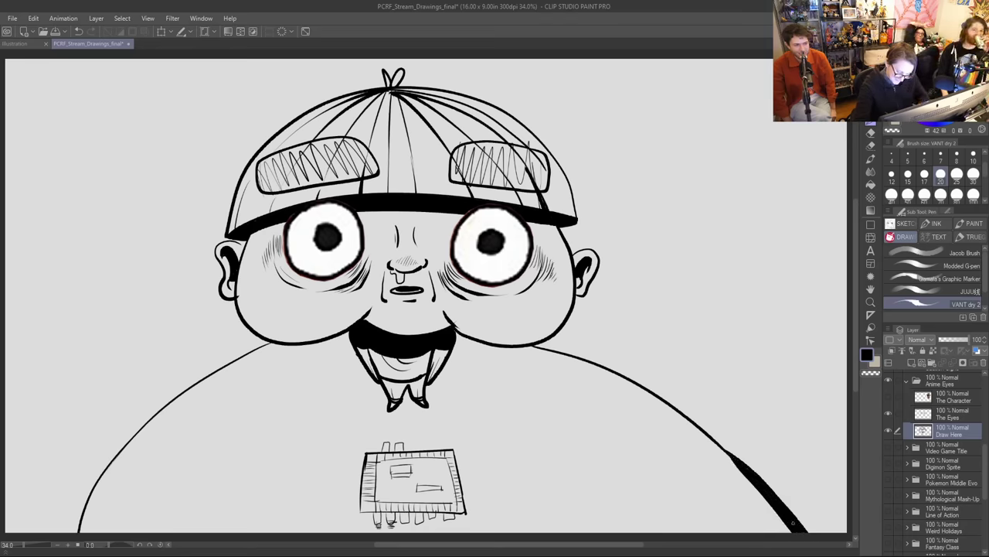
Step: Fill the background around the character with black, referring to other layers
key("g")
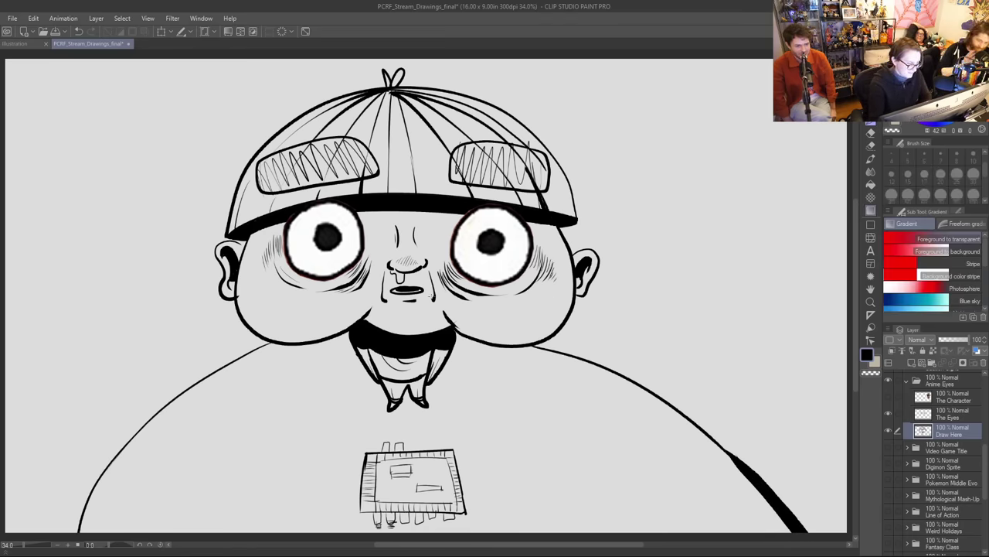
key("p")
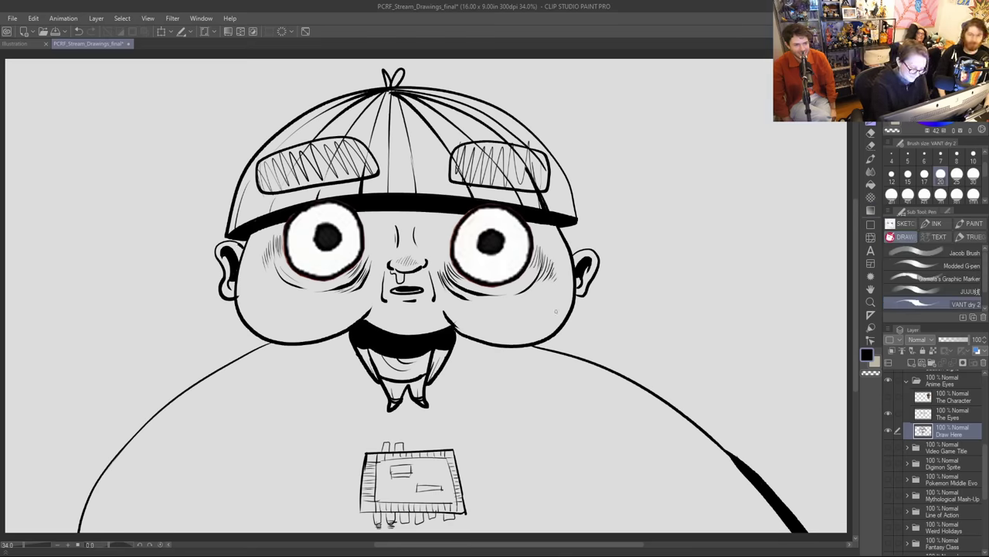
key("g")
key("g")
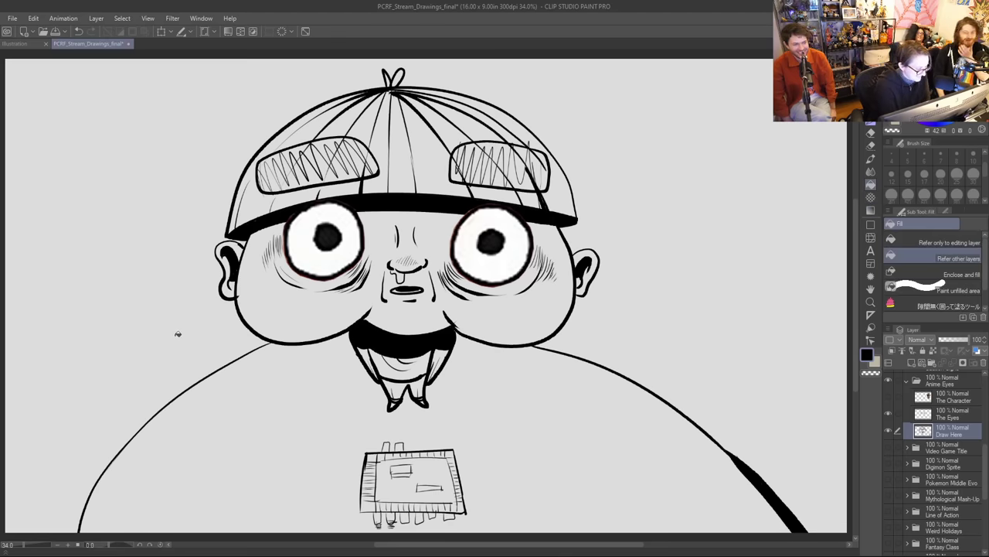
left_click(128, 404)
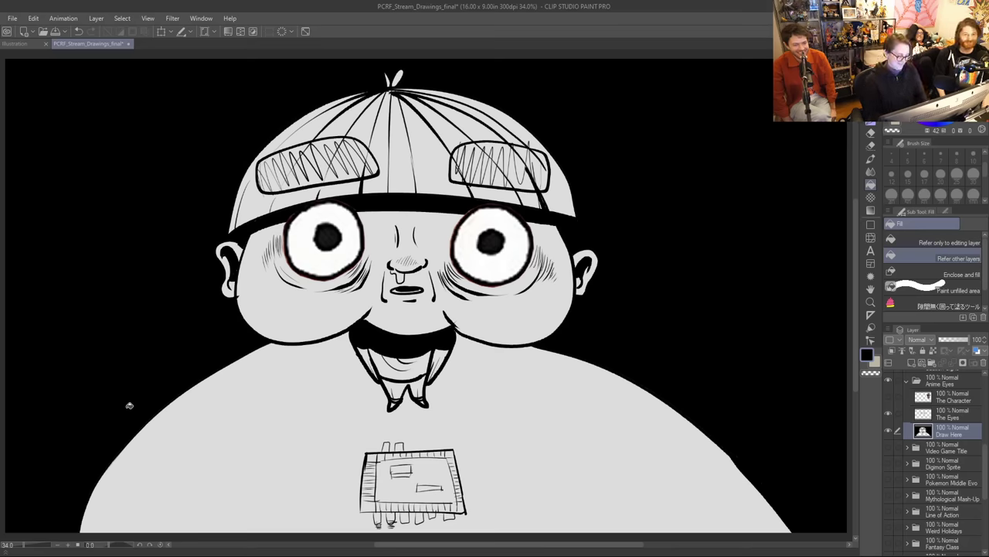
Step: Widen the tiny body's shoulders with black up to the cheeks and erase a narrow light slit into each one
key("p")
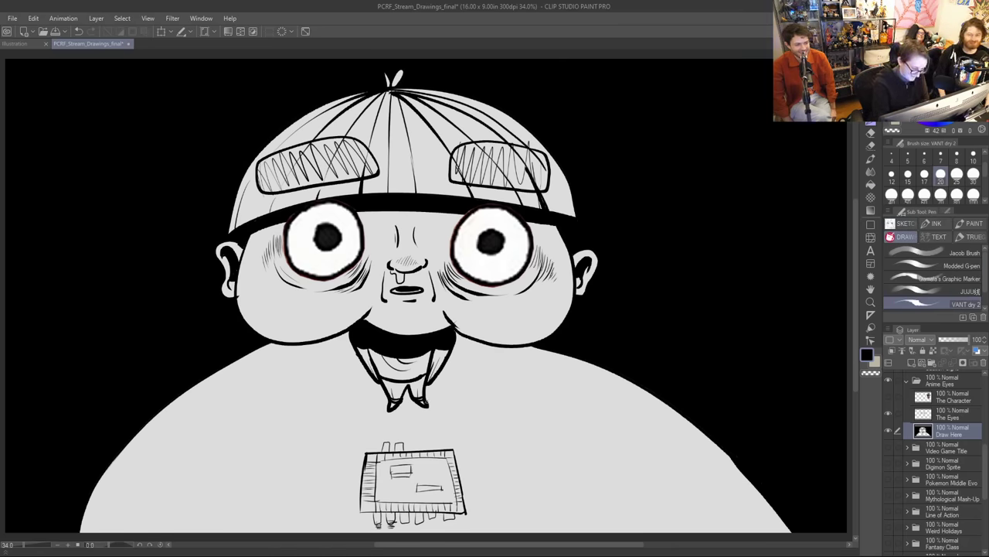
mouse_move(340, 336)
left_mouse_down()
mouse_move(365, 366)
mouse_move(357, 360)
left_mouse_up()
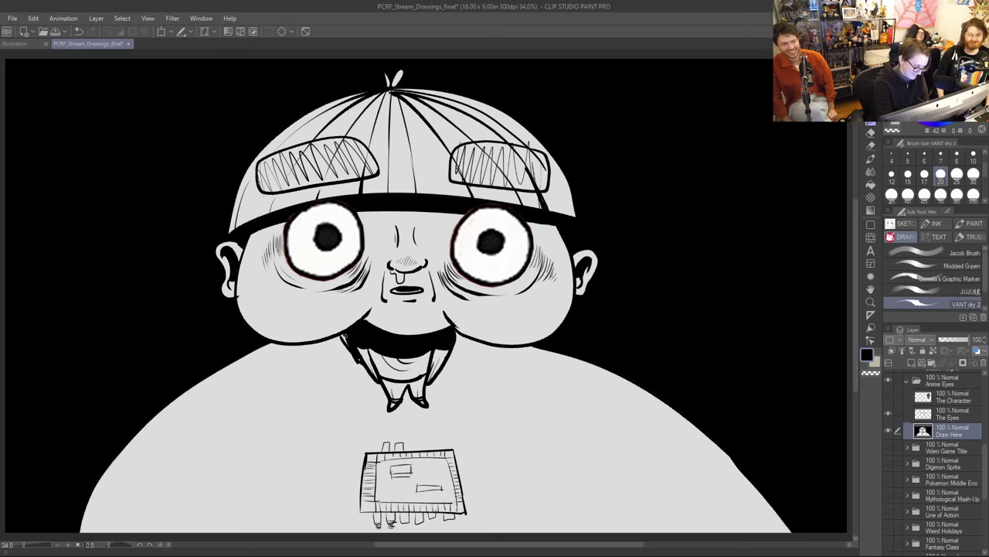
left_click_drag(444, 364, 463, 337)
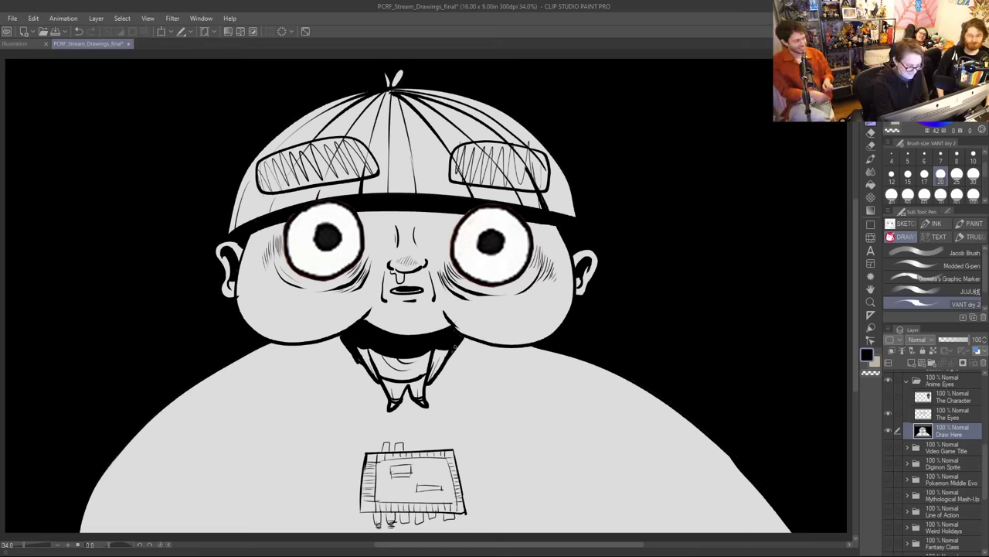
key("e")
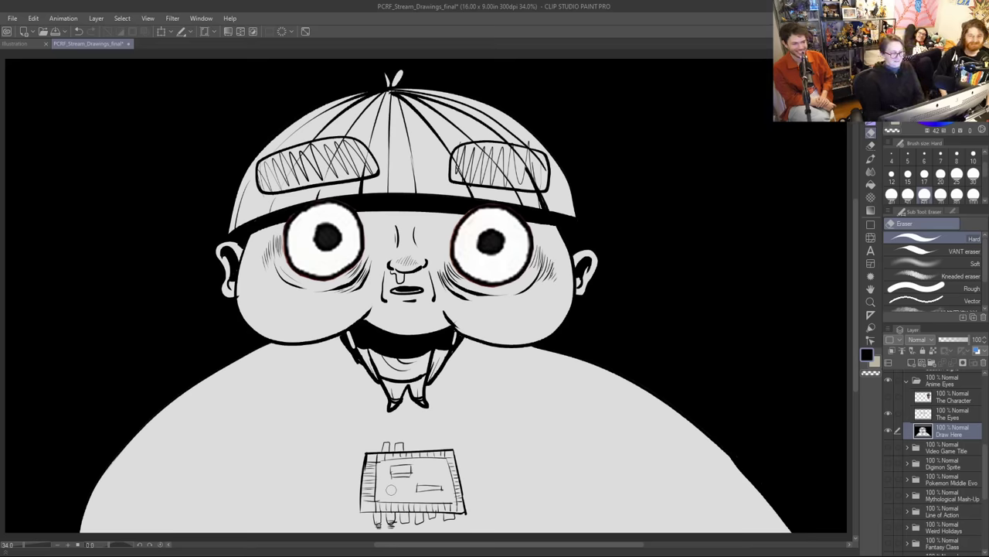
key("p")
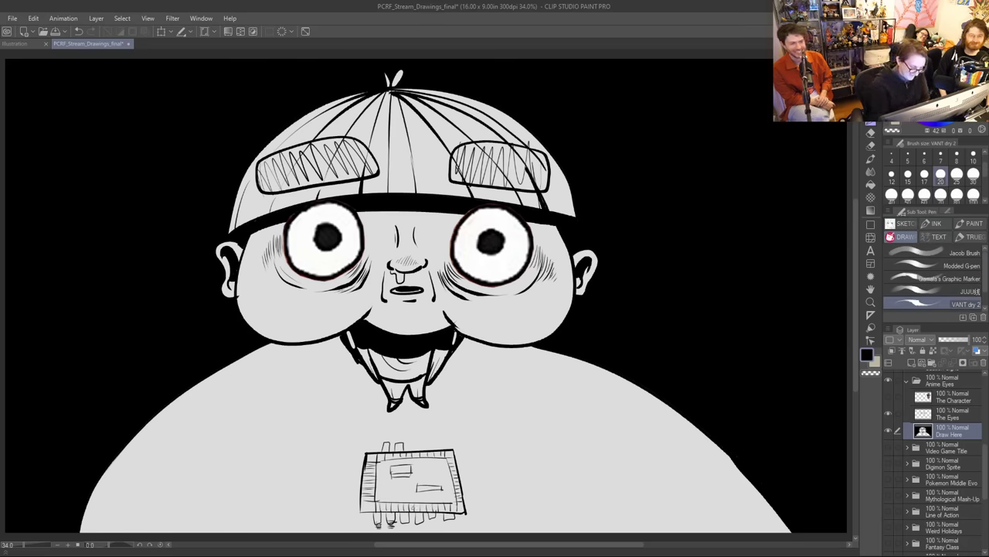
key("e")
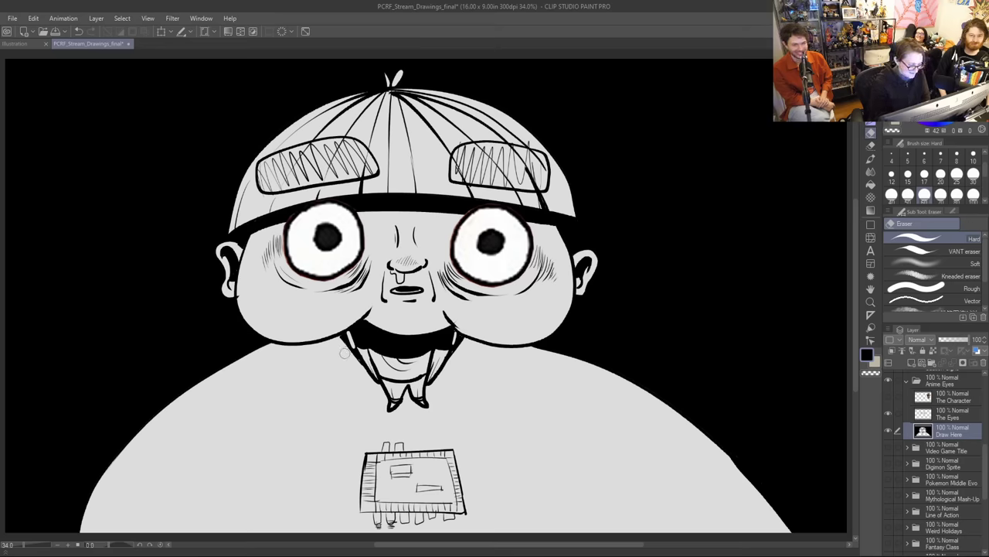
key("p")
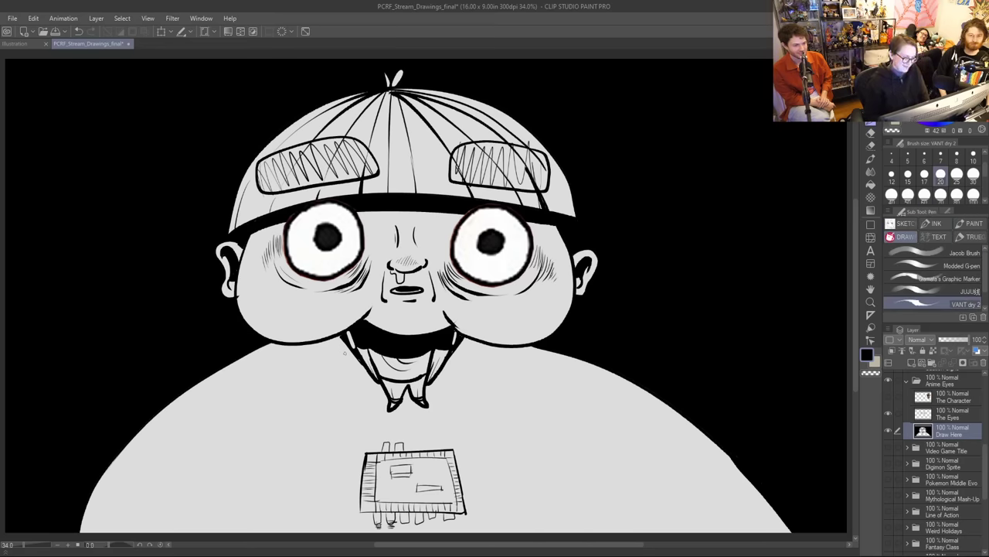
Step: Hatch shading lines along the inner and upper outer sides of both eyes, and undo the last stroke
mouse_move(359, 211)
left_mouse_down()
mouse_move(365, 239)
mouse_move(376, 222)
left_mouse_up()
mouse_move(462, 210)
left_mouse_down()
mouse_move(448, 235)
mouse_move(446, 225)
mouse_move(437, 233)
mouse_move(438, 260)
mouse_move(446, 258)
left_mouse_up()
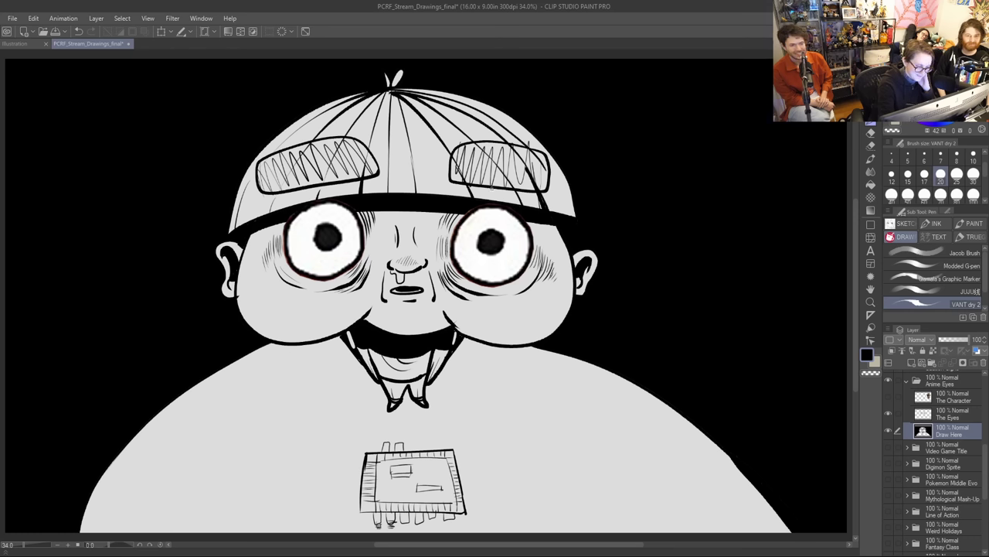
mouse_move(531, 222)
left_mouse_down()
mouse_move(541, 244)
mouse_move(528, 237)
left_mouse_up()
left_click_drag(283, 216, 267, 240)
left_click_drag(271, 227, 264, 238)
key("ctrl+z")
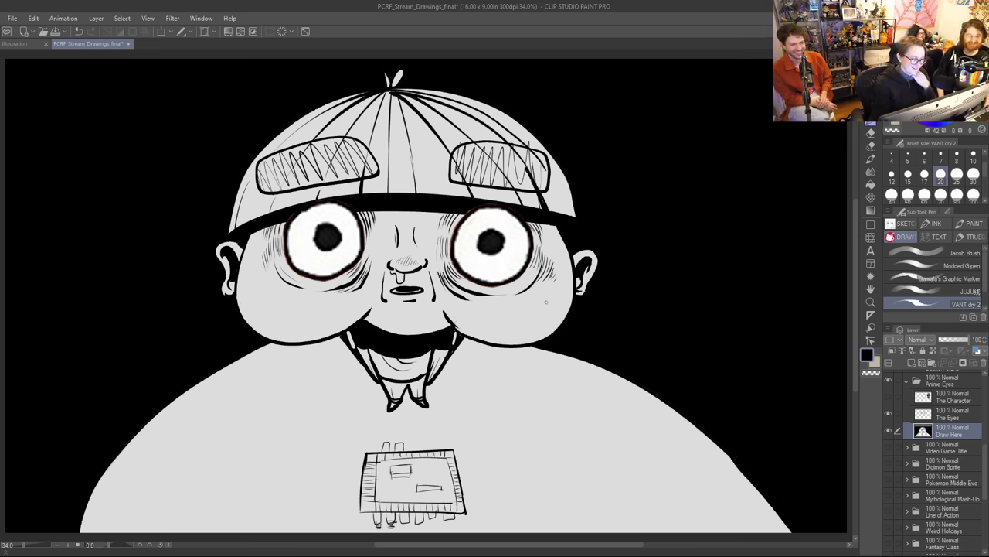
Step: Erase light accent lines beside the cap's tuft and at both brim ends out of the black, and touch up the ears
key("e")
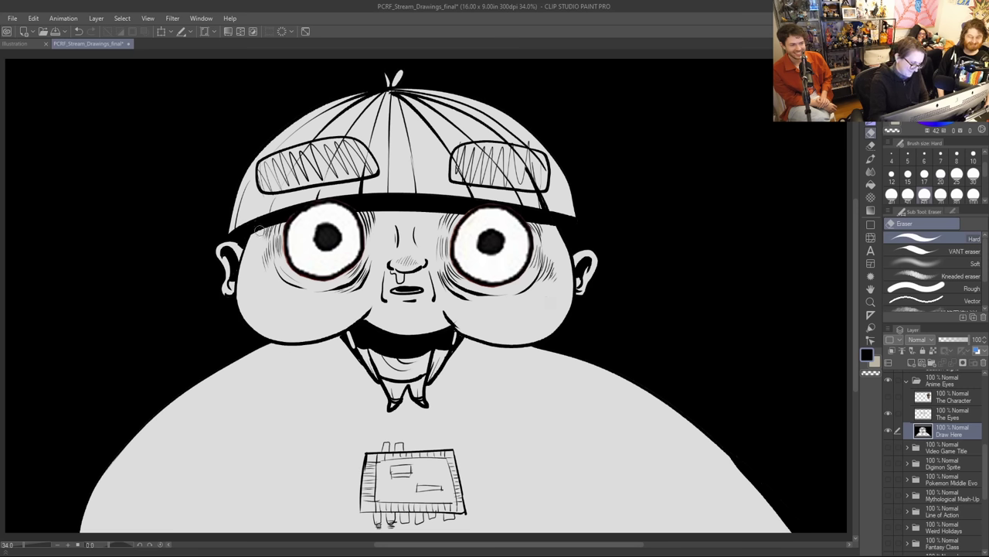
left_click_drag(581, 224, 563, 228)
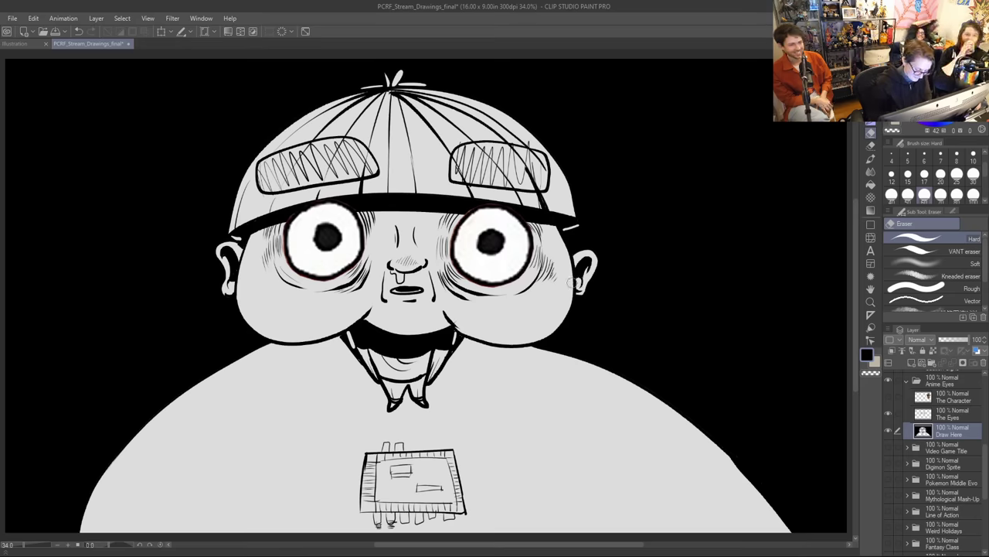
key("p")
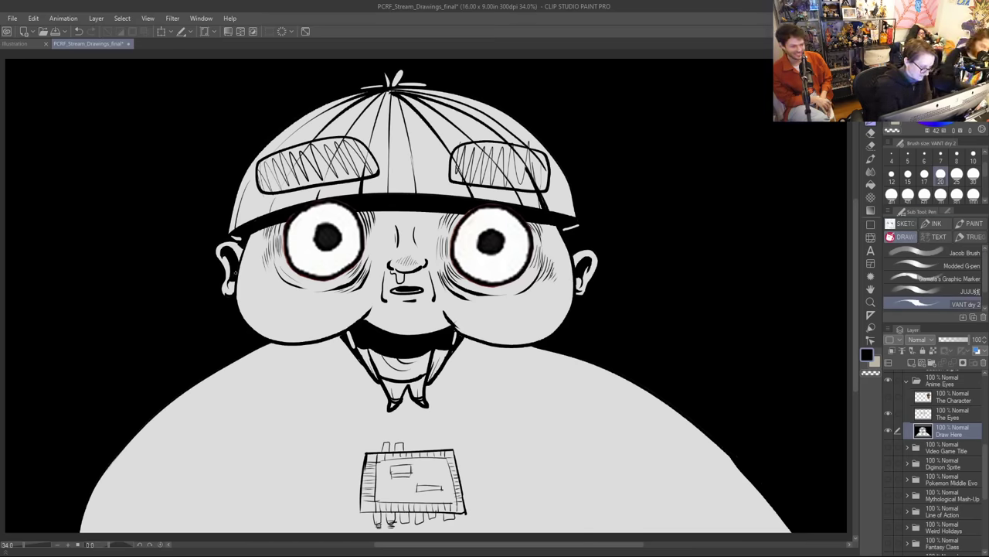
mouse_move(589, 270)
left_mouse_down()
mouse_move(593, 260)
mouse_move(591, 274)
left_mouse_up()
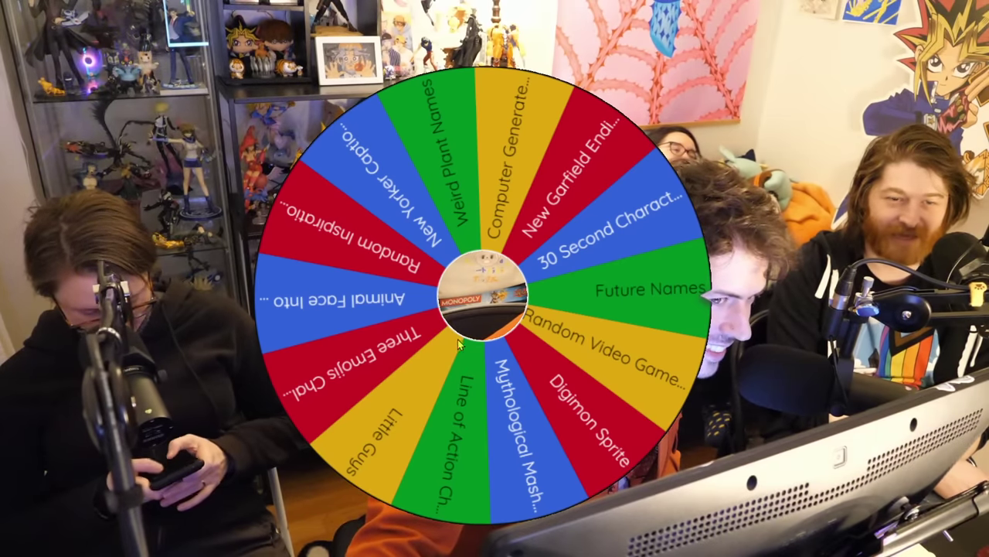
Step: Switch to the challenge wheel, spin it, and remove the winning entry
left_click(508, 317)
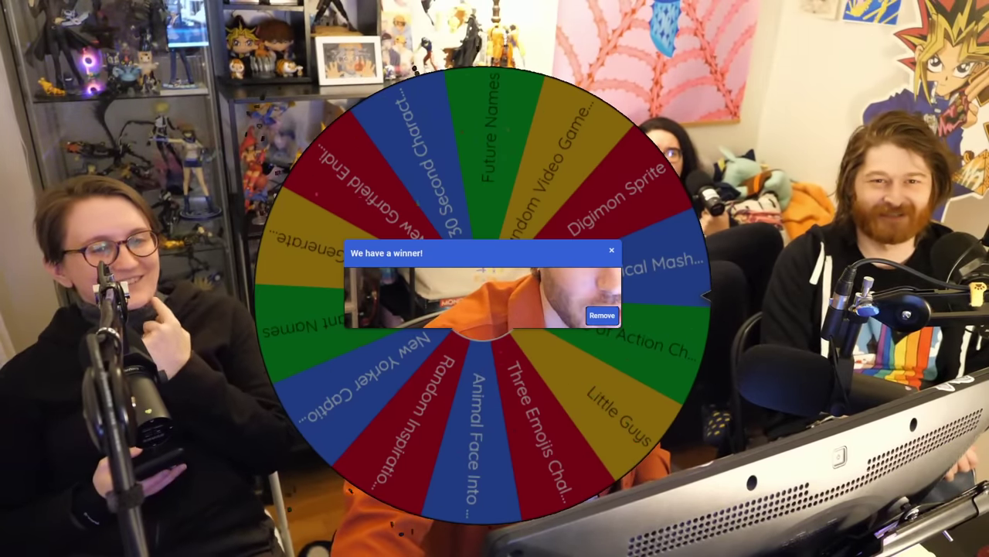
left_click(603, 316)
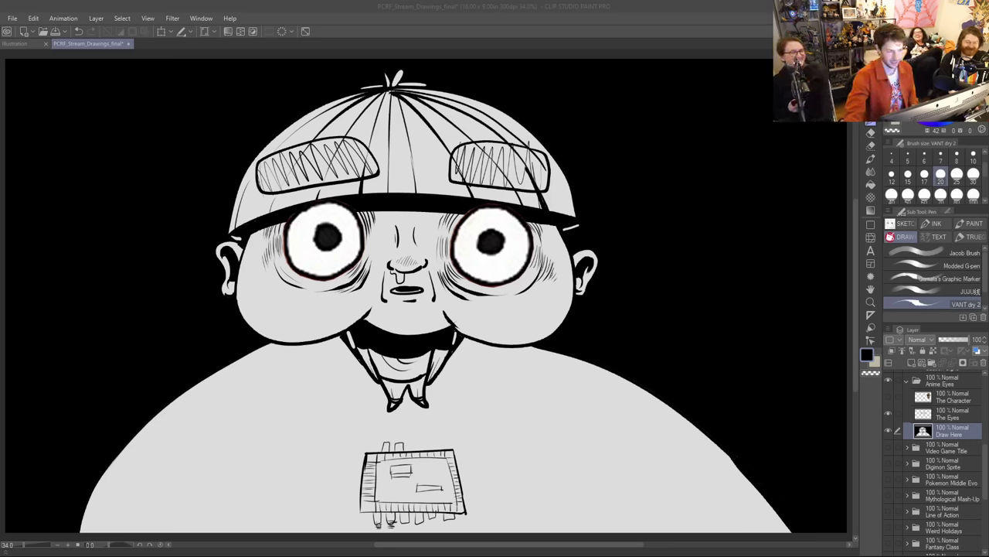
Step: Collapse the Anime Eyes layer folder and hide it
scroll(935, 464, "up", 1)
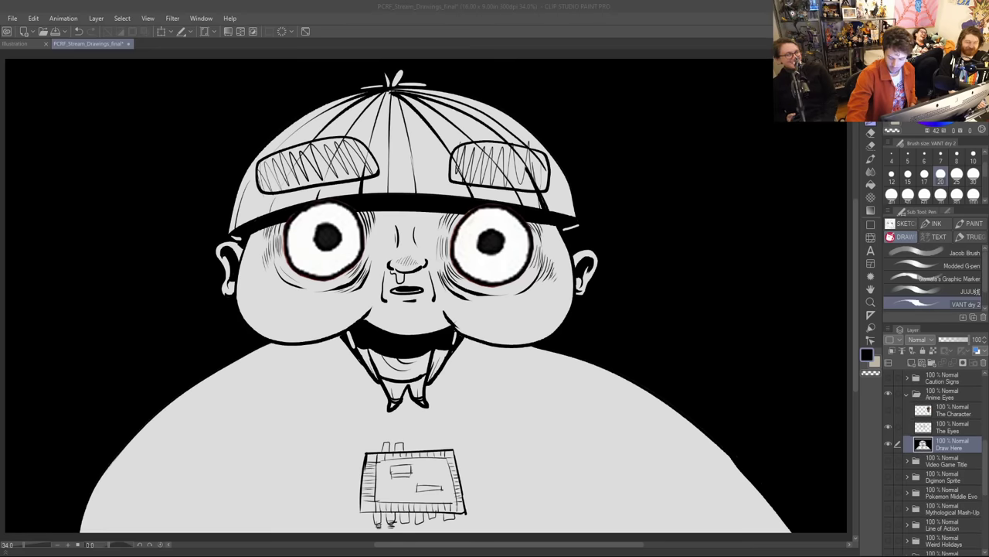
left_click(906, 394)
left_click(890, 395)
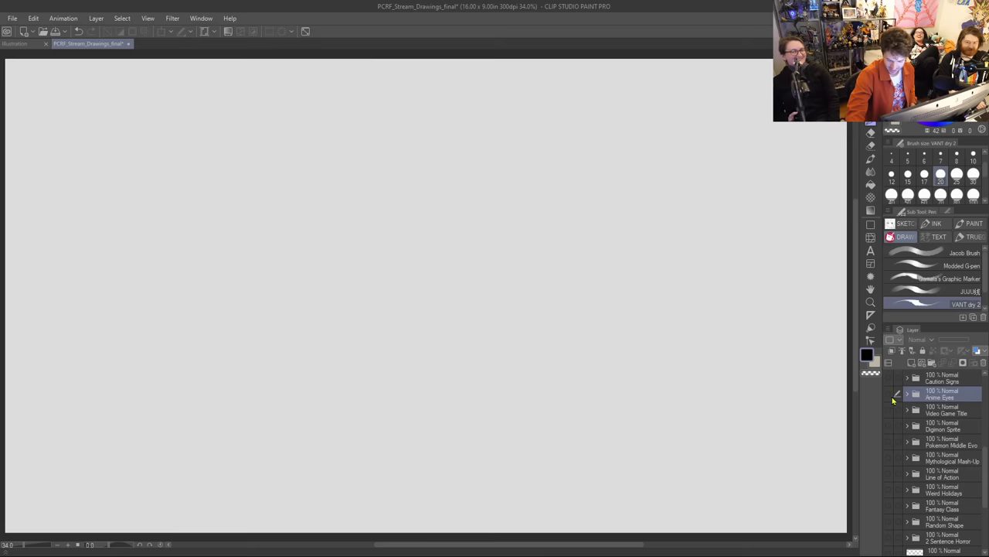
Step: Expand and show the Mythological Mash-Up layer folder, and make its Draw Here layer active
scroll(895, 402, "down", 2)
scroll(896, 406, "down", 2)
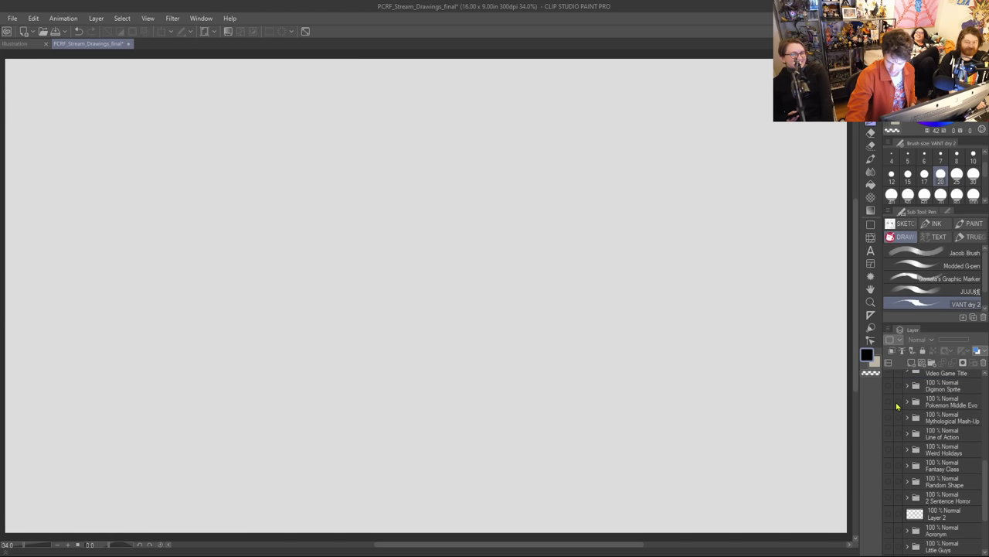
left_click(907, 418)
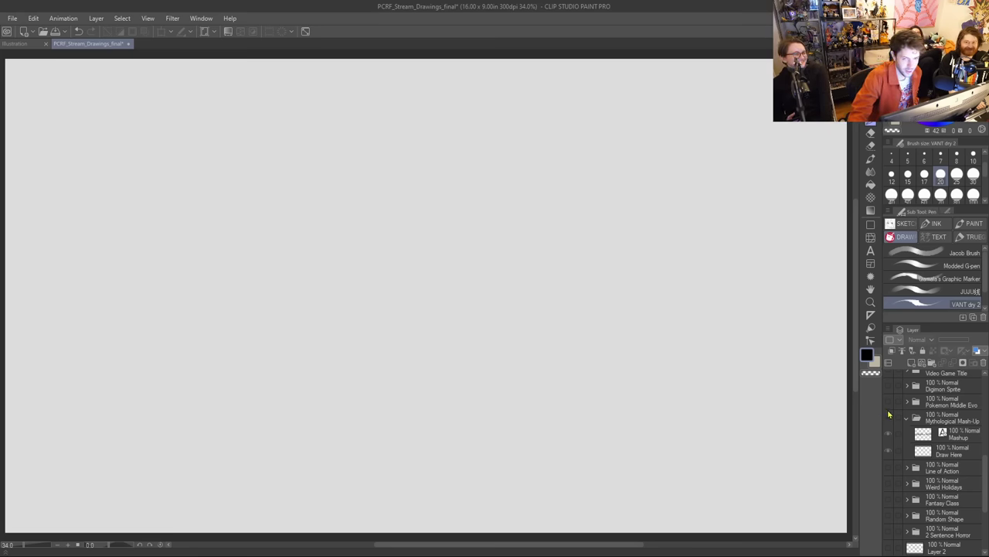
left_click(889, 420)
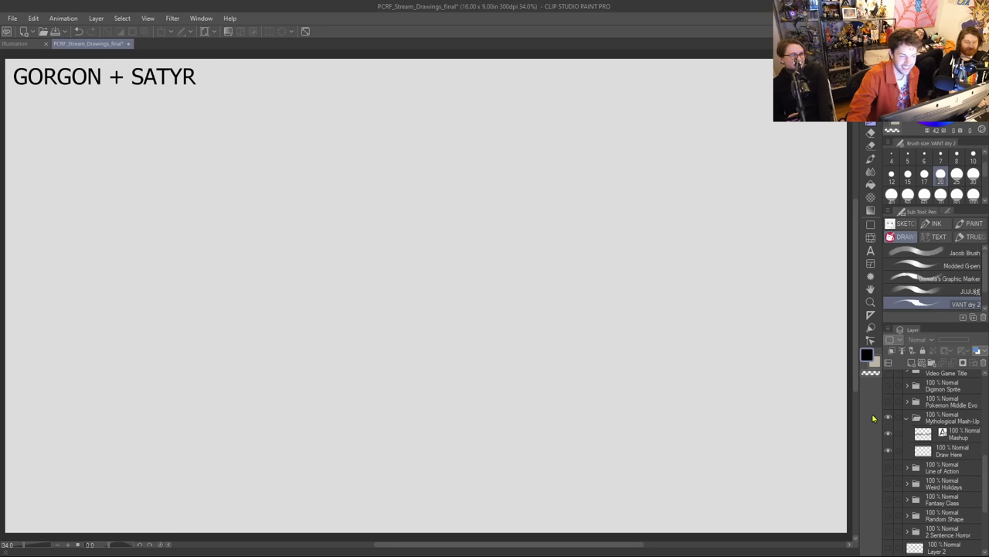
left_click(967, 456)
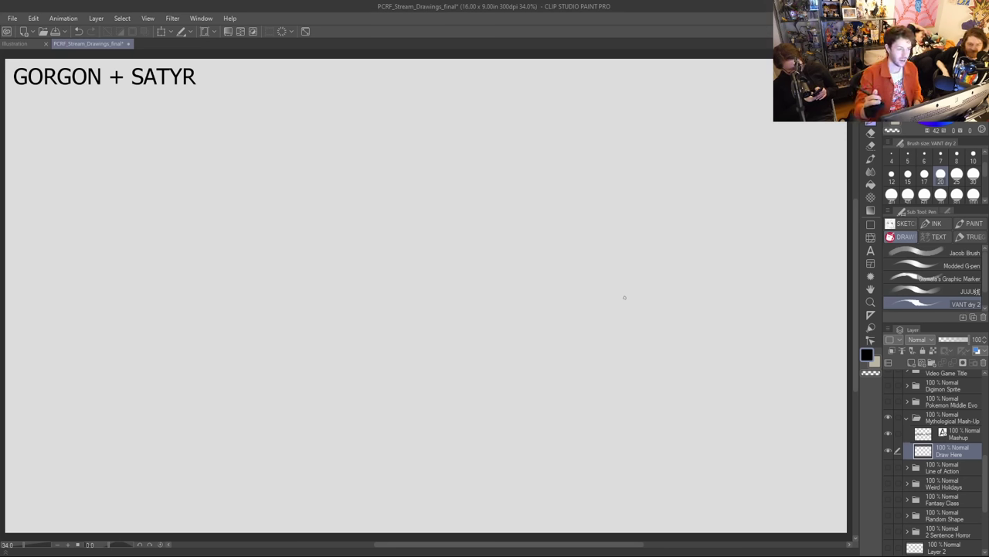
Step: Sketch a wide, rounded head outline with a notched chin near the canvas's upper middle, using the Jacob Brush at size 12
mouse_move(383, 228)
left_mouse_down()
mouse_move(430, 198)
mouse_move(430, 310)
mouse_move(515, 235)
left_mouse_up()
key("ctrl+z")
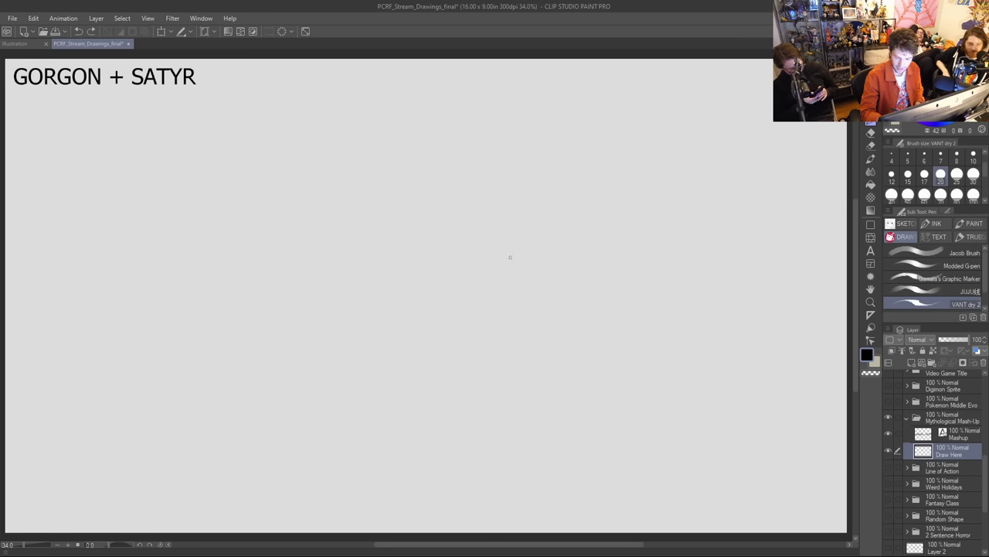
left_click(930, 251)
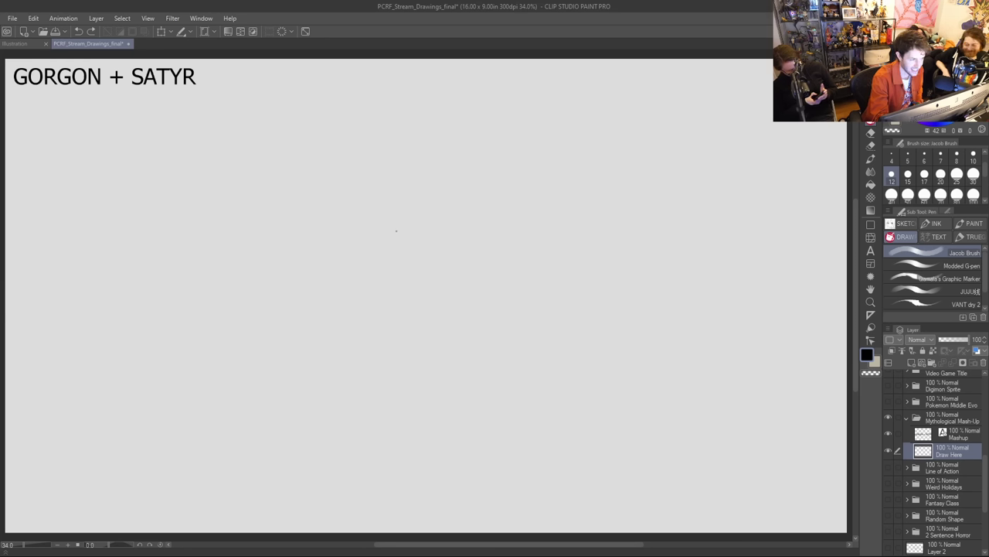
mouse_move(422, 293)
left_mouse_down()
mouse_move(398, 297)
mouse_move(312, 272)
left_mouse_up()
key("ctrl+z")
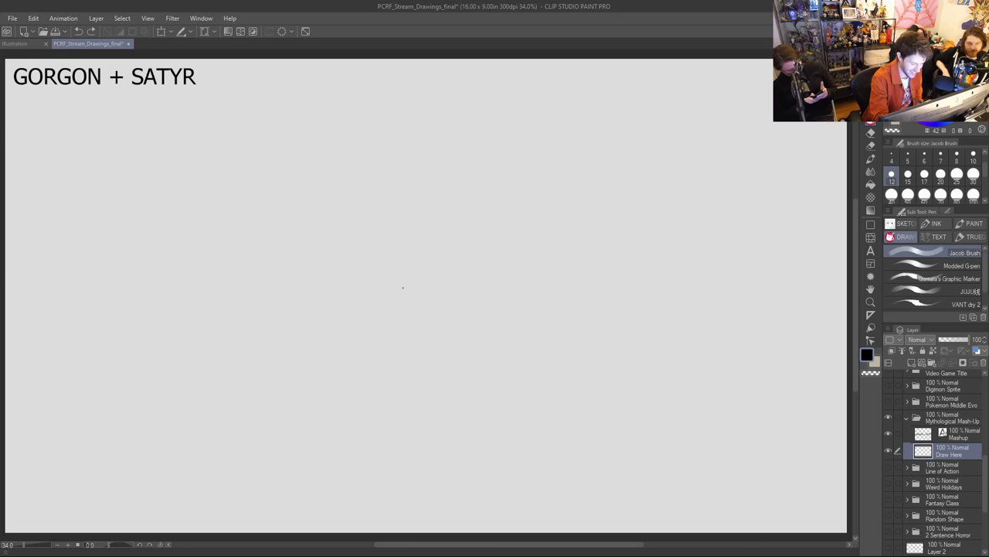
mouse_move(390, 299)
left_mouse_down()
mouse_move(300, 236)
mouse_move(339, 196)
mouse_move(444, 177)
mouse_move(508, 270)
mouse_move(443, 306)
mouse_move(384, 296)
left_mouse_up()
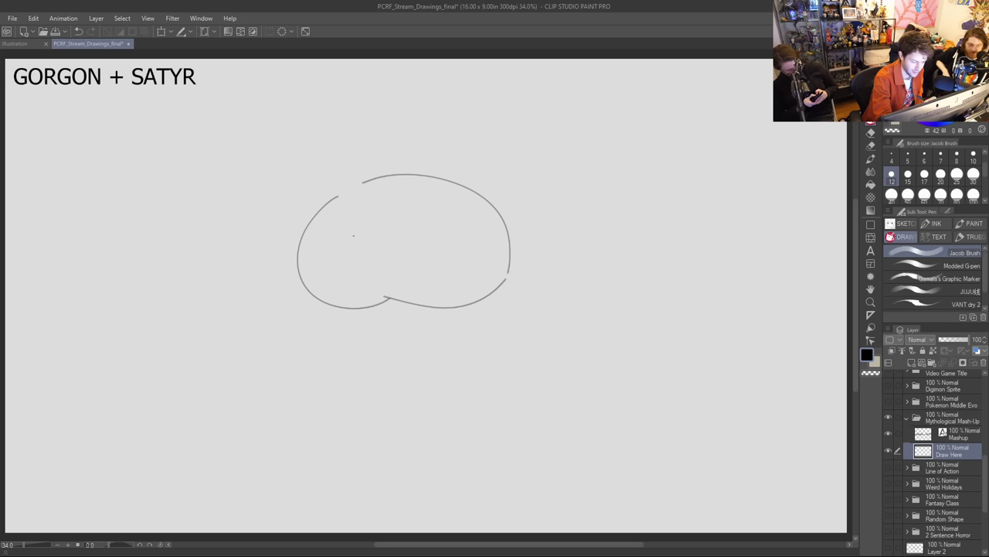
Step: Sketch a bulbous nose with two flared nostrils in the left half of the face
mouse_move(374, 221)
left_mouse_down()
mouse_move(354, 241)
mouse_move(357, 259)
left_mouse_up()
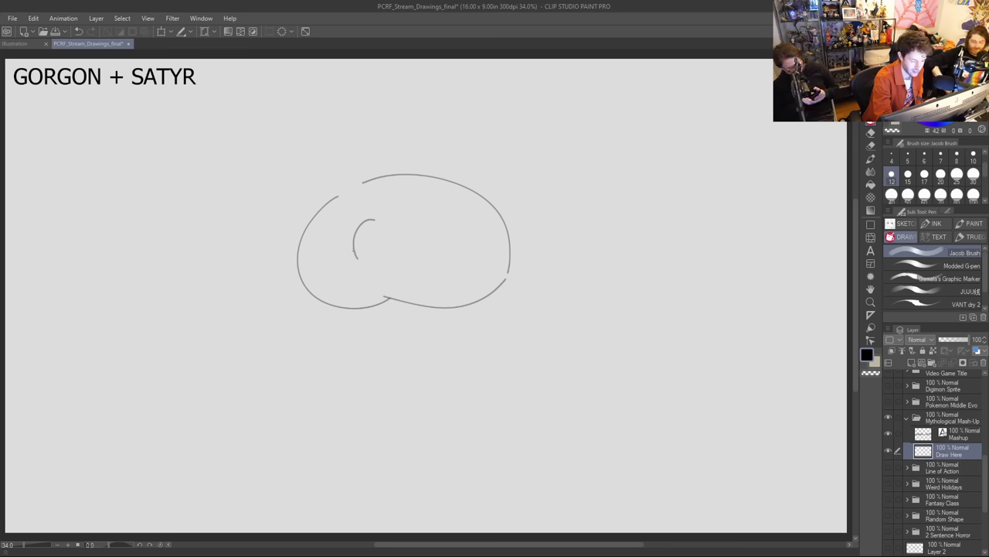
mouse_move(355, 249)
left_mouse_down()
mouse_move(376, 267)
mouse_move(344, 247)
mouse_move(379, 265)
mouse_move(391, 264)
mouse_move(385, 239)
left_mouse_up()
key("ctrl+z")
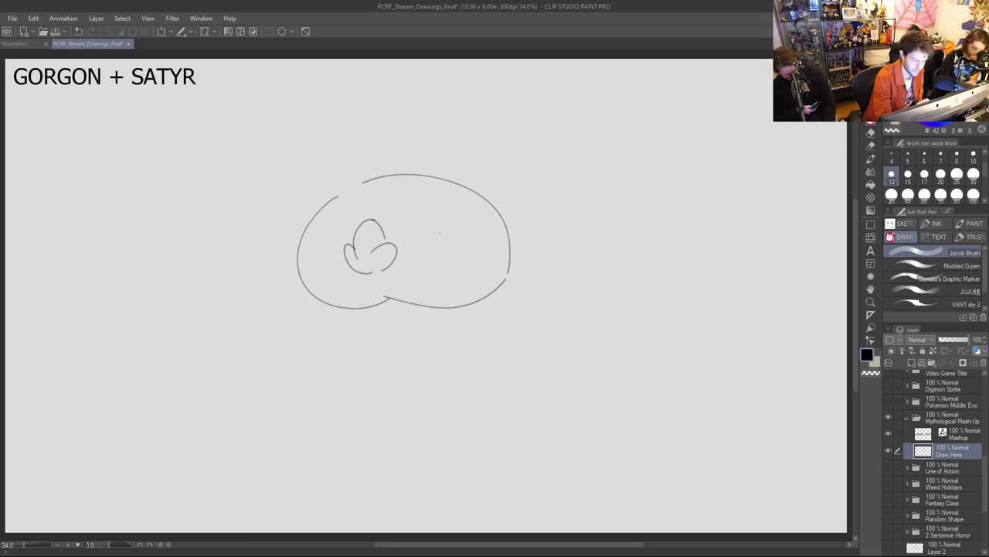
Step: Draw a small round eye on each side of the face and add a narrow vertical slit pupil to both
mouse_move(468, 239)
left_mouse_down()
mouse_move(456, 246)
mouse_move(462, 220)
mouse_move(466, 232)
left_mouse_up()
mouse_move(325, 256)
left_mouse_down()
mouse_move(310, 256)
mouse_move(328, 233)
mouse_move(324, 256)
left_mouse_up()
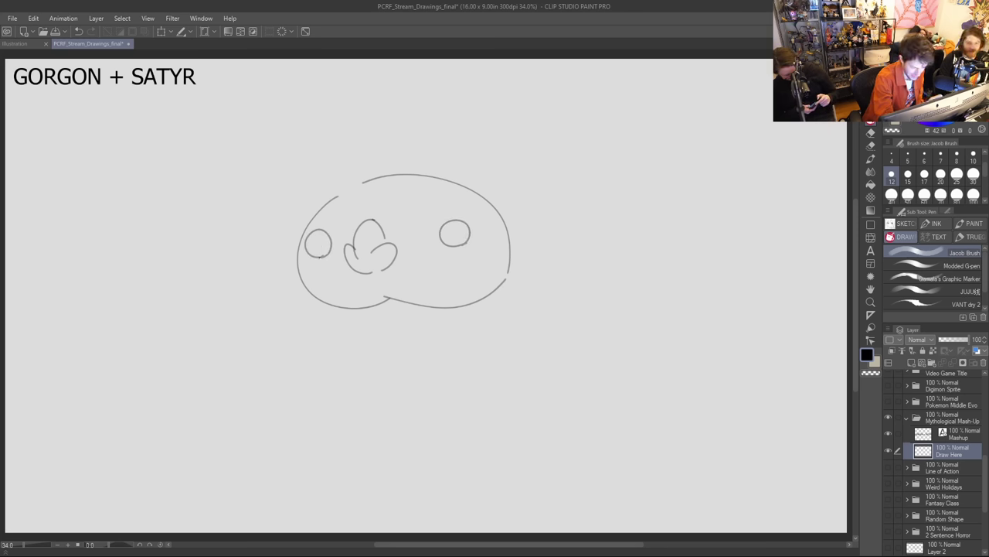
mouse_move(320, 257)
left_mouse_down()
mouse_move(317, 232)
mouse_move(314, 254)
left_mouse_up()
key("ctrl+z")
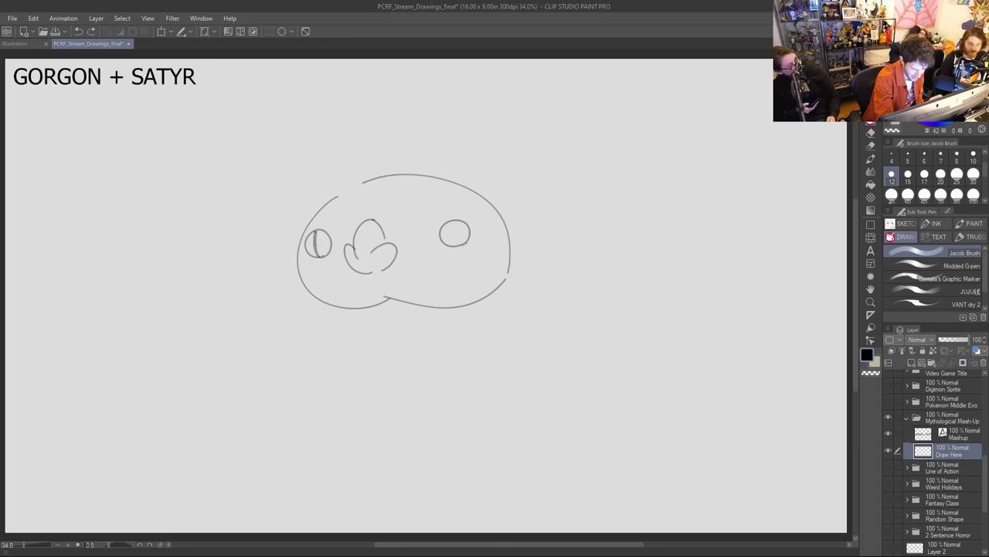
left_click_drag(456, 220, 458, 234)
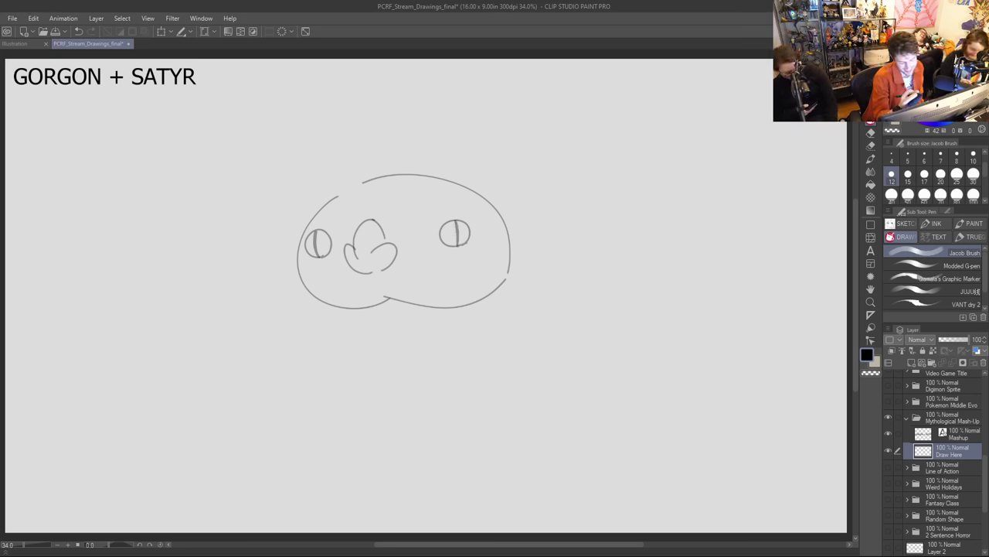
Step: Sketch a wide smiling mouth with a curved upper lip below the nose, and erase the overlapping line at the chin notch
mouse_move(319, 283)
left_mouse_down()
mouse_move(347, 293)
mouse_move(442, 281)
left_mouse_up()
key("ctrl+z")
mouse_move(373, 283)
left_mouse_down()
mouse_move(444, 284)
mouse_move(467, 269)
left_mouse_up()
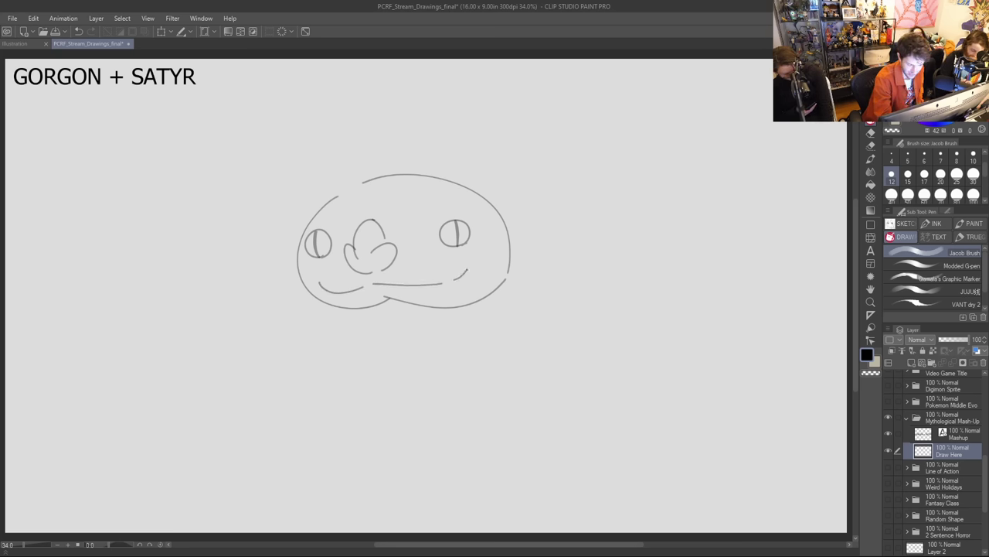
left_click_drag(341, 264, 320, 283)
key("ctrl+z")
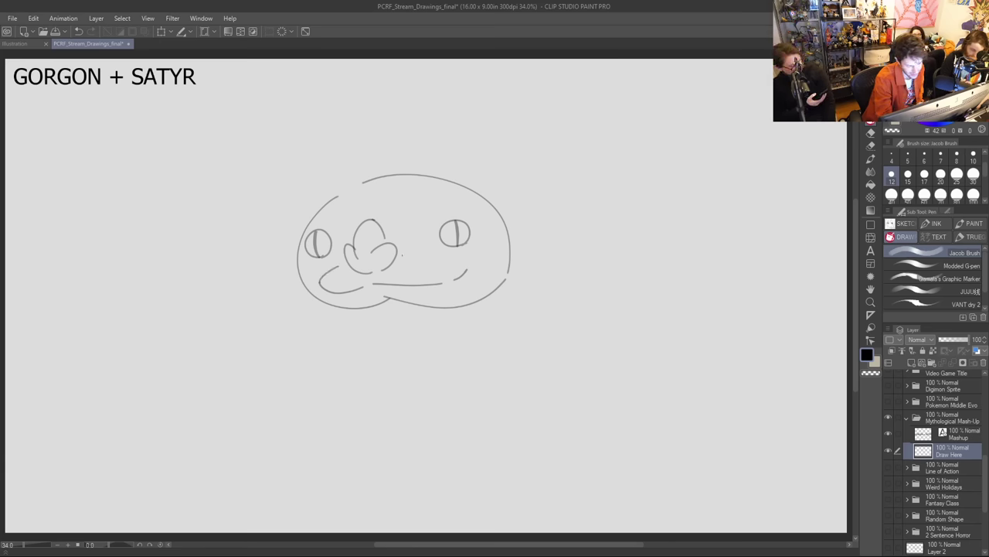
key("e")
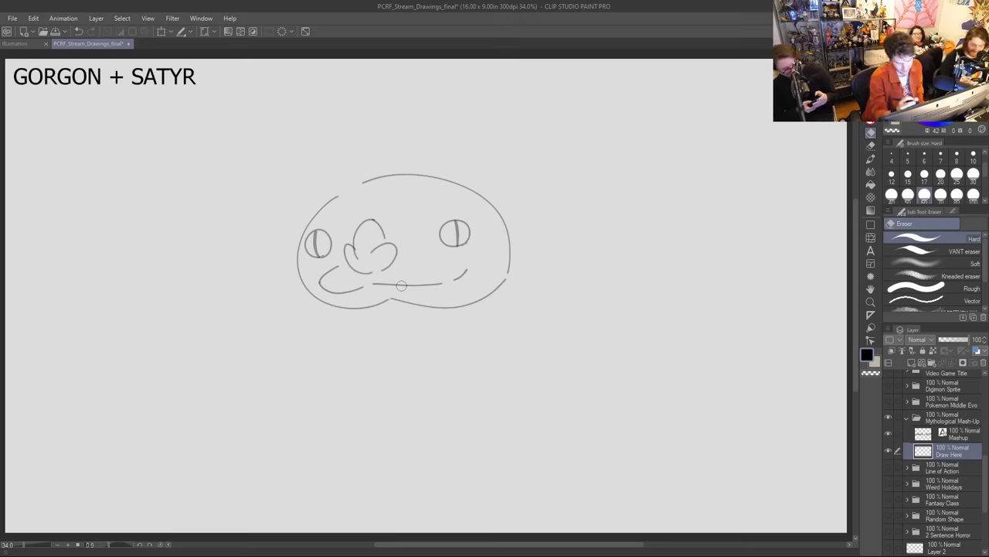
Step: Draw a curled horn with a small pointed ear above the left eye, and erase the head line crossing its base
key("p")
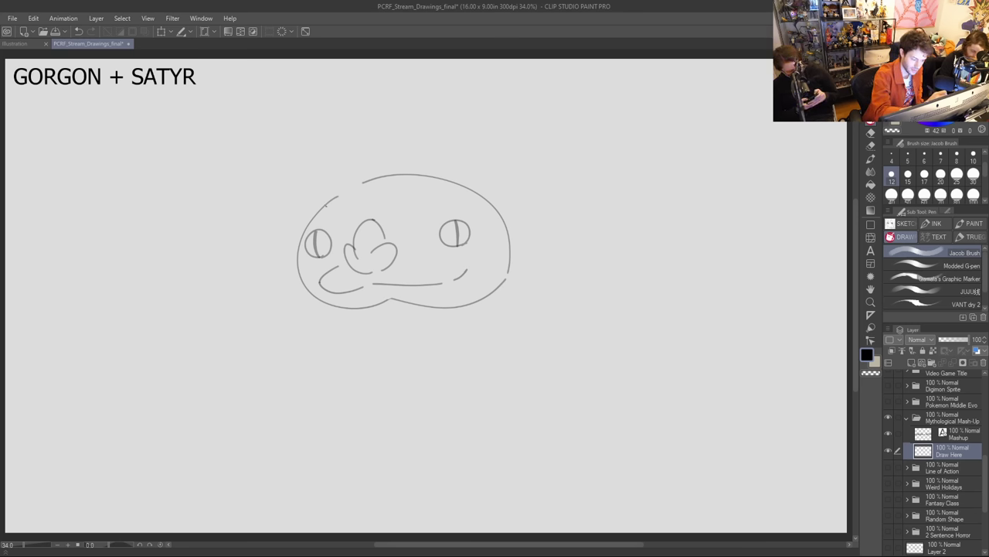
mouse_move(326, 204)
left_mouse_down()
mouse_move(311, 164)
mouse_move(322, 116)
left_mouse_up()
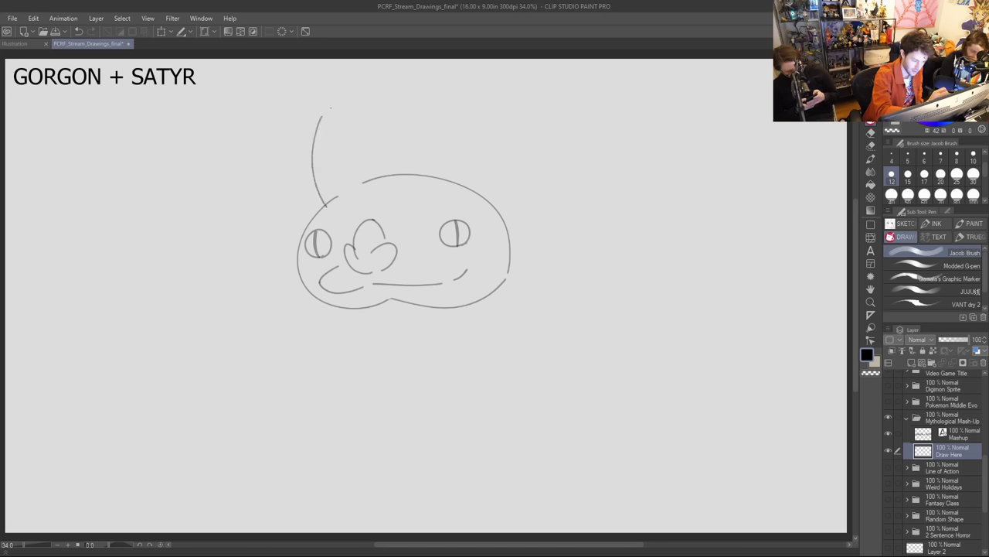
key("ctrl+z")
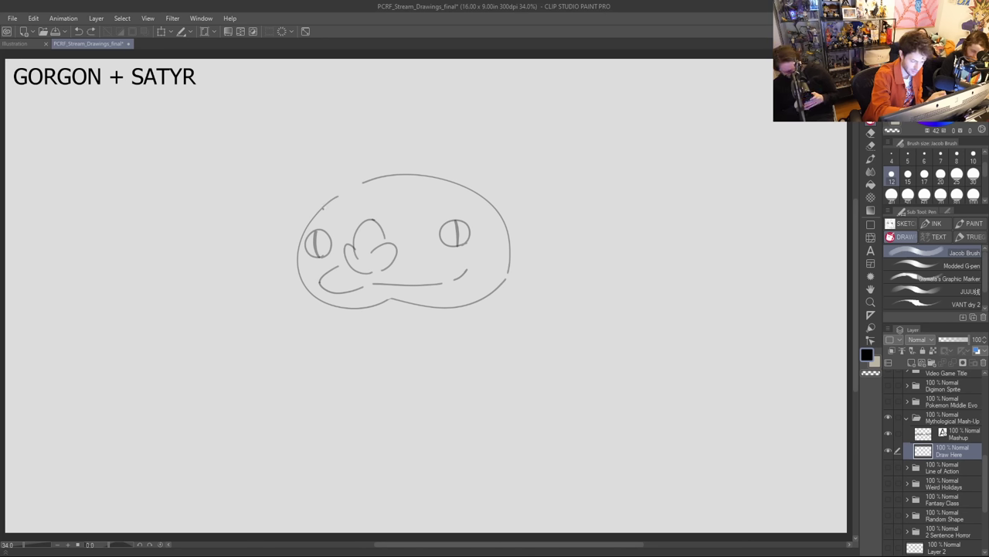
mouse_move(321, 210)
left_mouse_down()
mouse_move(325, 131)
mouse_move(349, 146)
left_mouse_up()
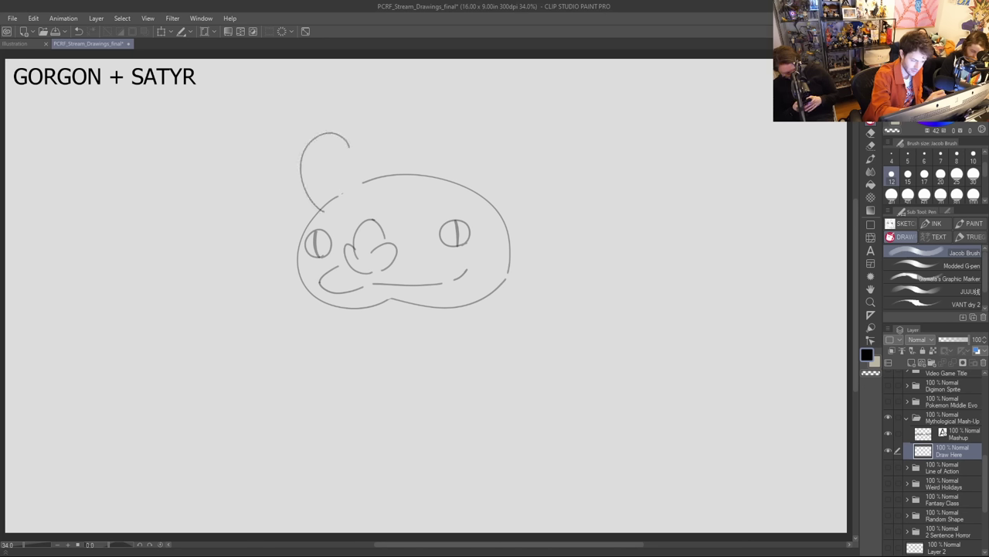
mouse_move(341, 197)
left_mouse_down()
mouse_move(325, 212)
mouse_move(322, 167)
left_mouse_up()
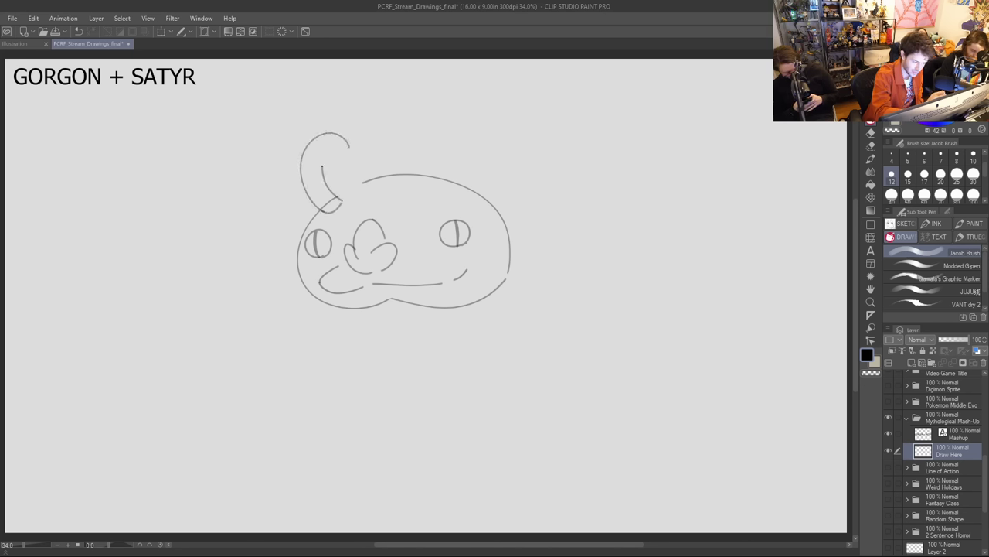
key("ctrl+z")
key("ctrl+z")
mouse_move(346, 198)
left_mouse_down()
mouse_move(324, 211)
mouse_move(327, 161)
mouse_move(334, 175)
mouse_move(279, 164)
mouse_move(290, 175)
mouse_move(279, 164)
mouse_move(300, 162)
left_mouse_up()
key("ctrl+z")
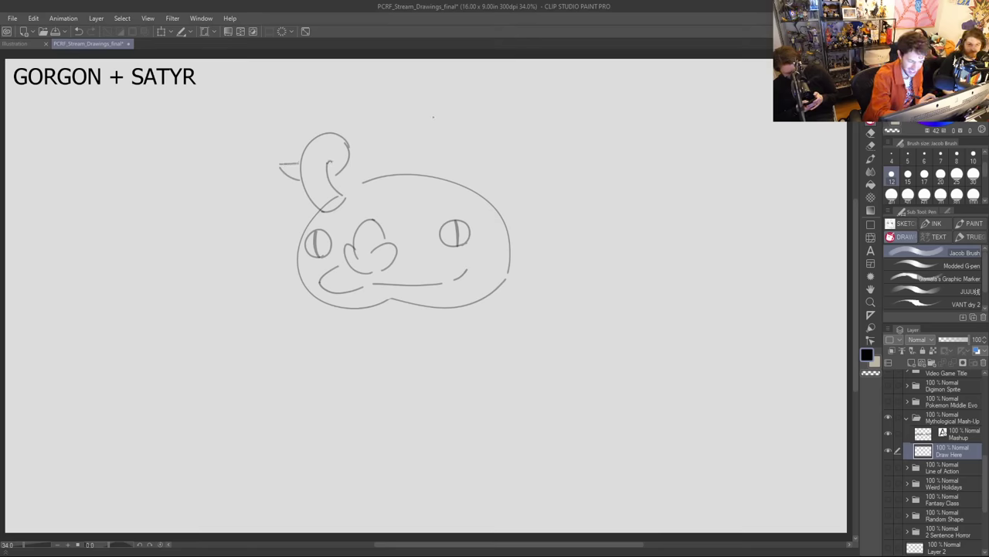
key("e")
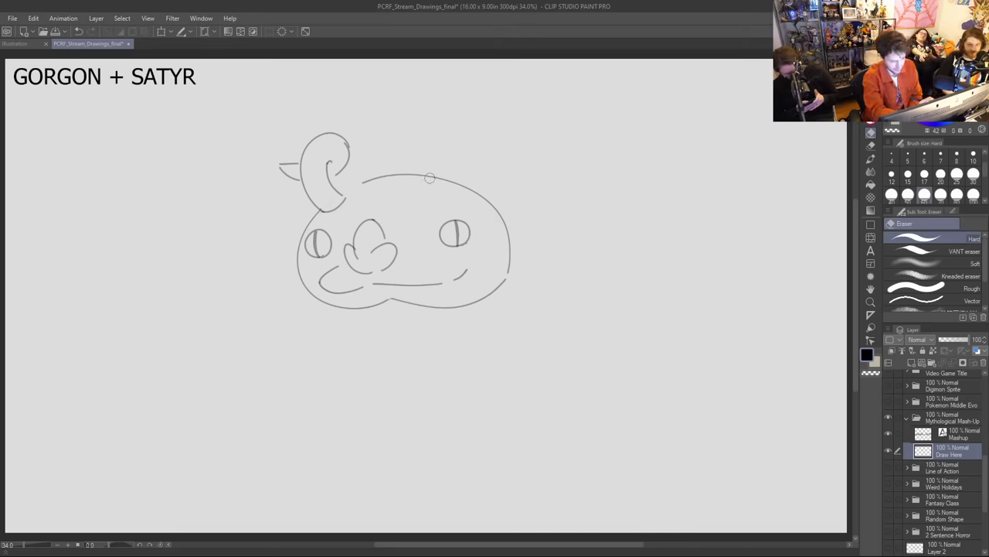
Step: Draw a matching curled horn with a pointed ear above the right eye, and close its base with a curve
key("p")
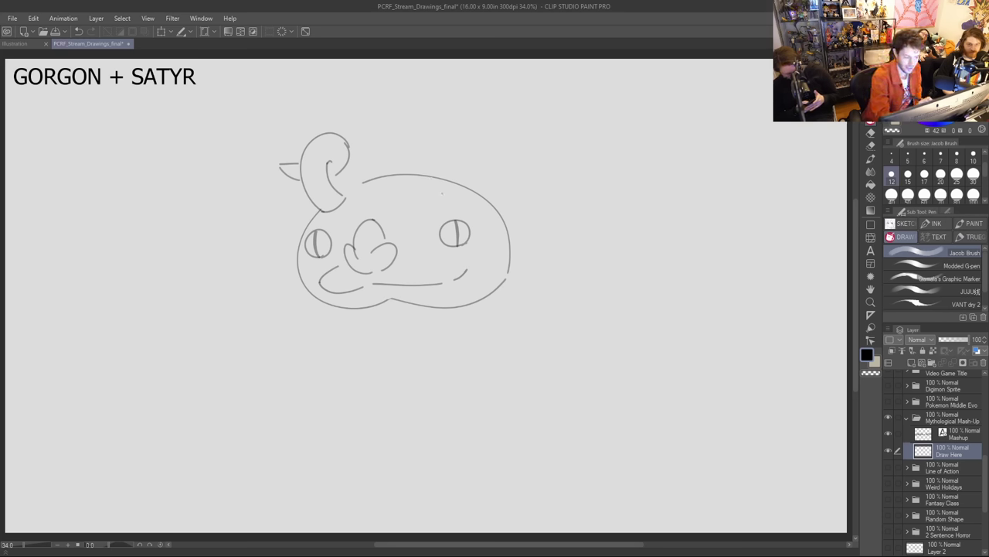
left_click_drag(441, 196, 480, 142)
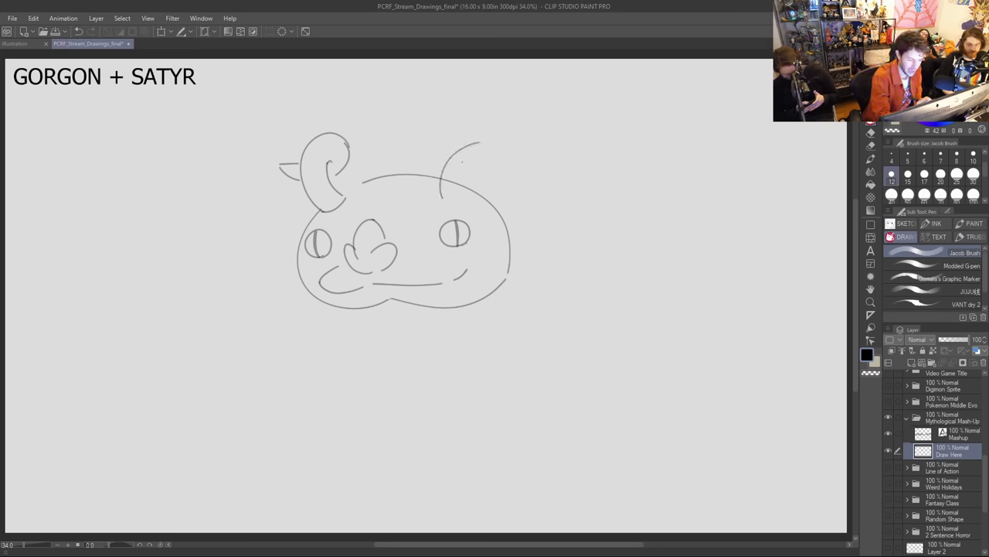
key("ctrl+z")
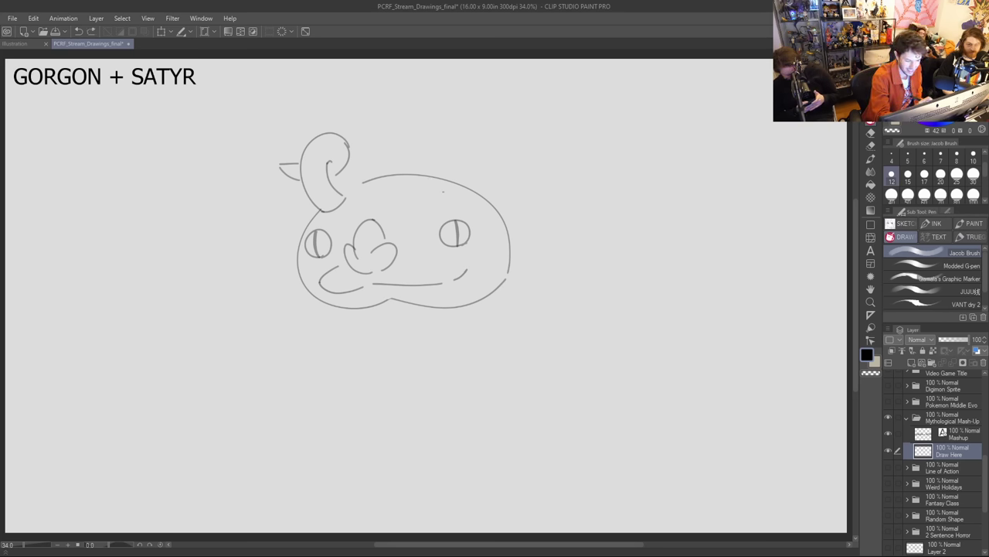
left_click_drag(440, 192, 454, 150)
key("ctrl+z")
left_click_drag(441, 190, 443, 145)
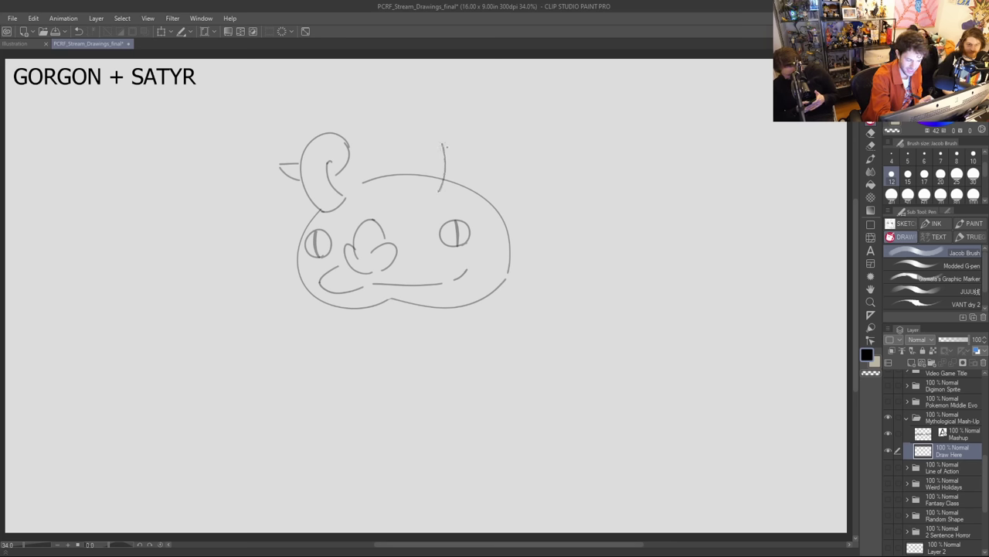
mouse_move(459, 201)
left_mouse_down()
mouse_move(462, 144)
mouse_move(471, 149)
mouse_move(436, 144)
mouse_move(455, 160)
mouse_move(453, 130)
mouse_move(433, 153)
mouse_move(490, 153)
mouse_move(475, 172)
left_mouse_up()
key("ctrl+z")
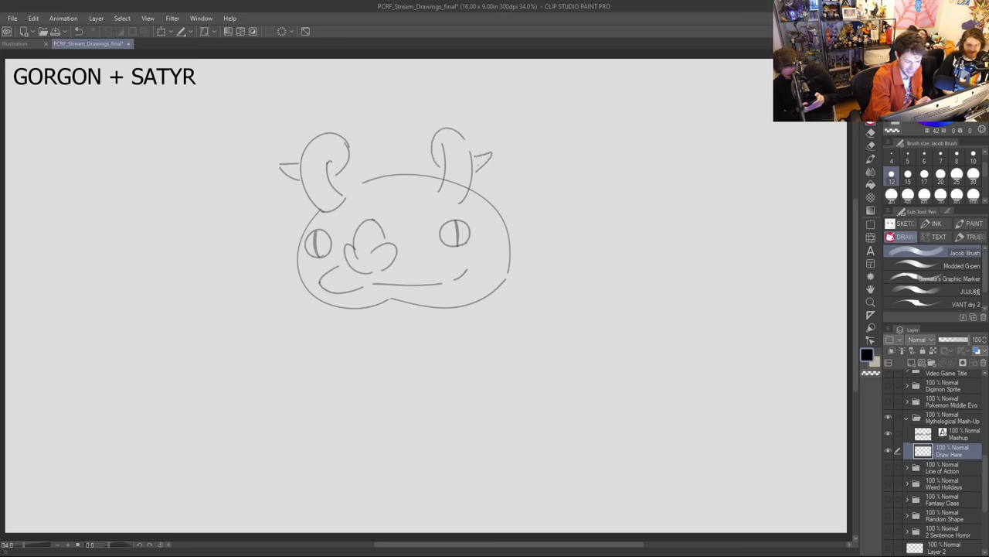
left_click_drag(437, 192, 463, 198)
key("ctrl+z")
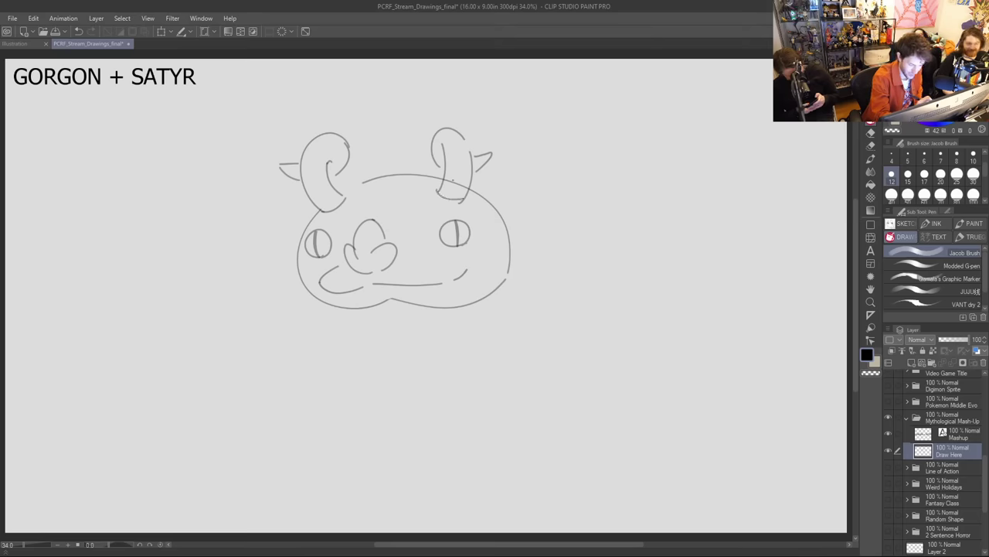
Step: Erase the head line running through the right horn and touch up the horn's outer edge and inner curl
key("ctrl+z")
key("ctrl+z")
key("ctrl+y")
key("ctrl+y")
key("e")
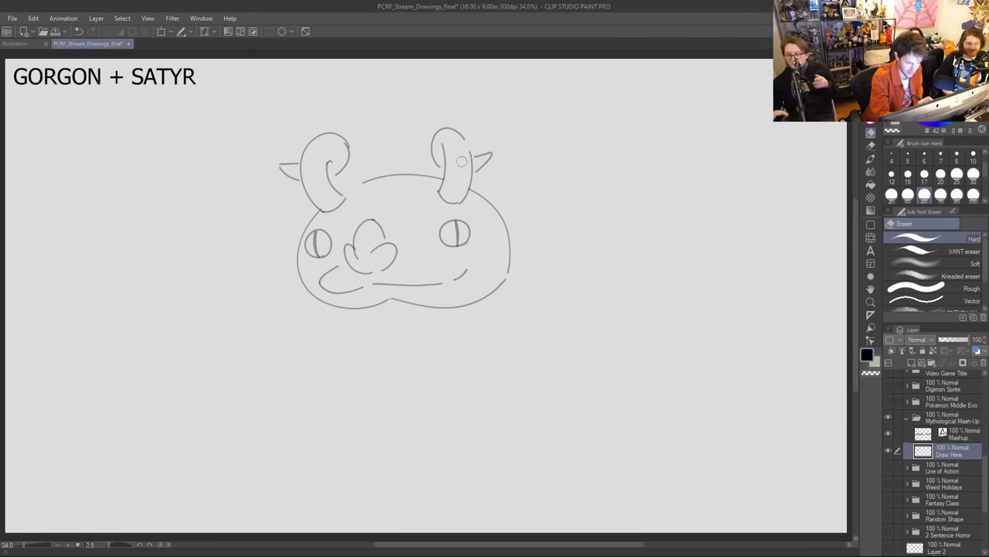
key("p")
left_click_drag(466, 142, 445, 169)
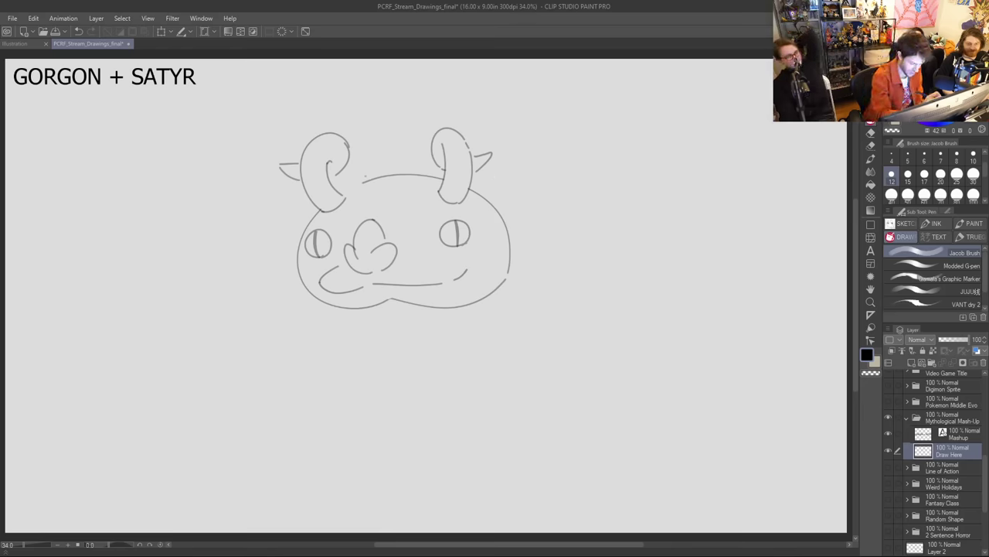
Step: Erase the top of the head outline between the two horns and return to the Jacob Brush
key("e")
left_click_drag(360, 182, 439, 176)
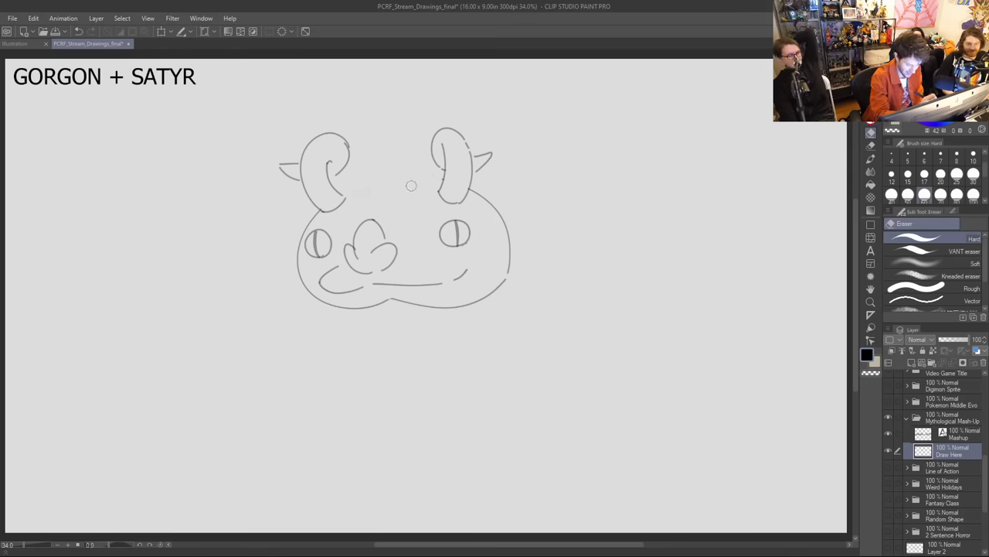
key("p")
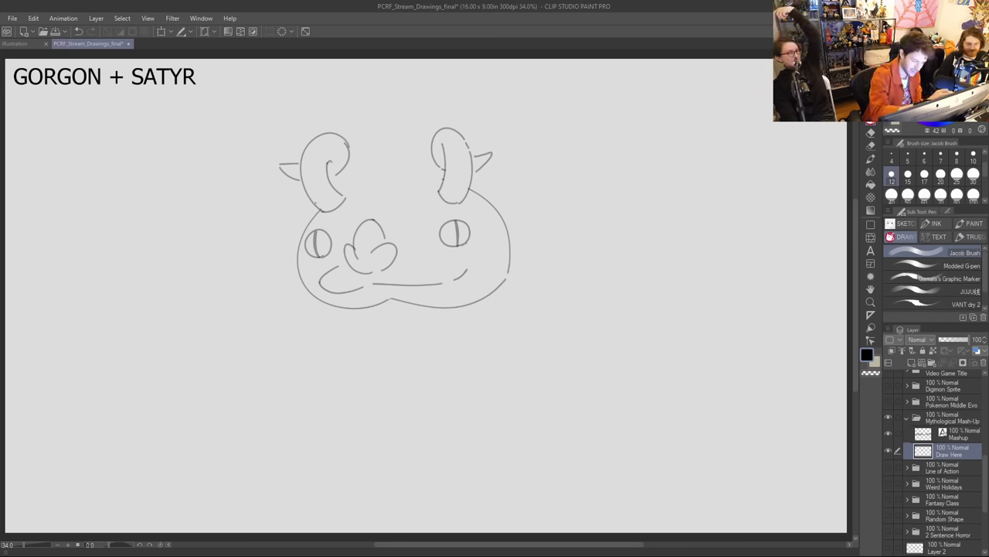
Step: Draw the top of the head between the horns and add two snake heads with eyes to the head's left side
left_click_drag(348, 188, 424, 181)
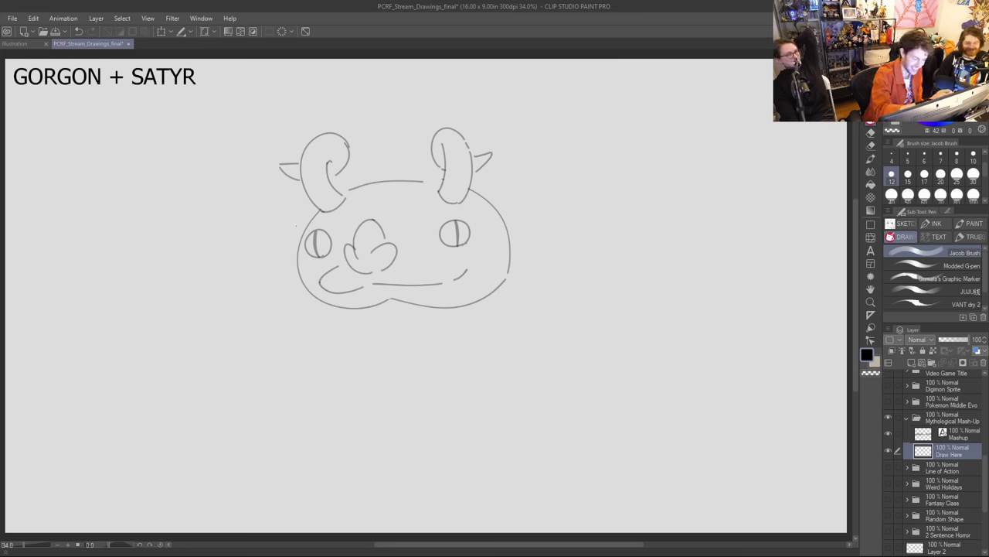
mouse_move(304, 230)
left_mouse_down()
mouse_move(273, 204)
mouse_move(311, 215)
mouse_move(290, 224)
mouse_move(300, 245)
mouse_move(270, 235)
mouse_move(266, 224)
mouse_move(300, 229)
left_mouse_up()
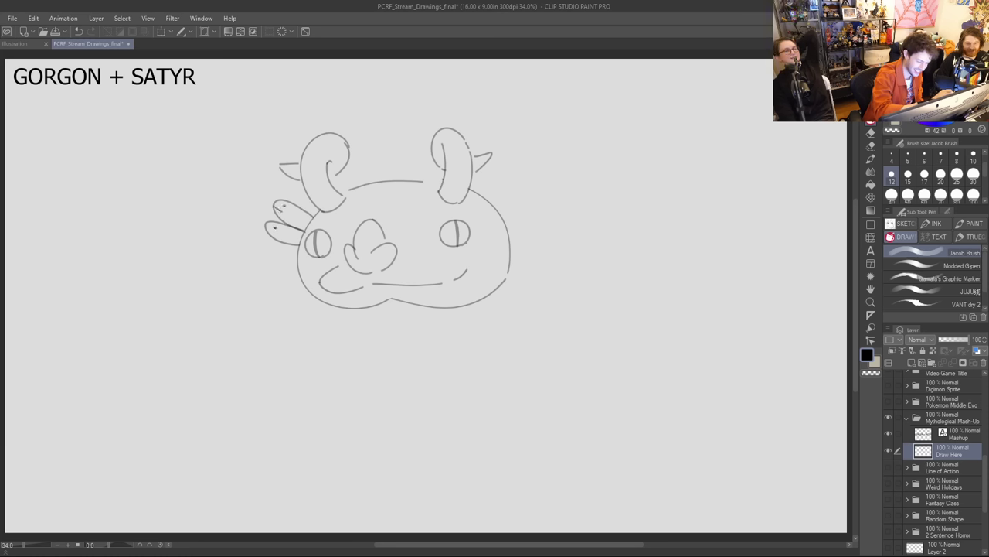
left_click_drag(268, 230, 277, 233)
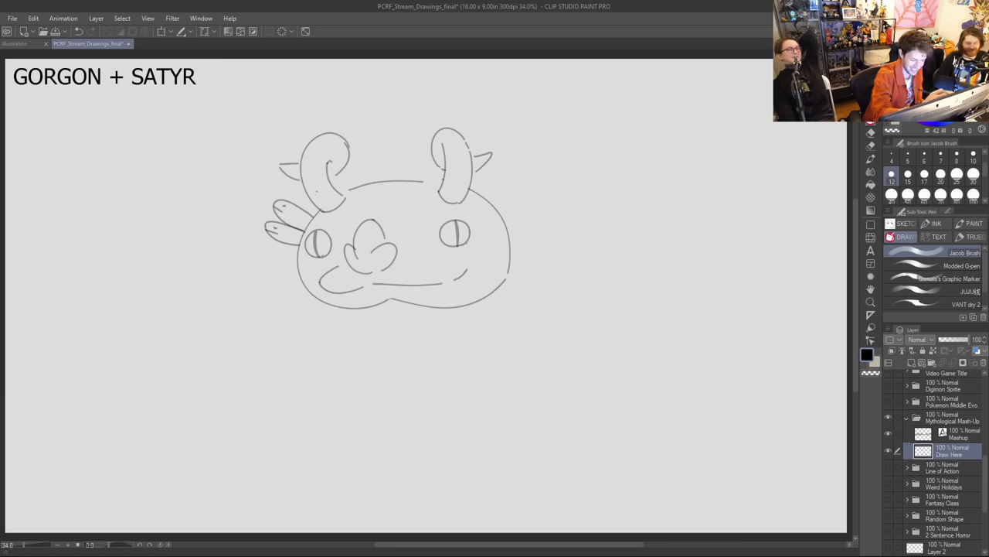
Step: Draw three upright snakes between the horns and two on the head's right side, erasing the head outline inside the right ones
mouse_move(359, 184)
left_mouse_down()
mouse_move(361, 151)
mouse_move(382, 179)
mouse_move(385, 152)
mouse_move(406, 168)
mouse_move(396, 171)
mouse_move(406, 147)
mouse_move(412, 182)
left_mouse_up()
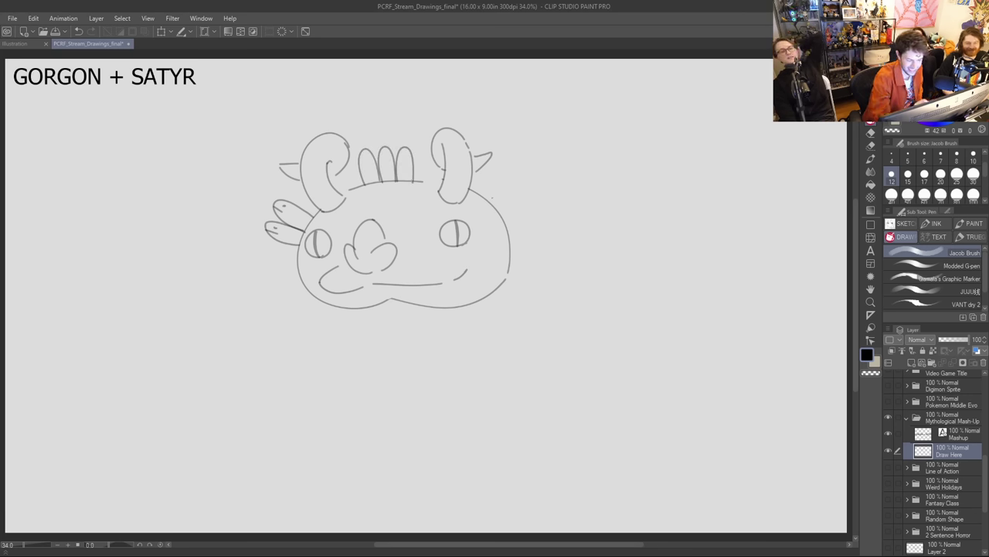
mouse_move(490, 200)
left_mouse_down()
mouse_move(511, 179)
mouse_move(519, 196)
mouse_move(490, 224)
mouse_move(515, 188)
mouse_move(495, 222)
mouse_move(490, 199)
mouse_move(513, 208)
mouse_move(494, 224)
mouse_move(498, 249)
mouse_move(529, 231)
mouse_move(496, 247)
left_mouse_up()
key("ctrl+z")
key("ctrl+z")
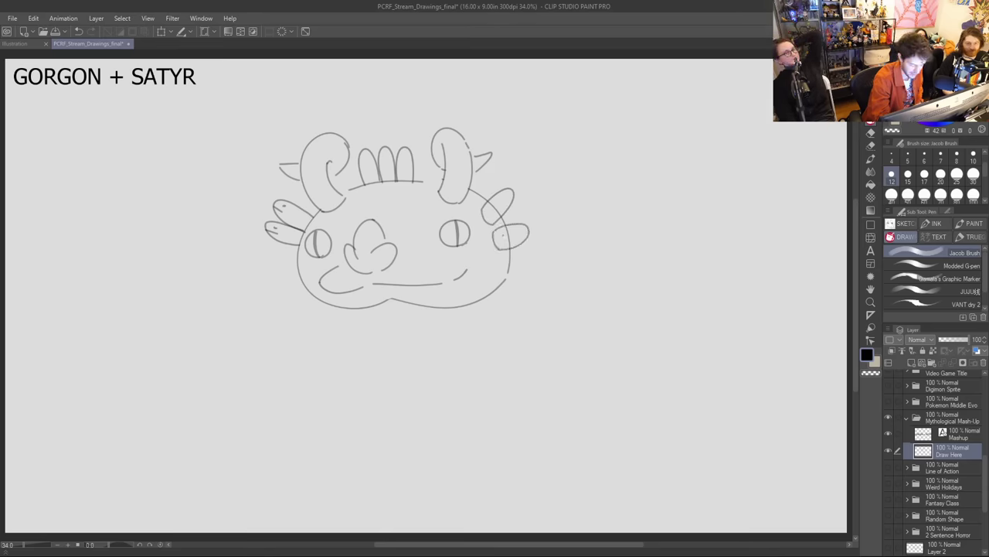
key("e")
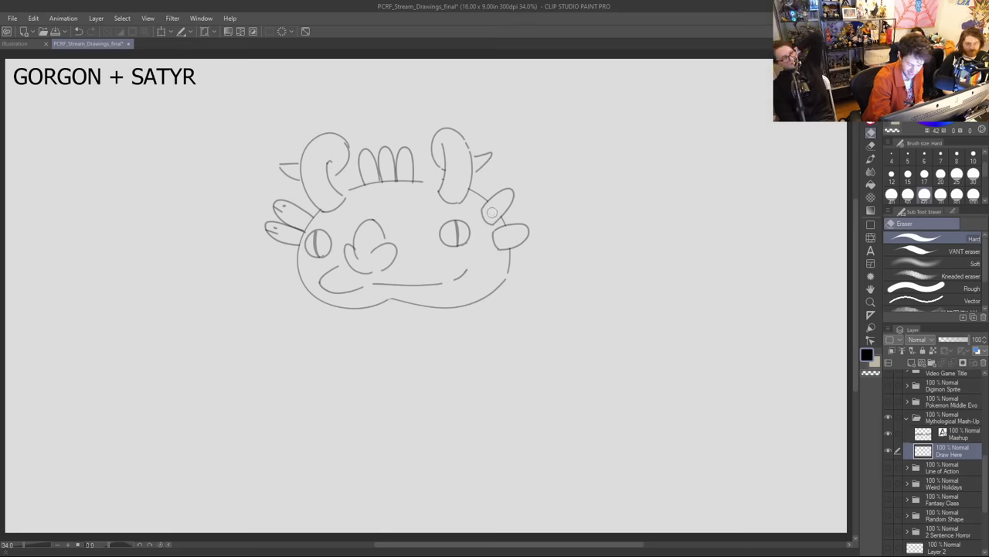
Step: Draw eyes on the top and right snakes with the Jacob Brush, and add forked tongues to all seven snakes
key("p")
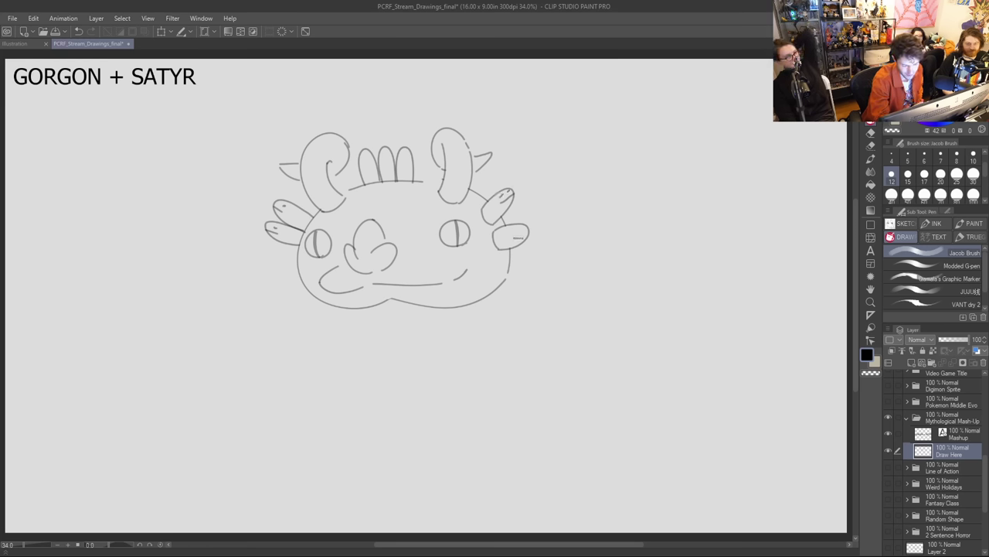
left_click_drag(523, 233, 530, 229)
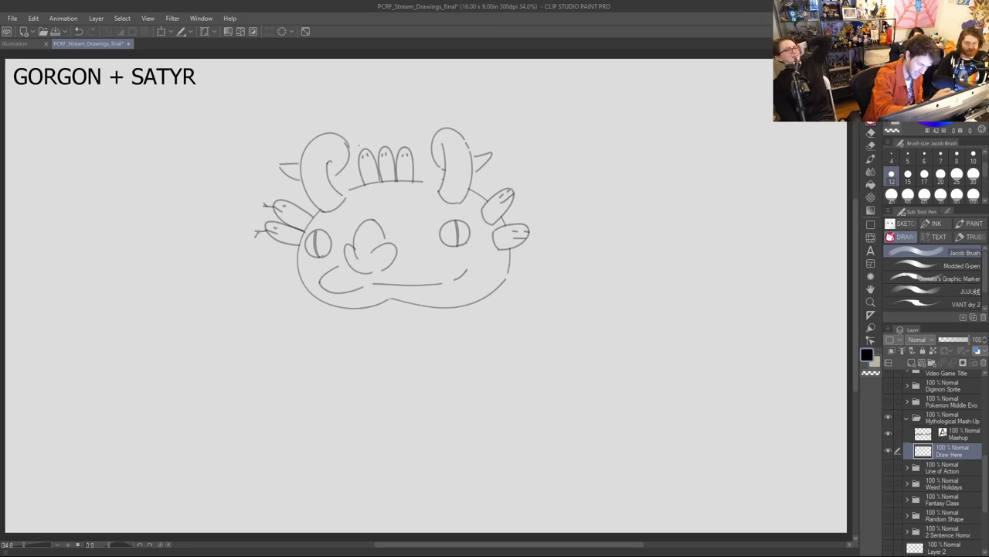
left_click_drag(357, 138, 384, 147)
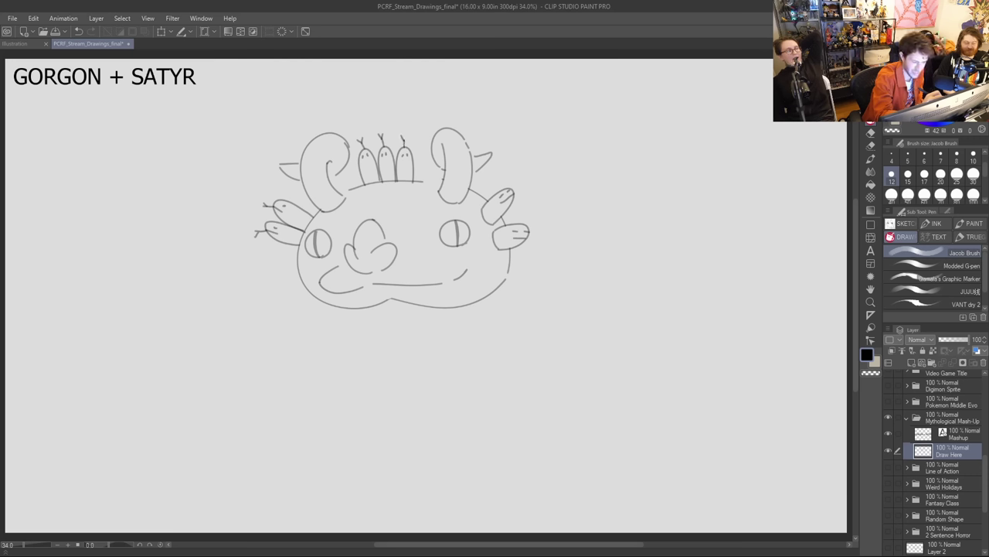
left_click_drag(511, 193, 523, 197)
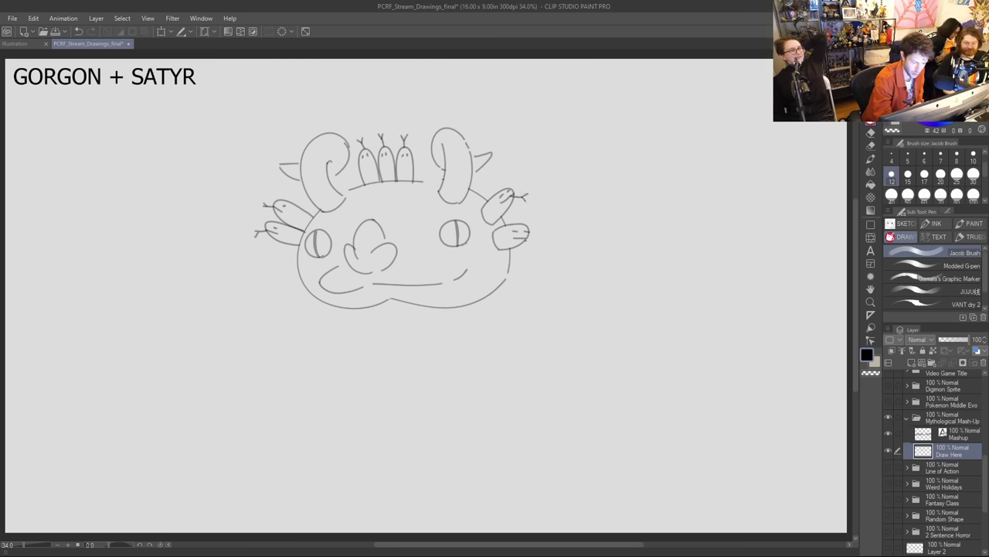
left_click_drag(530, 241, 535, 251)
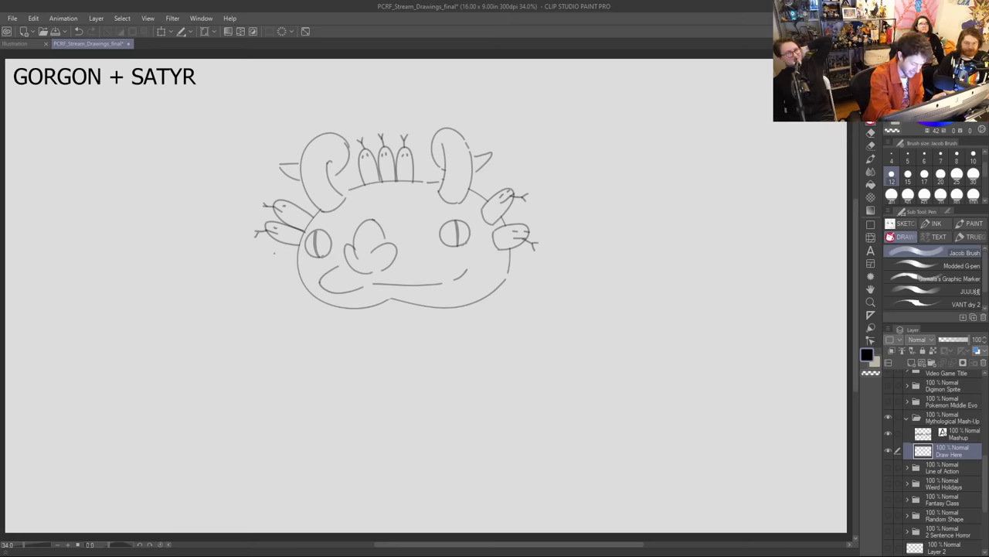
key("m")
mouse_move(290, 257)
left_mouse_down()
mouse_move(243, 243)
mouse_move(254, 218)
mouse_move(276, 216)
mouse_move(286, 246)
left_mouse_up()
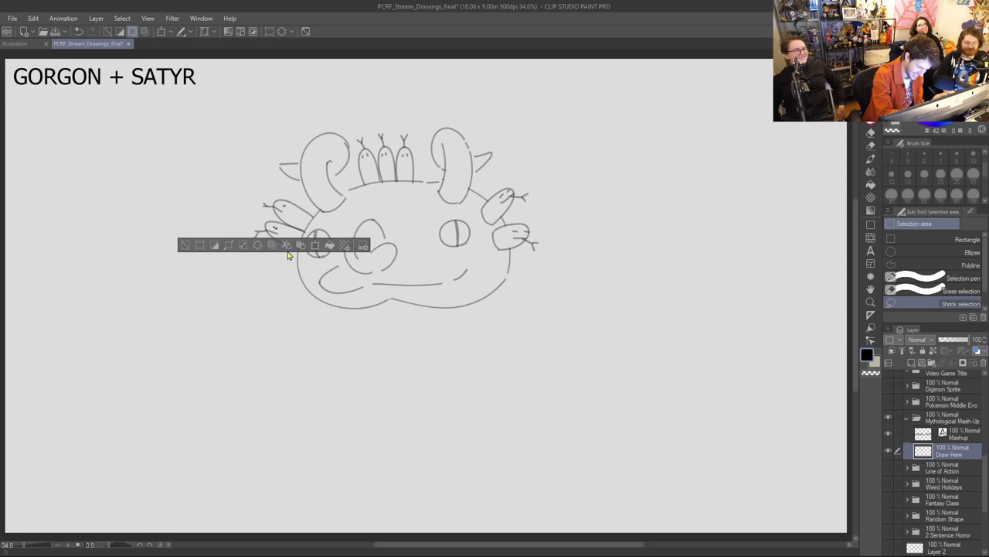
left_click(286, 245)
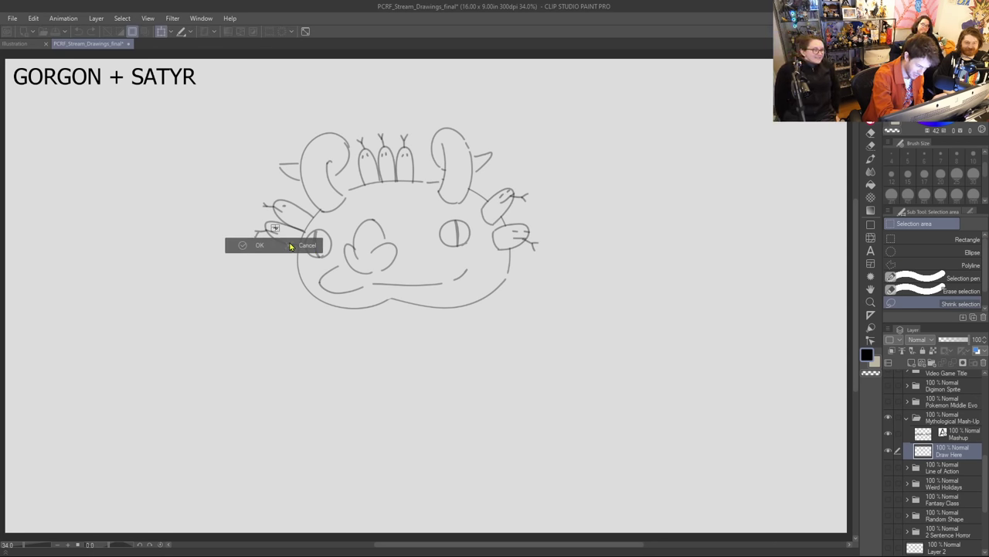
left_click(290, 246)
key("ctrl+d")
mouse_move(287, 257)
left_mouse_down()
mouse_move(263, 217)
mouse_move(303, 226)
mouse_move(287, 257)
left_mouse_up()
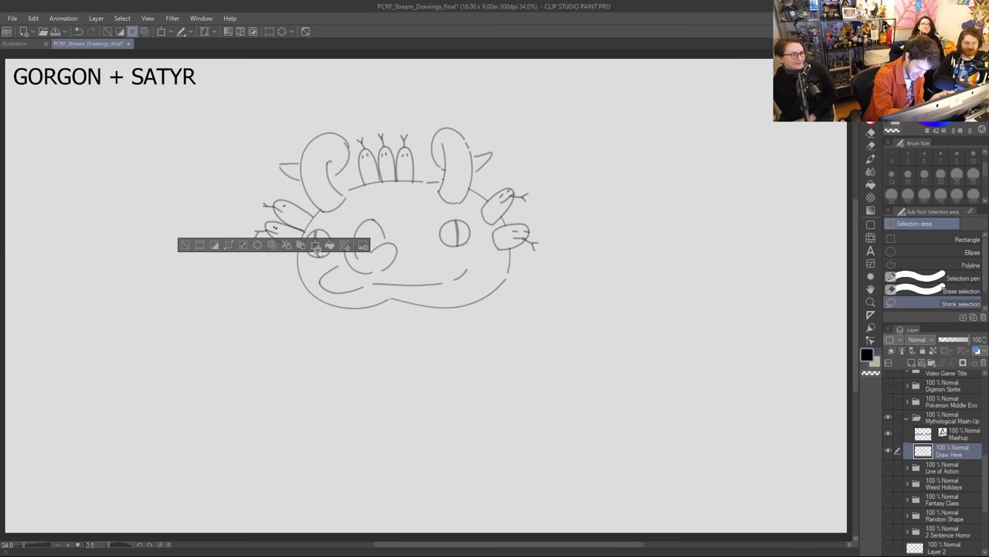
left_click(314, 245)
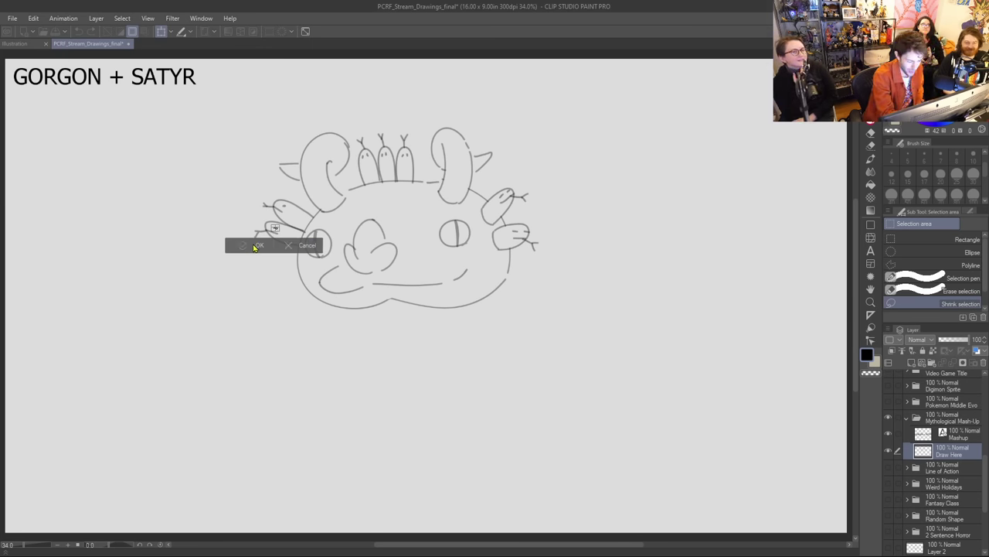
left_click(249, 246)
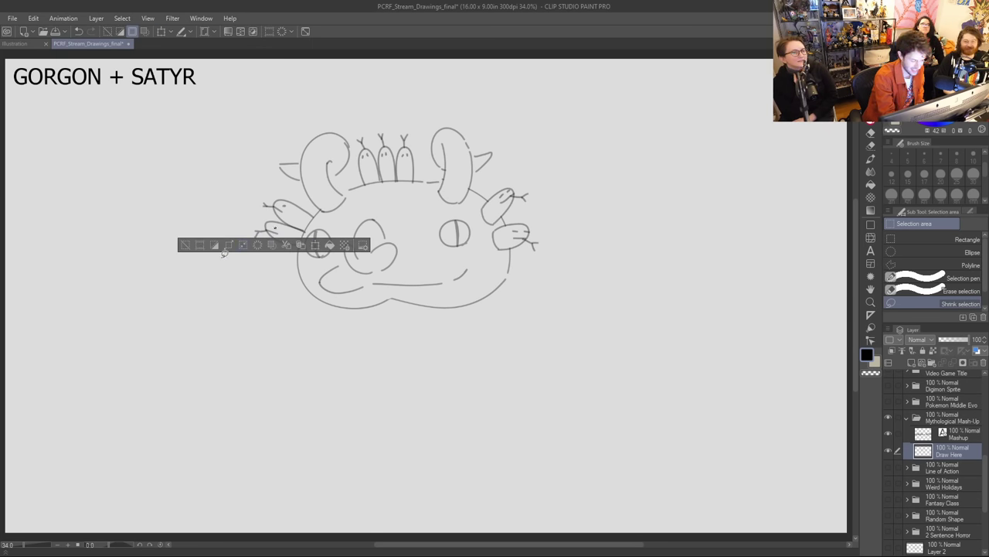
left_click(184, 246)
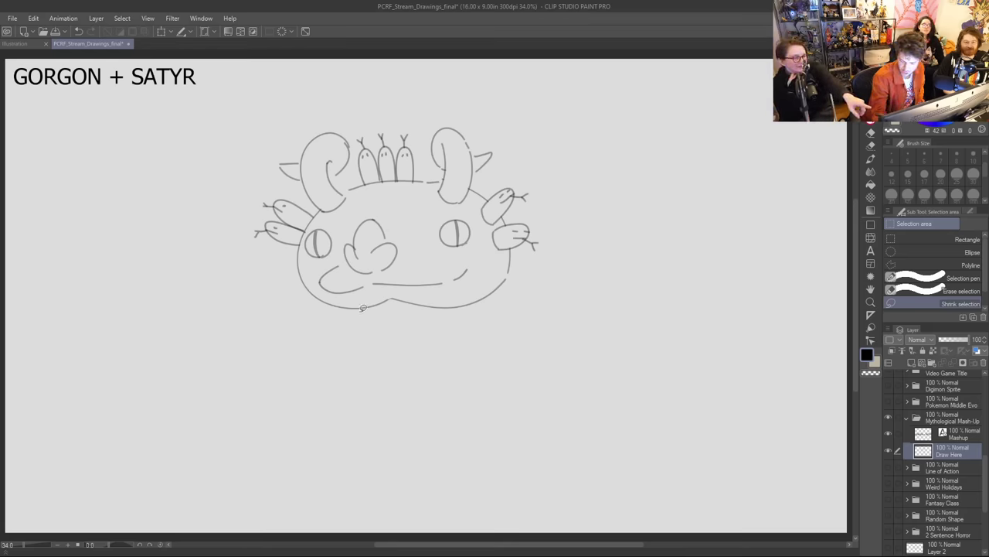
Step: Lasso the lower snake beside the left eye and rotate it slightly away from the upper snake
key("l")
mouse_move(277, 258)
left_mouse_down()
mouse_move(259, 248)
mouse_move(269, 214)
mouse_move(306, 227)
mouse_move(296, 250)
left_mouse_up()
left_click(314, 278)
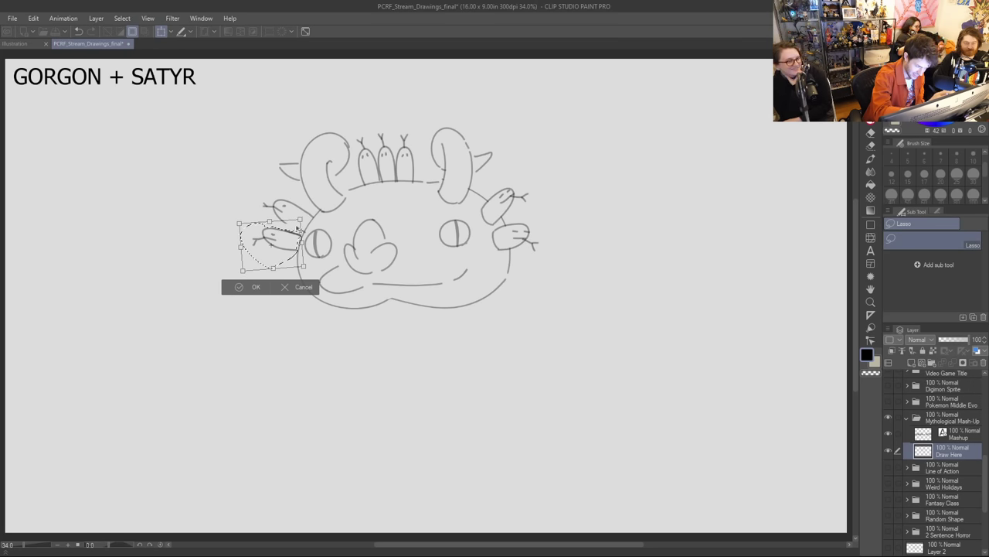
Step: Apply the transform to the lower snake on the head's left side, deselect it and touch up the line joining it to the head
left_click(246, 288)
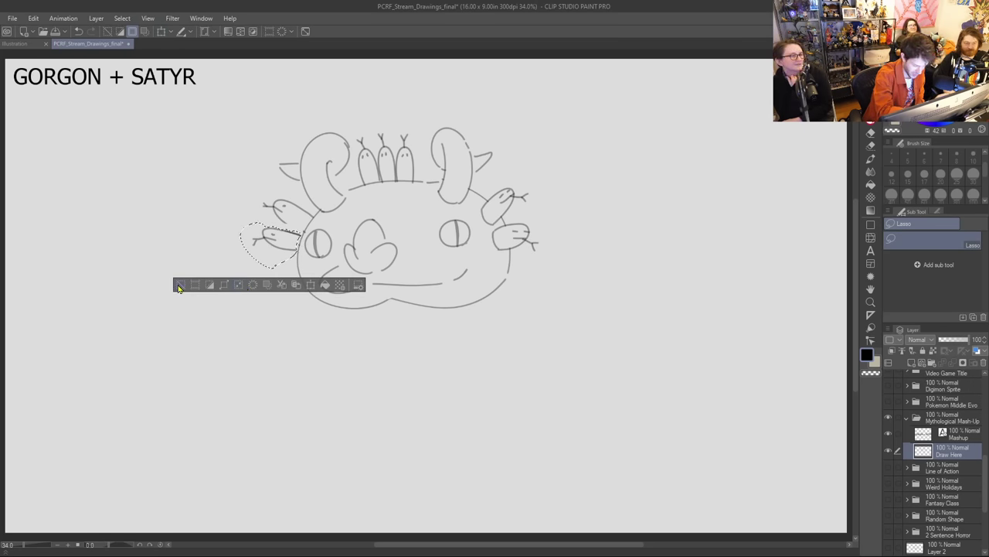
left_click(179, 286)
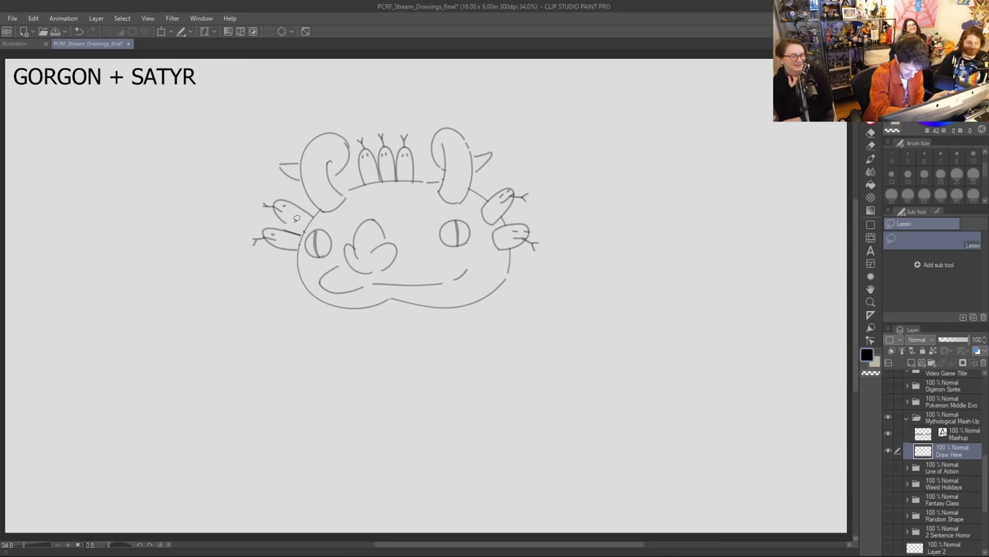
key("p")
left_click_drag(284, 223, 300, 229)
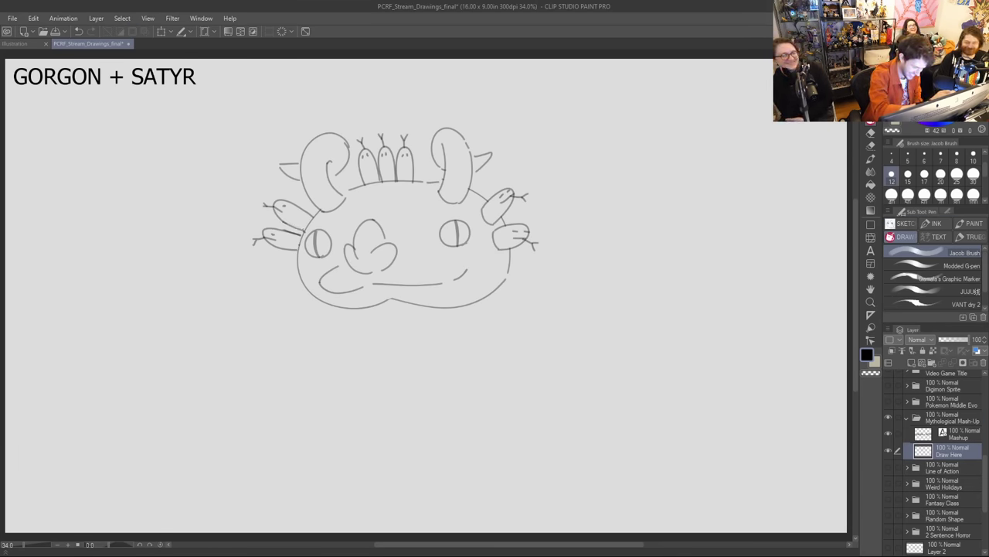
key("e")
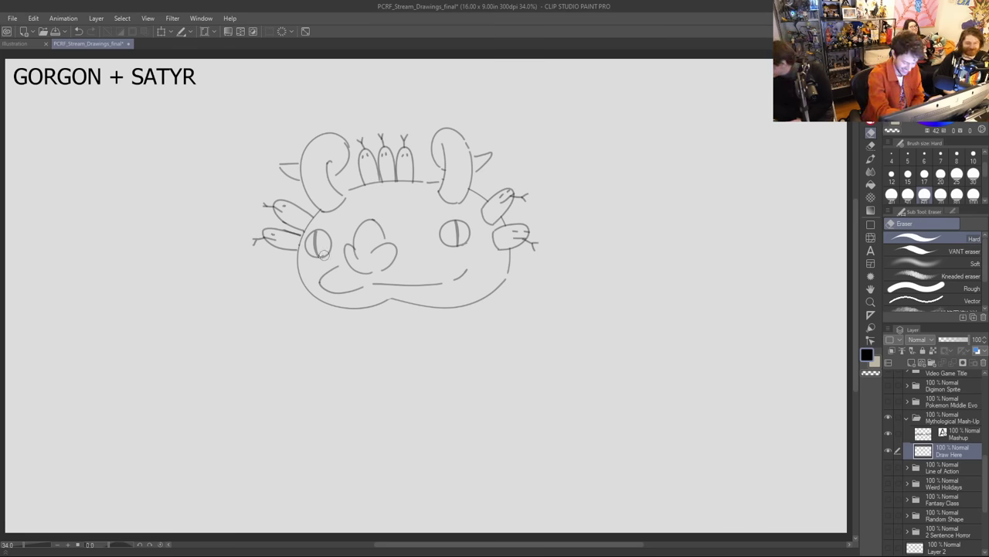
Step: Lasso the creature's left-hand eye, transform it into a narrower, slightly smaller oval and deselect it
left_click(871, 108)
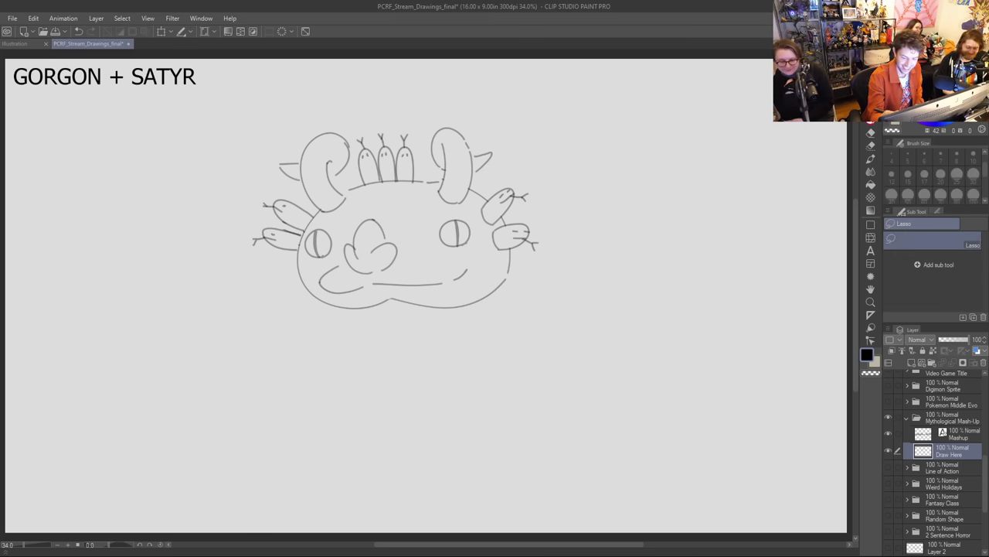
mouse_move(329, 260)
left_mouse_down()
mouse_move(308, 255)
mouse_move(306, 229)
mouse_move(334, 232)
mouse_move(331, 263)
mouse_move(308, 260)
left_mouse_up()
left_click(354, 283)
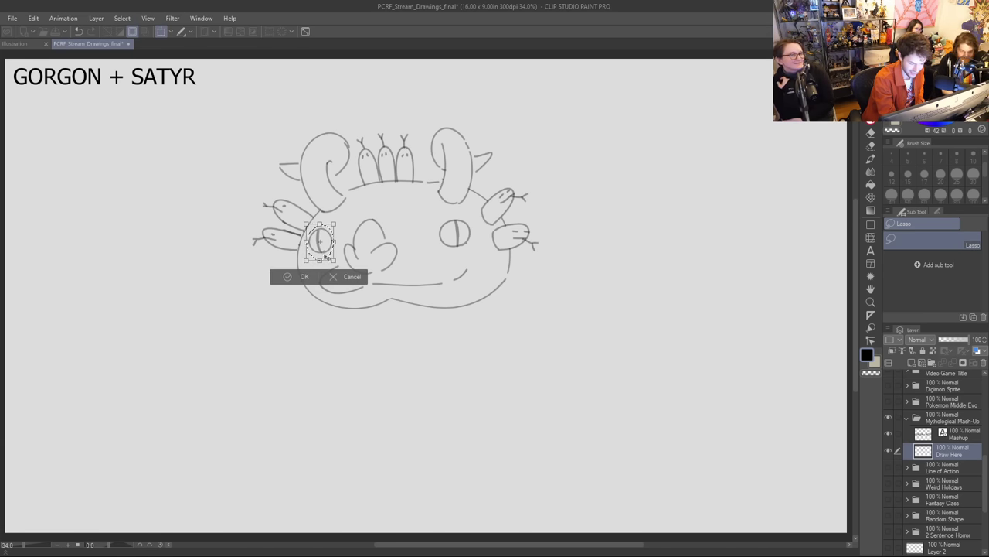
left_click(298, 277)
left_click(233, 278)
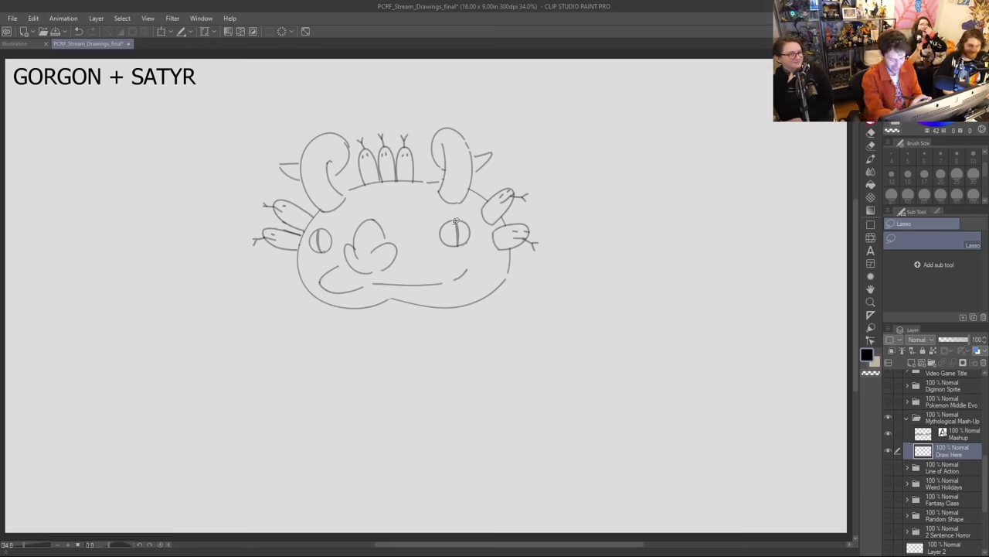
Step: Draw the body outline below the head with the Jacob Brush: a long curved front, a rounded belly and the back line
key("p")
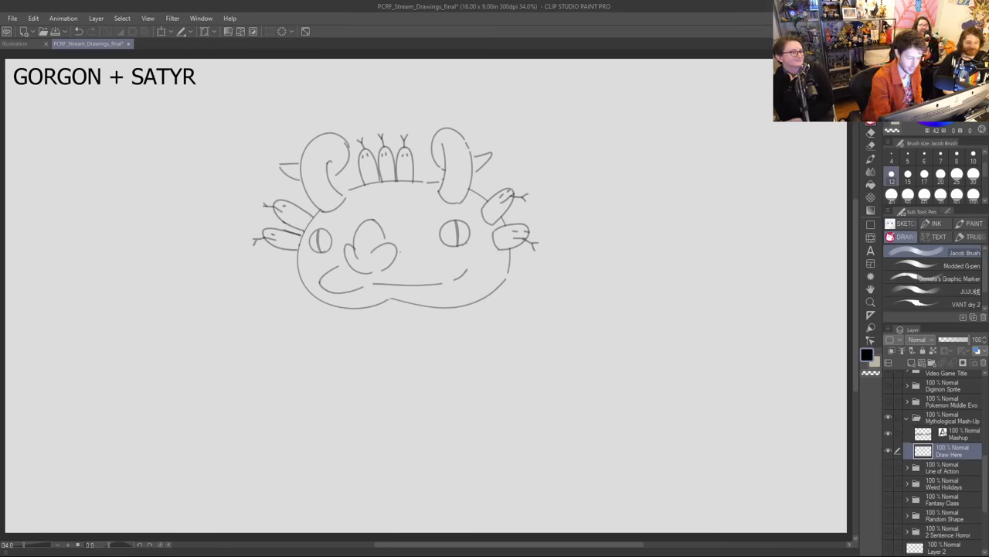
left_click_drag(340, 309, 357, 394)
key("ctrl+z")
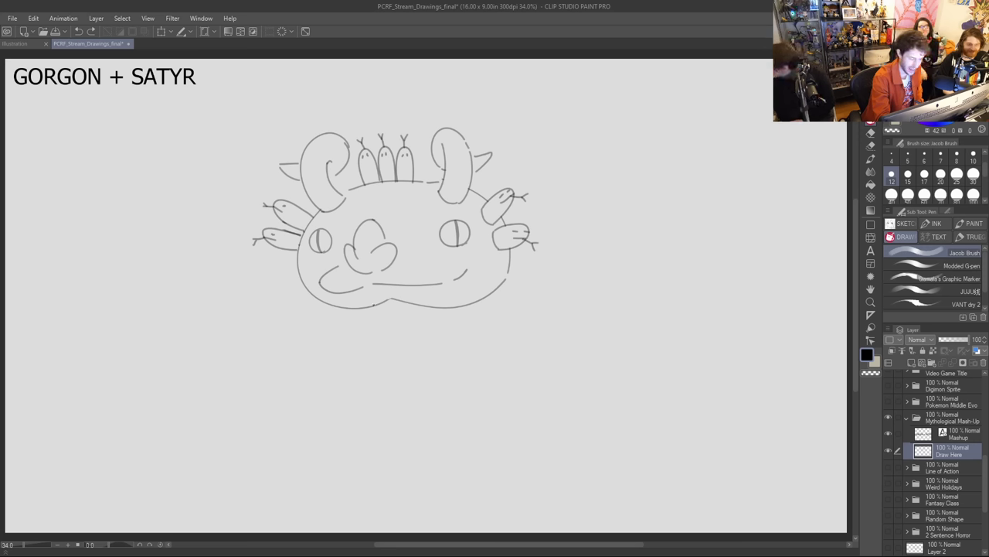
left_click_drag(349, 310, 402, 442)
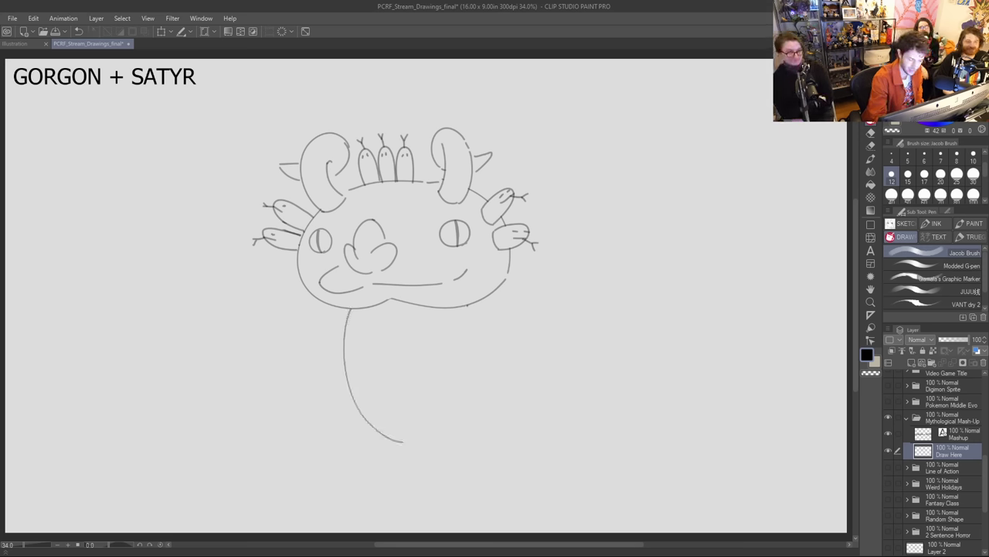
left_click_drag(467, 306, 467, 334)
left_click_drag(408, 445, 479, 423)
left_click_drag(467, 331, 488, 370)
Step: Draw a thick wavy tail rising from the back, dipping and curving up to a rounded tip
left_click_drag(471, 333, 555, 376)
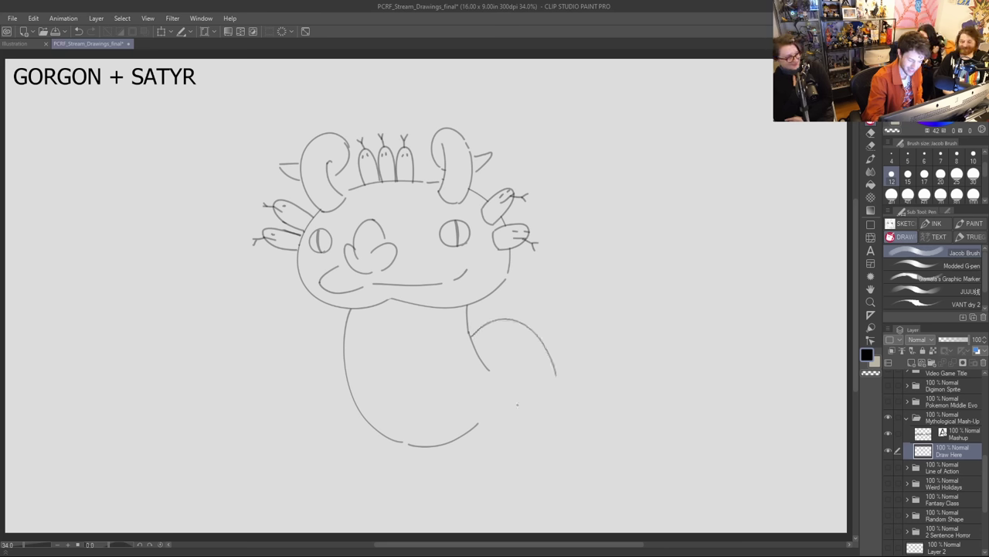
mouse_move(477, 425)
left_mouse_down()
mouse_move(491, 410)
mouse_move(533, 420)
left_mouse_up()
key("ctrl+z")
mouse_move(474, 426)
left_mouse_down()
mouse_move(514, 385)
mouse_move(494, 414)
mouse_move(576, 428)
mouse_move(581, 361)
mouse_move(557, 373)
mouse_move(574, 351)
mouse_move(595, 377)
left_mouse_up()
key("ctrl+z")
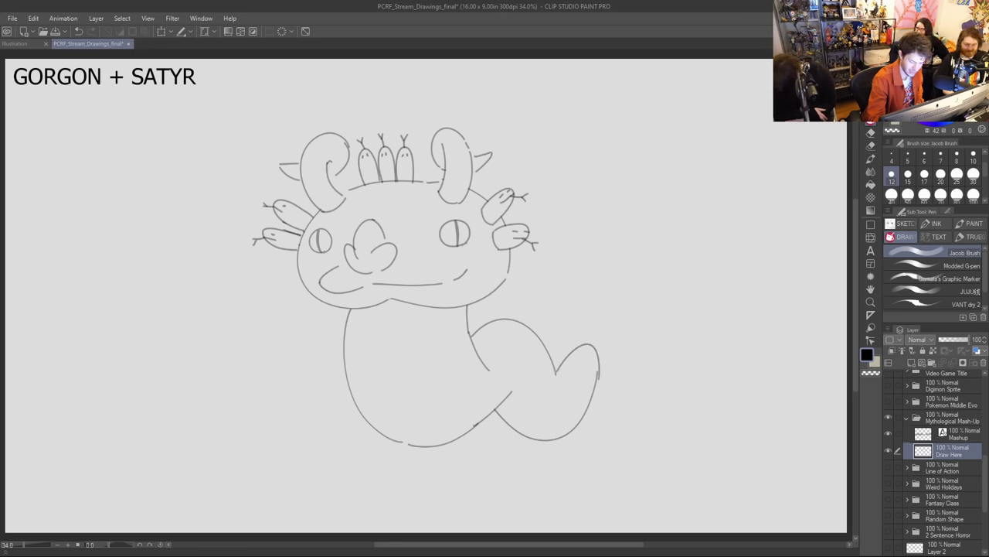
Step: Draw two stubby legs with flat-bottomed feet under the body, one at the front and one at the rear with a rounded thigh
mouse_move(425, 404)
left_mouse_down()
mouse_move(425, 414)
mouse_move(472, 454)
left_mouse_up()
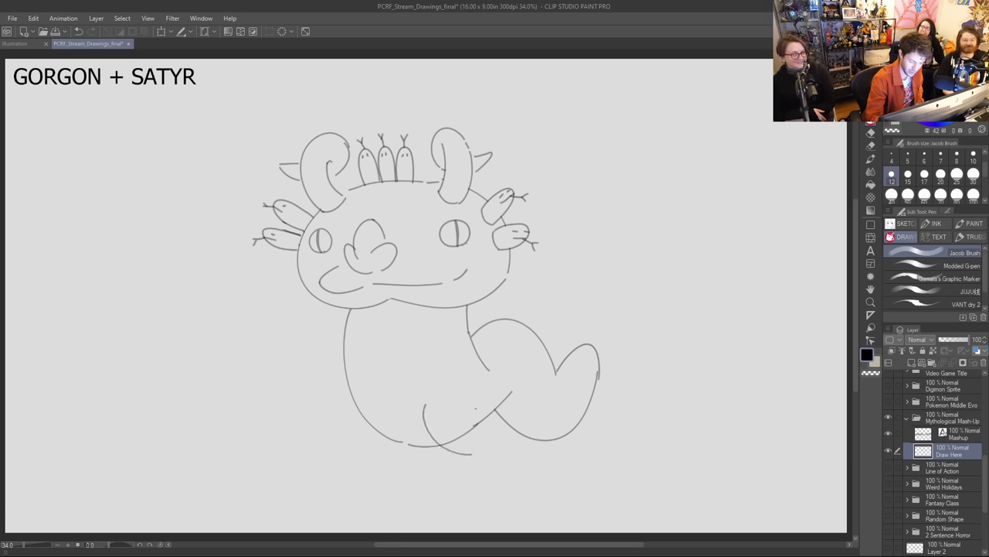
mouse_move(476, 402)
left_mouse_down()
mouse_move(495, 445)
mouse_move(462, 491)
left_mouse_up()
mouse_move(495, 444)
left_mouse_down()
mouse_move(504, 469)
mouse_move(480, 500)
mouse_move(502, 487)
left_mouse_up()
mouse_move(347, 390)
left_mouse_down()
mouse_move(363, 447)
mouse_move(350, 484)
mouse_move(397, 489)
mouse_move(361, 485)
mouse_move(387, 487)
mouse_move(394, 450)
left_mouse_up()
key("ctrl+z")
key("ctrl+z")
left_click_drag(392, 485, 395, 443)
key("ctrl+z")
left_click_drag(390, 485, 403, 446)
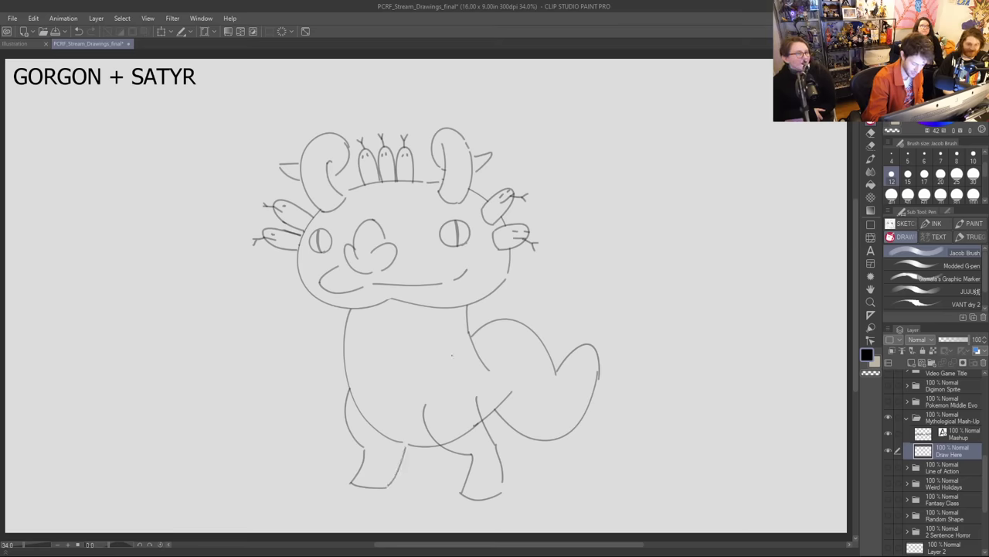
Step: Erase the body line crossing the right-hand leg and close the thigh with a rounded arc on top
key("e")
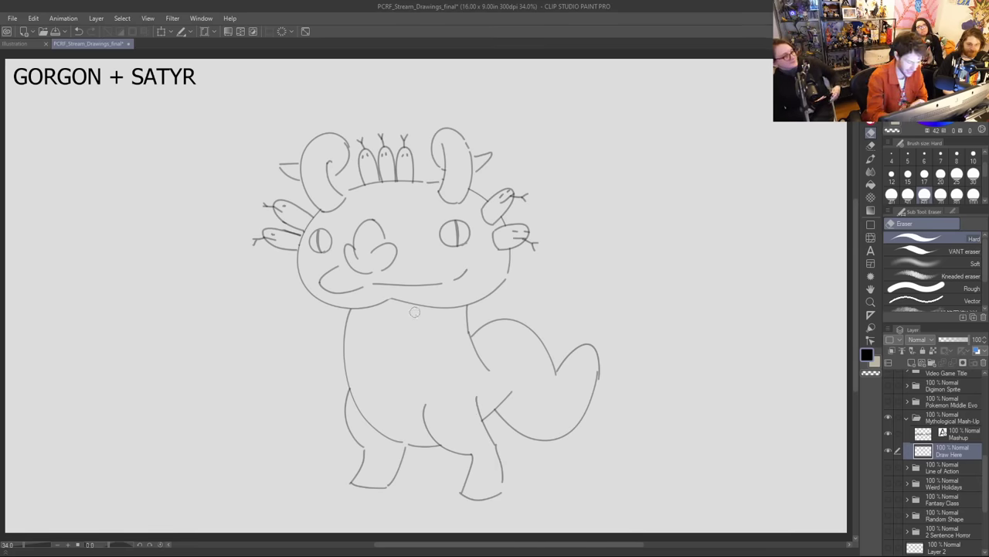
key("p")
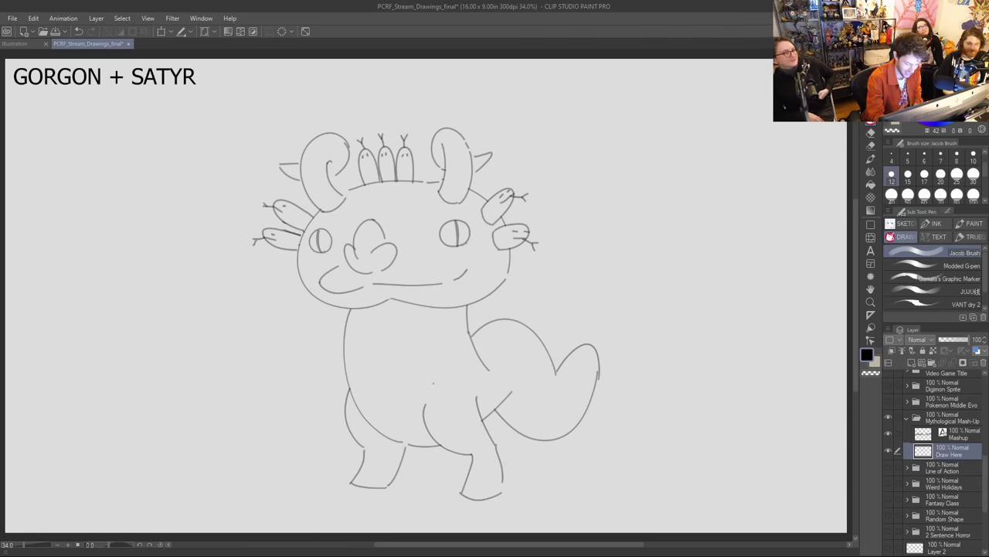
left_click_drag(425, 405, 476, 397)
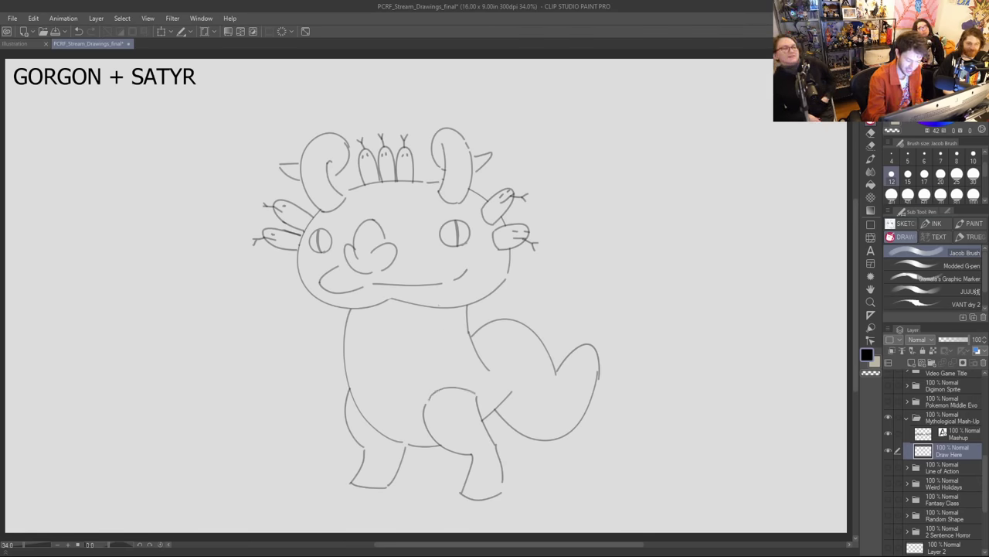
Step: Draw the side edge of the belly panel, a curved line low on the belly and two stripes across the upper chest
left_click_drag(437, 306, 443, 381)
left_click_drag(361, 416, 418, 428)
left_click_drag(347, 320, 432, 313)
key("ctrl+z")
left_click_drag(347, 320, 437, 316)
left_click_drag(344, 345, 439, 345)
Step: Add two more curved stripes across the middle and lower part of the belly panel
left_click_drag(350, 364, 445, 365)
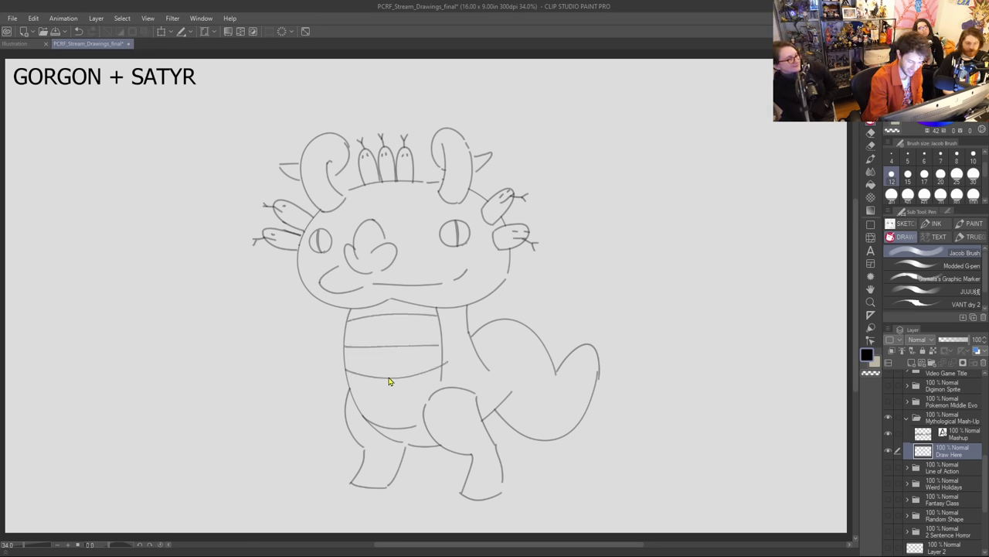
key("ctrl+z")
left_click_drag(346, 373, 444, 375)
key("ctrl+z")
mouse_move(346, 374)
left_mouse_down()
mouse_move(418, 376)
mouse_move(441, 370)
left_mouse_up()
left_click_drag(354, 397, 421, 407)
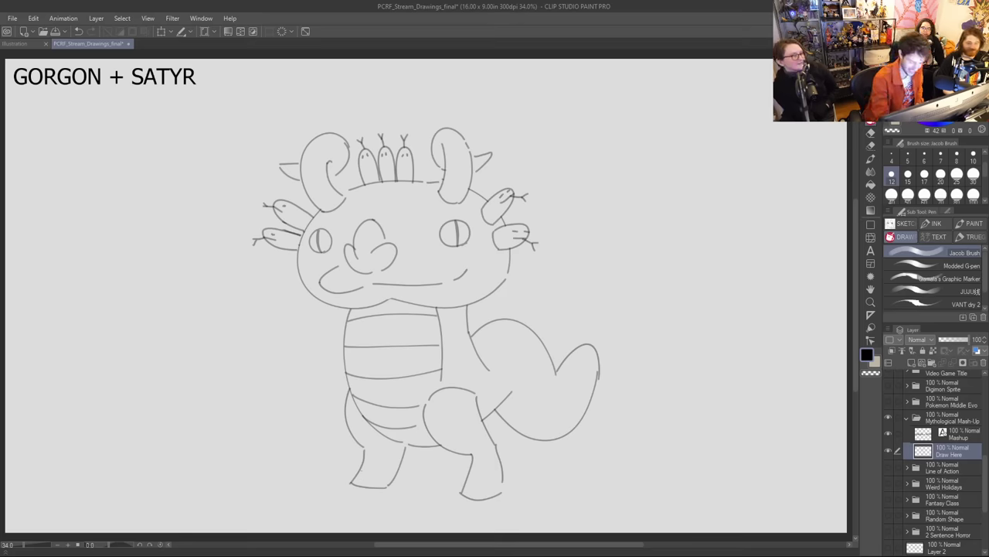
Step: Erase the inner edge of the left-hand leg and redraw it as a steeper line down to the foot
key("e")
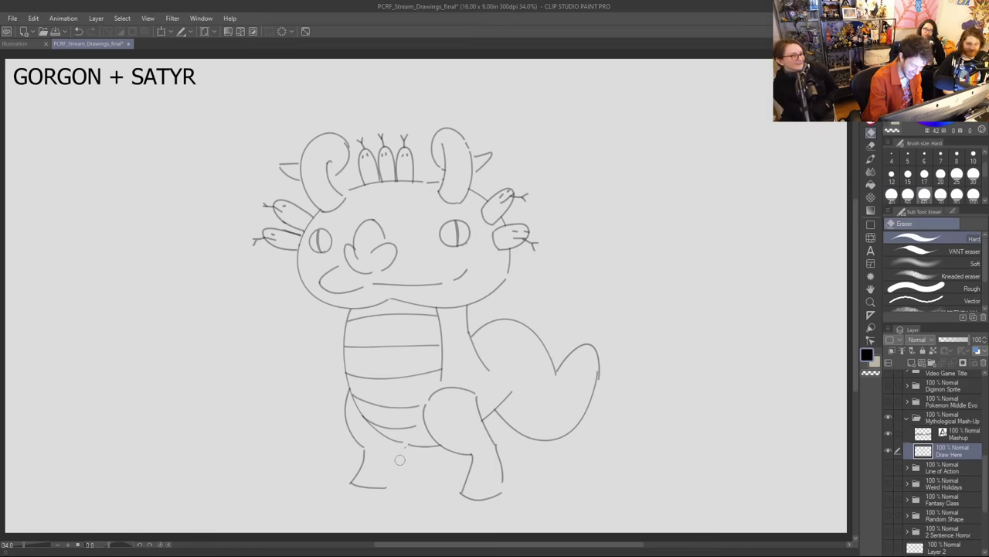
key("p")
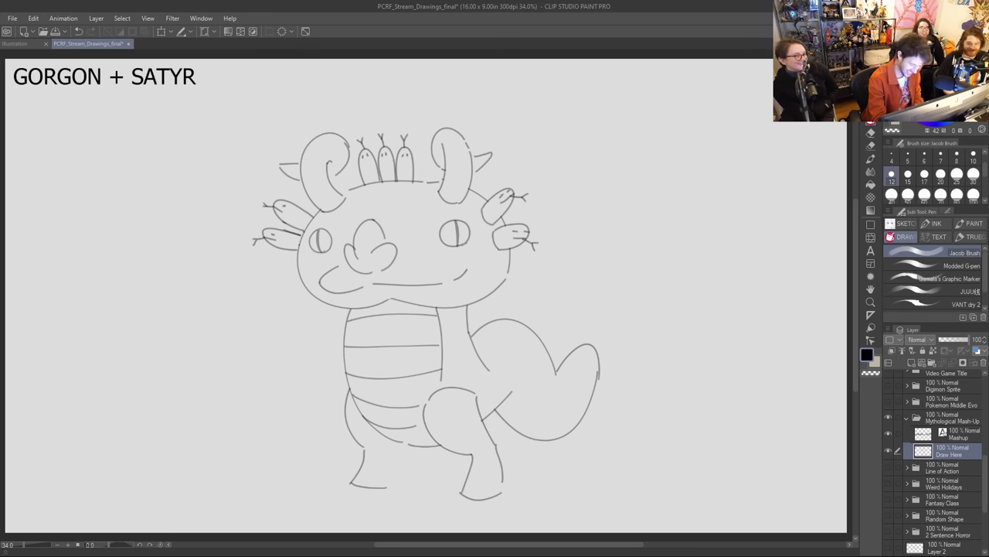
left_click_drag(395, 444, 401, 487)
key("ctrl+z")
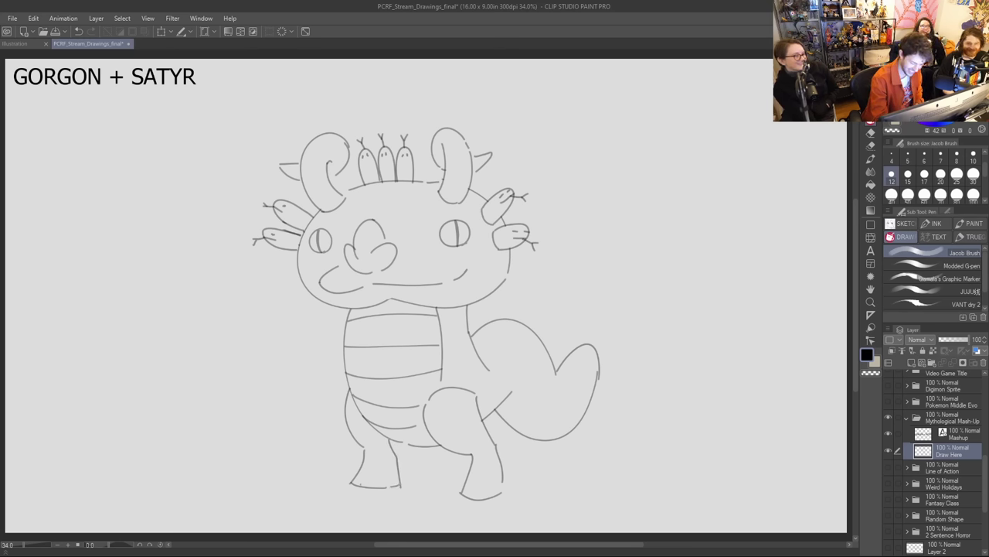
Step: Turn both feet into cloven hooves by adding a small notch and a band line across each ankle
left_click_drag(360, 475, 365, 488)
left_click_drag(361, 467, 395, 468)
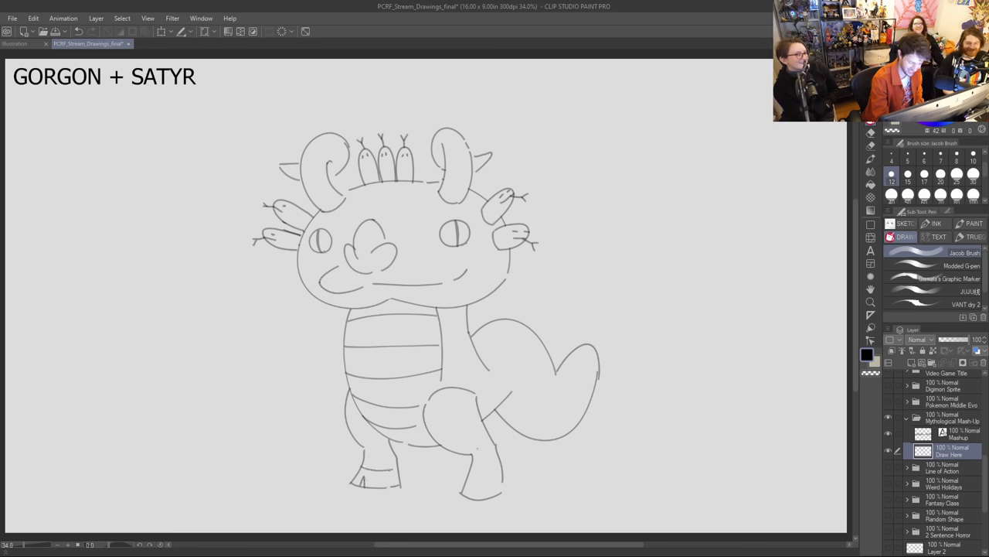
left_click_drag(474, 497, 500, 473)
key("ctrl+z")
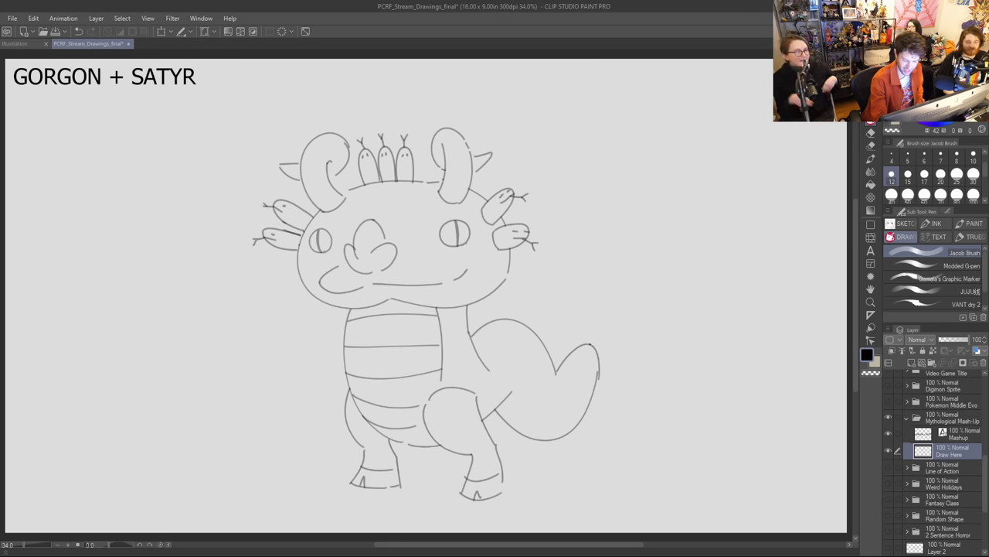
Step: Draw a segmented rattle on the tail tip and move the whole drawing layer slightly up and to the left
mouse_move(584, 343)
left_mouse_down()
mouse_move(599, 340)
mouse_move(599, 354)
mouse_move(603, 321)
mouse_move(606, 333)
left_mouse_up()
key("ctrl+z")
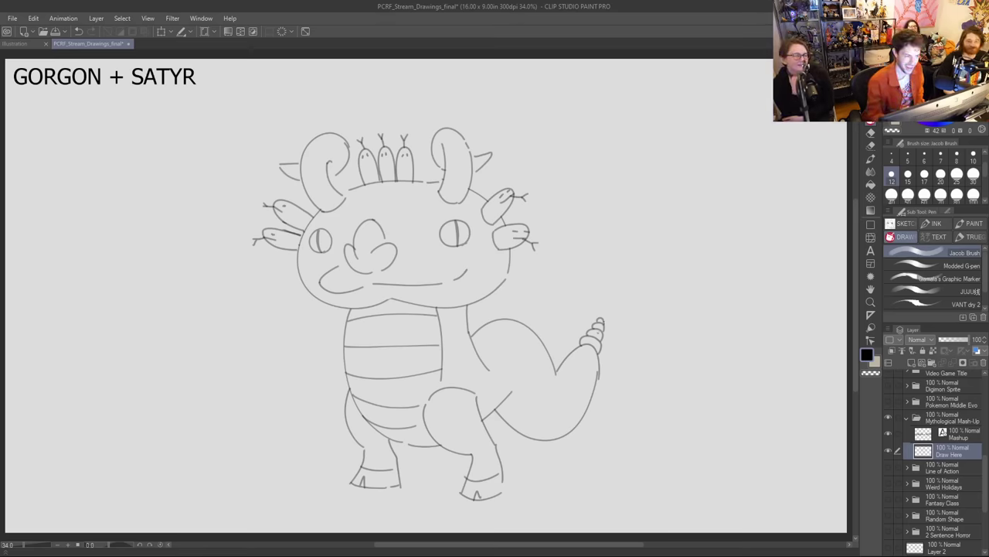
key("k")
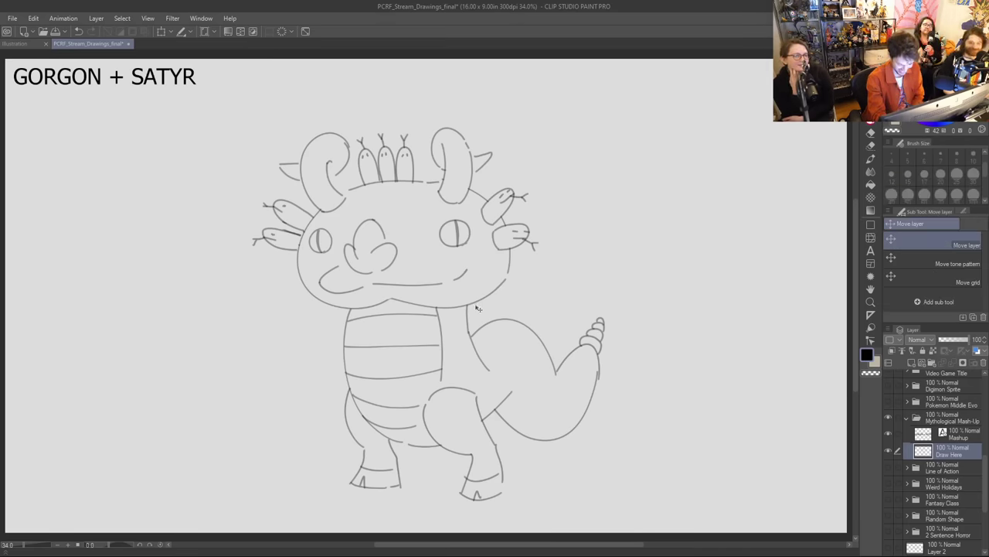
left_click_drag(481, 303, 474, 293)
Step: Draw two short rounded arms, one on each side of the upper body
key("p")
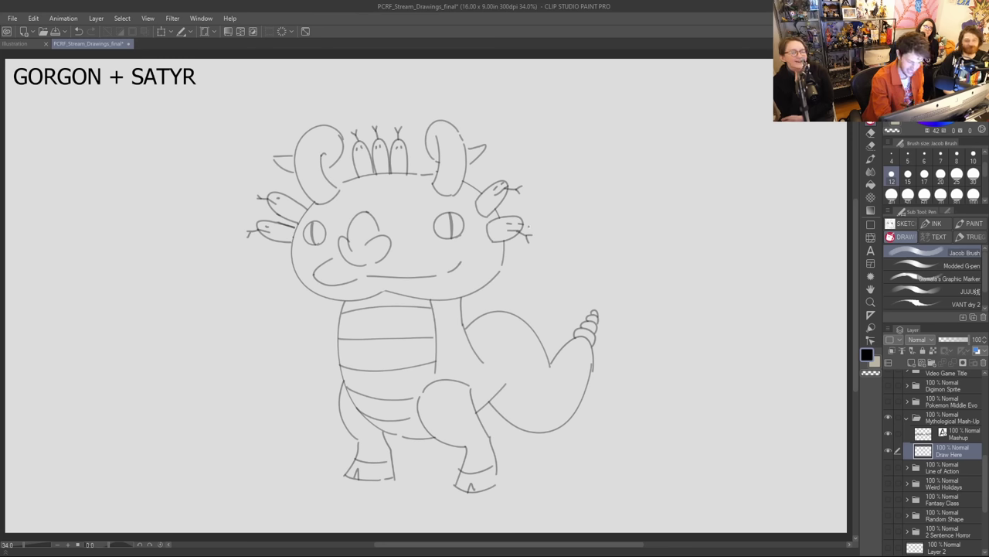
mouse_move(337, 322)
left_mouse_down()
mouse_move(317, 349)
mouse_move(339, 362)
left_mouse_up()
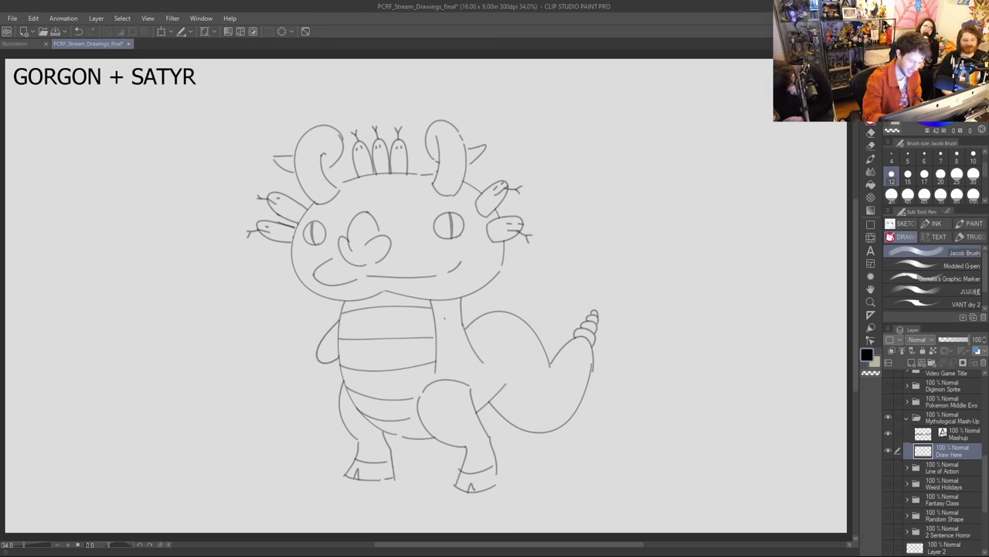
mouse_move(440, 333)
left_mouse_down()
mouse_move(458, 320)
mouse_move(474, 339)
mouse_move(442, 339)
left_mouse_up()
key("ctrl+z")
Step: Erase the body lines overlapping the right-hand arm and give both arm tips snake faces with forked tongues
key("e")
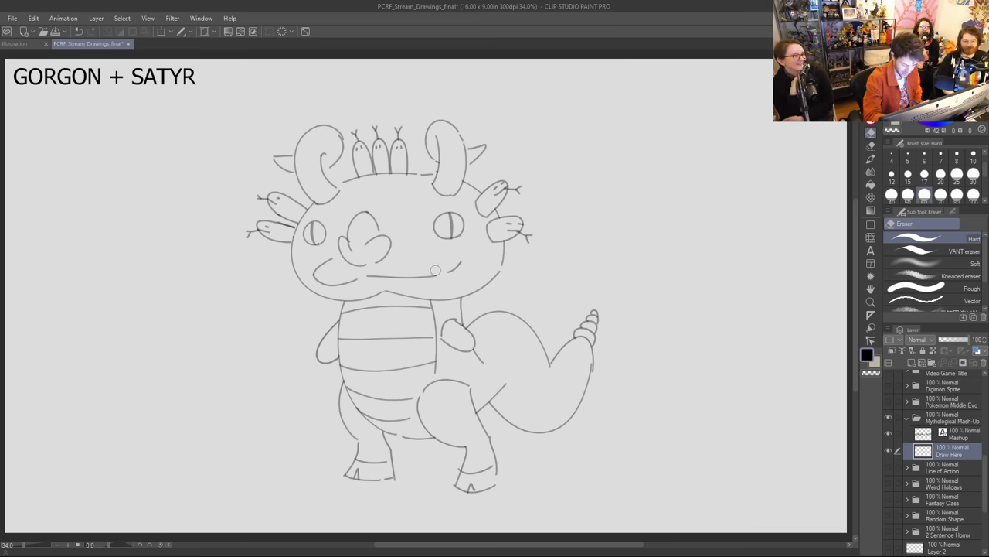
key("p")
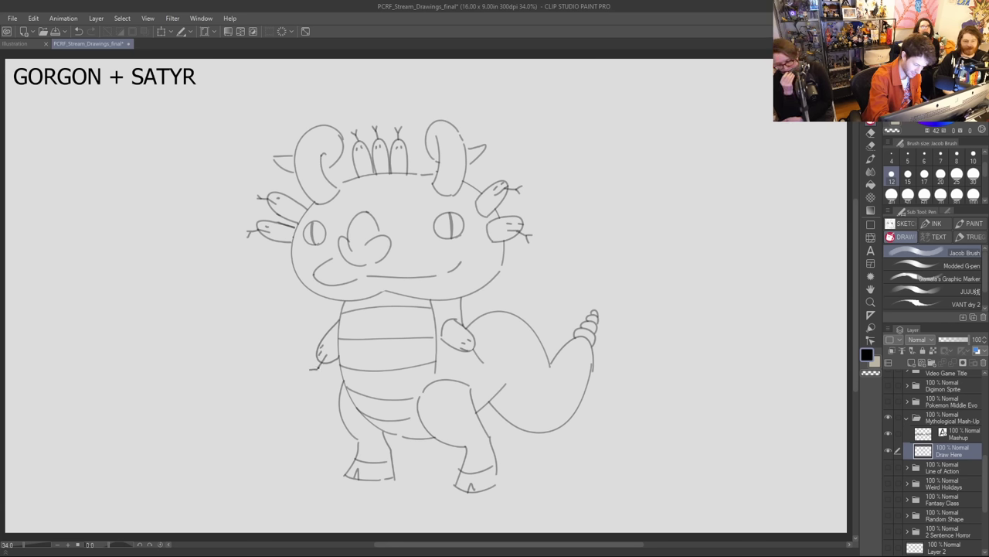
left_click_drag(467, 356, 473, 366)
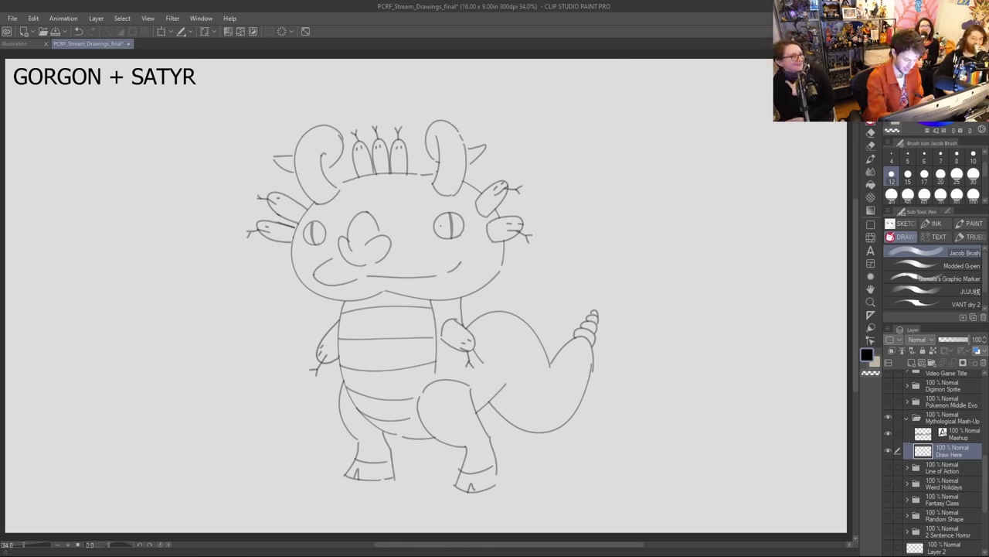
Step: Select the creature's right-hand eye, move it closer to the nose, apply the transform and deselect it
key("m")
mouse_move(456, 246)
left_mouse_down()
mouse_move(426, 246)
mouse_move(468, 202)
mouse_move(464, 255)
mouse_move(441, 222)
left_mouse_up()
left_click(489, 256)
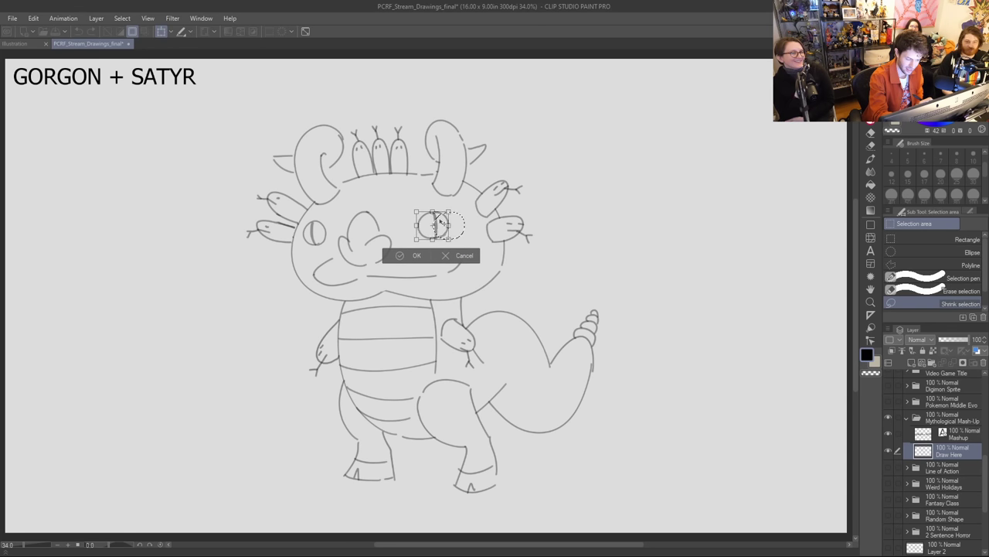
left_click(410, 257)
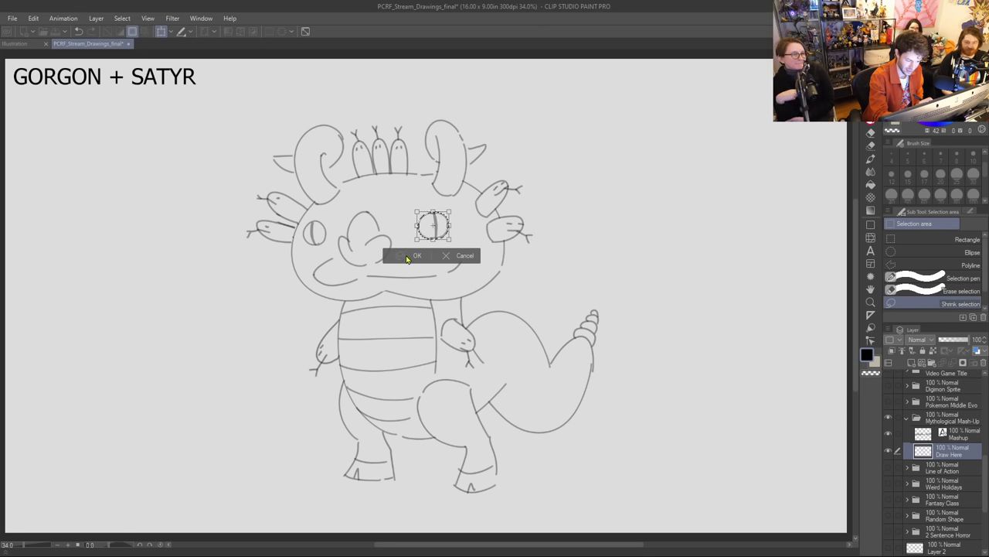
key("ctrl+d")
Step: Draw short hatching strokes just outside the creature's right-hand eye with the Jacob Brush
key("p")
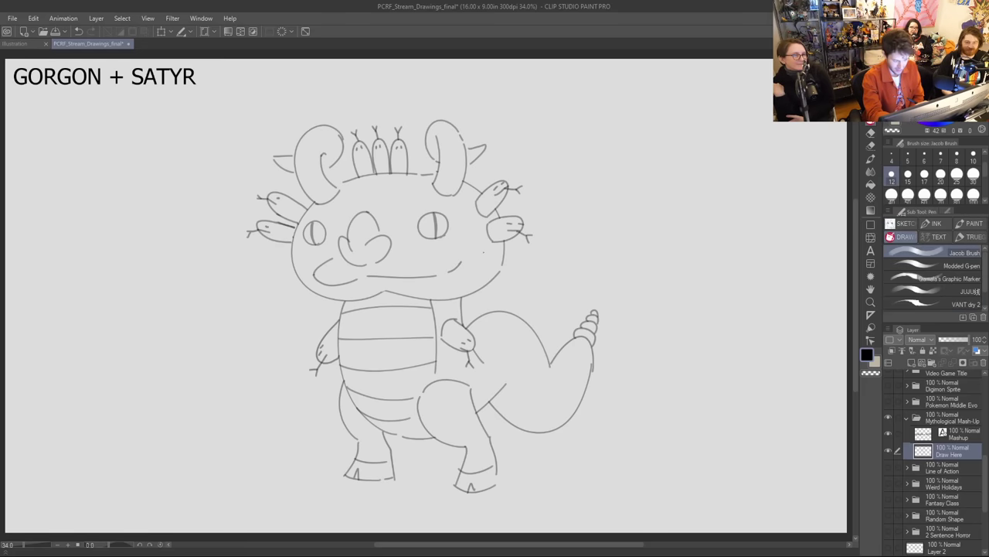
left_click_drag(449, 219, 449, 230)
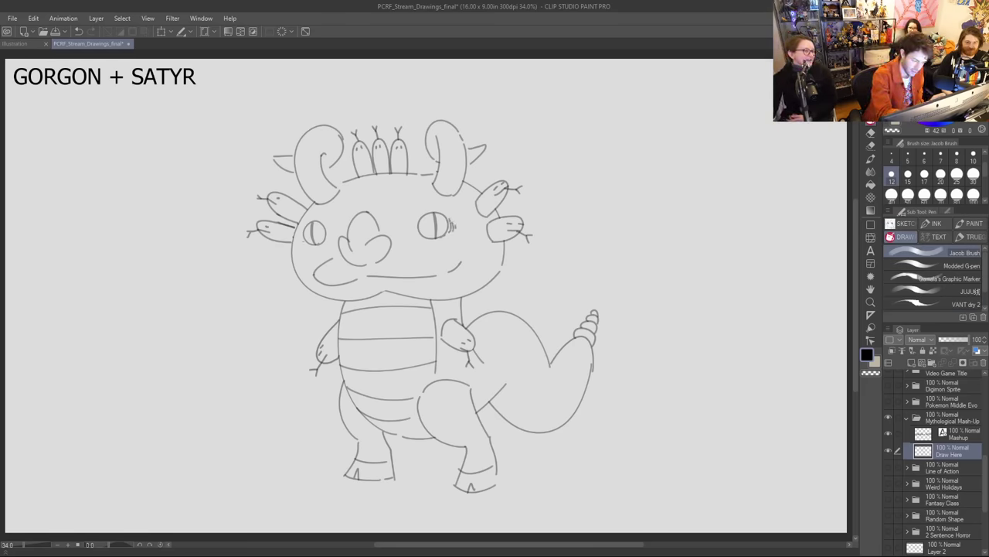
Step: Add hatching beside the creature's left-hand eye and draw curved ridges across both horns, touching up the head outline between them
left_click_drag(303, 229, 302, 244)
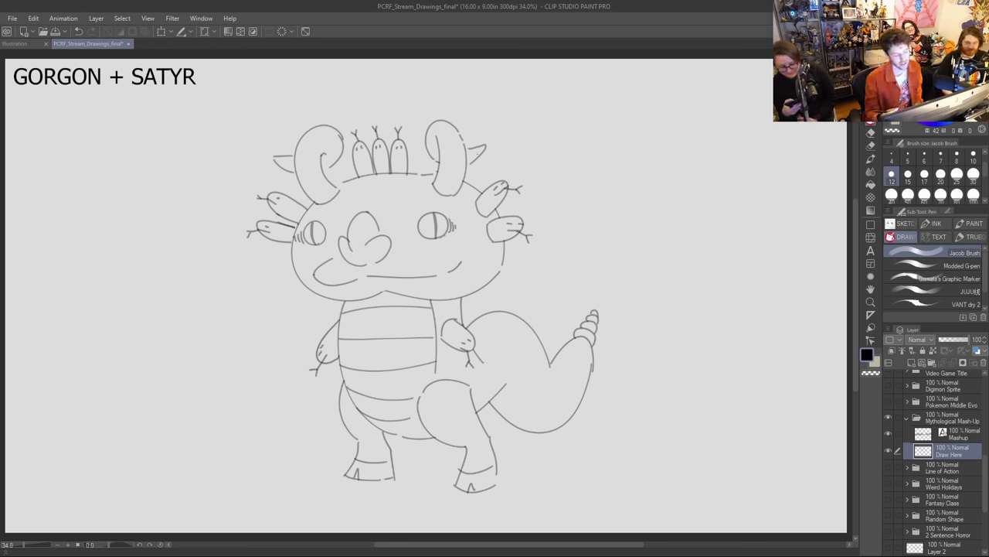
mouse_move(306, 196)
left_mouse_down()
mouse_move(329, 184)
mouse_move(316, 166)
mouse_move(334, 153)
mouse_move(289, 171)
left_mouse_up()
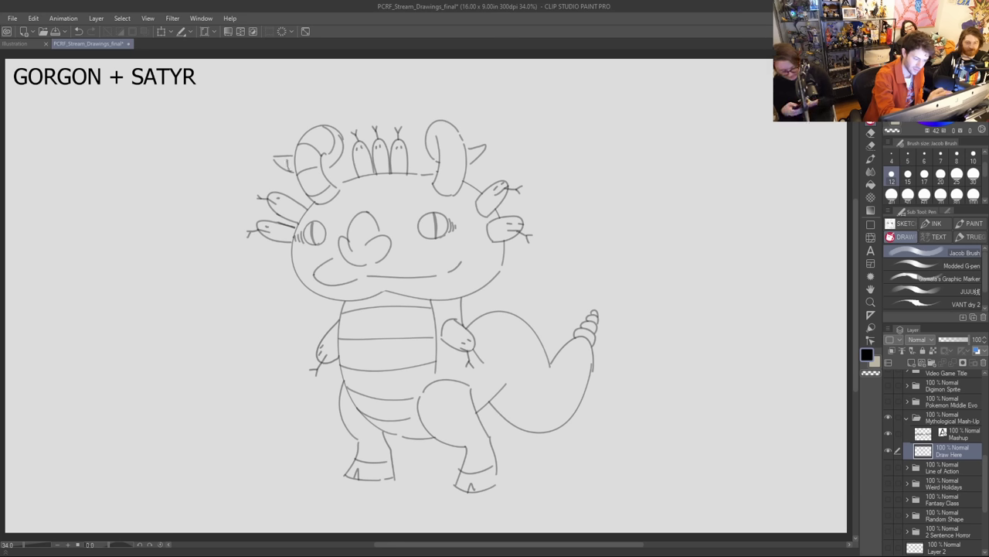
mouse_move(436, 176)
left_mouse_down()
mouse_move(463, 180)
mouse_move(459, 131)
left_mouse_up()
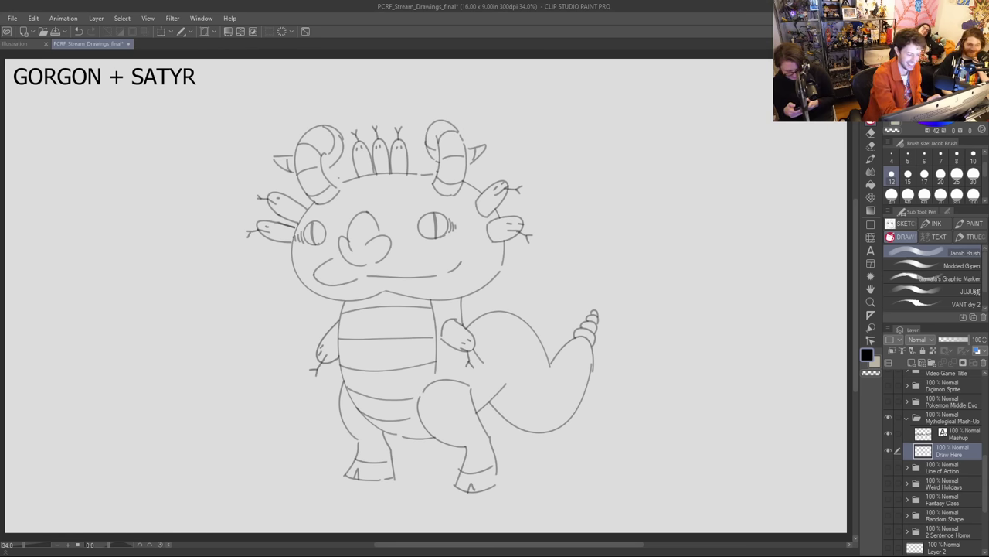
key("ctrl+z")
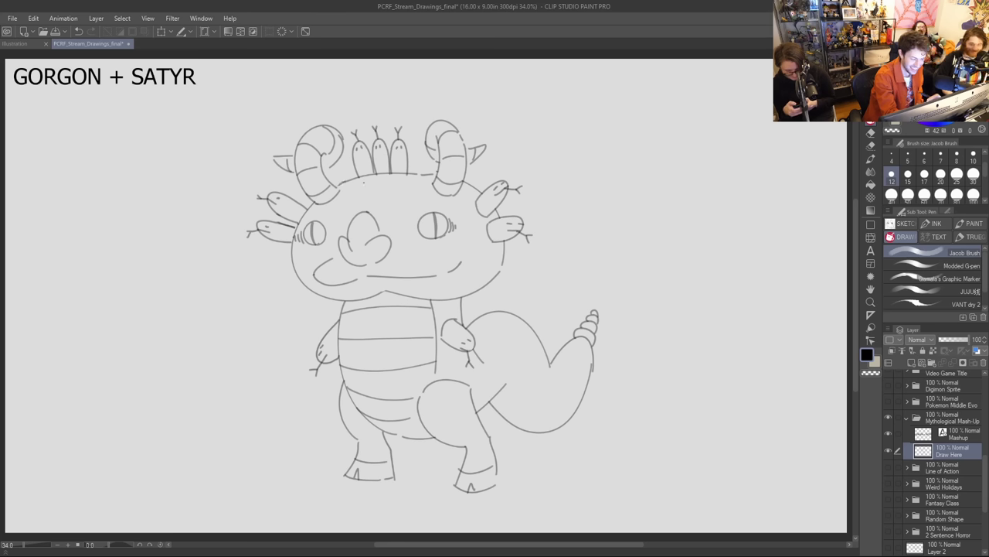
left_click_drag(419, 176, 431, 174)
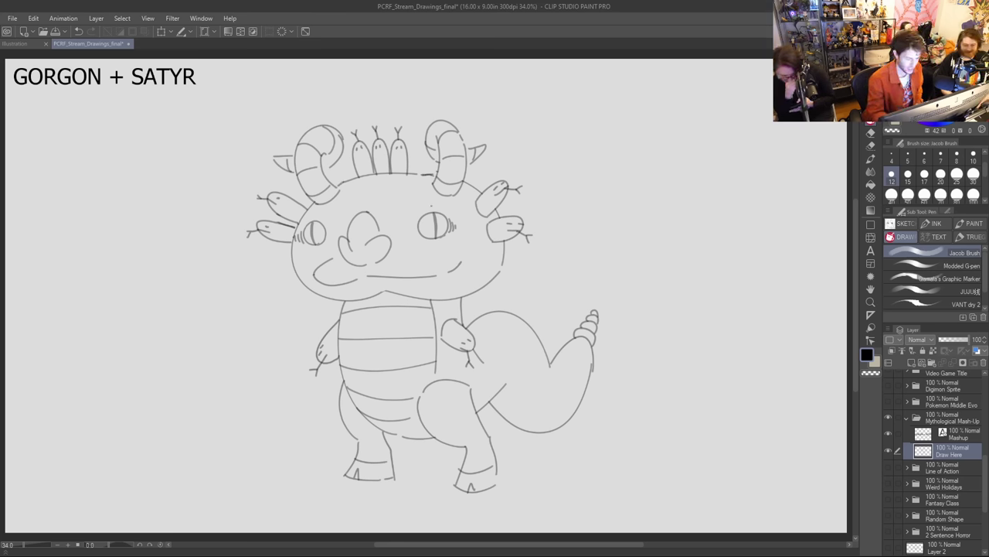
Step: Draw a spiky webbed frill on the left-hand side of the creature's head, running from the cheek to the neck
left_click_drag(292, 249, 277, 278)
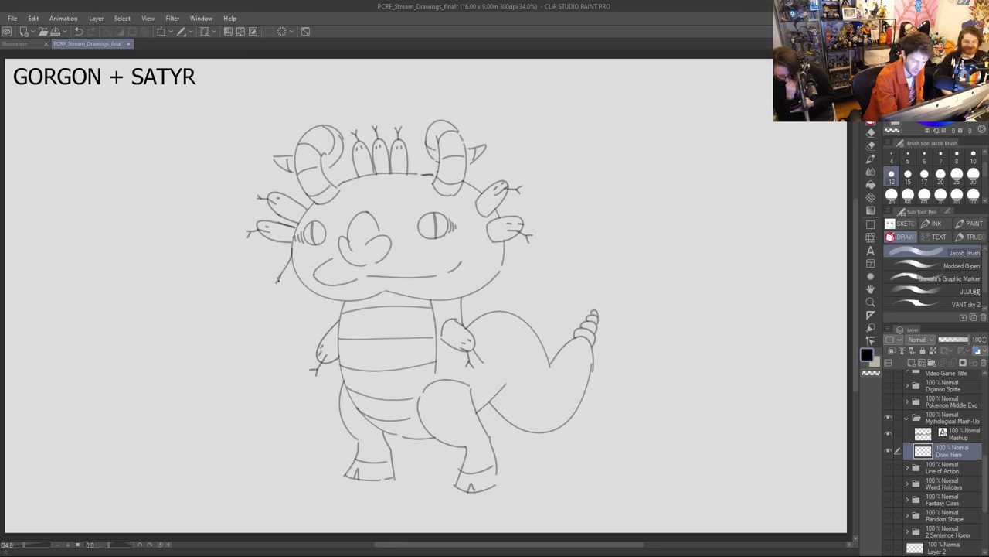
left_click_drag(278, 279, 260, 321)
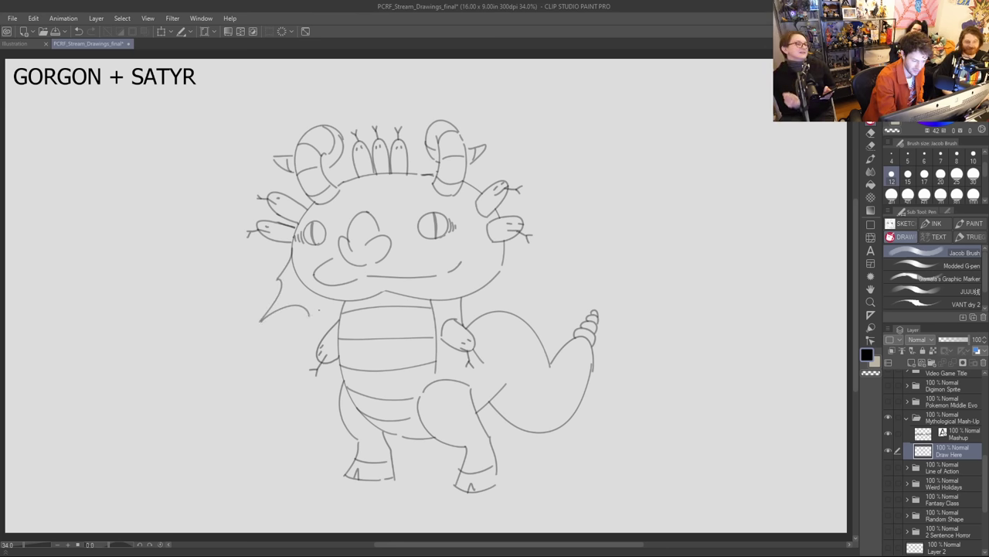
key("ctrl+z")
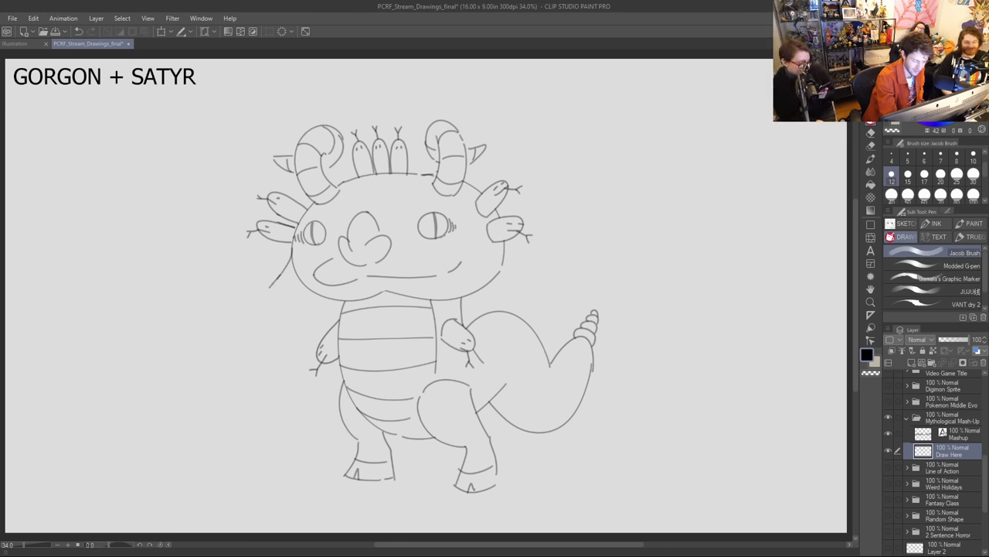
mouse_move(283, 267)
left_mouse_down()
mouse_move(265, 333)
mouse_move(356, 295)
left_mouse_up()
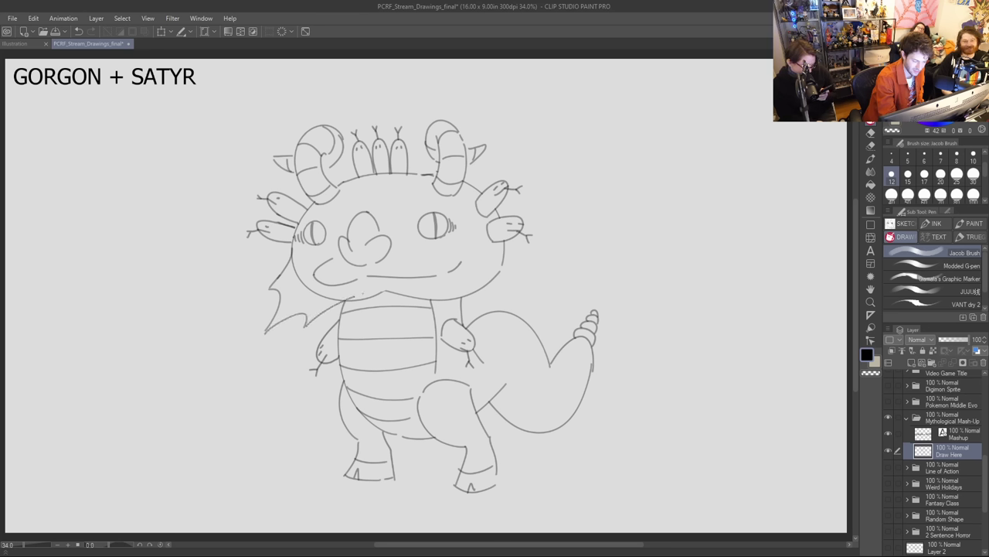
Step: Draw a matching spiky frill on the right-hand side of the head, with a new jaw curve inside the old outline
mouse_move(440, 299)
left_mouse_down()
mouse_move(486, 316)
mouse_move(482, 323)
left_mouse_up()
key("ctrl+z")
key("ctrl+z")
mouse_move(438, 300)
left_mouse_down()
mouse_move(479, 318)
mouse_move(532, 315)
mouse_move(540, 290)
mouse_move(501, 250)
mouse_move(444, 295)
left_mouse_up()
key("ctrl+z")
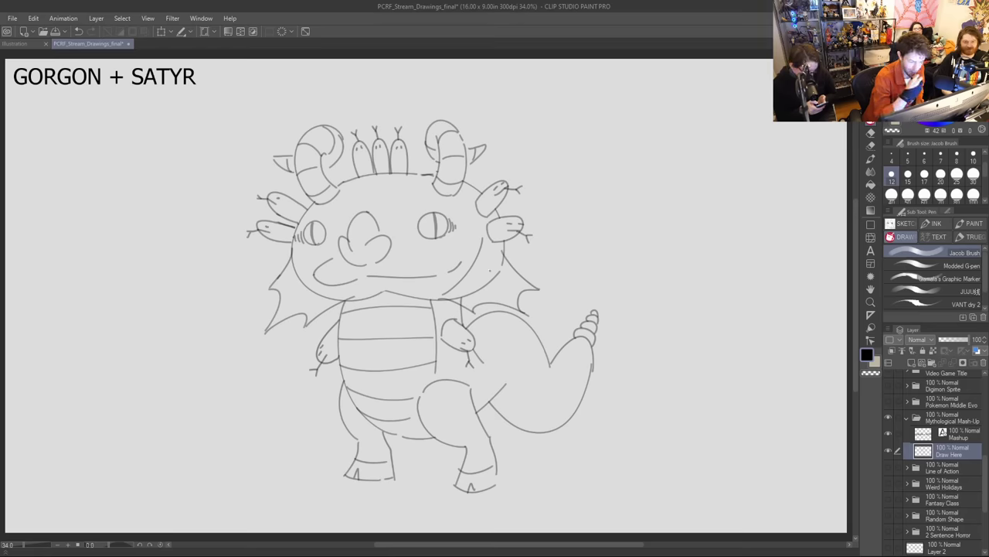
Step: Erase the old right-hand jaw outline and connect the new jaw curve to the frill below the lower snake
key("e")
left_click_drag(453, 301, 464, 301)
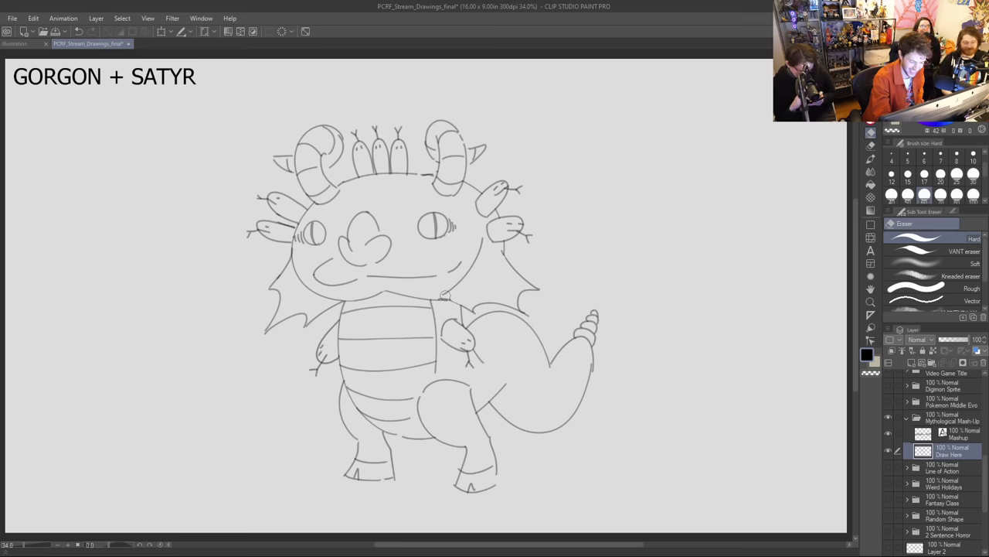
key("p")
left_click_drag(484, 241, 502, 251)
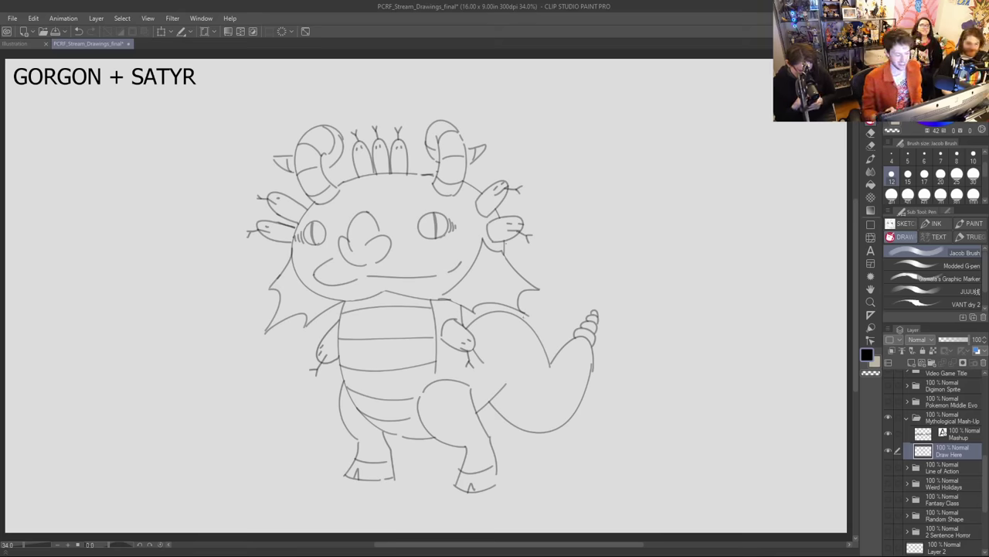
Step: Erase the peak in the middle of the creature's chin line and draw a small rounded chin there
key("e")
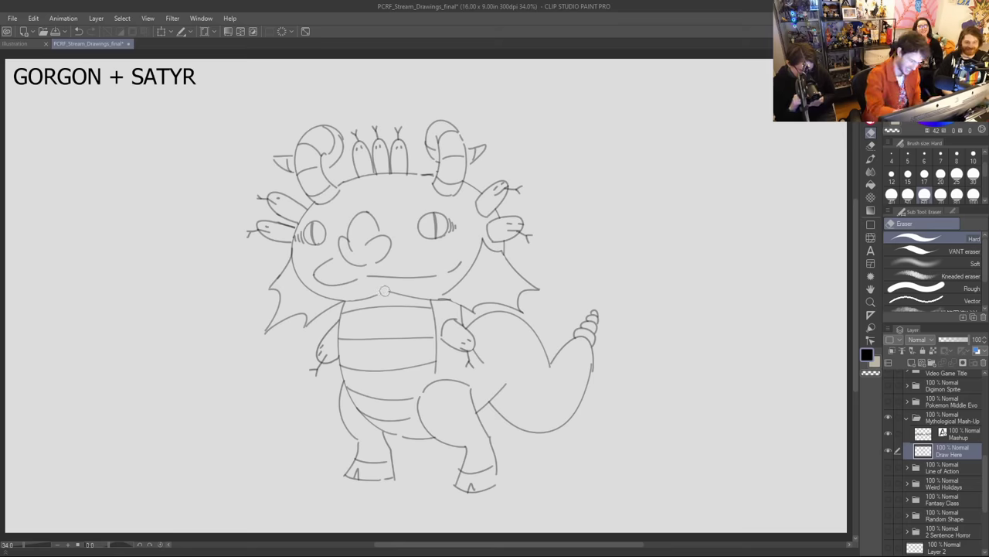
key("p")
left_click_drag(368, 290, 395, 297)
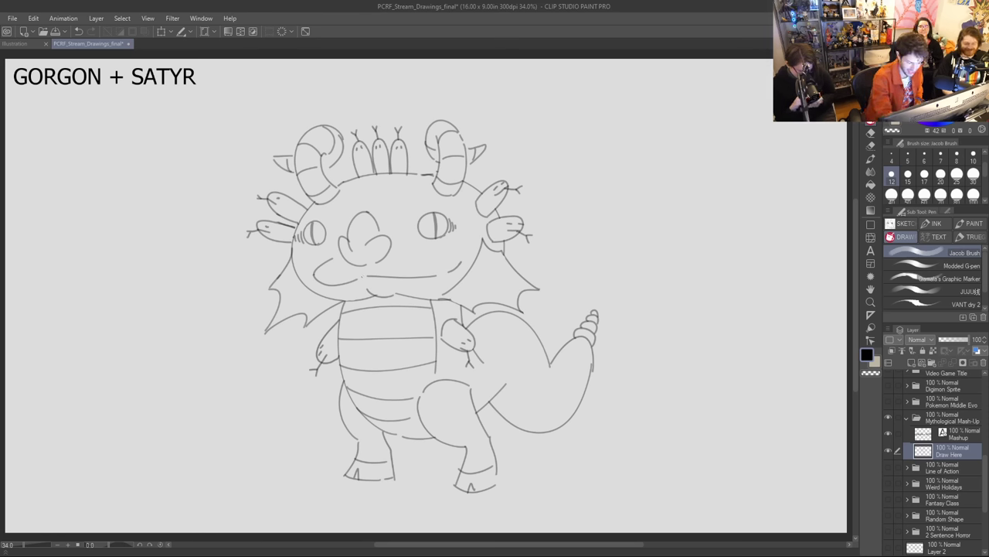
Step: Draw a small shaded opening on the creature's mouth line and short angled brow strokes above both eyes
left_click_drag(365, 279, 390, 277)
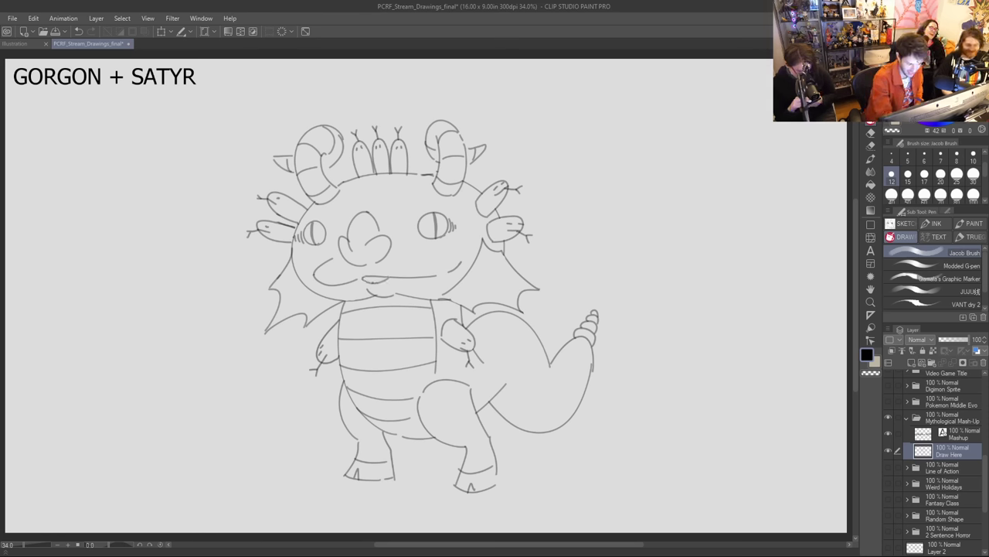
left_click_drag(366, 277, 376, 280)
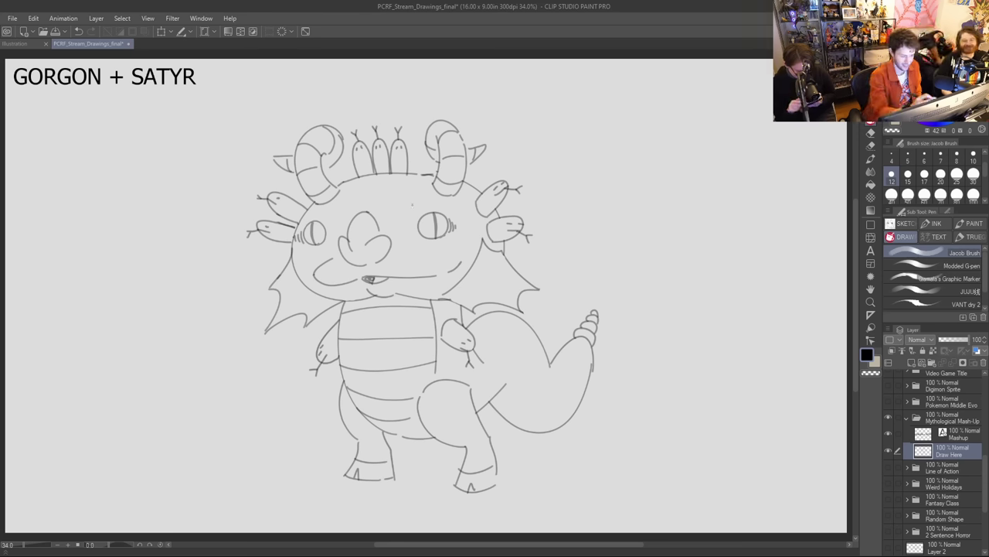
left_click_drag(418, 213, 426, 208)
left_click(337, 221)
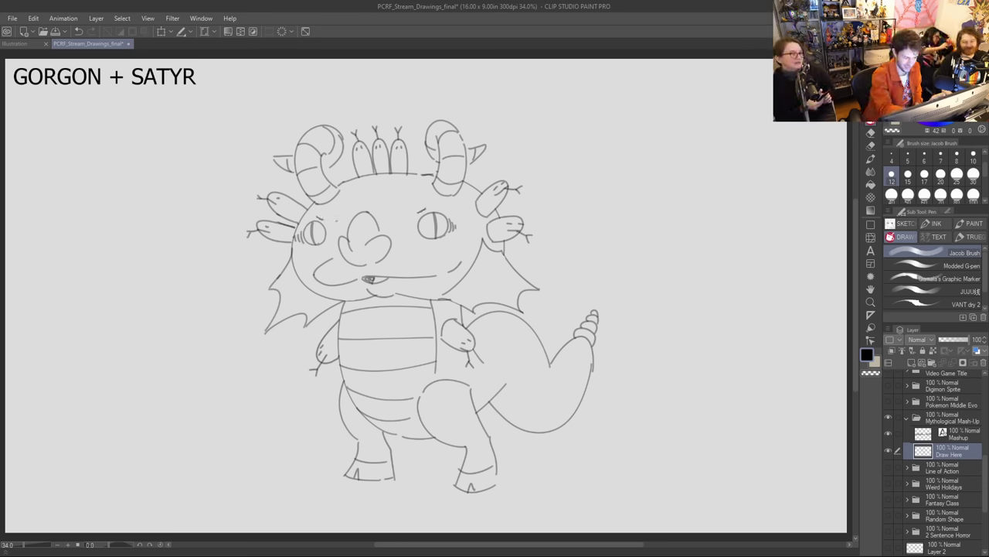
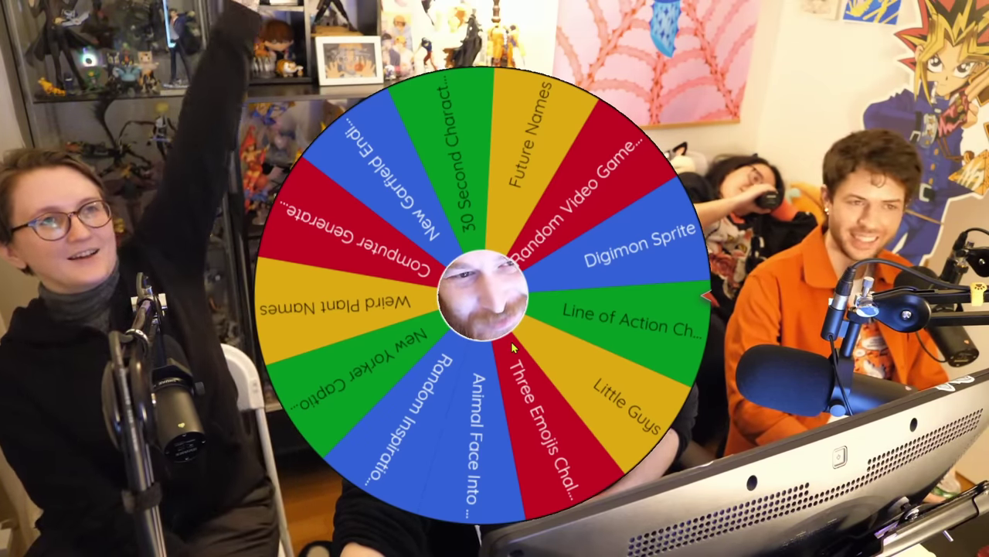
Step: Spin the prompt wheel and remove the winning Line of Action entry from it
left_click(511, 340)
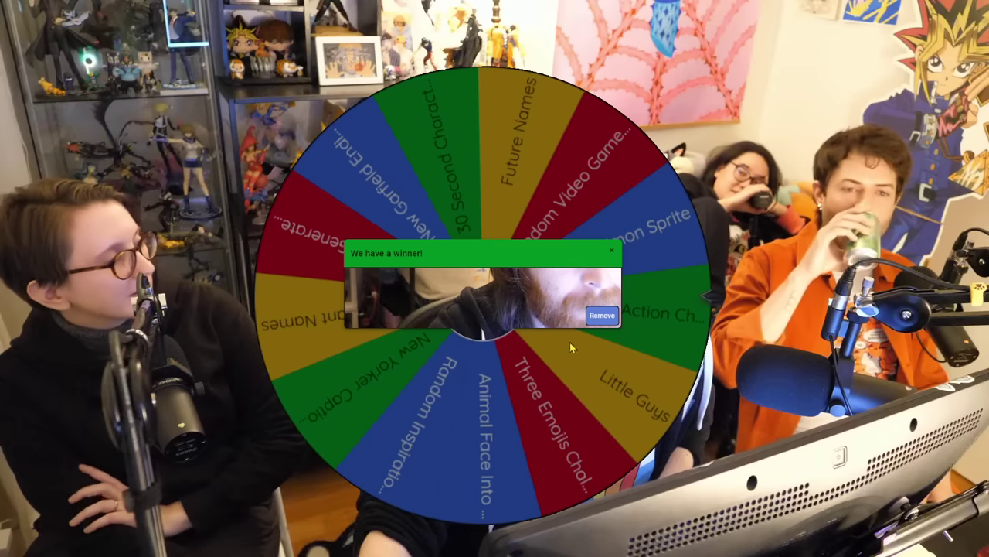
left_click(602, 314)
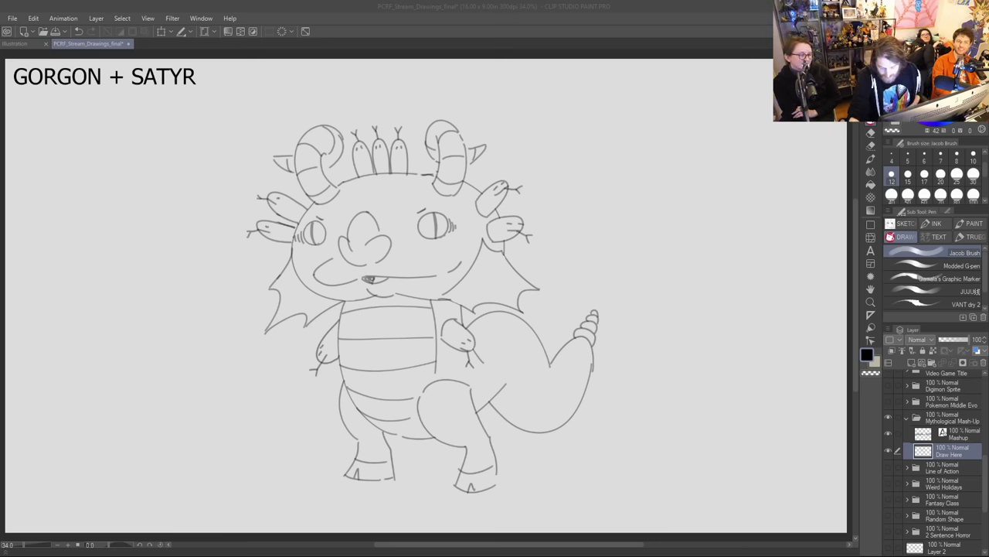
Step: Collapse and hide the Mythological Mash-Up layer folder, and show and expand the Line of Action folder with its Draw Here layer selected
left_click(901, 417)
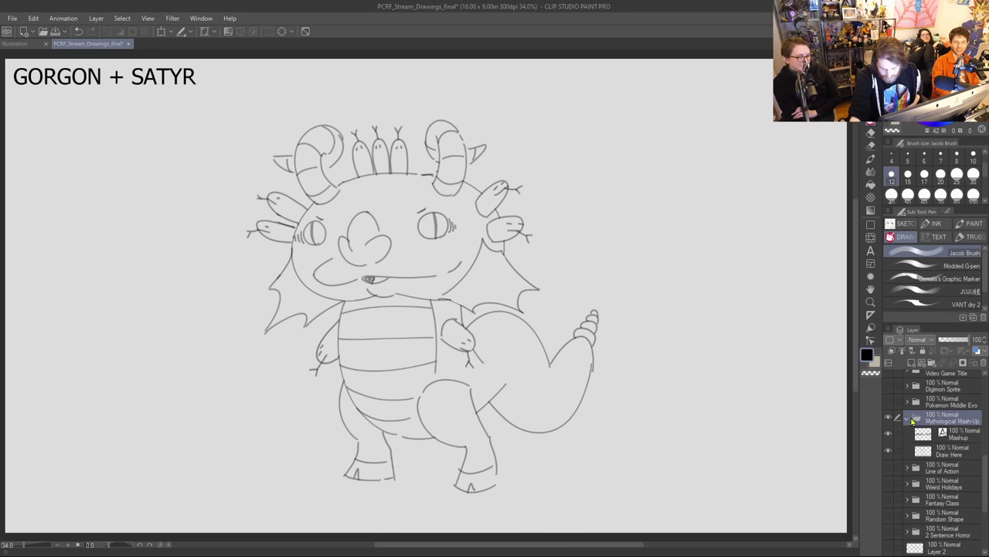
left_click(906, 419)
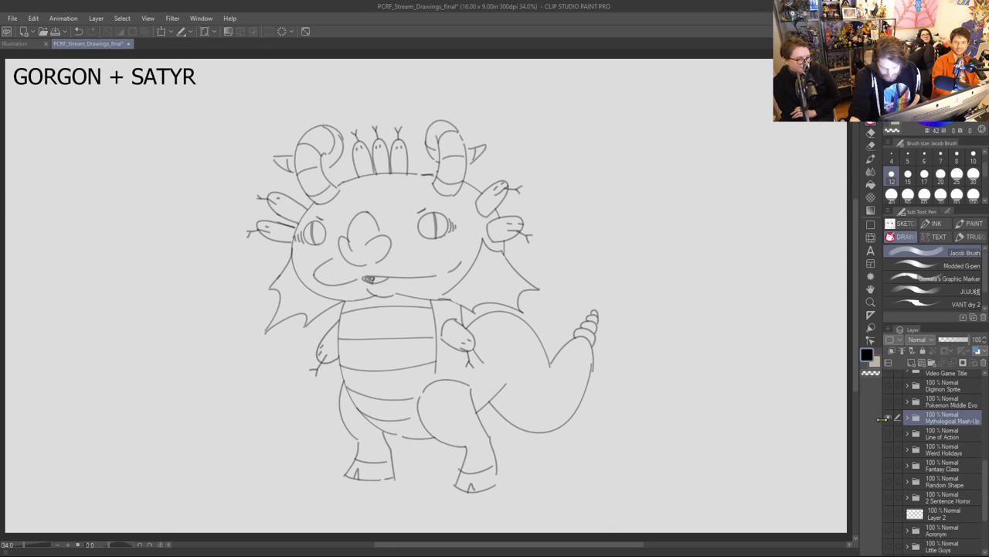
left_click(889, 418)
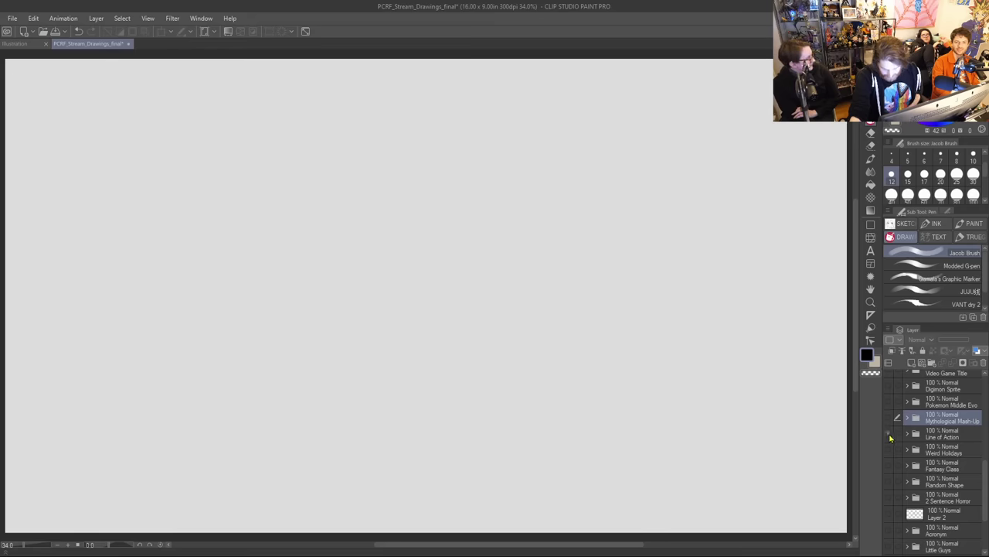
left_click(889, 436)
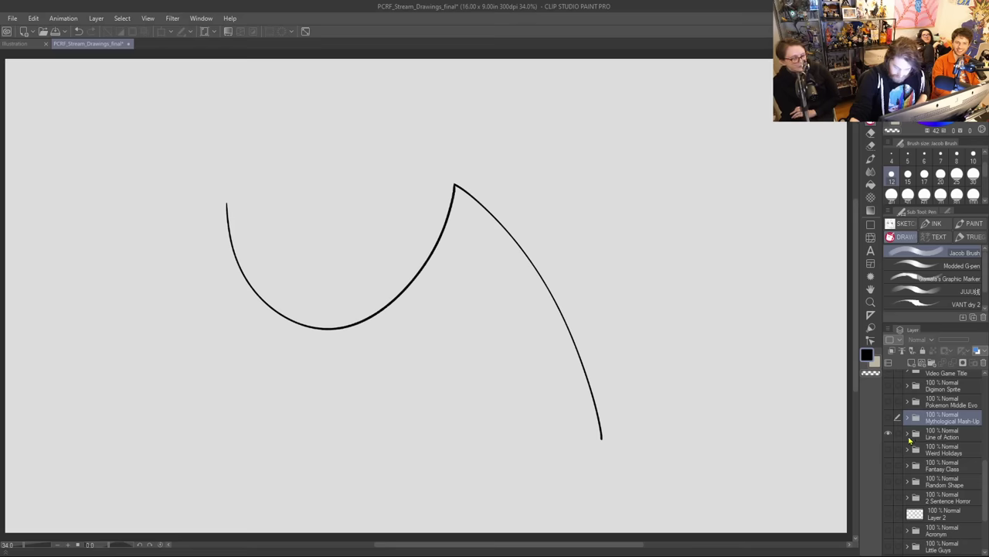
left_click(908, 435)
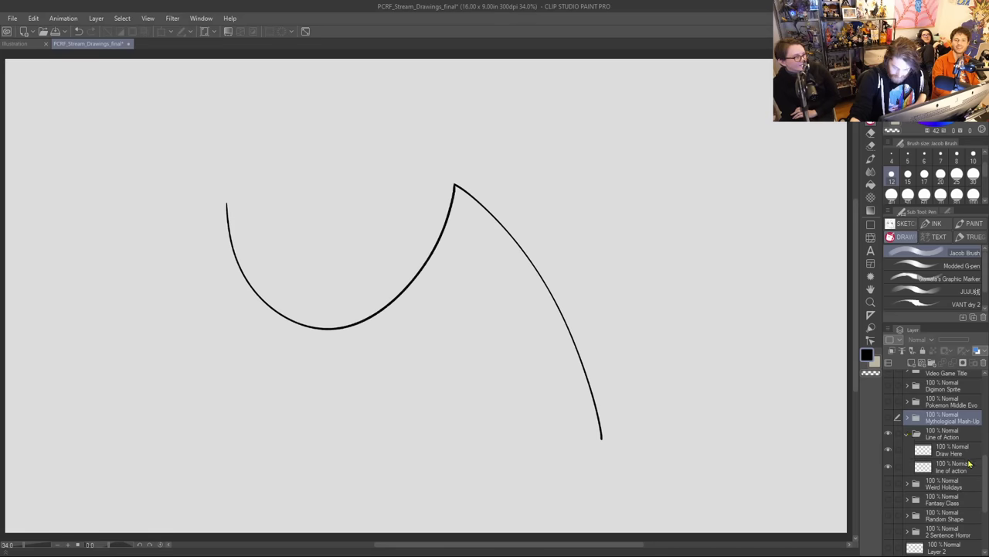
left_click(949, 456)
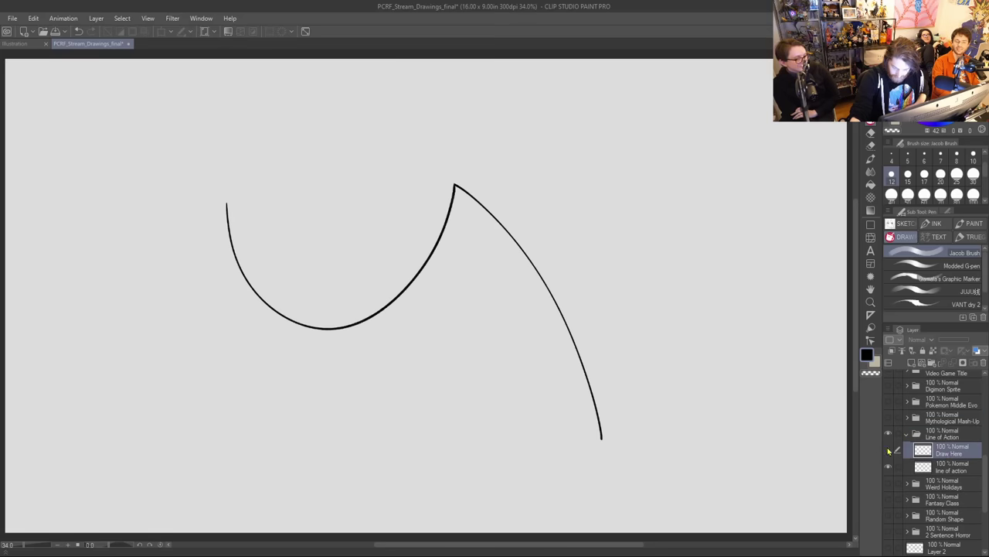
Step: Lower the line of action layer's opacity to 24% and choose the Modded G-pen for the Draw Here layer
left_click(957, 468)
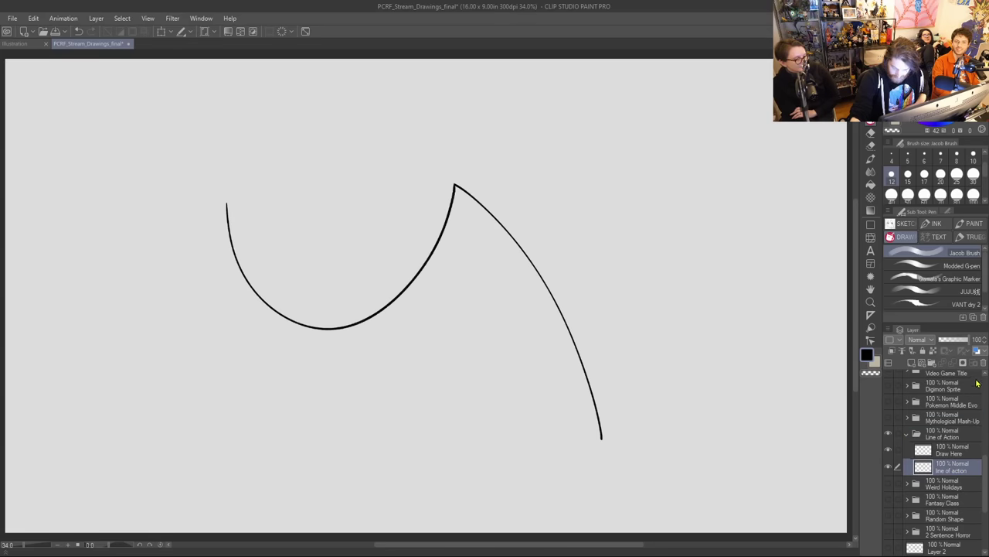
left_click_drag(964, 343, 948, 350)
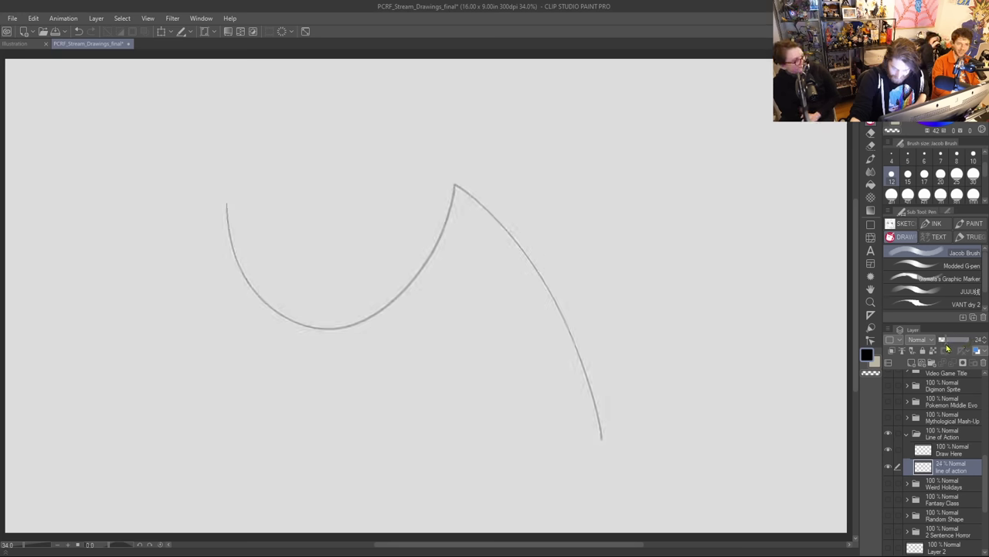
left_click(955, 451)
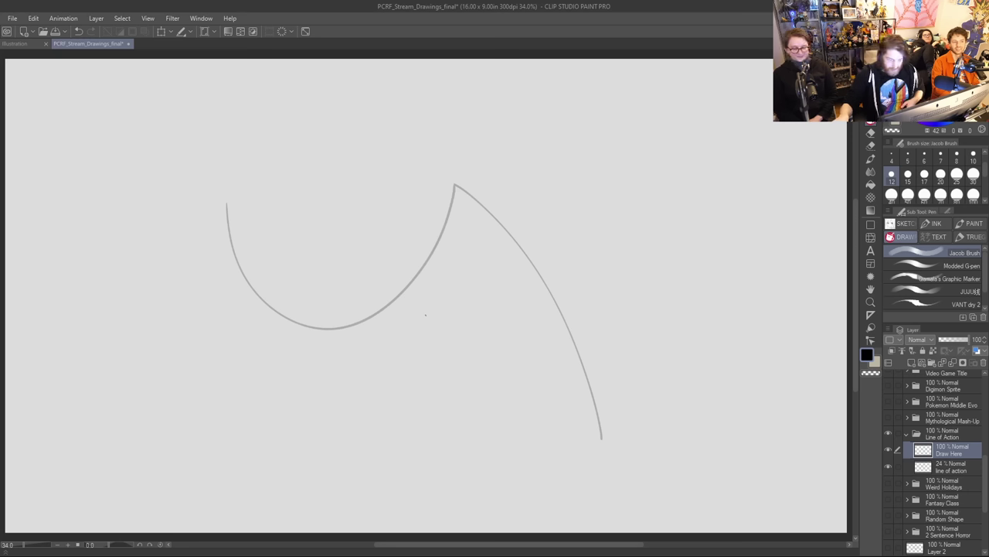
left_click(942, 266)
Step: Move the line of action layer to the right and slightly up on the canvas
left_click(945, 470)
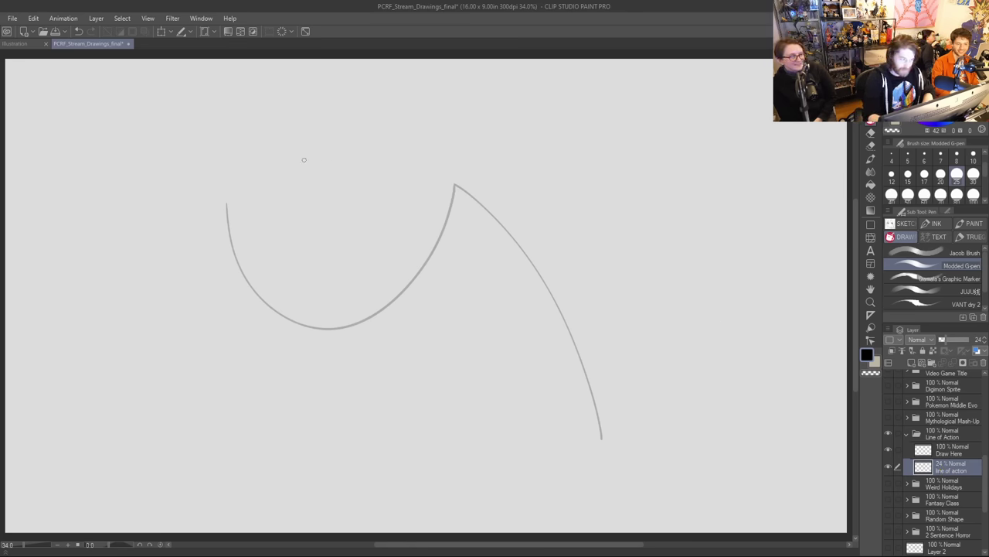
key("k")
left_click_drag(545, 245, 655, 239)
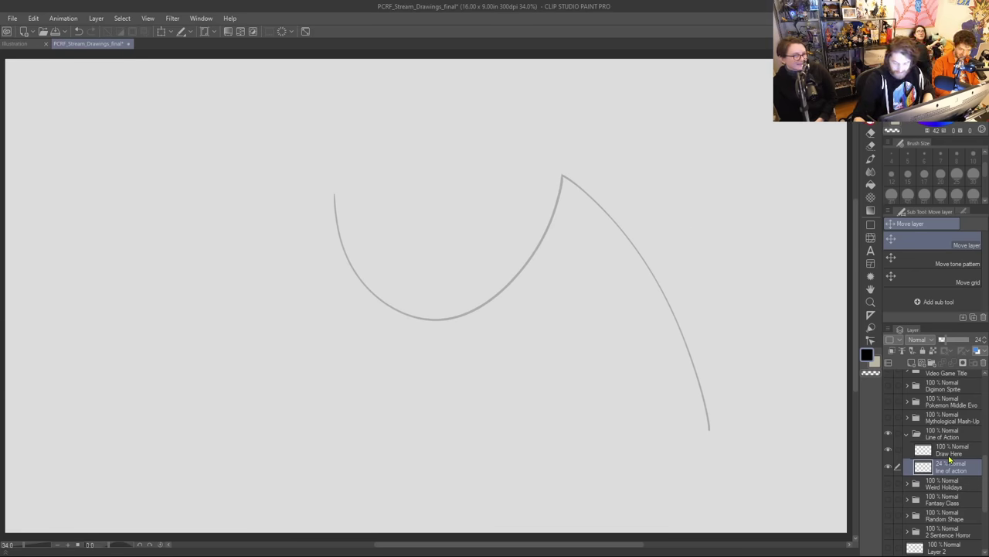
Step: On the Draw Here layer, sketch the rounded hip and the near leg's outer contour down to the calf with the Modded G-pen
left_click(949, 451)
key("p")
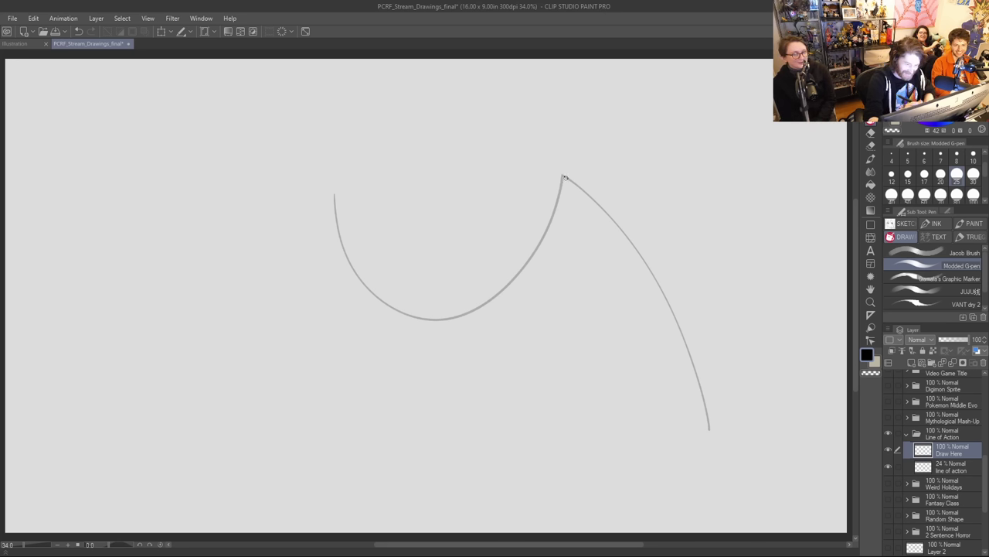
left_click_drag(548, 184, 657, 179)
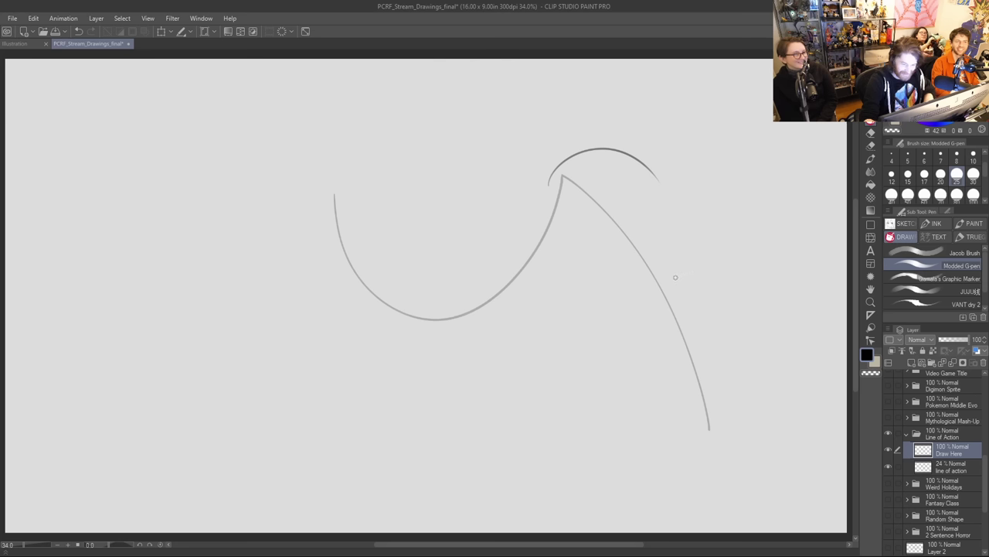
key("ctrl+z")
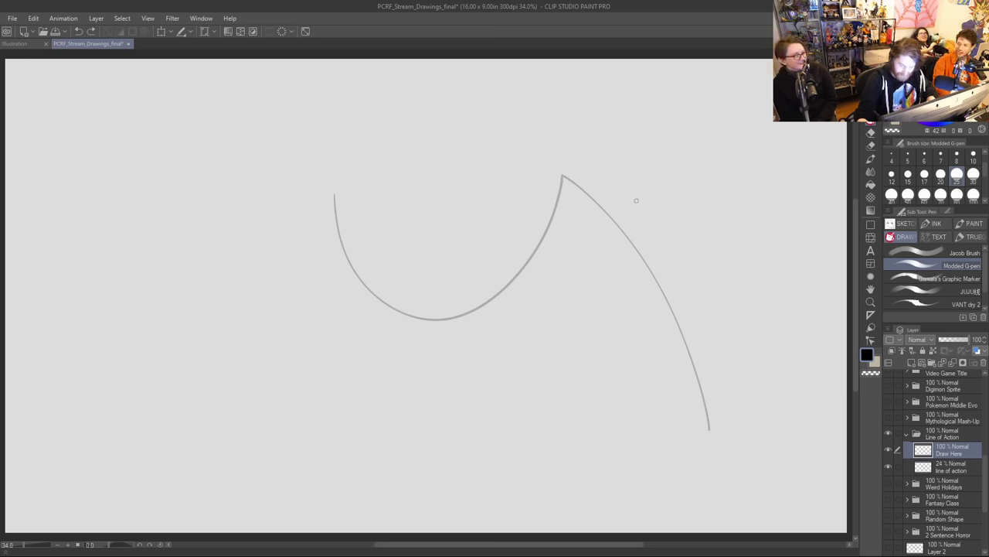
mouse_move(541, 185)
left_mouse_down()
mouse_move(648, 203)
mouse_move(688, 354)
left_mouse_up()
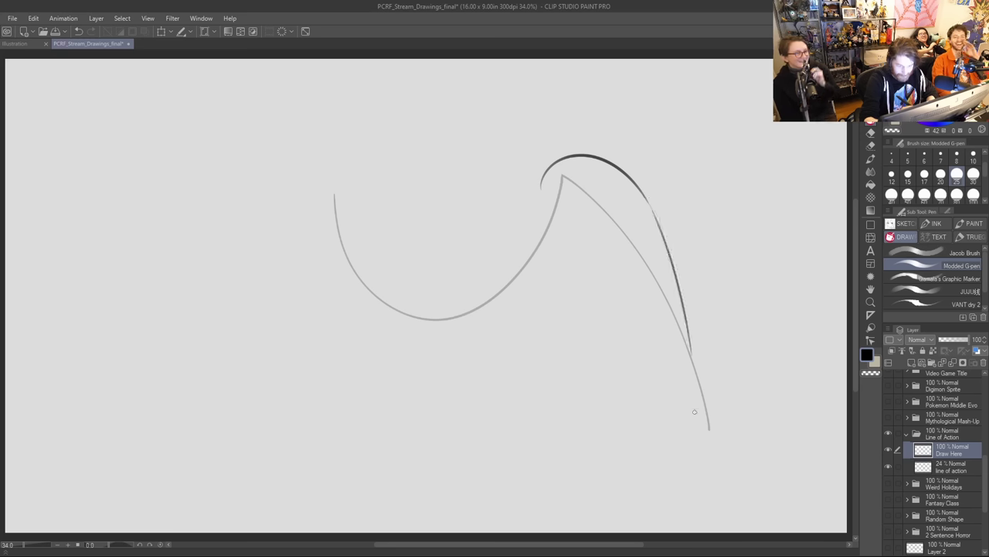
key("ctrl+z")
left_click_drag(648, 203, 665, 259)
key("ctrl+z")
left_click_drag(648, 203, 710, 399)
Step: Draw the near leg's inner contour from the thigh down to the ankle, roughly parallel to the guide line
mouse_move(581, 230)
left_mouse_down()
mouse_move(674, 342)
mouse_move(689, 460)
left_mouse_up()
key("ctrl+z")
left_click_drag(668, 334, 701, 458)
Step: Sketch the near foot below the ankle with a raised heel and its toes pointing down to the left
mouse_move(703, 368)
left_mouse_down()
mouse_move(717, 437)
mouse_move(658, 509)
left_mouse_up()
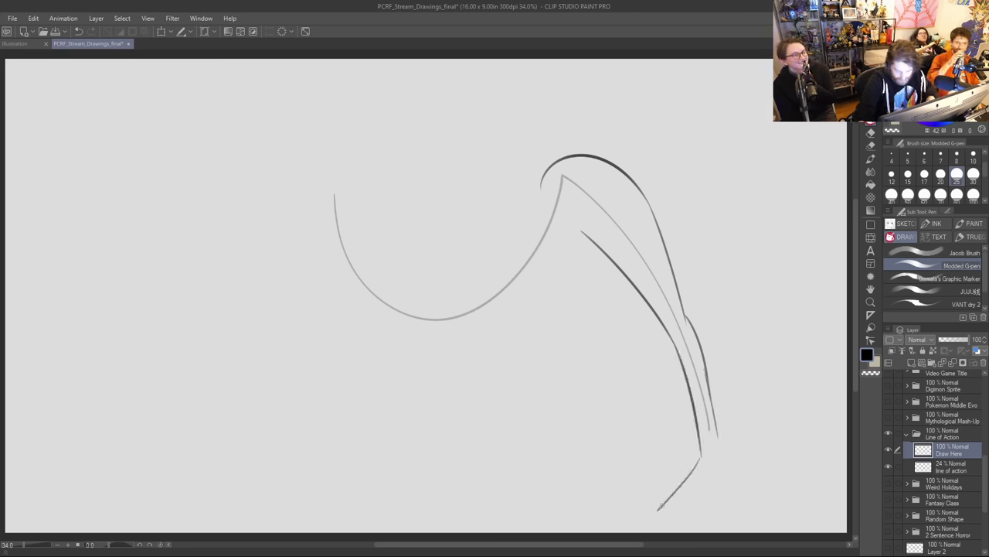
key("ctrl+z")
left_click_drag(700, 457, 679, 514)
key("ctrl+z")
left_click_drag(701, 457, 671, 500)
left_click_drag(700, 461, 721, 473)
mouse_move(718, 444)
left_mouse_down()
mouse_move(723, 477)
mouse_move(671, 508)
mouse_move(695, 500)
left_mouse_up()
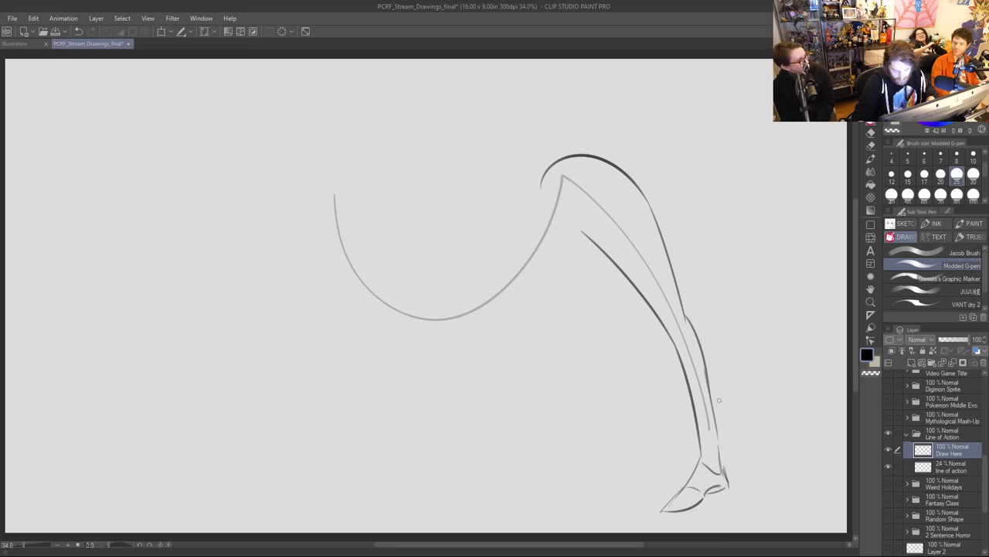
Step: Draw the far leg's front contour as a long line beside the near leg, from the thigh to the lower shin
left_click_drag(557, 276, 631, 329)
key("ctrl+z")
left_click_drag(572, 268, 657, 364)
key("ctrl+z")
left_click_drag(582, 267, 667, 367)
key("ctrl+z")
left_click_drag(577, 259, 677, 393)
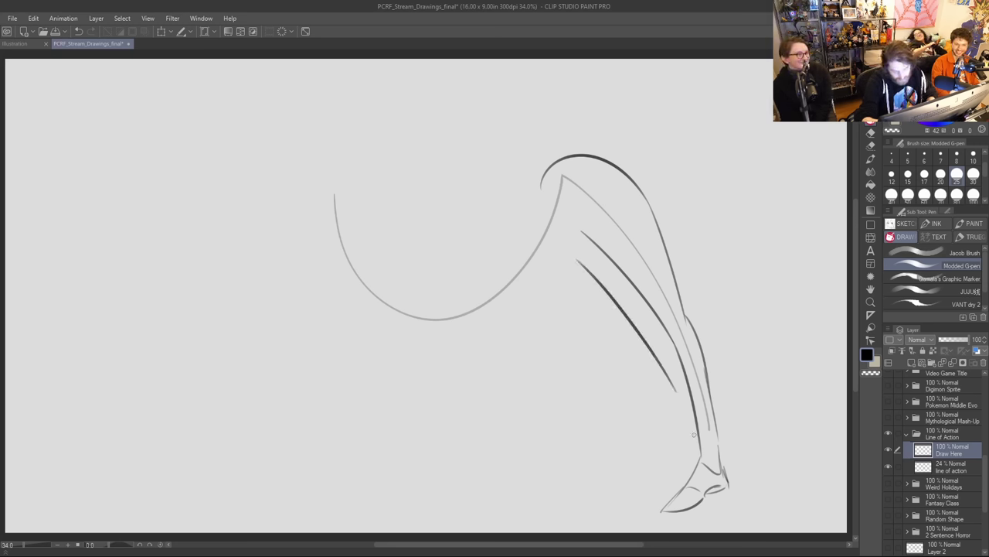
key("ctrl+z")
left_click_drag(576, 258, 672, 402)
left_click_drag(540, 186, 497, 257)
key("ctrl+z")
left_click_drag(541, 185, 490, 220)
key("ctrl+z")
left_click_drag(539, 187, 490, 233)
key("ctrl+z")
left_click_drag(323, 226, 396, 161)
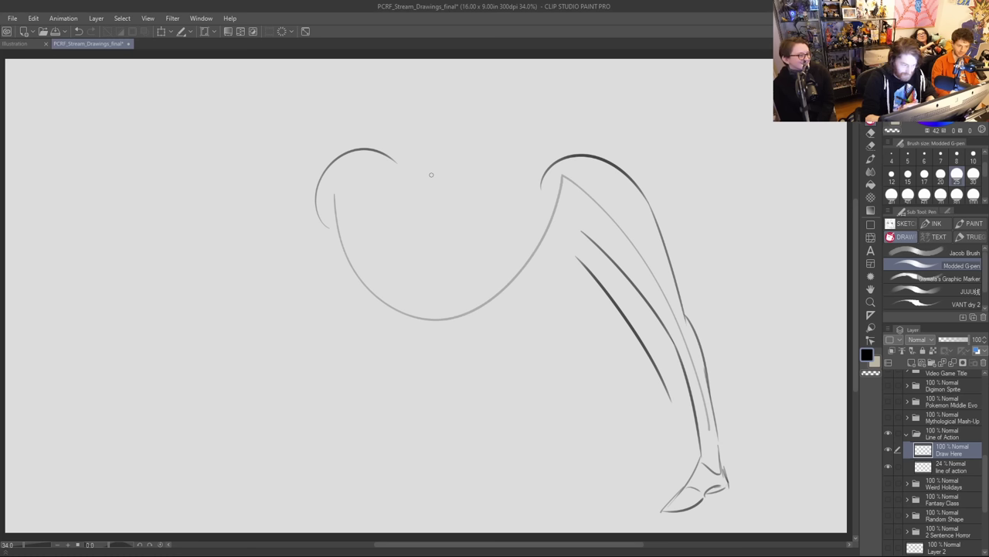
mouse_move(396, 161)
left_mouse_down()
mouse_move(338, 162)
mouse_move(324, 187)
mouse_move(328, 246)
left_mouse_up()
left_click(376, 147)
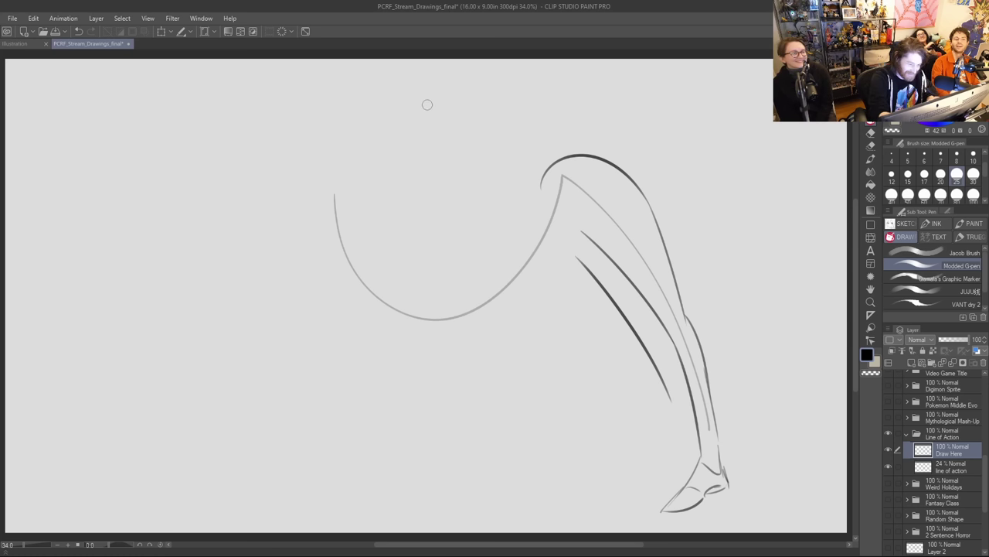
Step: Erase the near leg's calf contour and redraw it with a fuller bulge from the back of the knee to the heel
left_click_drag(687, 328, 725, 442)
left_click_drag(702, 371, 718, 435)
left_click_drag(684, 315, 714, 378)
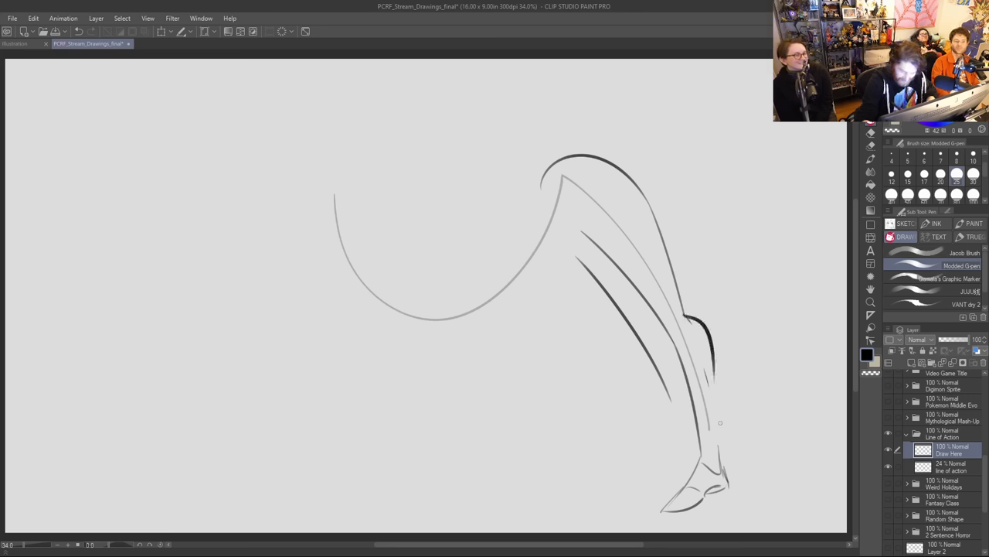
key("ctrl+z")
mouse_move(685, 316)
left_mouse_down()
mouse_move(715, 377)
mouse_move(723, 459)
left_mouse_up()
Step: Extend the far leg's contour to the ankle and sketch the far foot behind the near one
mouse_move(667, 384)
left_mouse_down()
mouse_move(694, 460)
mouse_move(653, 509)
left_mouse_up()
key("ctrl+z")
left_click_drag(692, 453, 648, 506)
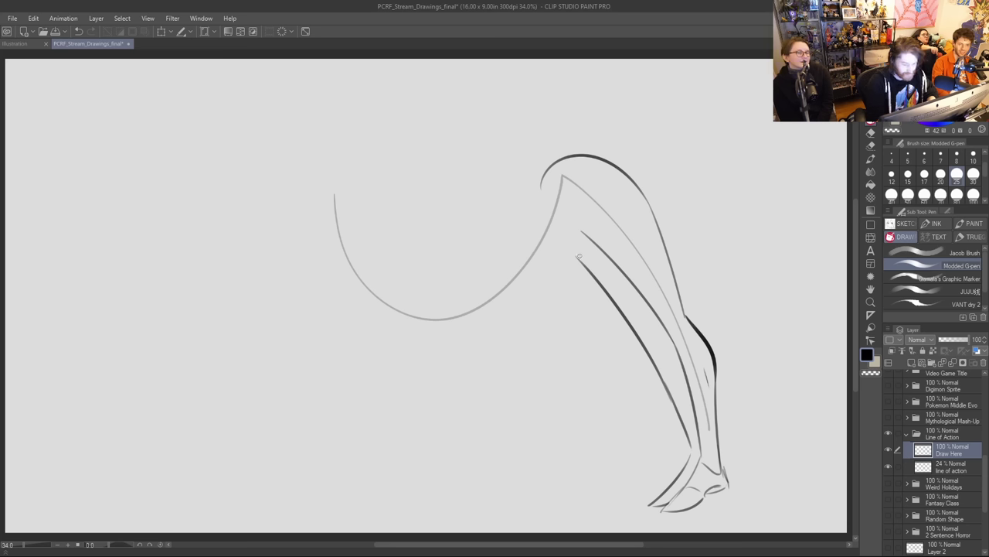
left_click_drag(583, 244, 525, 291)
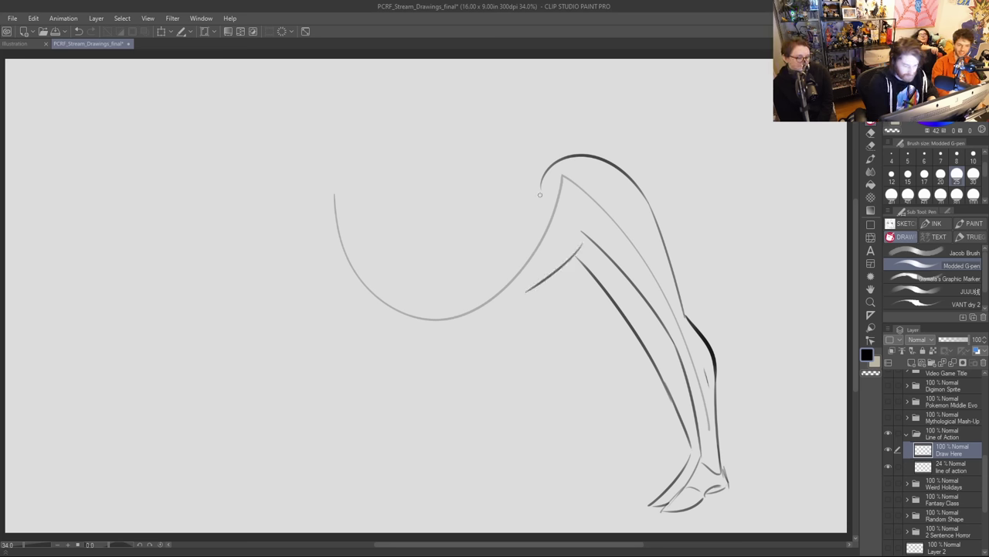
key("ctrl+z")
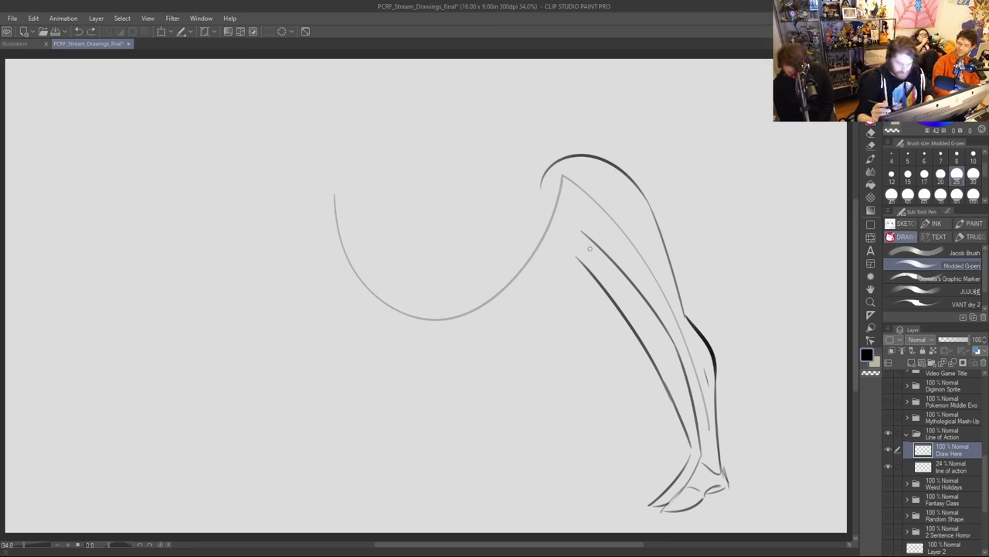
Step: Scale down the line of action layer and reposition it so its peak sits inside the hip
left_click(916, 469)
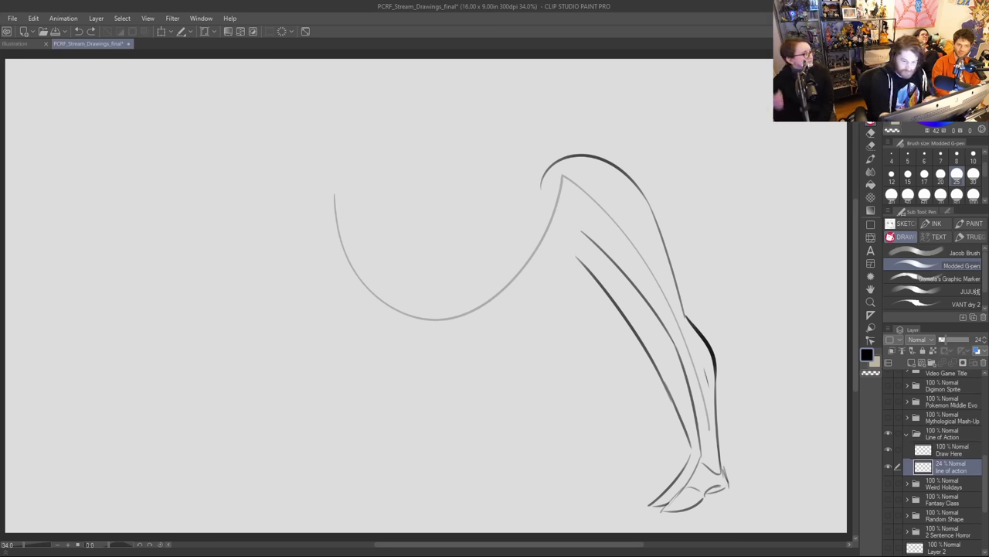
key("k")
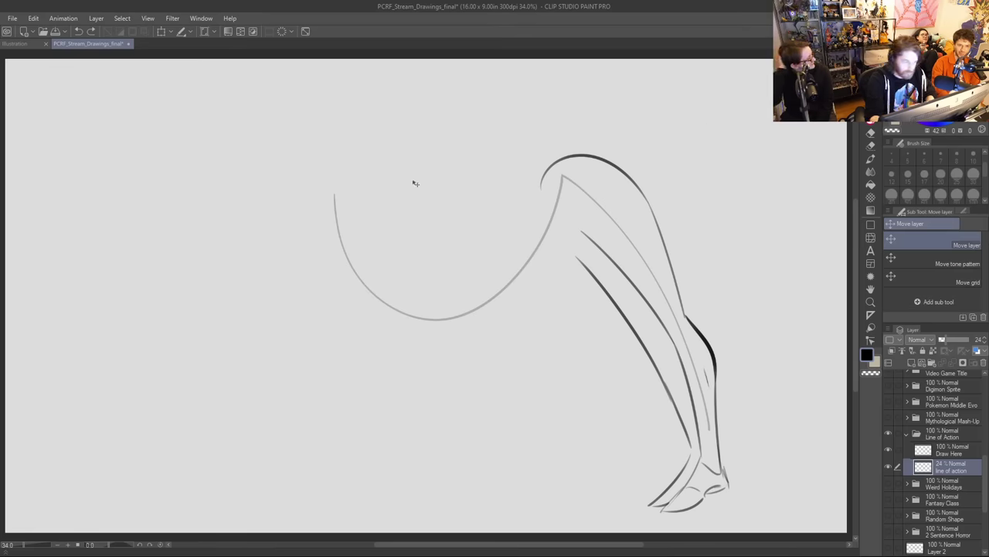
left_click(161, 30)
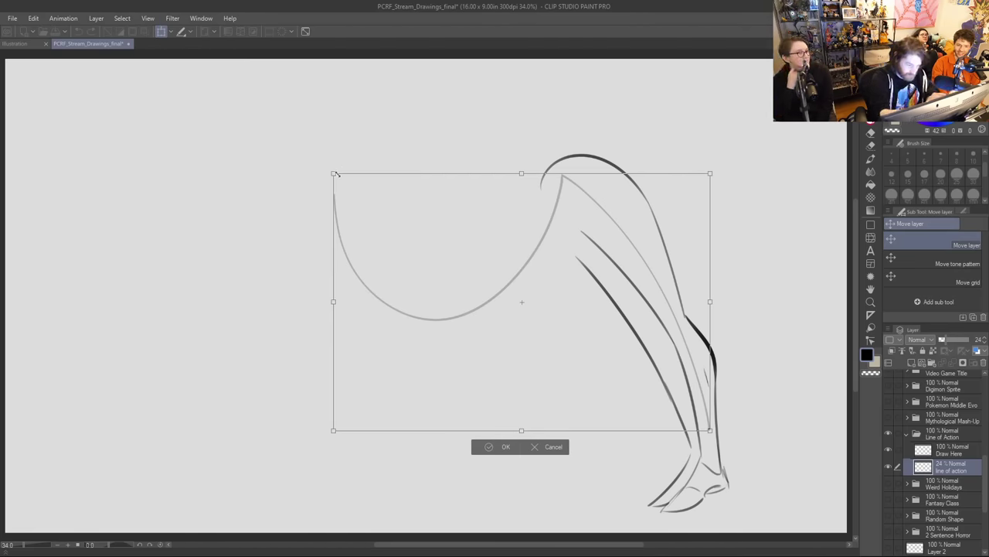
left_click_drag(351, 168, 443, 183)
left_click_drag(619, 250, 603, 205)
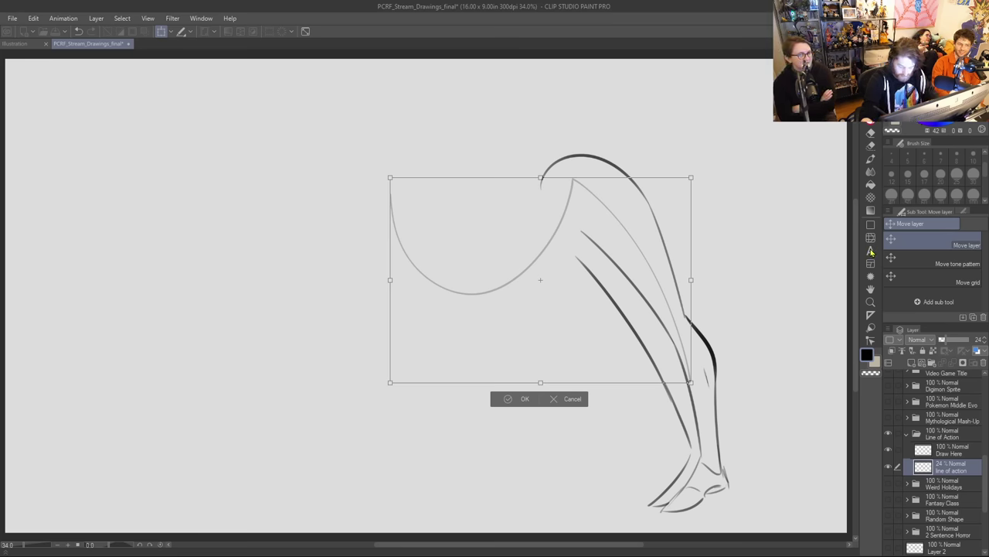
key("Return")
Step: On the Draw Here layer, erase both legs below the knees and redraw the calf and shin contours closer to the guide line
left_click(871, 200)
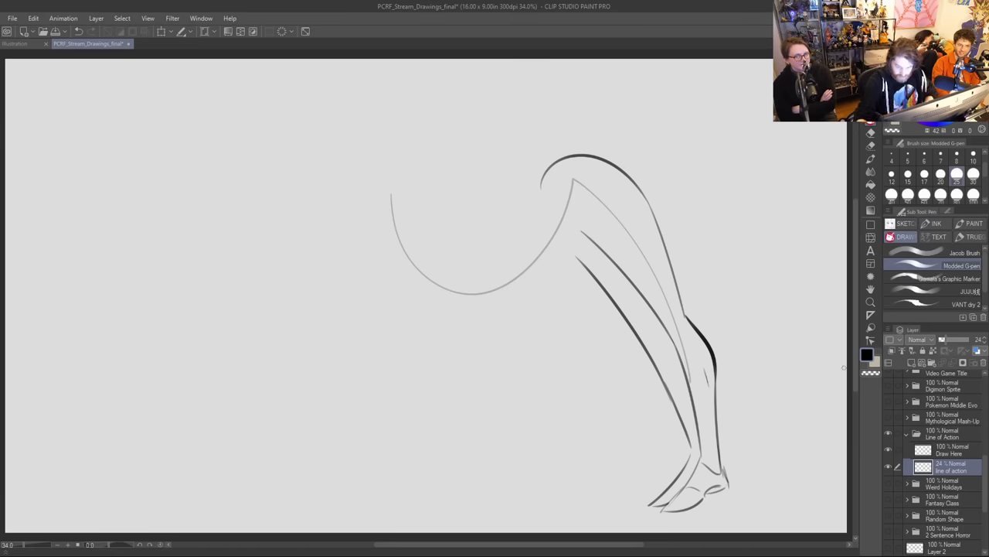
left_click(952, 453)
mouse_move(702, 333)
left_mouse_down()
mouse_move(717, 382)
mouse_move(719, 470)
left_mouse_up()
mouse_move(684, 346)
left_mouse_down()
mouse_move(698, 456)
mouse_move(653, 365)
left_mouse_up()
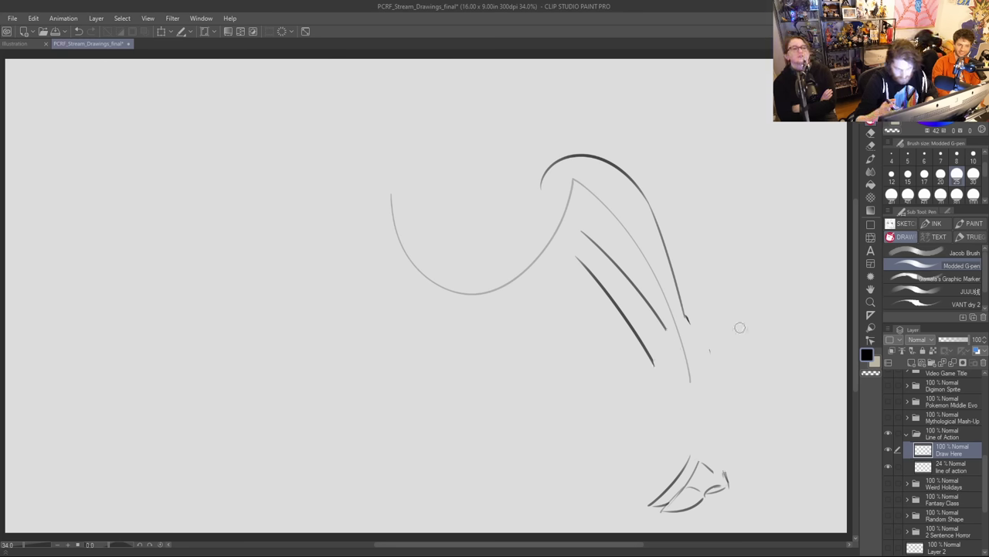
left_click_drag(684, 315, 703, 448)
left_click_drag(663, 325, 693, 439)
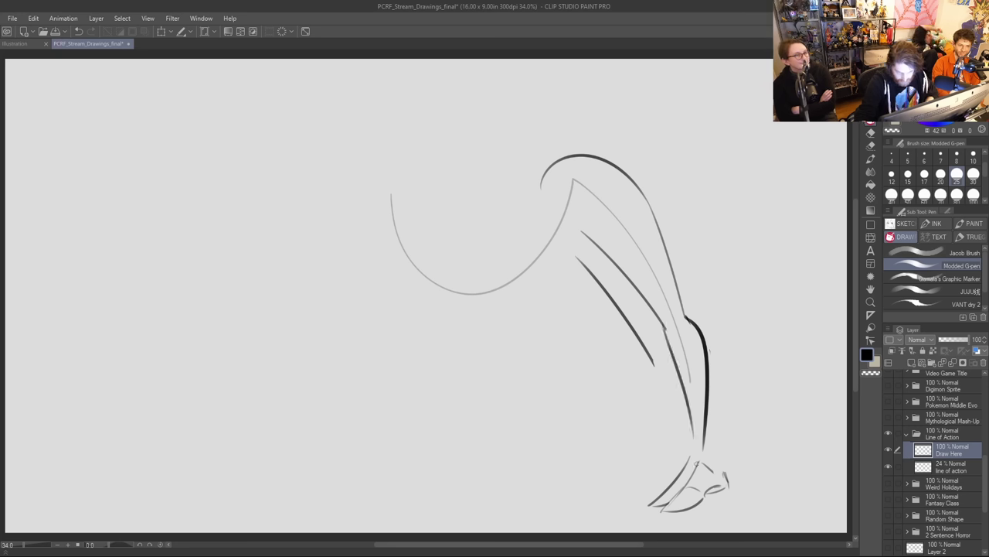
left_click_drag(652, 359, 693, 458)
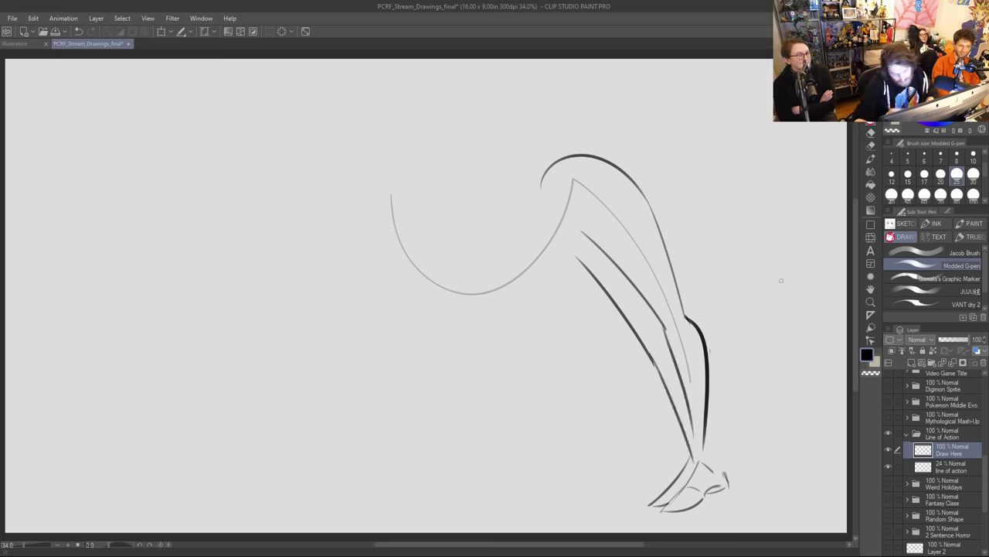
Step: Erase the old feet and redraw both with slimmer, pointed toes directly below the new ankles
mouse_move(720, 473)
left_mouse_down()
mouse_move(730, 495)
mouse_move(672, 499)
left_mouse_up()
mouse_move(677, 480)
left_mouse_down()
mouse_move(695, 459)
mouse_move(669, 490)
mouse_move(705, 508)
mouse_move(740, 455)
mouse_move(691, 467)
left_mouse_up()
left_click_drag(693, 433, 694, 464)
mouse_move(703, 444)
left_mouse_down()
mouse_move(715, 491)
mouse_move(660, 500)
left_mouse_up()
mouse_move(687, 467)
left_mouse_down()
mouse_move(650, 511)
mouse_move(714, 492)
mouse_move(708, 462)
mouse_move(691, 450)
mouse_move(637, 502)
left_mouse_up()
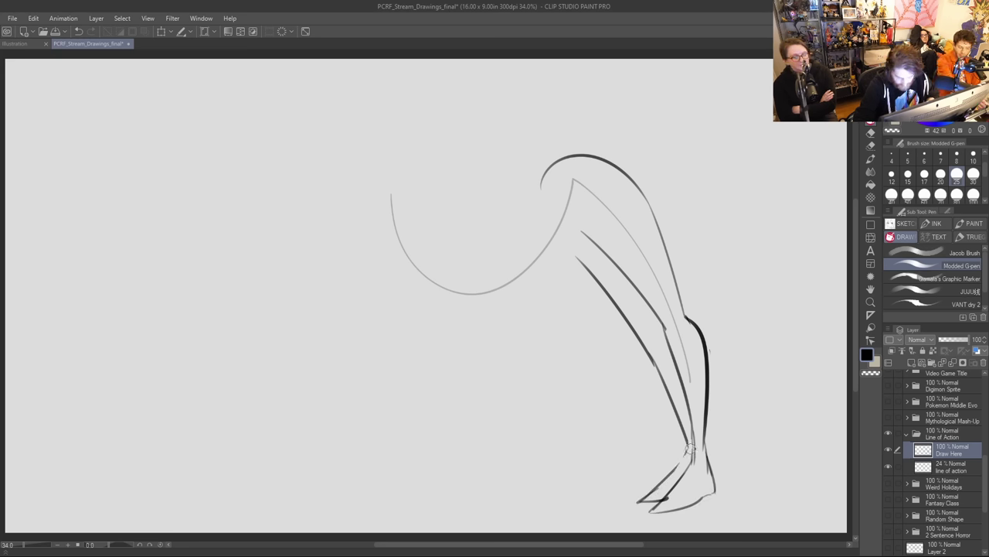
mouse_move(663, 502)
left_mouse_down()
mouse_move(671, 494)
mouse_move(642, 498)
left_mouse_up()
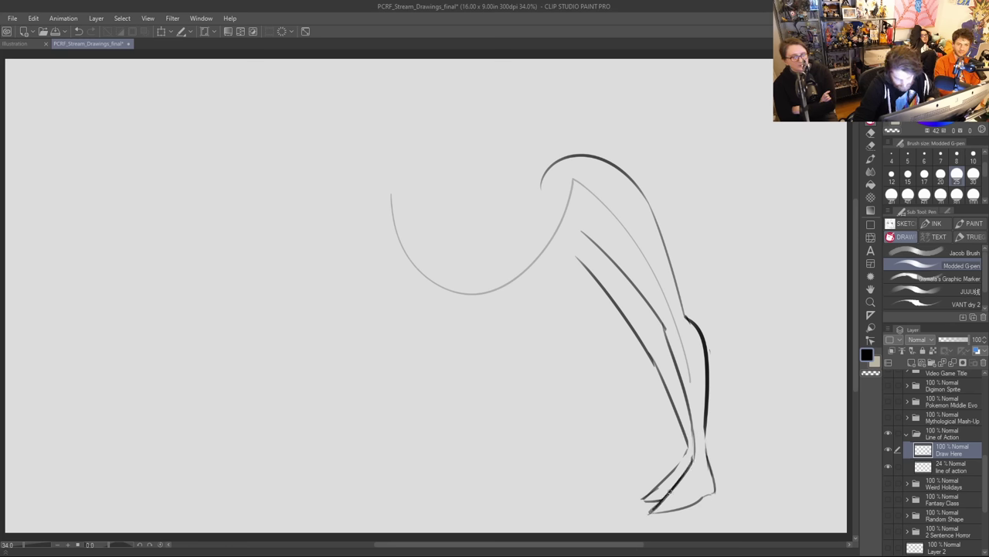
Step: Darken and refine the near foot's sole and heel and the far foot's outline
mouse_move(651, 512)
left_mouse_down()
mouse_move(697, 524)
mouse_move(685, 506)
mouse_move(715, 493)
left_mouse_up()
mouse_move(707, 436)
left_mouse_down()
mouse_move(714, 486)
mouse_move(707, 452)
mouse_move(709, 468)
mouse_move(694, 462)
left_mouse_up()
mouse_move(691, 412)
left_mouse_down()
mouse_move(694, 439)
mouse_move(670, 472)
mouse_move(678, 461)
left_mouse_up()
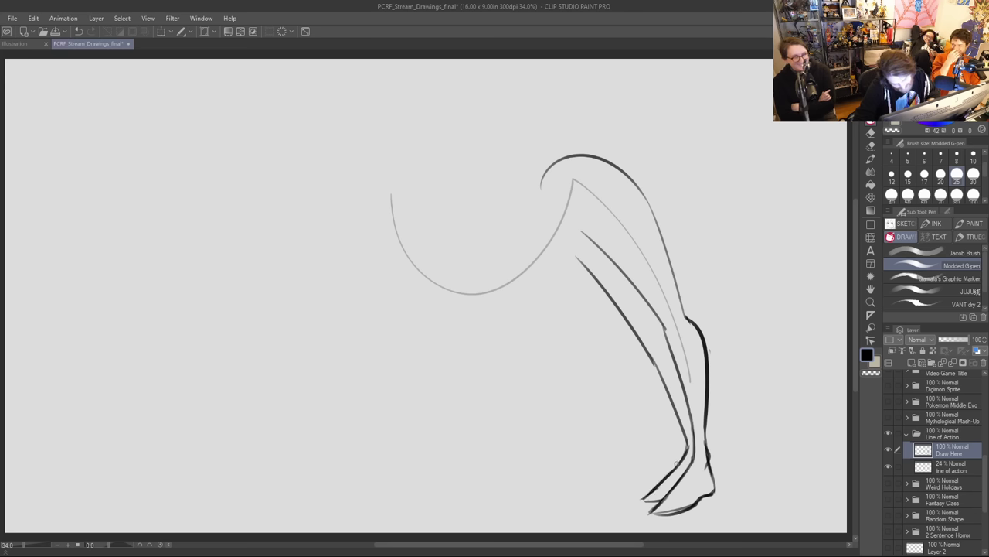
left_click_drag(640, 500, 663, 496)
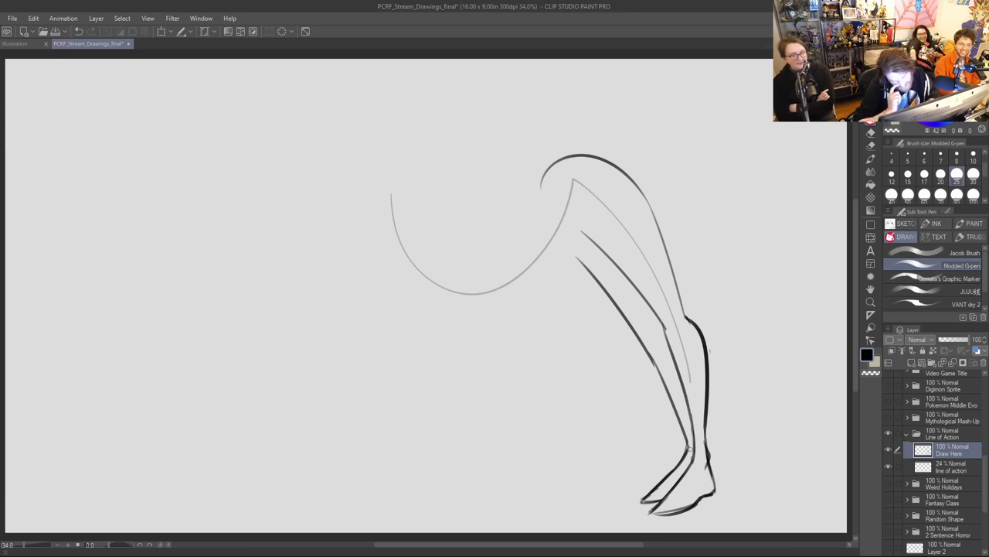
Step: Sketch the shoulder and the lower back and belly curves that join the hips to the upper torso
left_click_drag(580, 239, 561, 271)
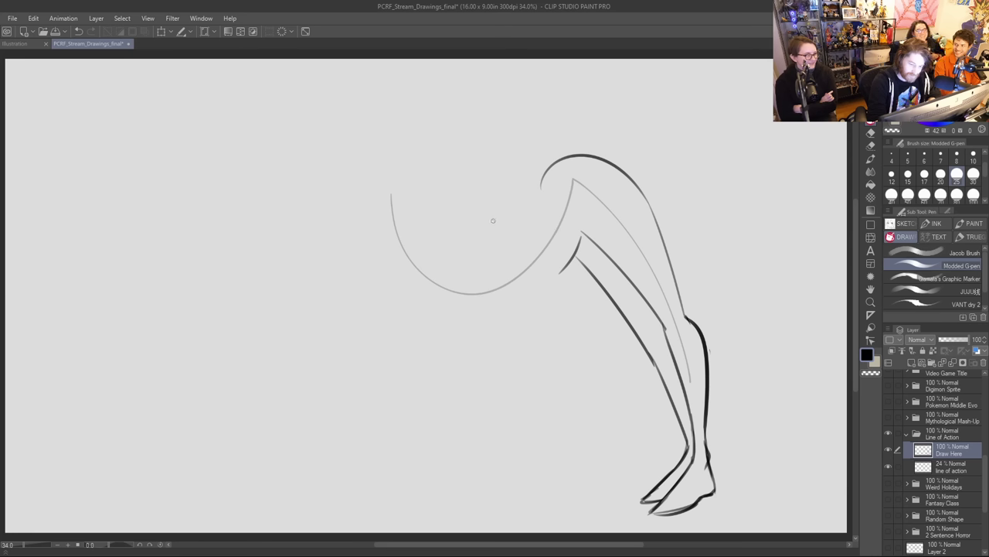
left_click_drag(424, 217, 474, 252)
left_click_drag(379, 227, 372, 261)
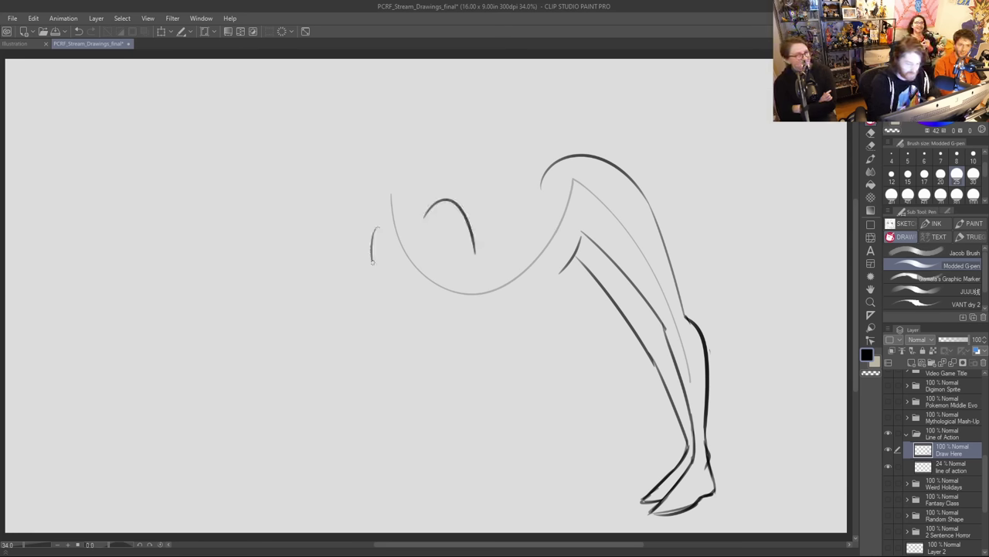
key("ctrl+z")
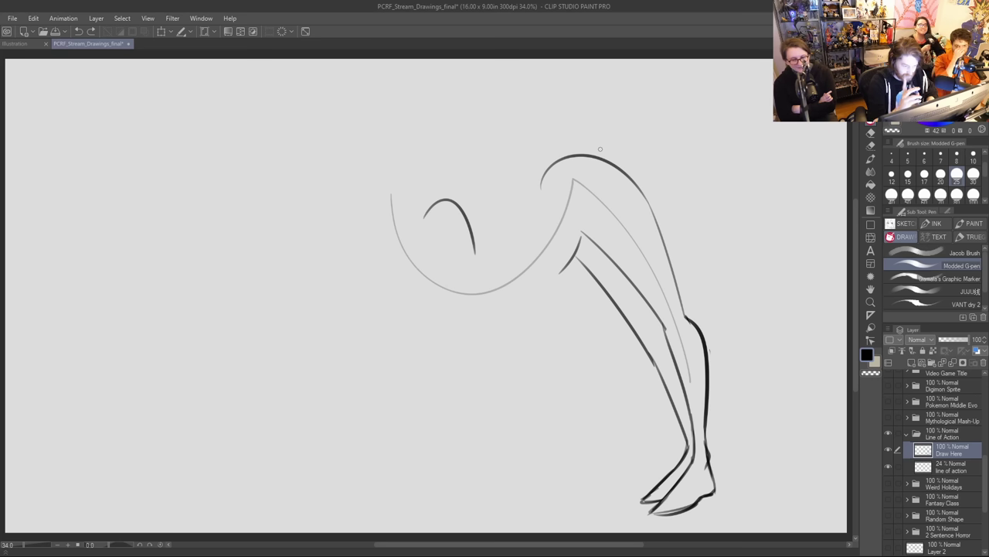
mouse_move(442, 201)
left_mouse_down()
mouse_move(423, 222)
mouse_move(460, 196)
mouse_move(442, 286)
left_mouse_up()
left_click_drag(464, 233, 536, 188)
left_click_drag(489, 293, 563, 267)
Step: Redraw the rounded shoulder and sketch the near arm reaching down to a bent elbow with the forearm extending left
left_click_drag(417, 244, 417, 313)
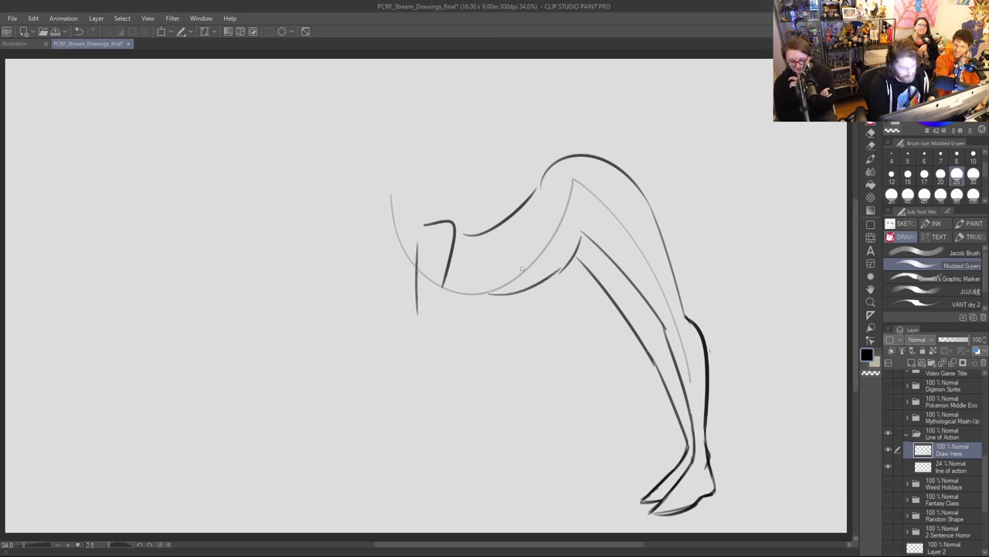
key("ctrl+z")
mouse_move(452, 226)
left_mouse_down()
mouse_move(441, 284)
mouse_move(430, 225)
mouse_move(419, 244)
mouse_move(461, 336)
left_mouse_up()
mouse_move(450, 251)
left_mouse_down()
mouse_move(481, 344)
mouse_move(393, 352)
left_mouse_up()
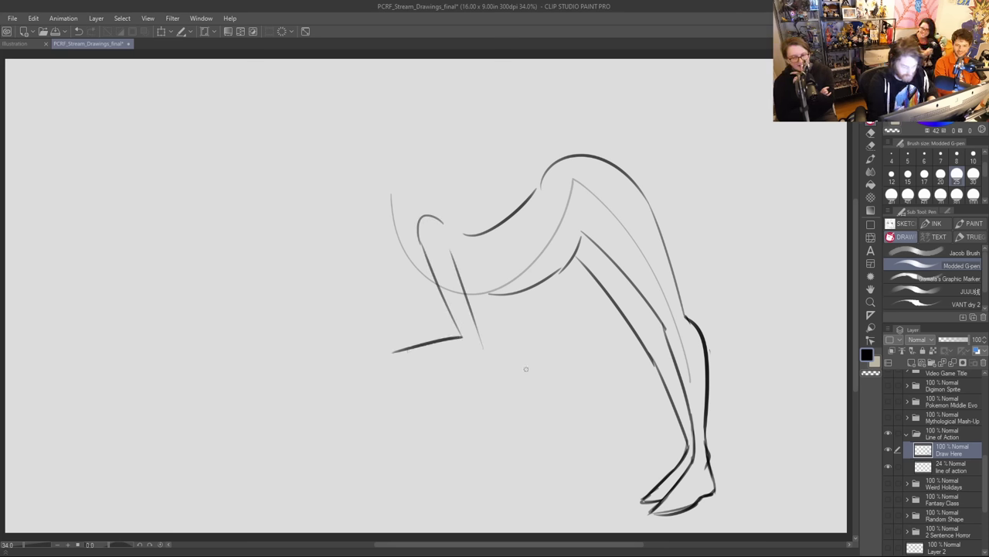
Step: Replace the belly line with a lower curve from the arm to the inner thigh, and add the chest contour in front of the arm
mouse_move(579, 246)
left_mouse_down()
mouse_move(510, 289)
mouse_move(580, 239)
left_mouse_up()
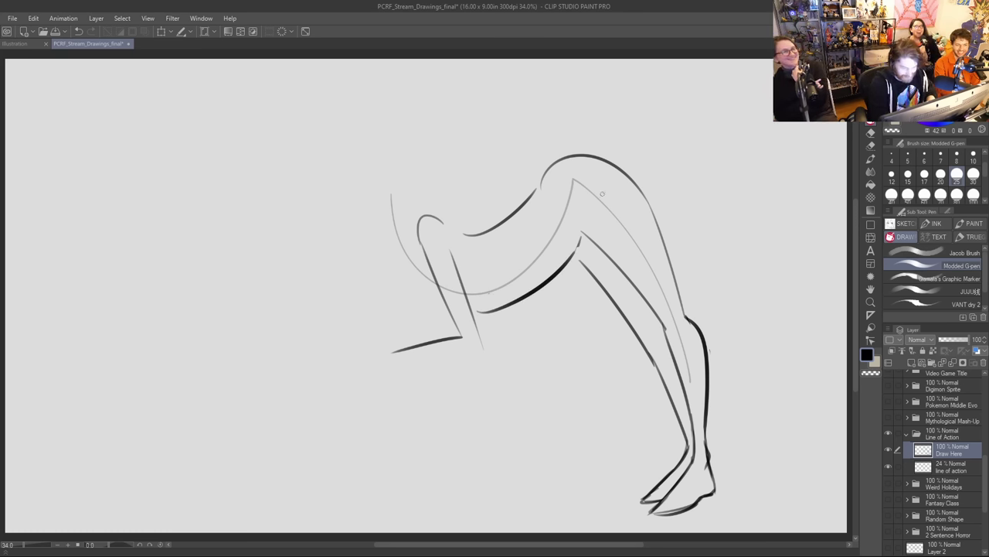
key("ctrl+z")
left_click_drag(479, 314, 580, 240)
key("ctrl+z")
left_click_drag(476, 315, 579, 235)
left_click_drag(401, 264, 442, 301)
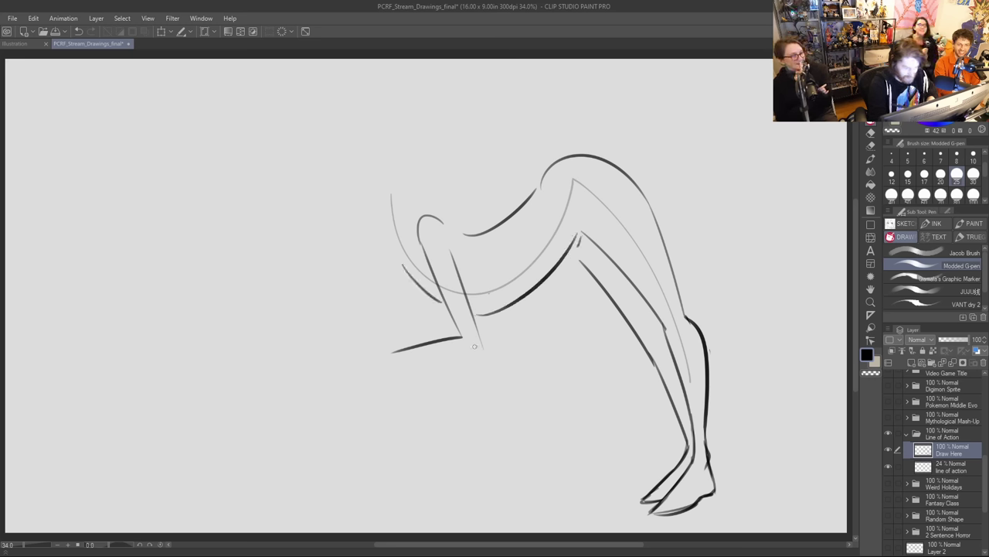
Step: Draw the forearm's lower edge and rework its upper edge to meet the elbow slightly higher
left_click_drag(392, 366, 491, 351)
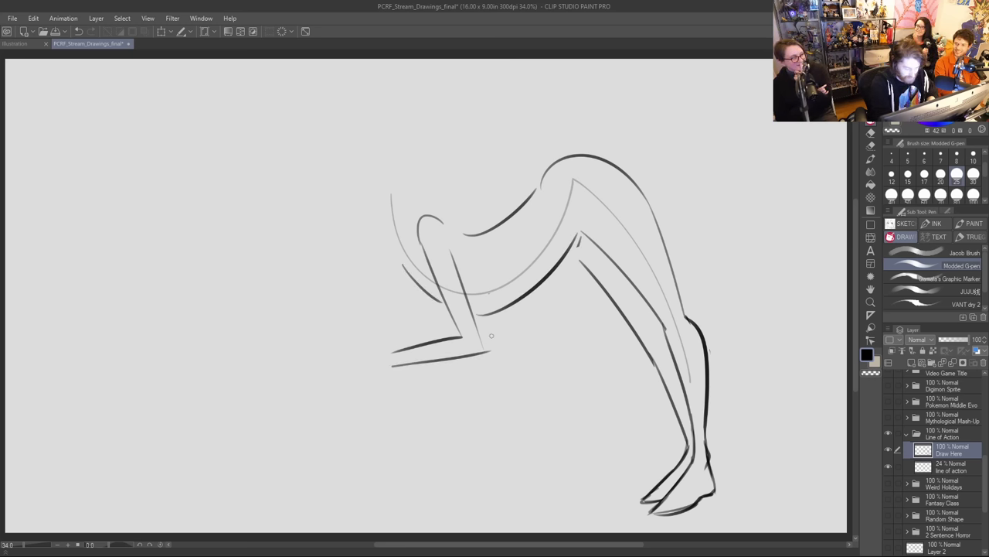
mouse_move(388, 358)
left_mouse_down()
mouse_move(467, 323)
mouse_move(414, 351)
left_mouse_up()
left_click_drag(472, 319, 464, 332)
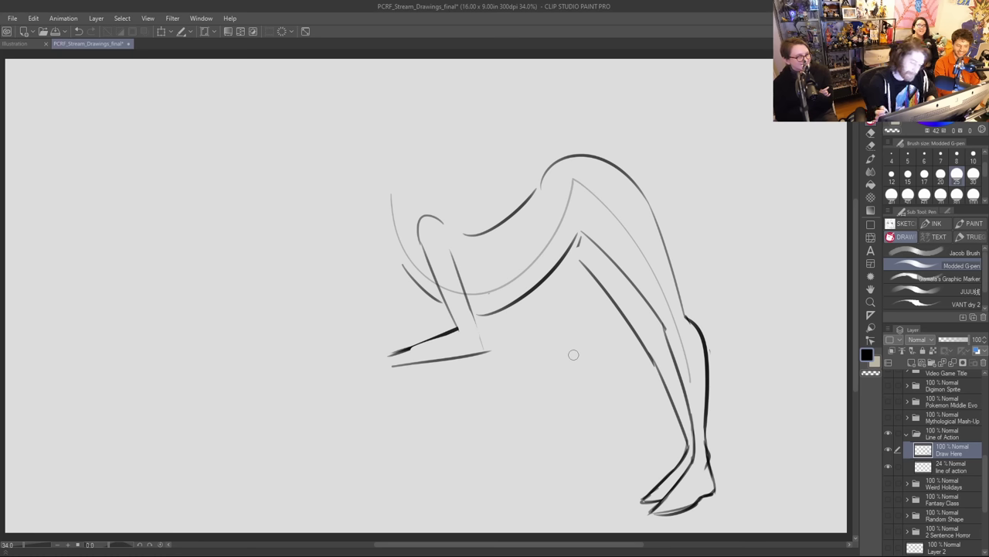
Step: Erase most of the forearm's lower edge and trim the outer end of its upper edge
mouse_move(380, 357)
left_mouse_down()
mouse_move(353, 358)
mouse_move(345, 374)
mouse_move(370, 373)
mouse_move(391, 356)
mouse_move(348, 369)
mouse_move(489, 353)
left_mouse_up()
left_click_drag(388, 358, 424, 338)
mouse_move(489, 356)
left_mouse_down()
mouse_move(404, 371)
mouse_move(362, 365)
mouse_move(402, 354)
left_mouse_up()
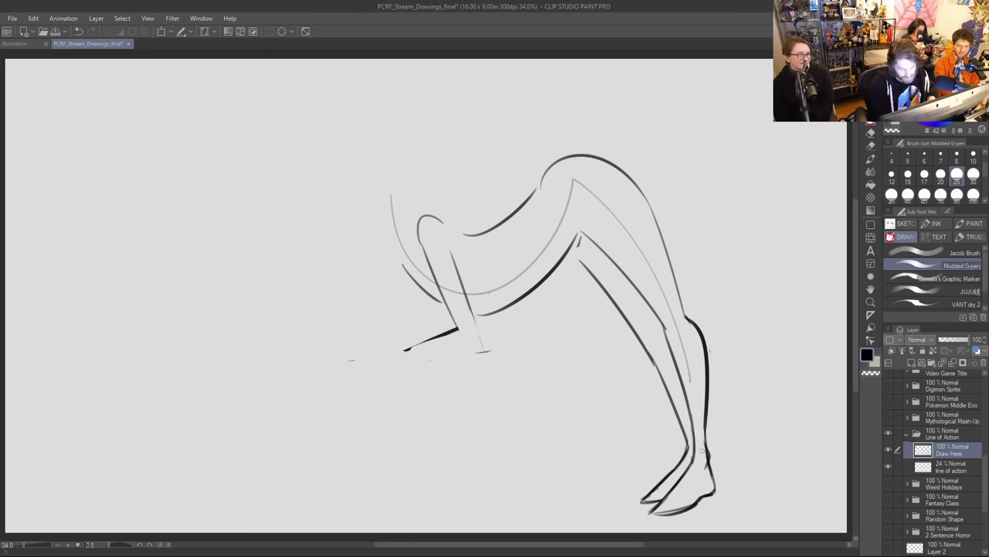
Step: Redraw both feet as longer, pointed shoes and add a heel under the near foot
mouse_move(699, 499)
left_mouse_down()
mouse_move(642, 514)
mouse_move(697, 483)
mouse_move(659, 507)
mouse_move(691, 453)
mouse_move(646, 501)
left_mouse_up()
mouse_move(686, 450)
left_mouse_down()
mouse_move(621, 501)
mouse_move(663, 498)
mouse_move(636, 522)
mouse_move(697, 508)
mouse_move(714, 498)
mouse_move(715, 483)
left_mouse_up()
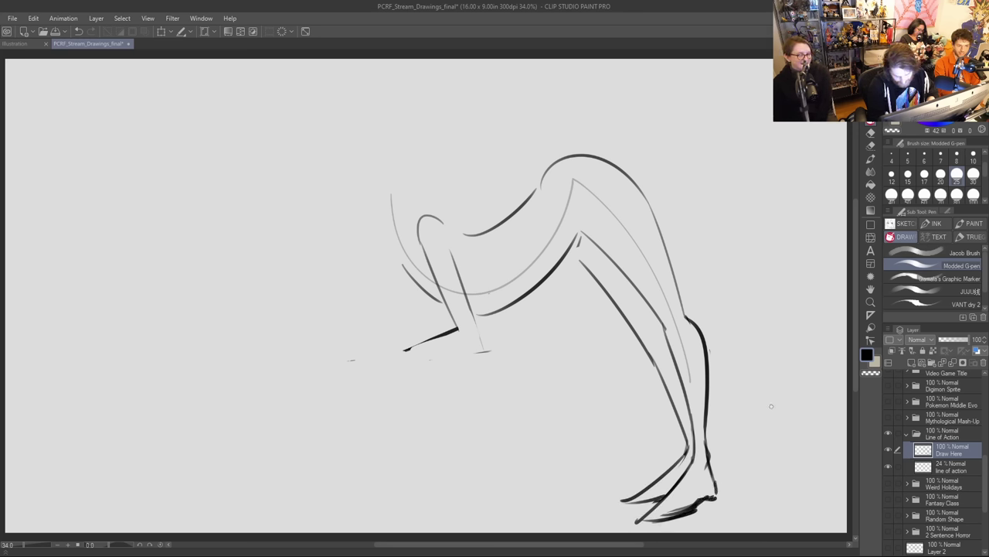
mouse_move(662, 515)
left_mouse_down()
mouse_move(693, 496)
mouse_move(680, 509)
mouse_move(701, 502)
mouse_move(695, 515)
mouse_move(637, 519)
left_mouse_up()
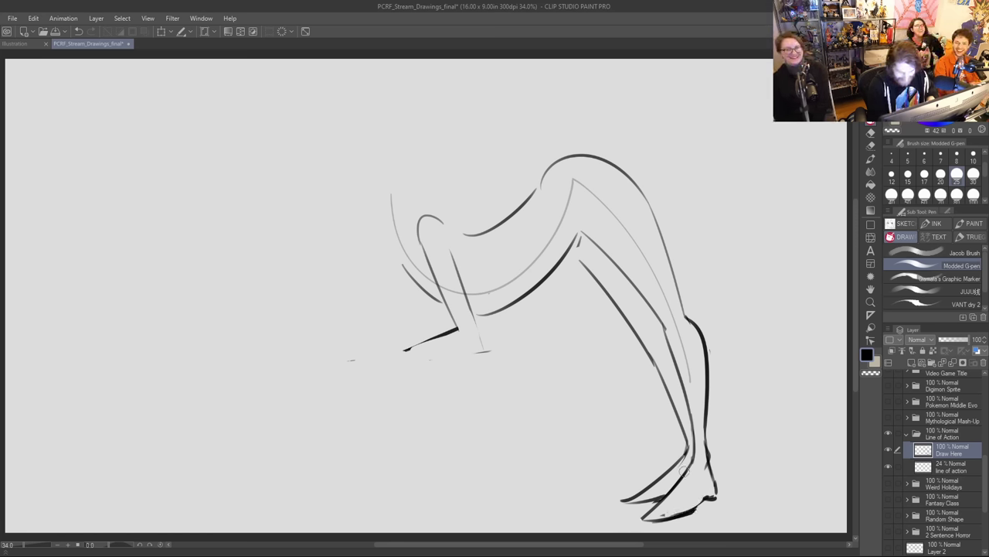
Step: Redraw the forearm as two lines sloping down from the elbow and clear the leftover strokes of the old one
left_click_drag(462, 291, 478, 328)
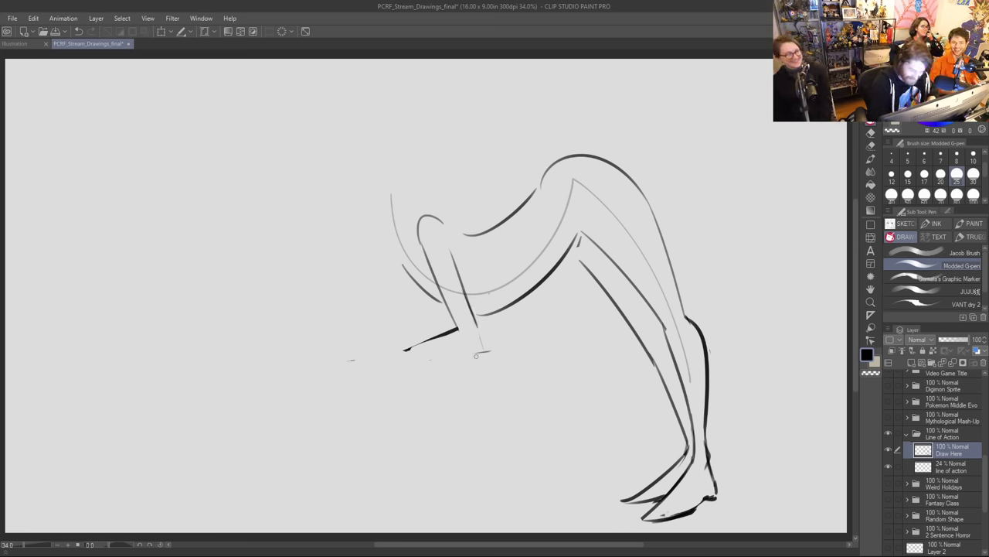
mouse_move(386, 356)
left_mouse_down()
mouse_move(452, 326)
mouse_move(419, 359)
mouse_move(477, 345)
left_mouse_up()
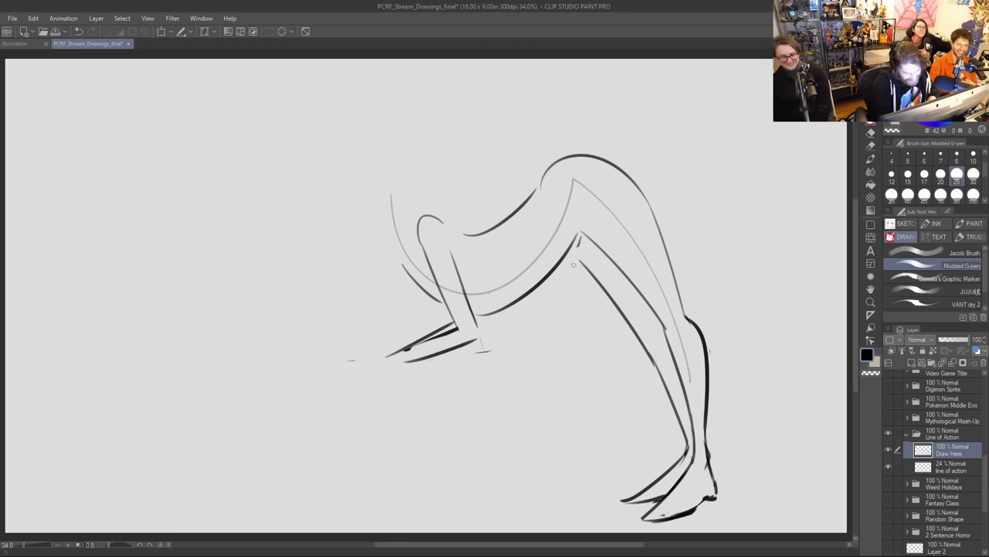
key("ctrl+z")
key("ctrl+z")
key("ctrl+z")
key("ctrl+z")
key("ctrl+z")
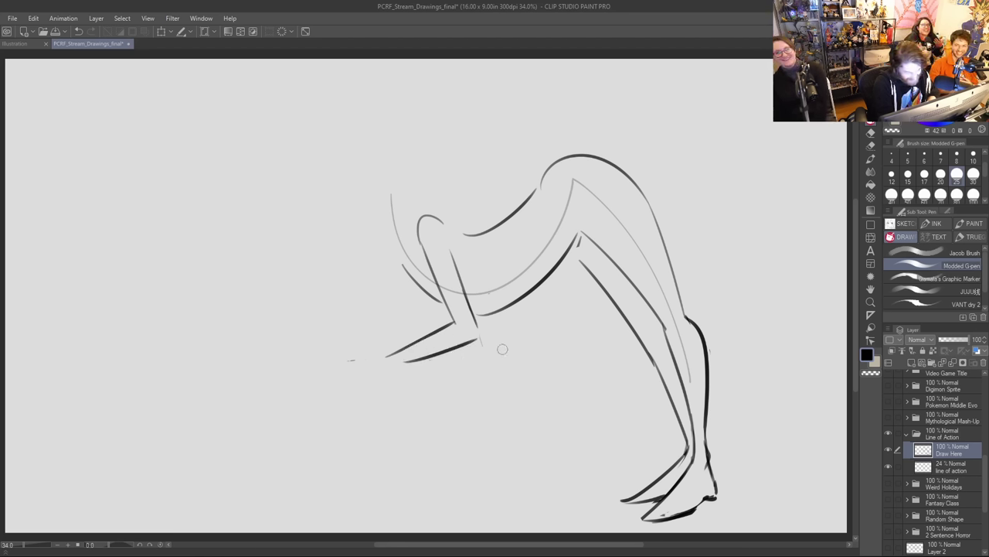
Step: Extend the forearm's lower edge to the wrist and sketch the bent hand with its fingers hanging down
mouse_move(387, 356)
left_mouse_down()
mouse_move(375, 341)
mouse_move(357, 345)
mouse_move(377, 369)
mouse_move(451, 347)
left_mouse_up()
mouse_move(372, 374)
left_mouse_down()
mouse_move(387, 378)
mouse_move(357, 320)
mouse_move(388, 352)
mouse_move(373, 365)
mouse_move(471, 341)
left_mouse_up()
left_click_drag(361, 334, 357, 381)
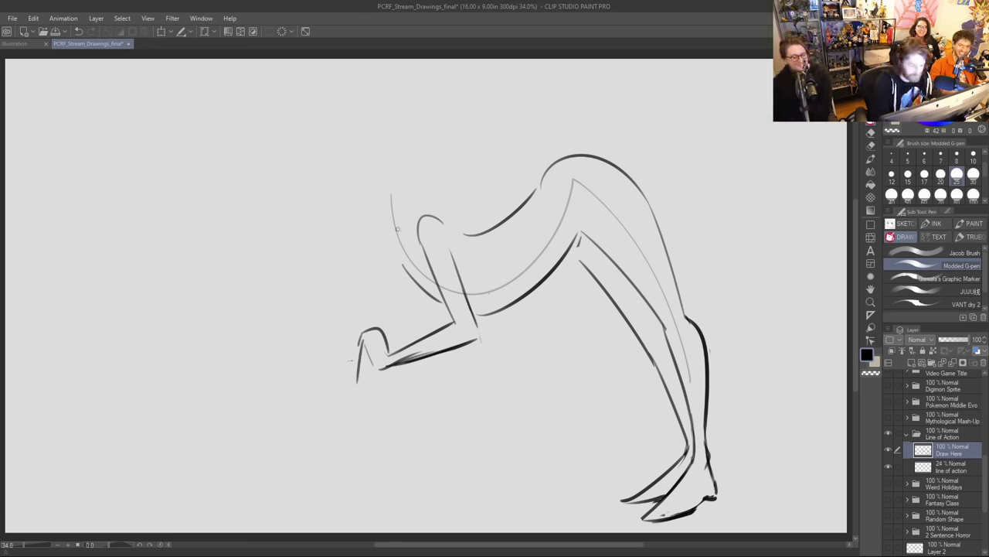
Step: Sketch the head above the shoulder with a slanted face line and a rounded crown, replacing the first curved attempts
mouse_move(365, 204)
left_mouse_down()
mouse_move(385, 145)
mouse_move(382, 205)
mouse_move(391, 139)
mouse_move(406, 127)
left_mouse_up()
key("ctrl+z")
key("ctrl+z")
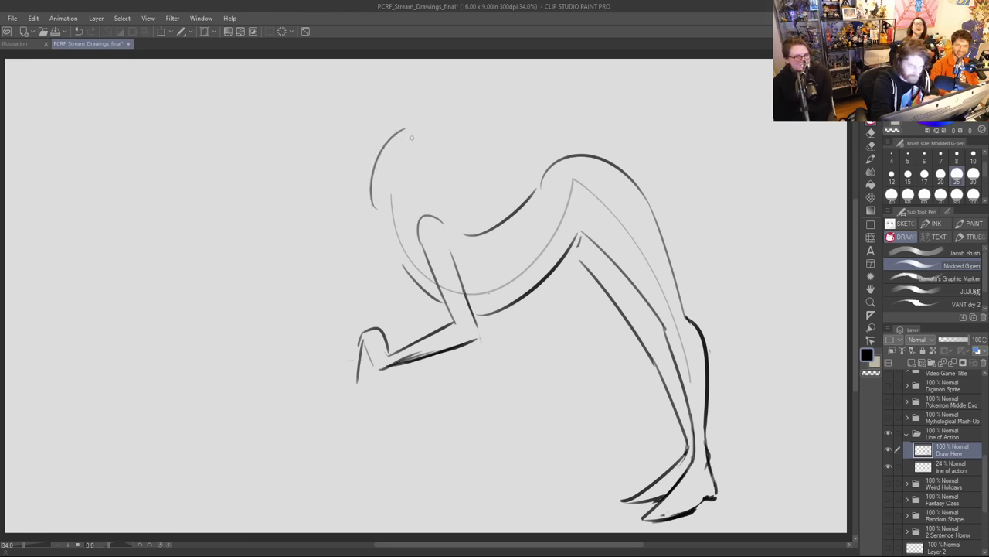
key("ctrl+z")
mouse_move(368, 209)
left_mouse_down()
mouse_move(400, 123)
mouse_move(427, 193)
mouse_move(363, 134)
mouse_move(446, 124)
left_mouse_up()
key("ctrl+z")
key("ctrl+z")
key("ctrl+z")
left_click_drag(362, 138, 449, 124)
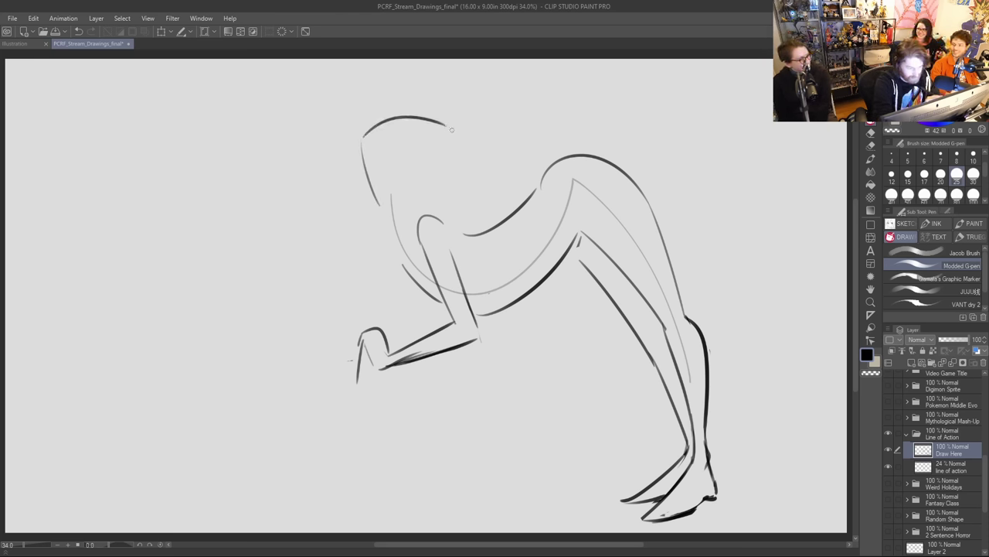
Step: Draw the back of the head and neck down to the shoulder, and add a pointed nose with a cheek line
left_click_drag(416, 195, 434, 128)
key("ctrl+z")
left_click_drag(418, 218, 442, 124)
mouse_move(368, 151)
left_mouse_down()
mouse_move(347, 143)
mouse_move(364, 168)
mouse_move(373, 147)
mouse_move(357, 145)
mouse_move(374, 144)
mouse_move(369, 168)
mouse_move(386, 154)
left_mouse_up()
key("ctrl+z")
key("ctrl+z")
key("ctrl+z")
key("ctrl+z")
key("ctrl+z")
key("ctrl+z")
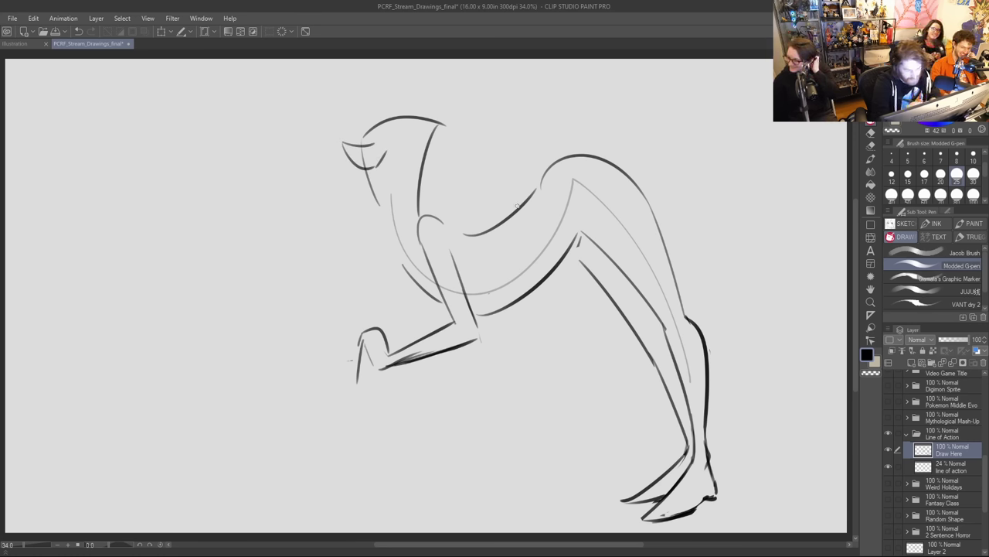
Step: Sketch a table in front of the figure with a vertical side below the hand, a base line and a top edge
left_click_drag(364, 351, 361, 445)
key("ctrl+z")
left_click_drag(364, 350, 375, 516)
key("ctrl+z")
mouse_move(362, 351)
left_mouse_down()
mouse_move(366, 470)
mouse_move(193, 473)
left_mouse_up()
mouse_move(192, 356)
left_mouse_down()
mouse_move(368, 328)
mouse_move(377, 363)
left_mouse_up()
Step: Rework the near hand so it rests on the table corner and add the far arm behind it
mouse_move(372, 323)
left_mouse_down()
mouse_move(362, 330)
mouse_move(382, 352)
mouse_move(389, 345)
left_mouse_up()
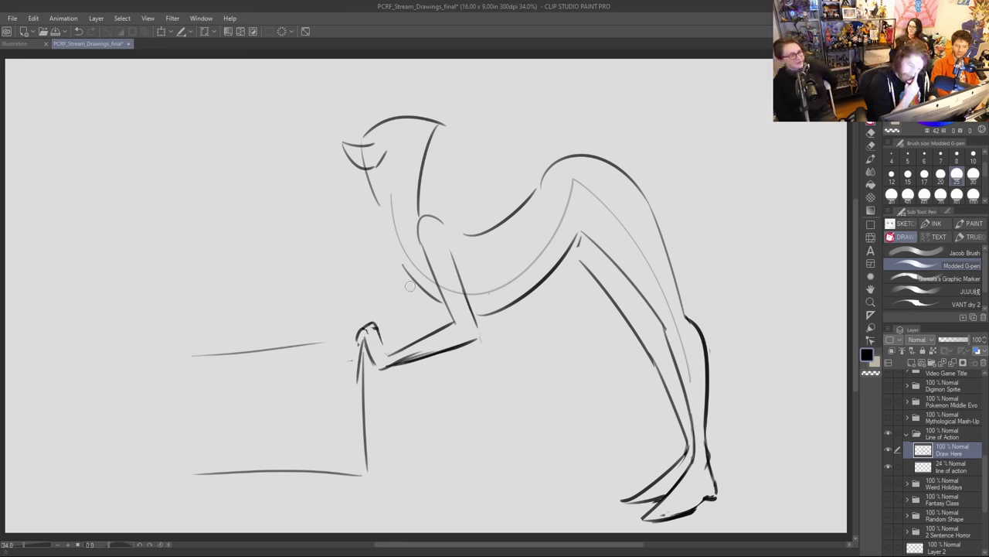
mouse_move(385, 332)
left_mouse_down()
mouse_move(421, 313)
mouse_move(424, 292)
left_mouse_up()
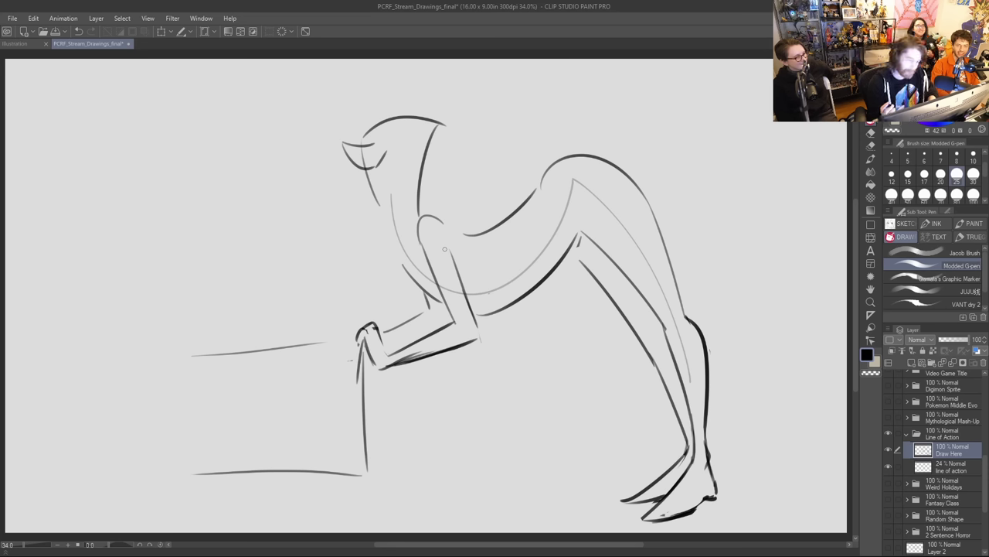
Step: Draw the closed eye with its arched brow and outline a curled moustache beneath the pointed nose
mouse_move(377, 175)
left_mouse_down()
mouse_move(390, 180)
mouse_move(414, 125)
left_mouse_up()
key("ctrl+z")
key("ctrl+z")
key("ctrl+z")
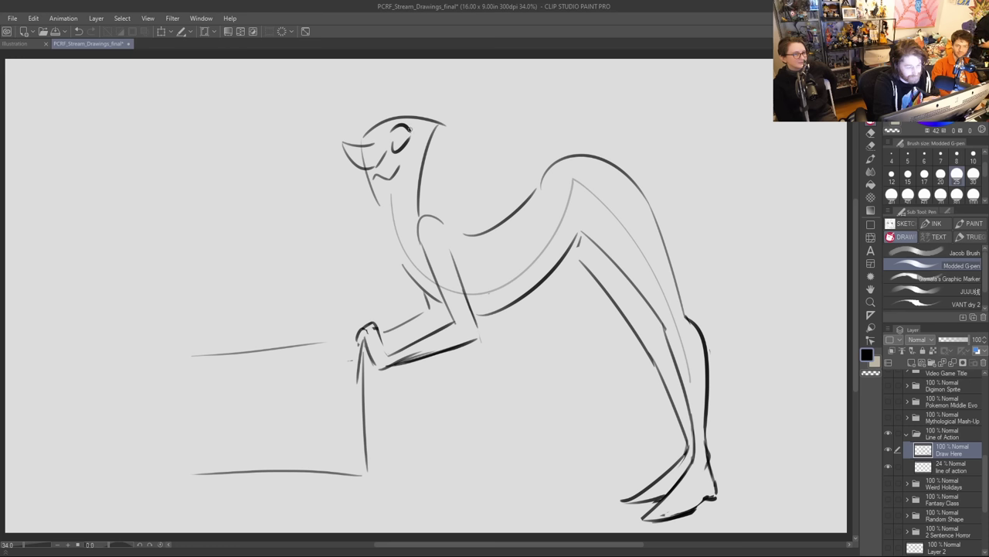
left_click_drag(382, 166, 411, 150)
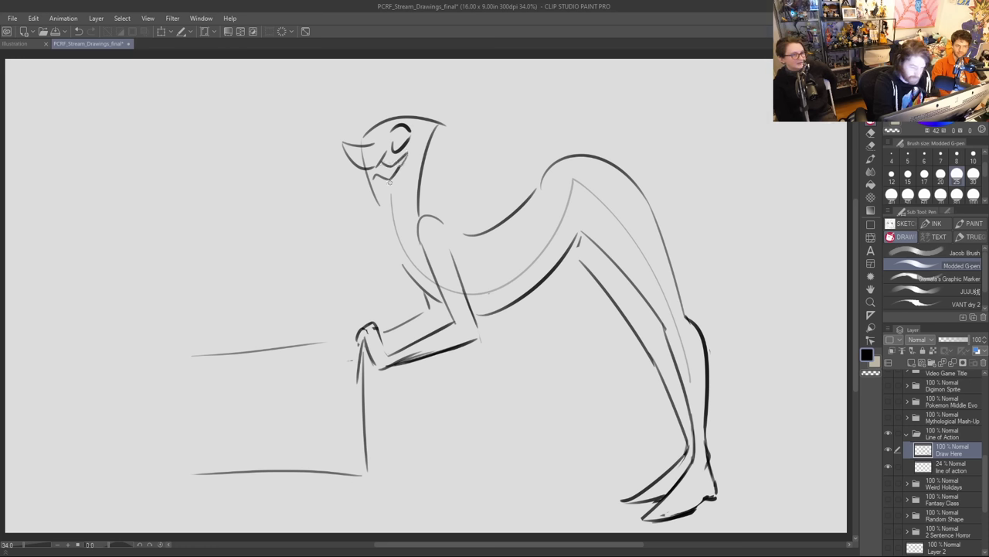
left_click_drag(348, 172, 369, 177)
key("ctrl+z")
key("ctrl+z")
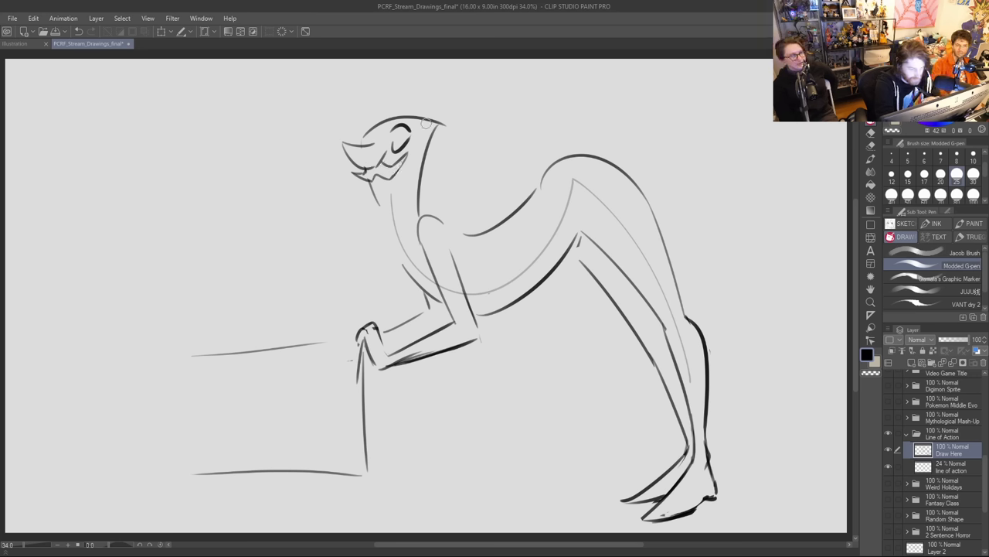
Step: Add the ear and the hairline, and draw the hair swept to a point at the back of the head
left_click_drag(422, 157, 421, 175)
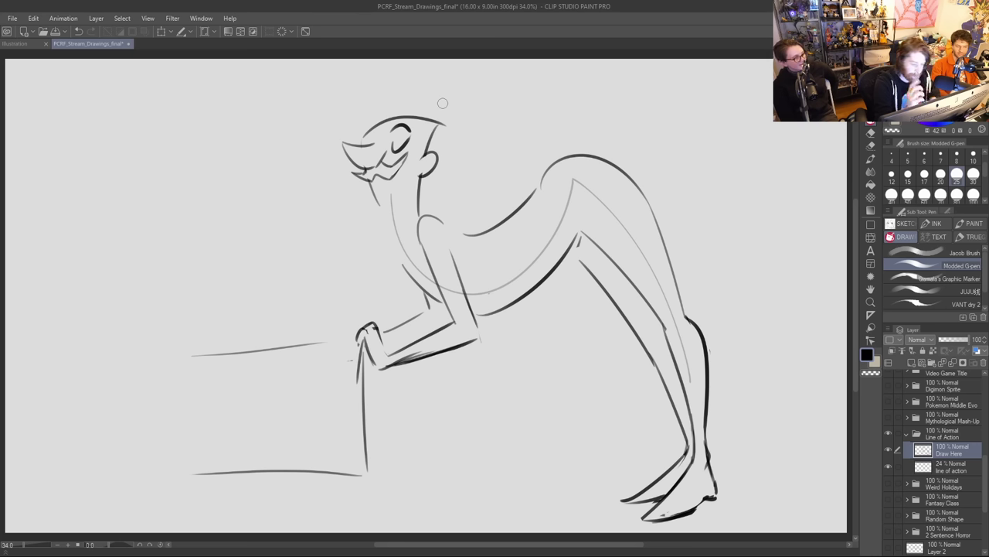
left_click_drag(394, 124, 452, 140)
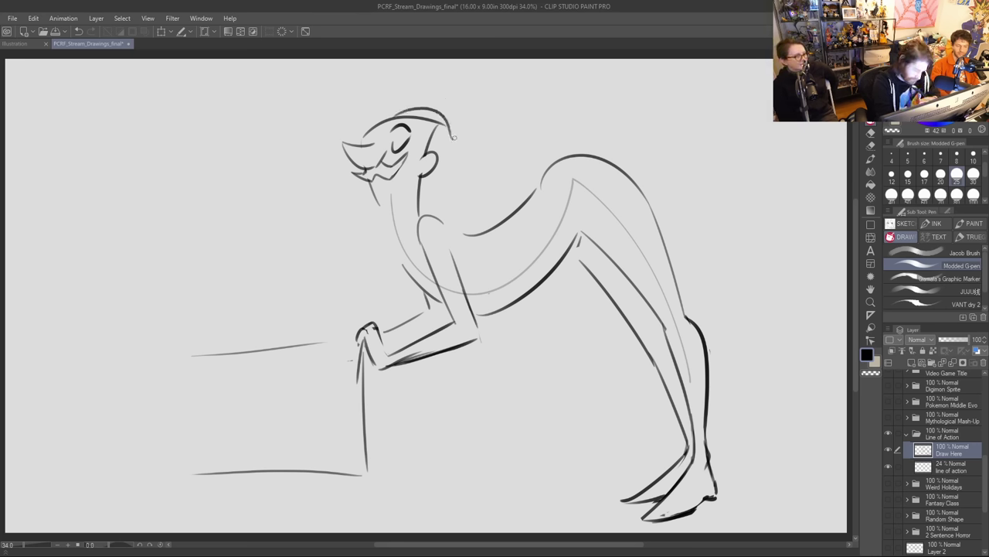
key("ctrl+z")
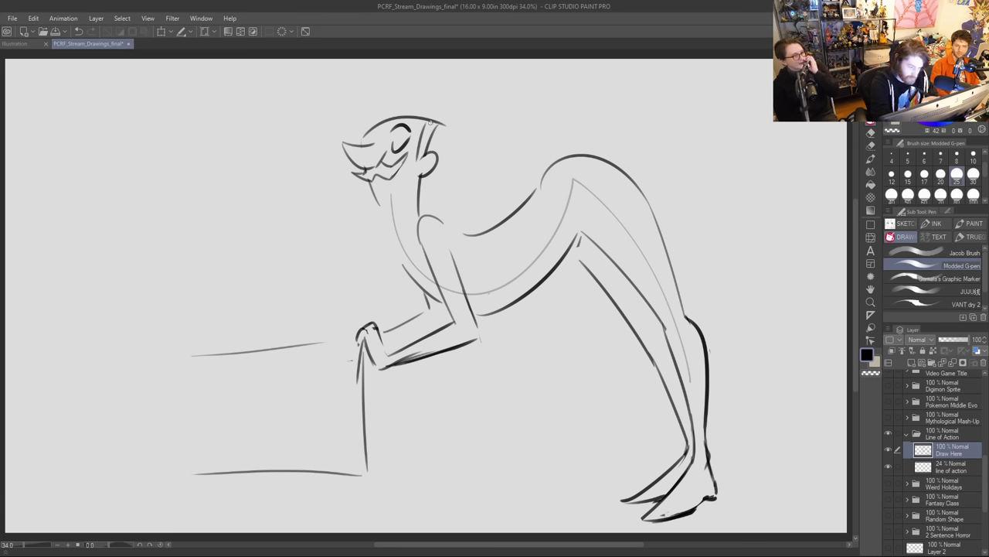
key("ctrl+z")
key("ctrl+z")
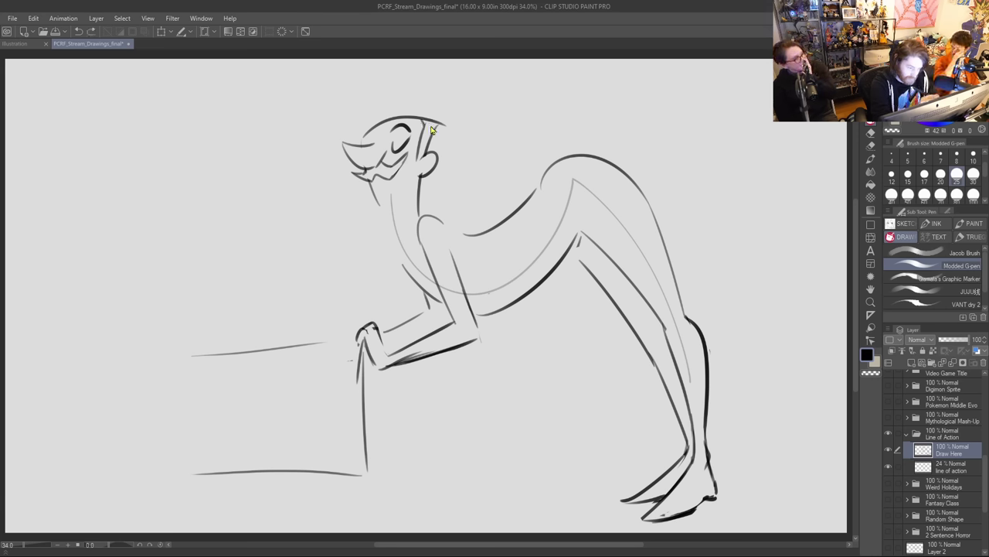
left_click_drag(427, 150, 460, 136)
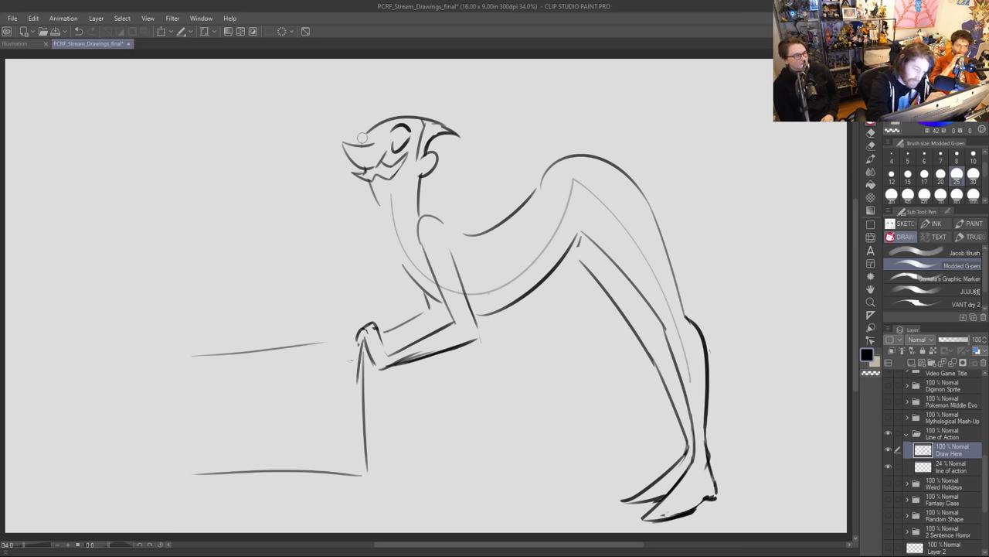
Step: Add the far eye and brow behind the nose and fill the moustache with solid black
mouse_move(362, 135)
left_mouse_down()
mouse_move(377, 128)
mouse_move(368, 133)
left_mouse_up()
key("ctrl+z")
mouse_move(356, 175)
left_mouse_down()
mouse_move(390, 175)
mouse_move(408, 156)
left_mouse_up()
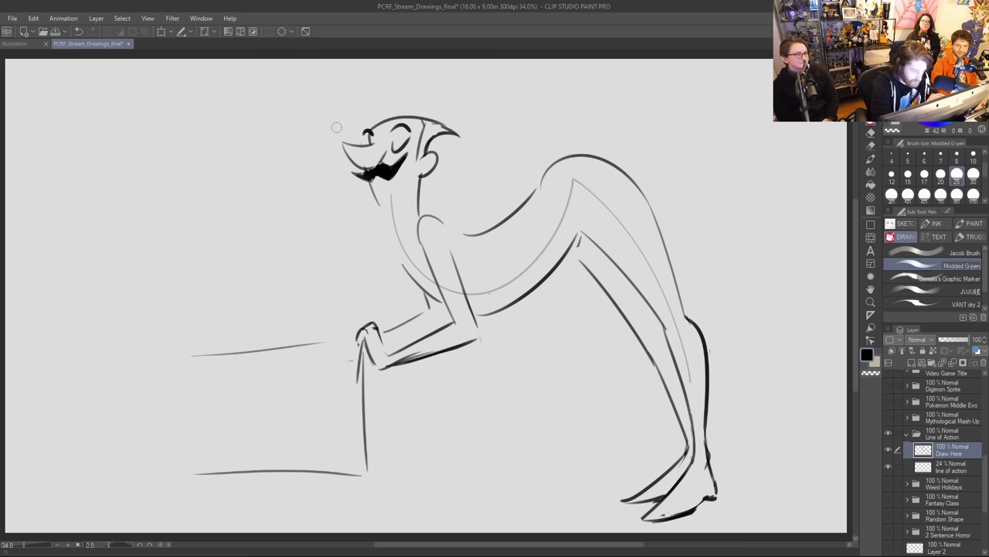
Step: Draw a bold throat line from the chin to the collar and a bold chest contour below it
left_click_drag(370, 179, 391, 219)
key("ctrl+z")
mouse_move(370, 180)
left_mouse_down()
mouse_move(399, 222)
mouse_move(415, 279)
left_mouse_up()
key("ctrl+z")
left_click_drag(392, 223, 417, 285)
Step: Thicken the lower back and upper rump contour and draw the waistline across the hips
left_click_drag(445, 226, 530, 199)
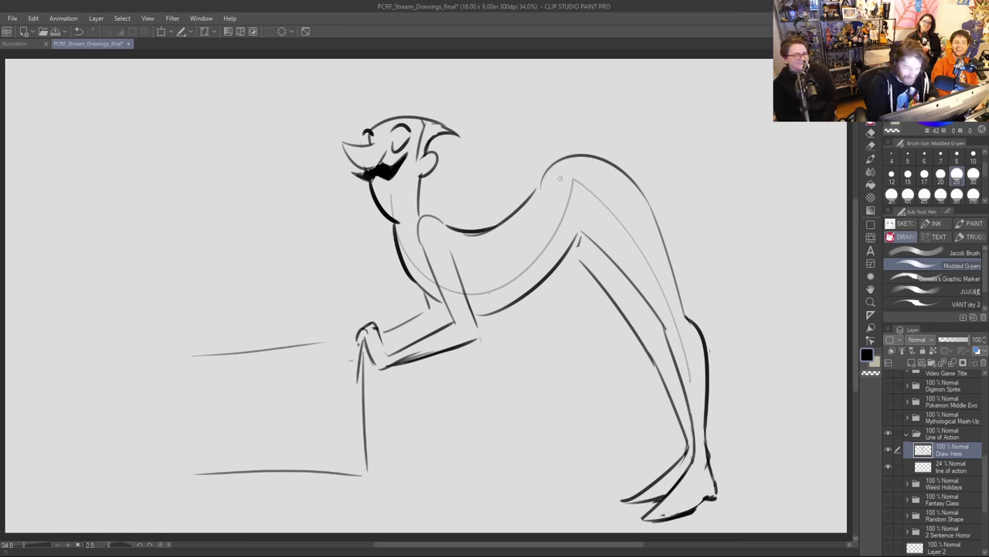
left_click_drag(538, 190, 572, 244)
mouse_move(533, 189)
left_mouse_down()
mouse_move(570, 153)
mouse_move(604, 160)
left_mouse_up()
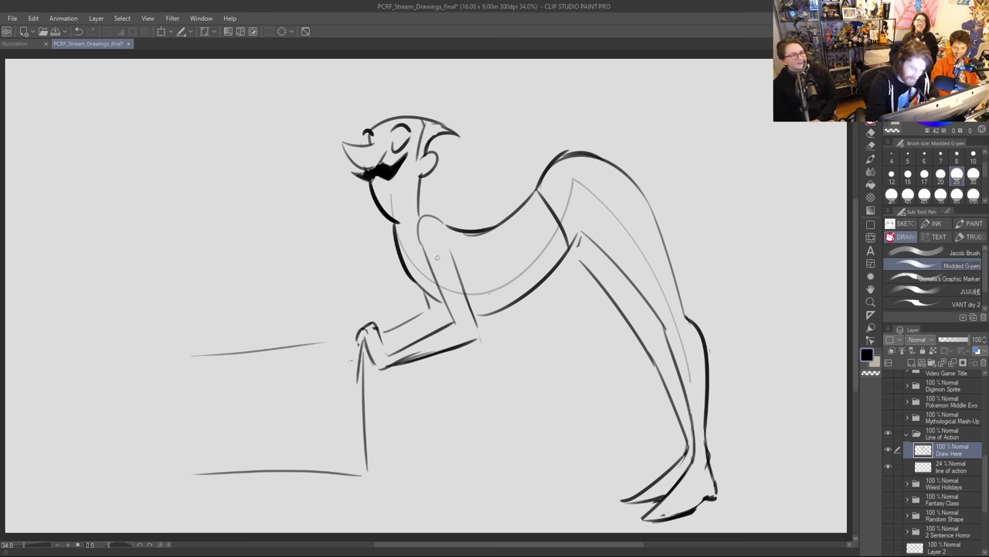
Step: Add a black bow tie with a collar at the neck and a sleeve cuff at the near wrist
mouse_move(402, 228)
left_mouse_down()
mouse_move(413, 249)
mouse_move(419, 216)
mouse_move(402, 237)
mouse_move(385, 226)
mouse_move(391, 238)
left_mouse_up()
left_click_drag(395, 367, 404, 354)
left_click_drag(401, 364, 413, 351)
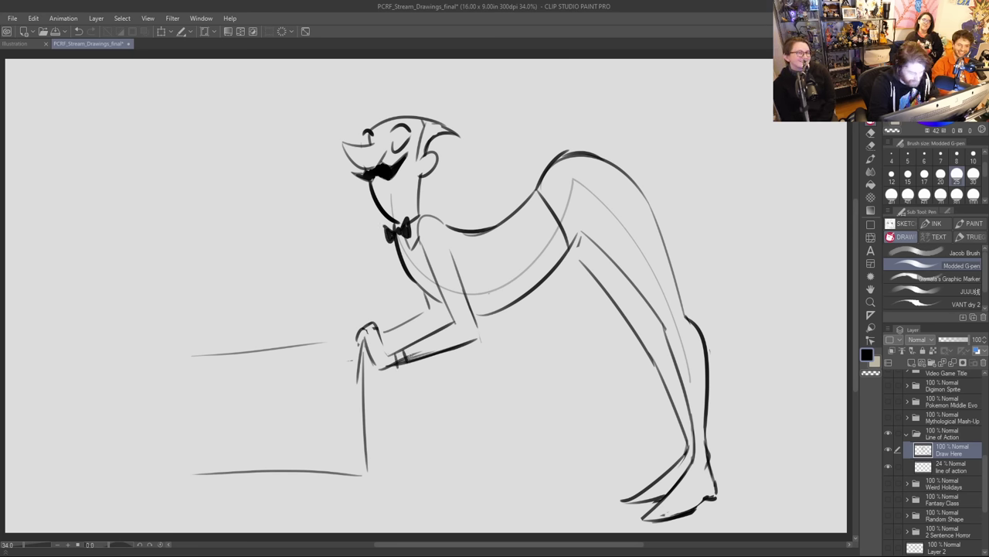
Step: Draw pointed coat tails flaring up from the lower back and the jacket's lower front edge with two round buttons
mouse_move(531, 195)
left_mouse_down()
mouse_move(576, 133)
mouse_move(547, 198)
mouse_move(525, 181)
mouse_move(552, 136)
left_mouse_up()
mouse_move(552, 138)
left_mouse_down()
mouse_move(531, 190)
mouse_move(555, 162)
mouse_move(529, 201)
mouse_move(540, 197)
left_mouse_up()
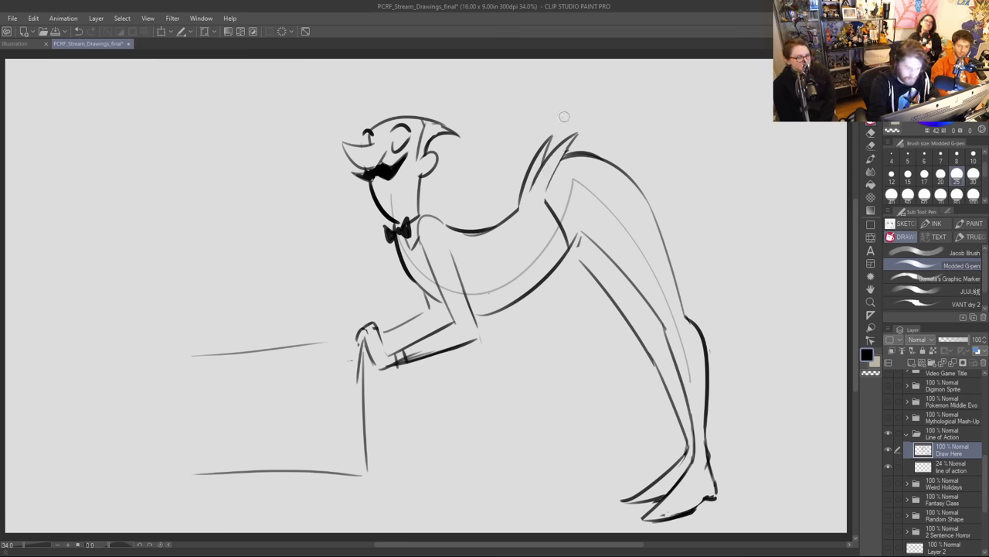
mouse_move(473, 306)
left_mouse_down()
mouse_move(538, 275)
mouse_move(551, 183)
left_mouse_up()
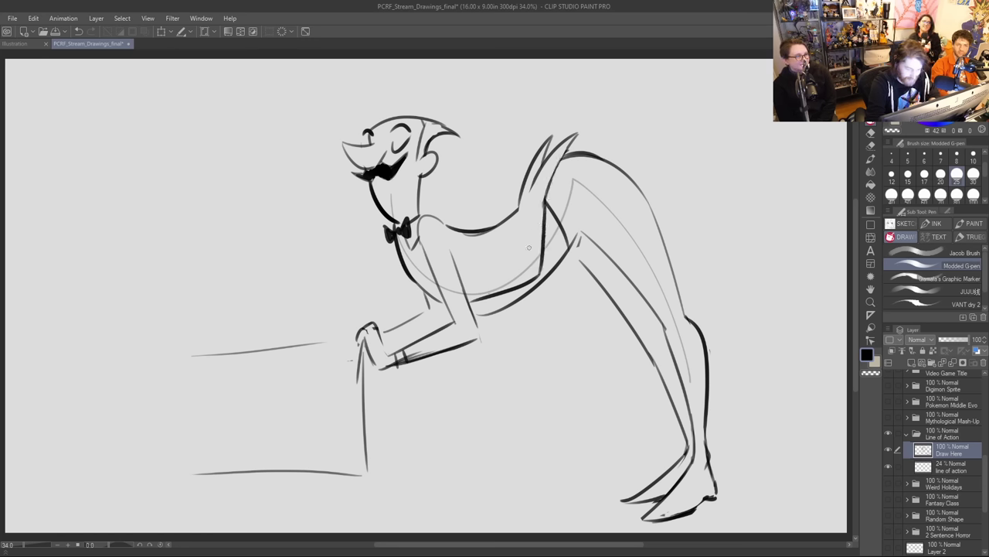
left_click_drag(495, 281, 492, 283)
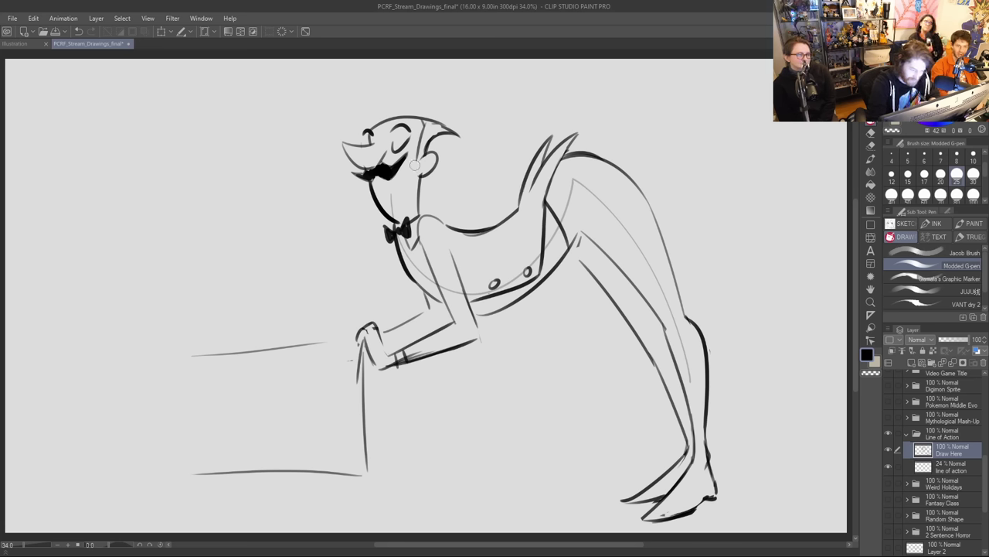
Step: Dot small shirt buttons down the chest and darken the shoulder and upper arm lines
left_click_drag(400, 237, 405, 246)
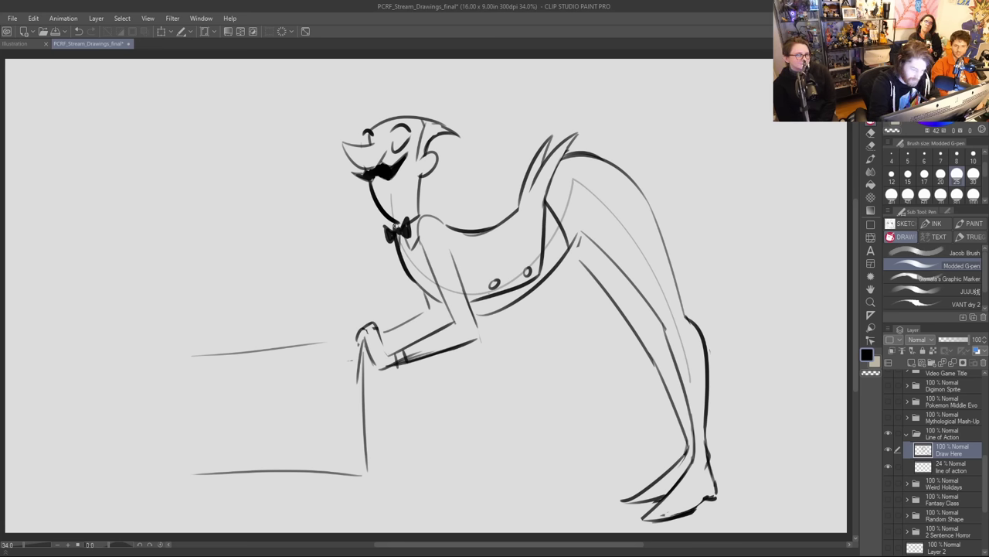
left_click(404, 253)
left_click(411, 267)
left_click(420, 278)
mouse_move(428, 258)
left_mouse_down()
mouse_move(419, 234)
mouse_move(432, 215)
mouse_move(454, 229)
mouse_move(456, 285)
left_mouse_up()
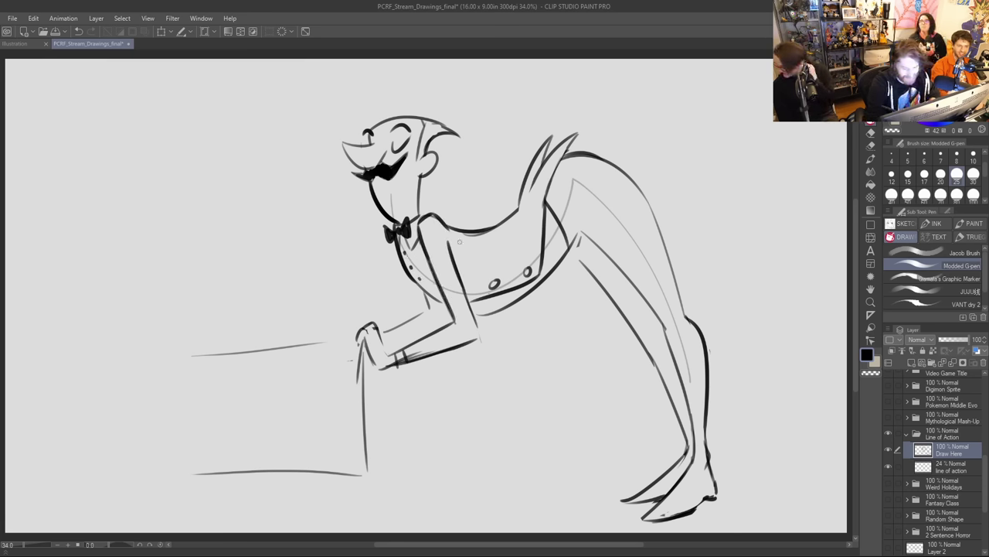
Step: Add a short line beside the jacket edge, a crease at the crotch, and join the front thigh line to the belly
left_click_drag(558, 183, 584, 228)
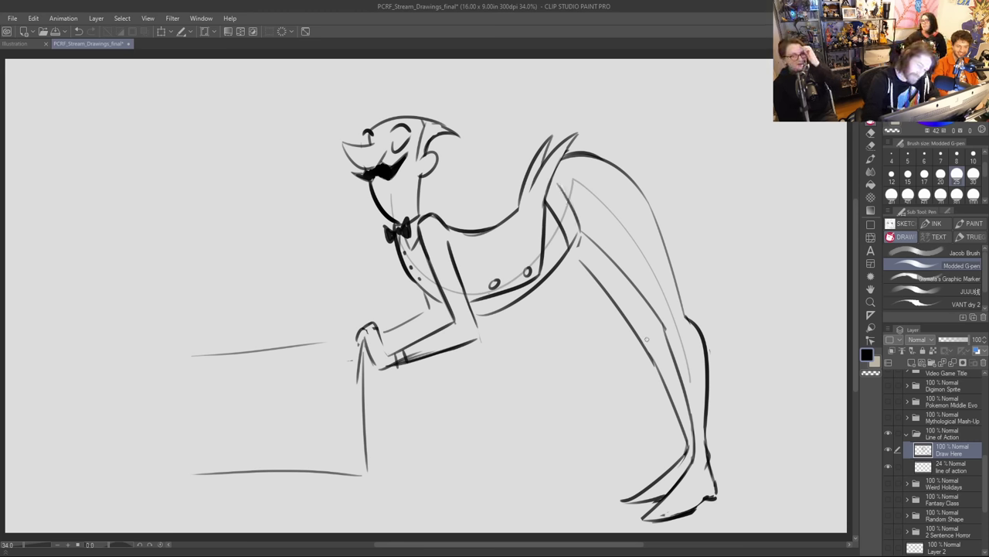
key("ctrl+z")
left_click_drag(546, 237, 559, 259)
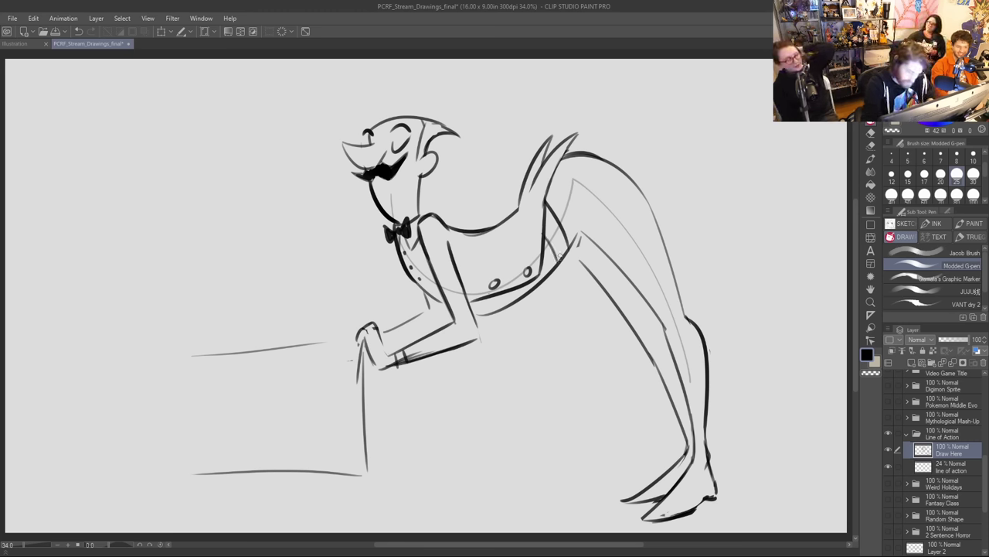
mouse_move(577, 205)
left_mouse_down()
mouse_move(579, 232)
mouse_move(586, 217)
left_mouse_up()
left_click_drag(572, 255, 597, 278)
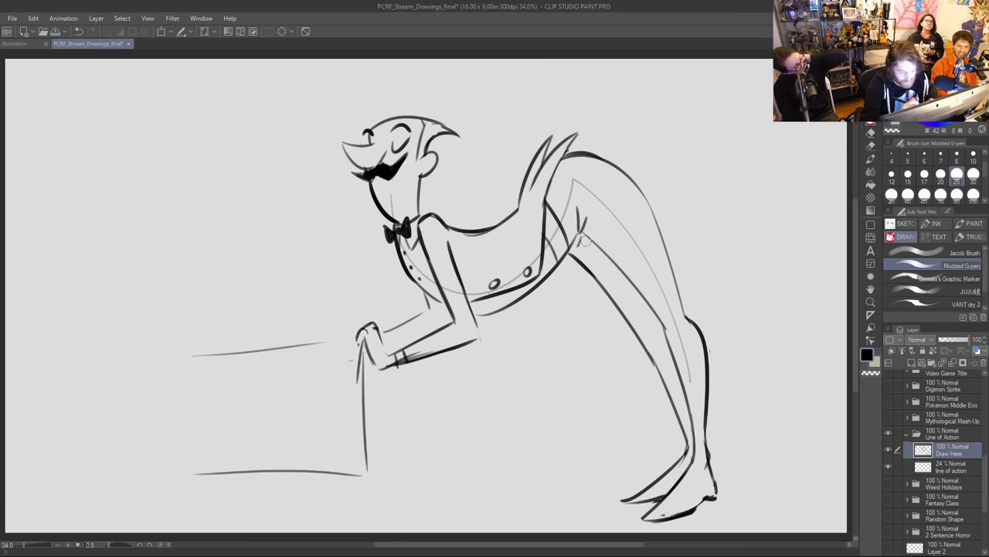
Step: Draw the trouser hem across the near ankle and detail the ankle and shoe opening below it
left_click_drag(683, 448, 708, 446)
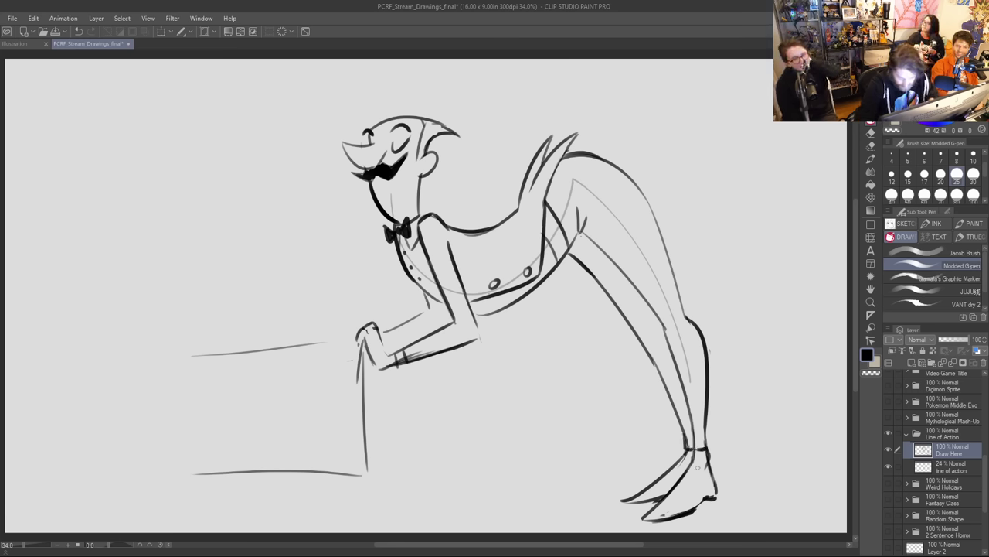
mouse_move(708, 450)
left_mouse_down()
mouse_move(712, 408)
mouse_move(684, 438)
mouse_move(701, 468)
mouse_move(681, 500)
mouse_move(697, 465)
mouse_move(694, 480)
mouse_move(712, 466)
left_mouse_up()
key("ctrl+z")
key("ctrl+z")
key("ctrl+z")
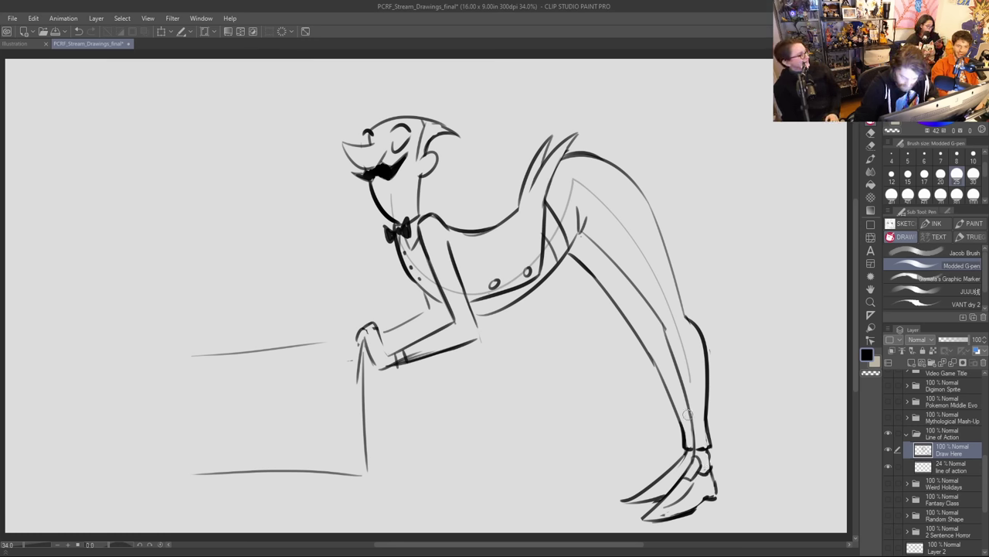
Step: Thicken the outer contour of the rump and the back of the thigh down to the knee
left_click_drag(589, 153, 659, 219)
left_click_drag(639, 187, 678, 283)
left_click_drag(662, 229, 687, 319)
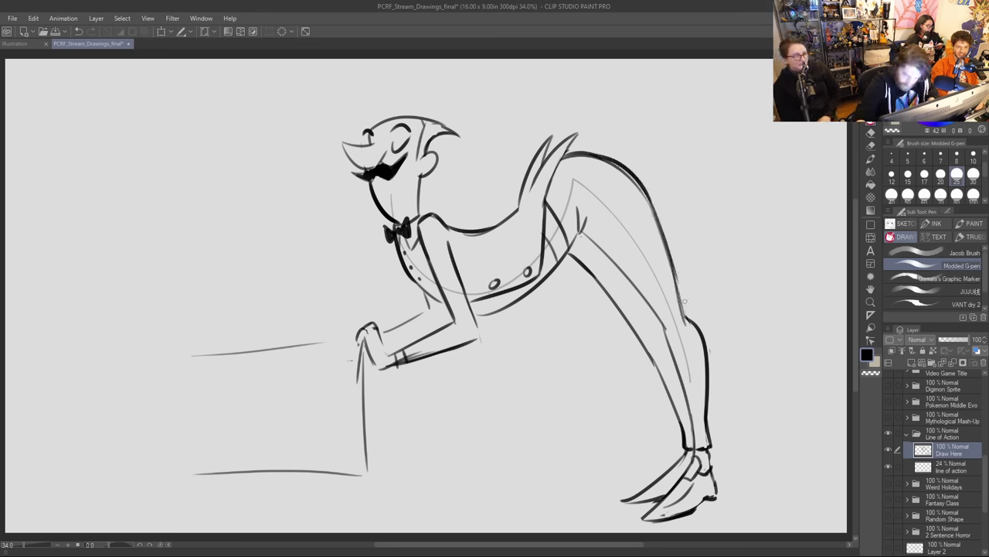
Step: Redo the contour of the back of the thigh, ending in a small fold at the knee
key("ctrl+z")
left_click_drag(671, 260, 690, 318)
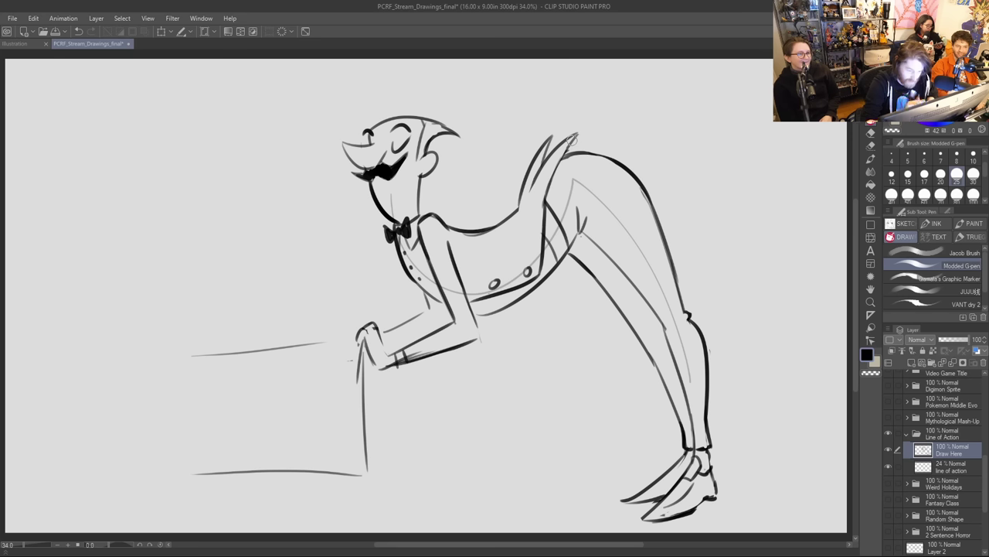
Step: Streak the slicked-back hair with dark strokes and thicken the outline of the nose
left_click_drag(422, 176, 419, 218)
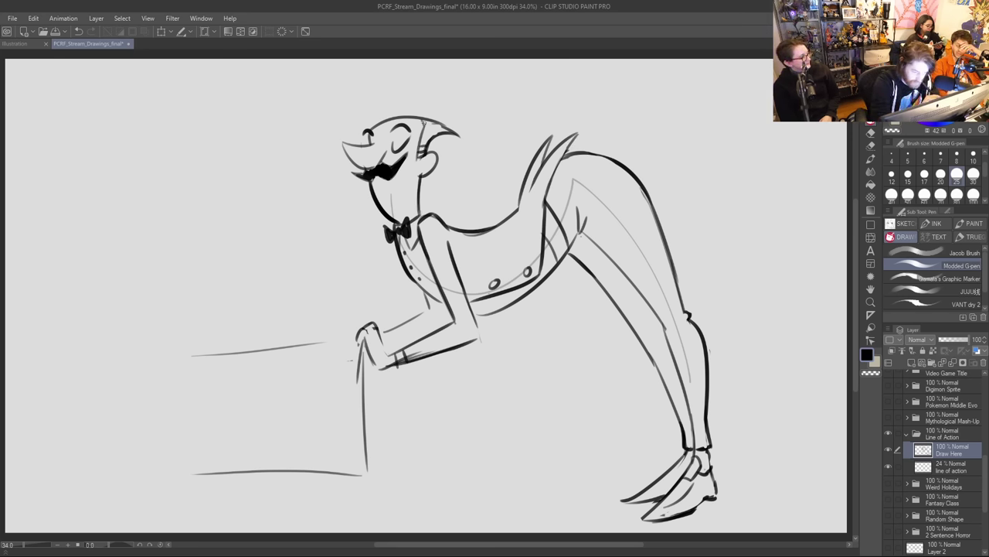
left_click_drag(422, 144, 453, 121)
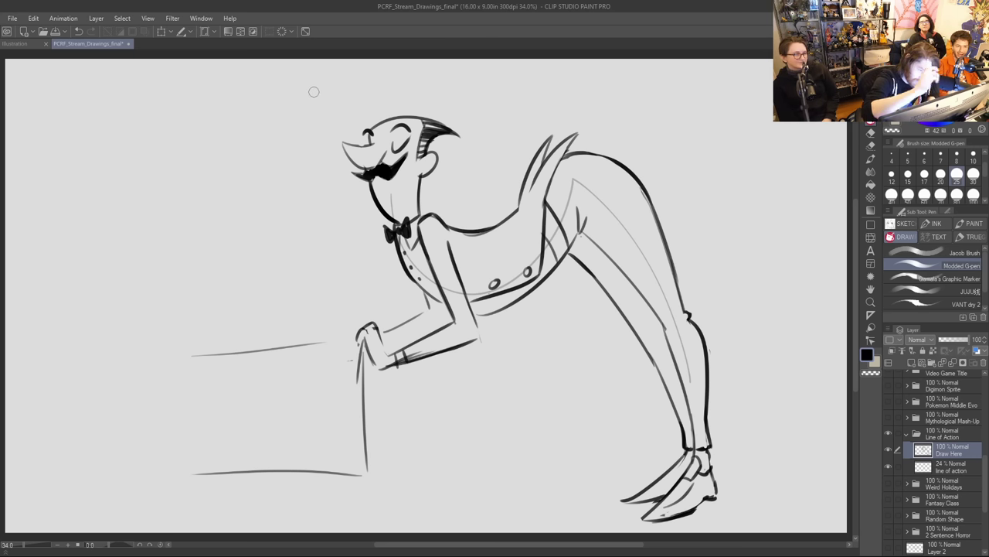
mouse_move(345, 145)
left_mouse_down()
mouse_move(375, 137)
mouse_move(349, 155)
mouse_move(345, 134)
mouse_move(360, 166)
mouse_move(373, 168)
mouse_move(385, 151)
left_mouse_up()
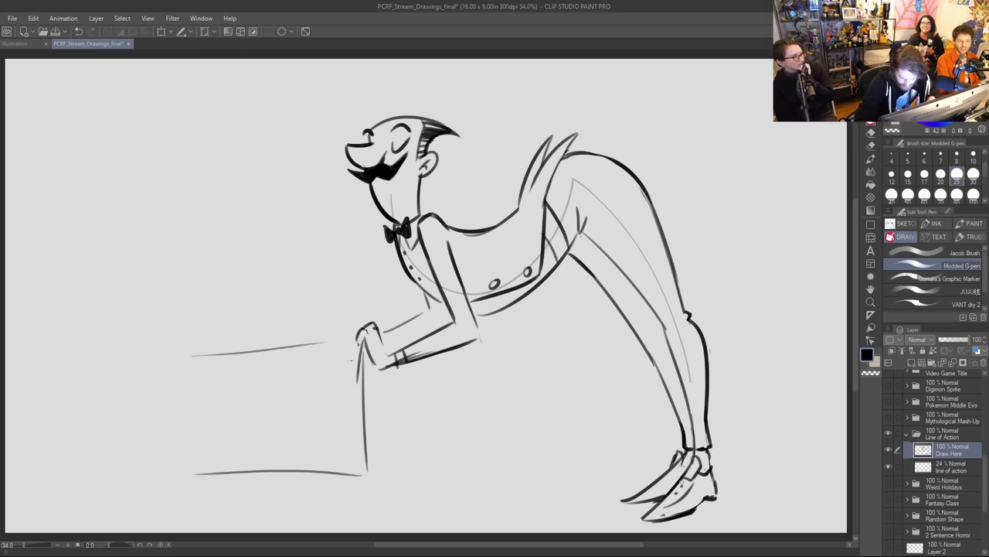
Step: Refine both shoes with reshaped soles, toe-cap lines and darker toes
left_click_drag(658, 517, 714, 492)
left_click_drag(625, 504, 664, 497)
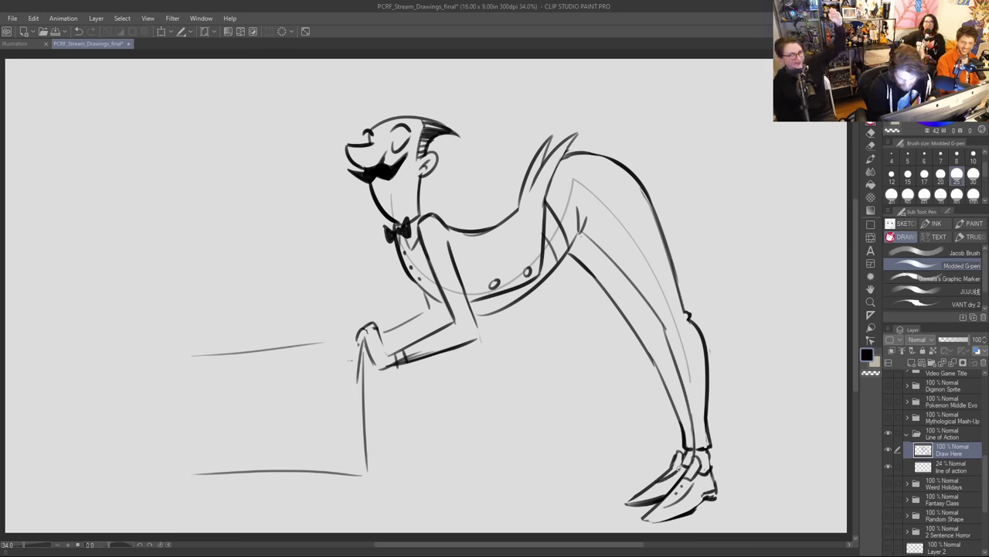
mouse_move(693, 481)
left_mouse_down()
mouse_move(682, 501)
mouse_move(657, 499)
mouse_move(668, 521)
mouse_move(671, 513)
left_mouse_up()
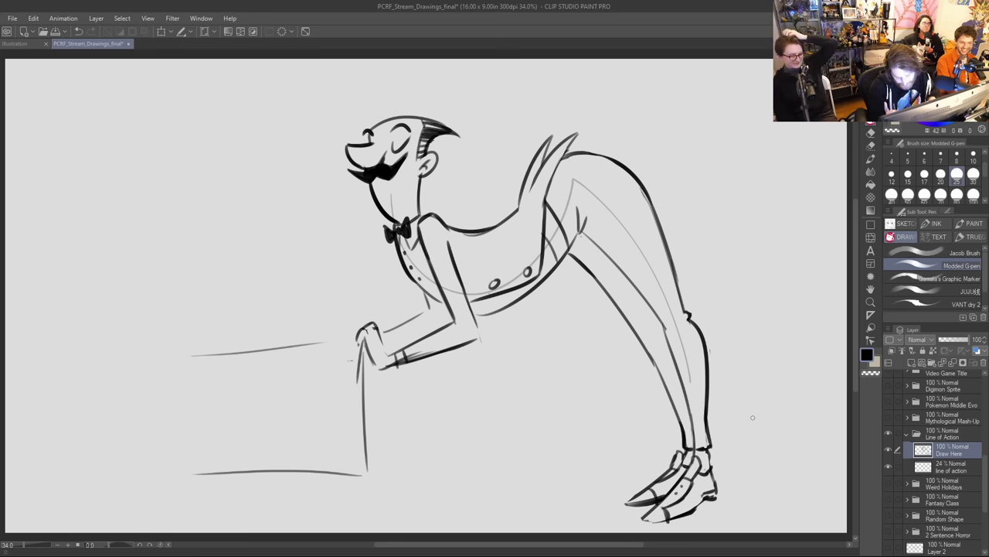
left_click_drag(669, 515, 703, 496)
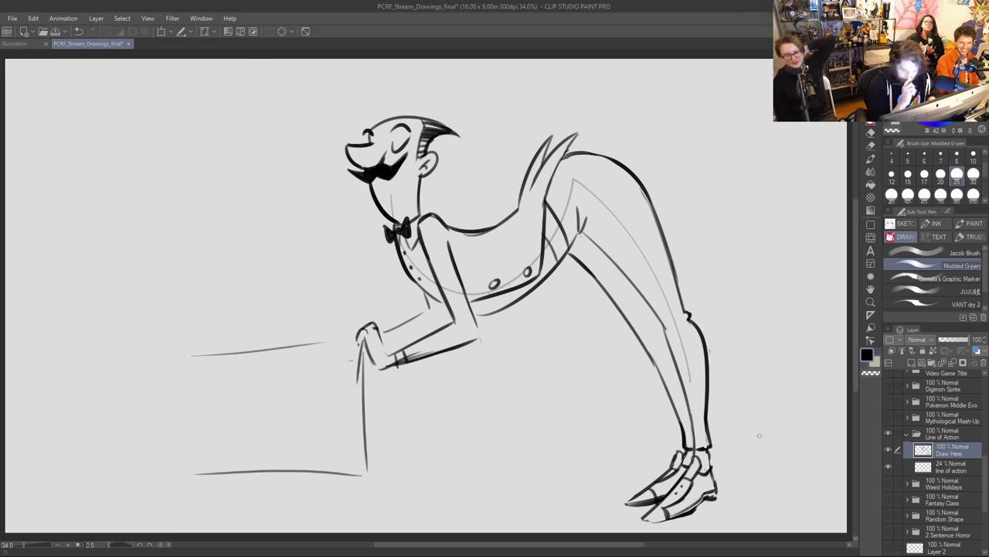
Step: Draw the fingers gripping a handle and redraw the table's top edge lower with a bolder near side
mouse_move(356, 343)
left_mouse_down()
mouse_move(370, 326)
mouse_move(376, 339)
mouse_move(355, 364)
left_mouse_up()
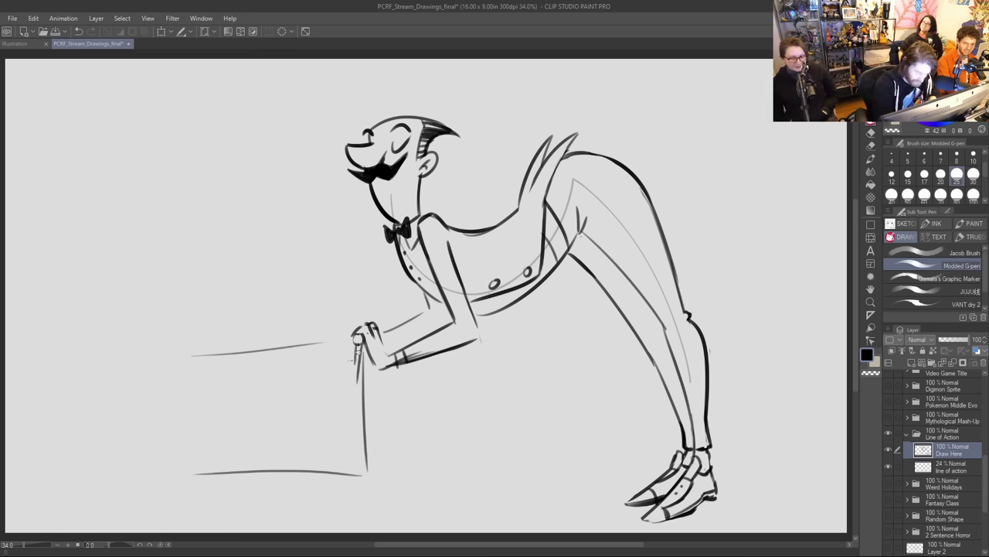
mouse_move(243, 371)
left_mouse_down()
mouse_move(364, 413)
mouse_move(364, 370)
mouse_move(367, 466)
left_mouse_up()
left_click_drag(320, 343, 191, 356)
left_click_drag(358, 348, 365, 475)
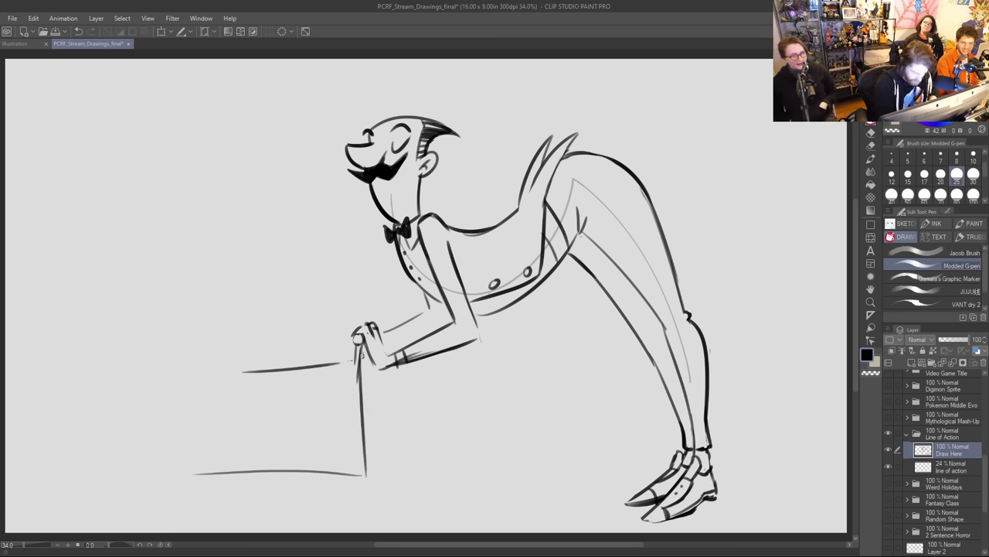
Step: Turn the table into a cart with two wheels, a base line and a far side, and remove the old lower line
left_click_drag(359, 485, 366, 490)
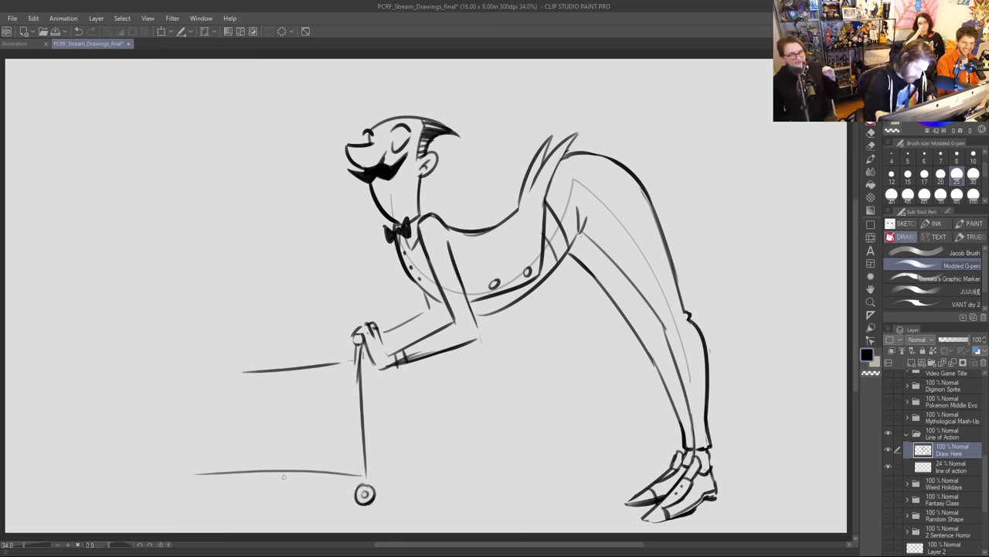
left_click_drag(175, 494, 362, 486)
mouse_move(169, 487)
left_mouse_down()
mouse_move(167, 390)
mouse_move(290, 365)
left_mouse_up()
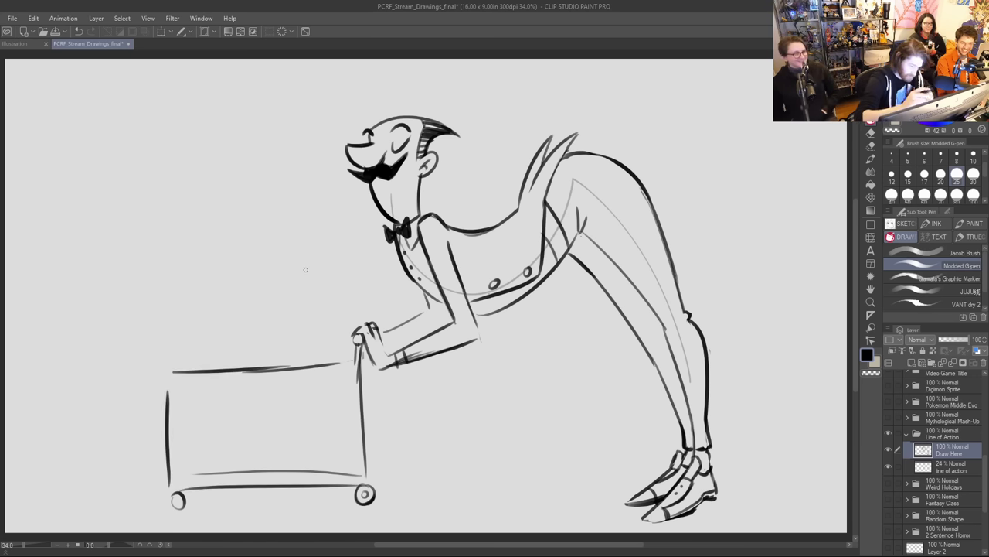
key("ctrl+z")
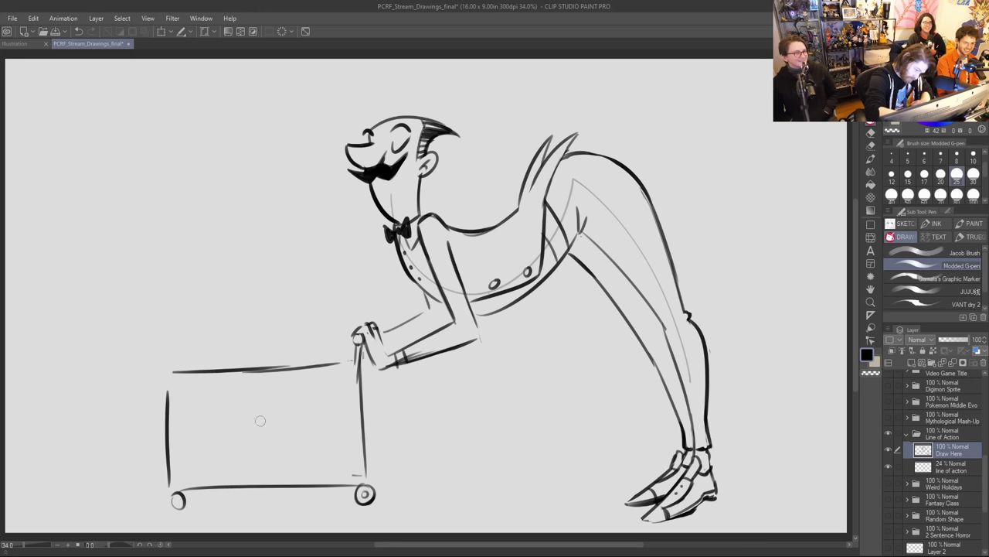
Step: Strengthen the cart's top and far edges and add a wavy tablecloth hem just above the base
mouse_move(165, 376)
left_mouse_down()
mouse_move(165, 485)
mouse_move(280, 479)
mouse_move(370, 467)
mouse_move(357, 390)
mouse_move(167, 399)
mouse_move(347, 361)
left_mouse_up()
mouse_move(356, 344)
left_mouse_down()
mouse_move(348, 363)
mouse_move(357, 363)
left_mouse_up()
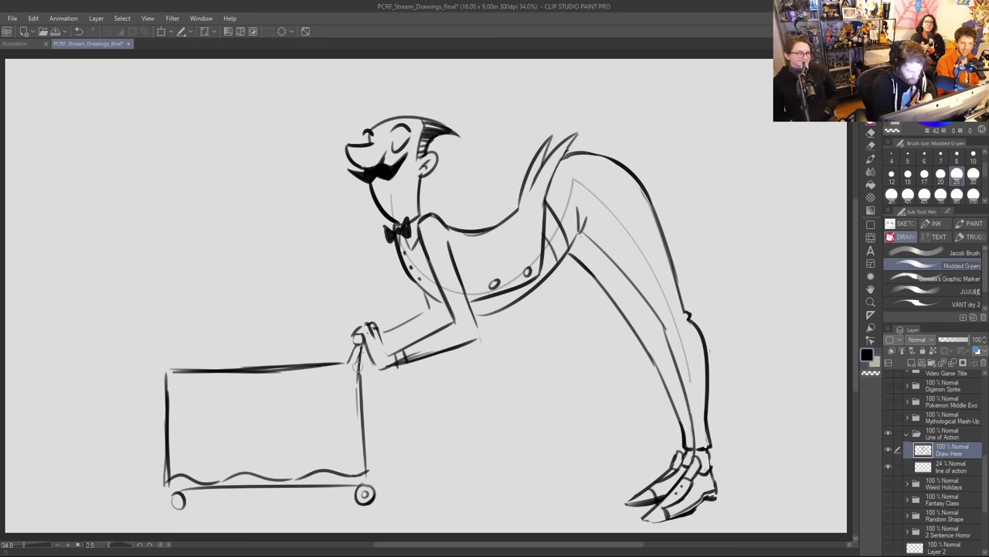
Step: Clean up the handle below the hand and redraw the forearm edge and the fingers
mouse_move(345, 365)
left_mouse_down()
mouse_move(360, 357)
mouse_move(353, 350)
left_mouse_up()
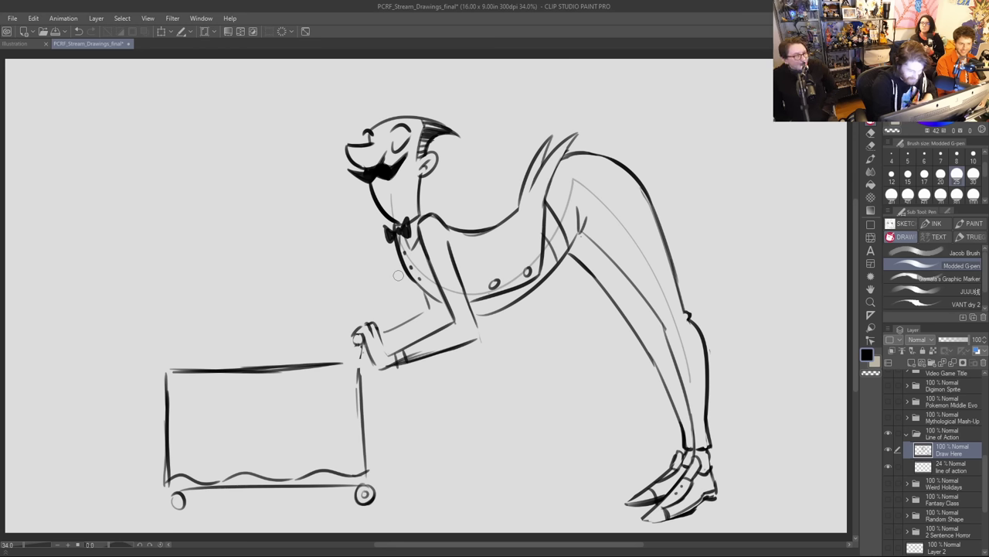
left_click_drag(388, 344, 452, 321)
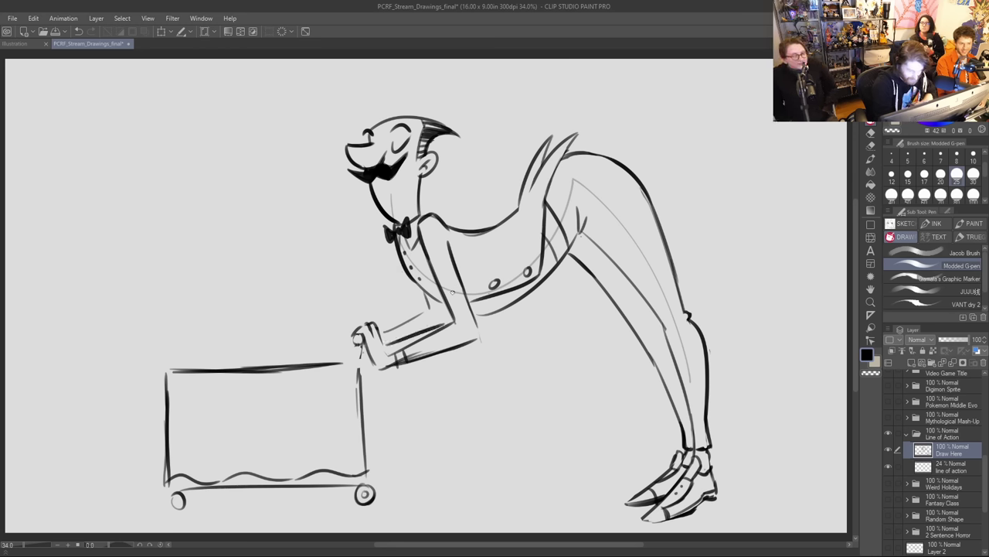
mouse_move(376, 321)
left_mouse_down()
mouse_move(385, 335)
mouse_move(361, 364)
left_mouse_up()
Step: Add the narrow end face of the cart with vertical cloth folds around its near corner
left_click_drag(368, 483, 375, 476)
left_click_drag(372, 392, 377, 462)
left_click_drag(376, 422, 367, 351)
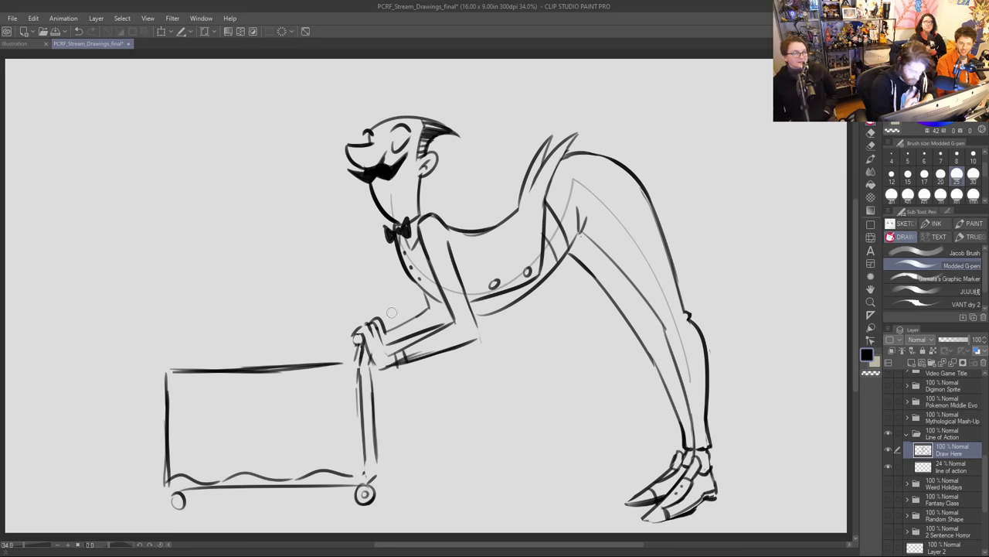
mouse_move(343, 366)
left_mouse_down()
mouse_move(354, 464)
mouse_move(346, 432)
left_mouse_up()
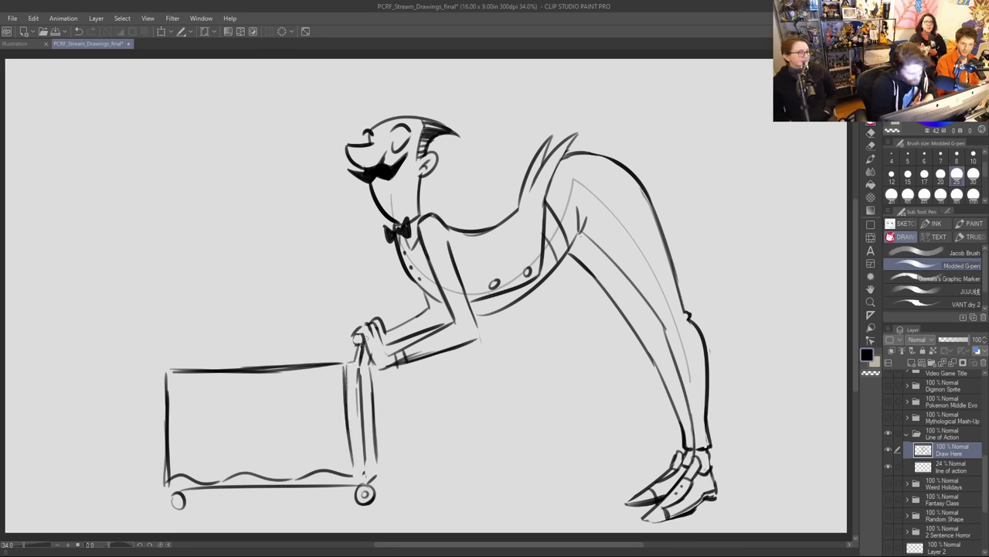
Step: Draw a platter with a domed cloche, a round knob and oval highlights on top of the cart
left_click_drag(207, 364, 282, 361)
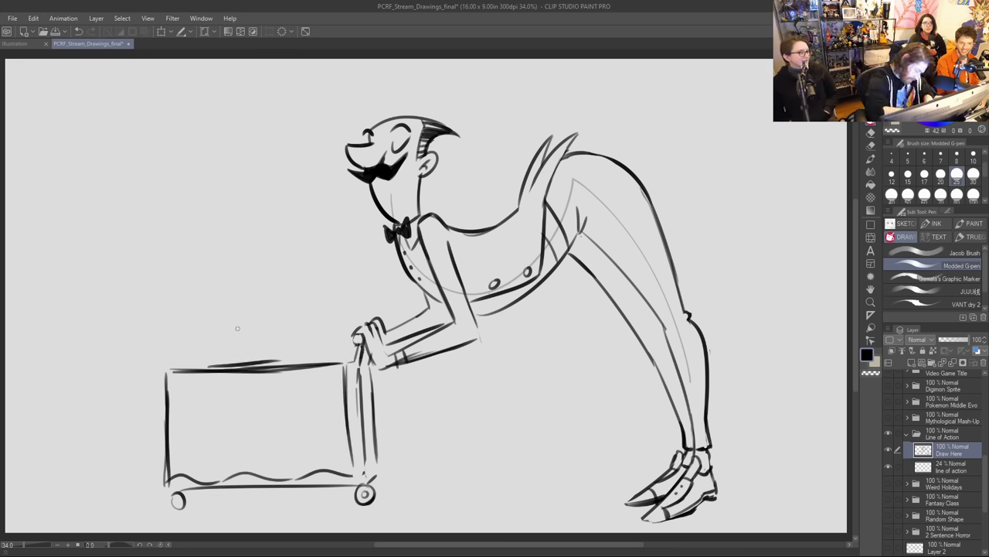
key("ctrl+z")
left_click_drag(196, 367, 310, 361)
left_click_drag(206, 361, 288, 337)
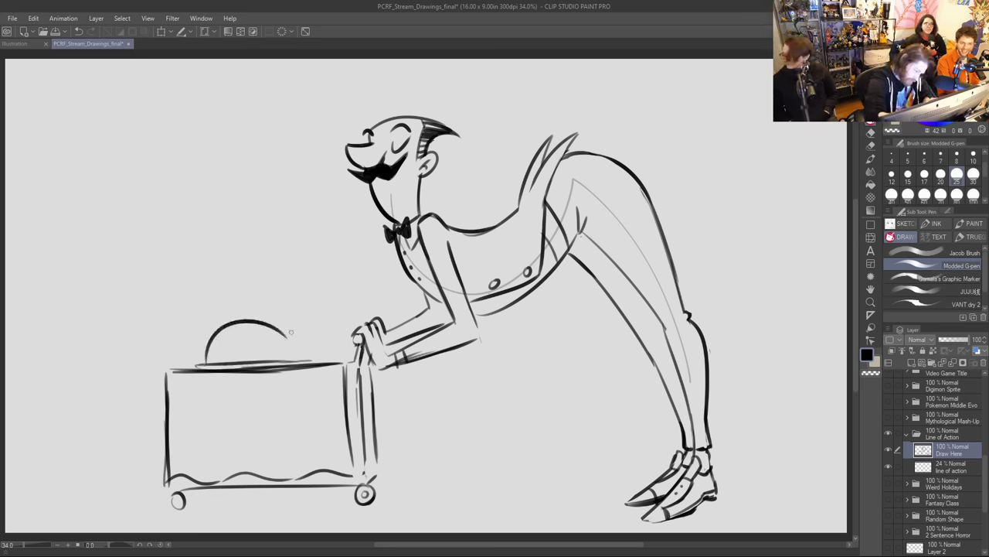
key("ctrl+z")
mouse_move(201, 364)
left_mouse_down()
mouse_move(304, 339)
mouse_move(254, 308)
mouse_move(261, 299)
mouse_move(252, 306)
left_mouse_up()
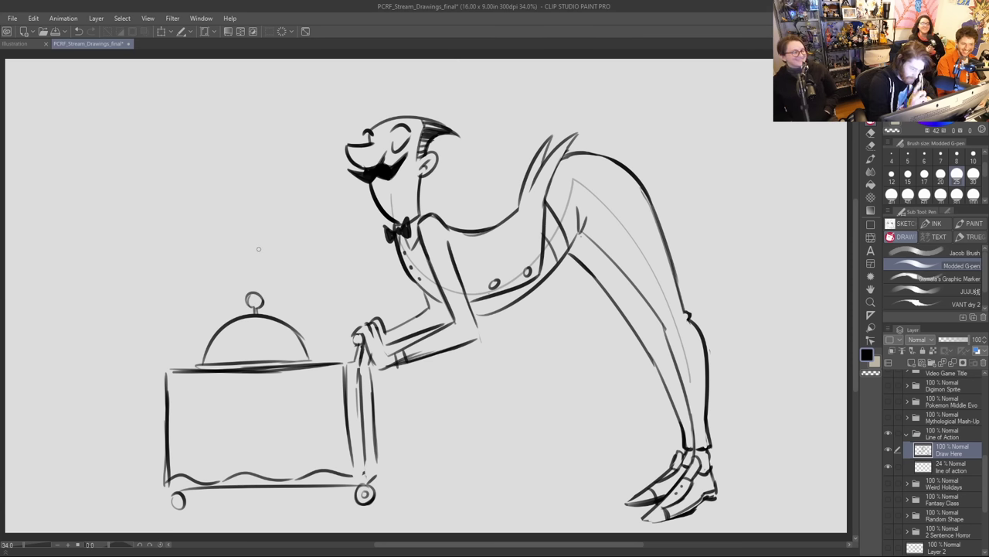
left_click_drag(236, 330, 217, 350)
left_click(248, 325)
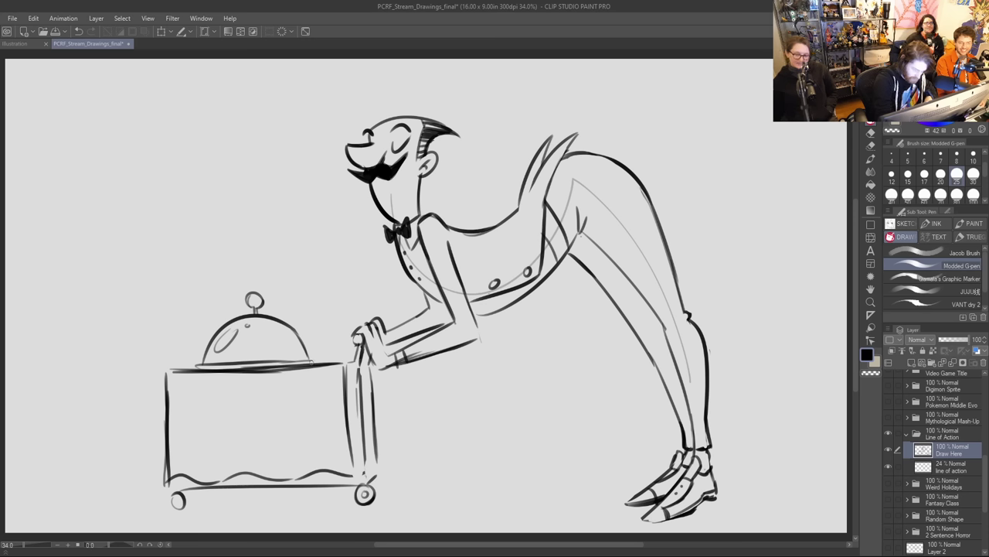
Step: Add short shading lines under the cart's top edge and rework the far edge of the tablecloth
mouse_move(165, 379)
left_mouse_down()
mouse_move(191, 370)
mouse_move(298, 382)
left_mouse_up()
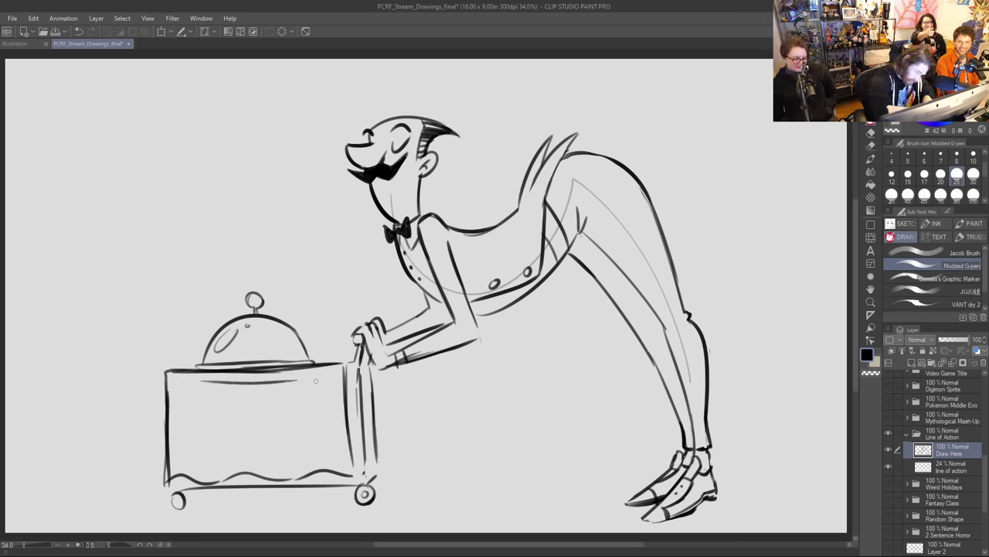
left_click_drag(233, 389, 264, 388)
left_click_drag(170, 454, 167, 479)
left_click_drag(179, 415, 173, 488)
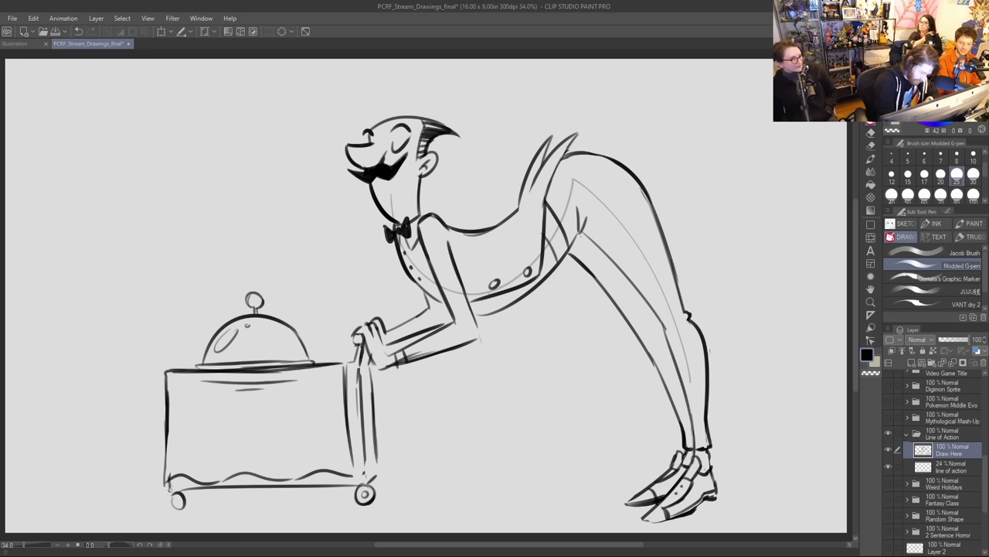
Step: Draw wheel brackets and add the two darker rear wheels behind the cart's front wheels
mouse_move(170, 490)
left_mouse_down()
mouse_move(183, 493)
mouse_move(180, 508)
mouse_move(184, 496)
mouse_move(178, 502)
left_mouse_up()
mouse_move(368, 484)
left_mouse_down()
mouse_move(369, 502)
mouse_move(380, 474)
left_mouse_up()
left_click_drag(199, 490, 191, 500)
left_click_drag(382, 484, 374, 492)
left_click_drag(384, 478, 378, 487)
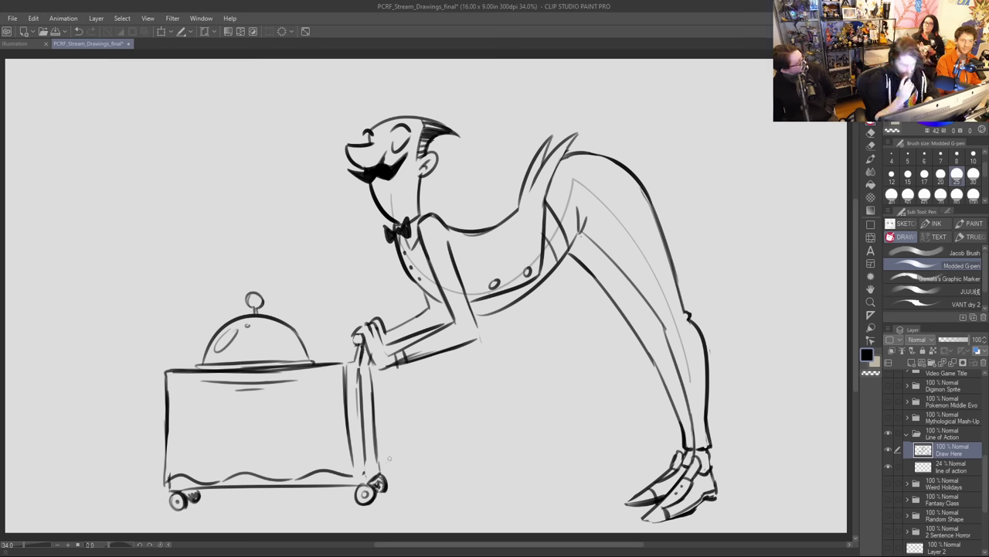
Step: Darken the handle under the hand, draw the near shirt cuff and redraw the near forearm to the elbow
left_click_drag(368, 354, 361, 366)
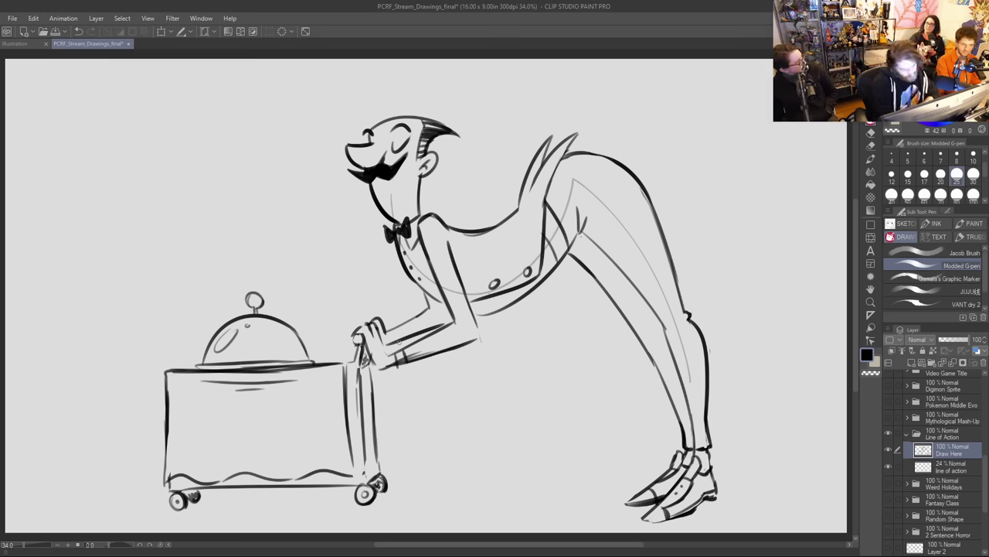
mouse_move(386, 352)
left_mouse_down()
mouse_move(417, 332)
mouse_move(393, 351)
left_mouse_up()
left_click_drag(393, 330, 399, 347)
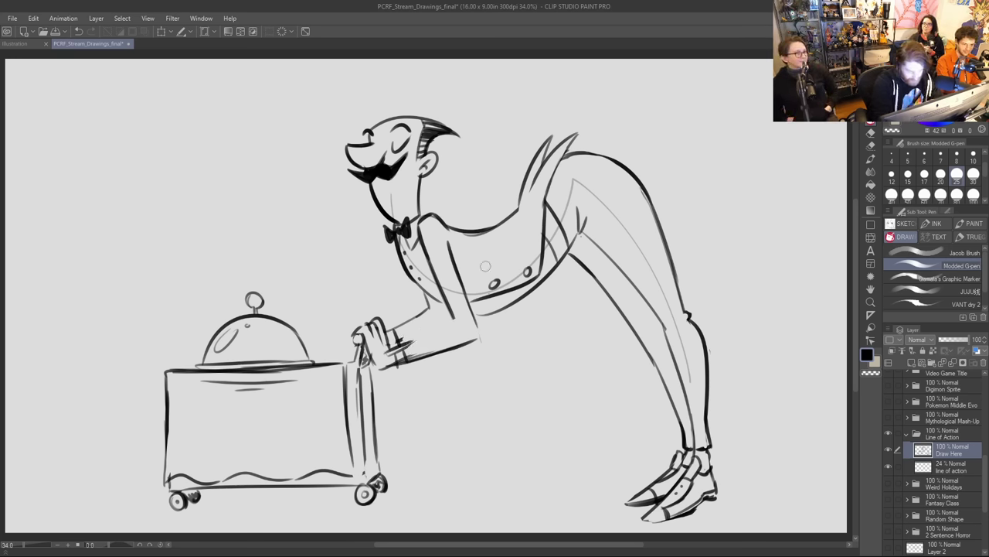
mouse_move(405, 349)
left_mouse_down()
mouse_move(464, 319)
mouse_move(483, 334)
mouse_move(471, 302)
left_mouse_up()
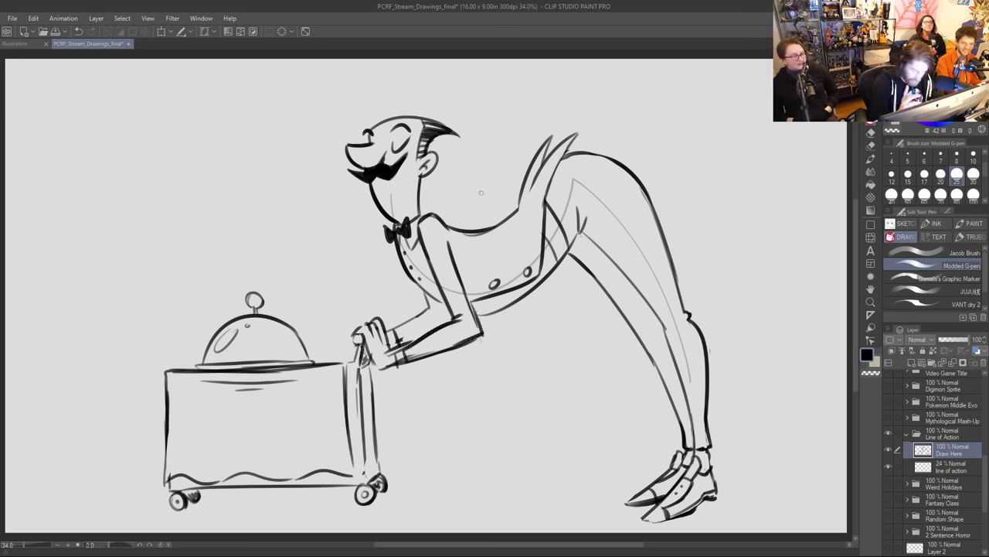
Step: Thicken the far forearm, define its cuff and shade the gap between the chest and the far elbow
left_click_drag(396, 329, 435, 307)
left_click_drag(380, 335, 390, 356)
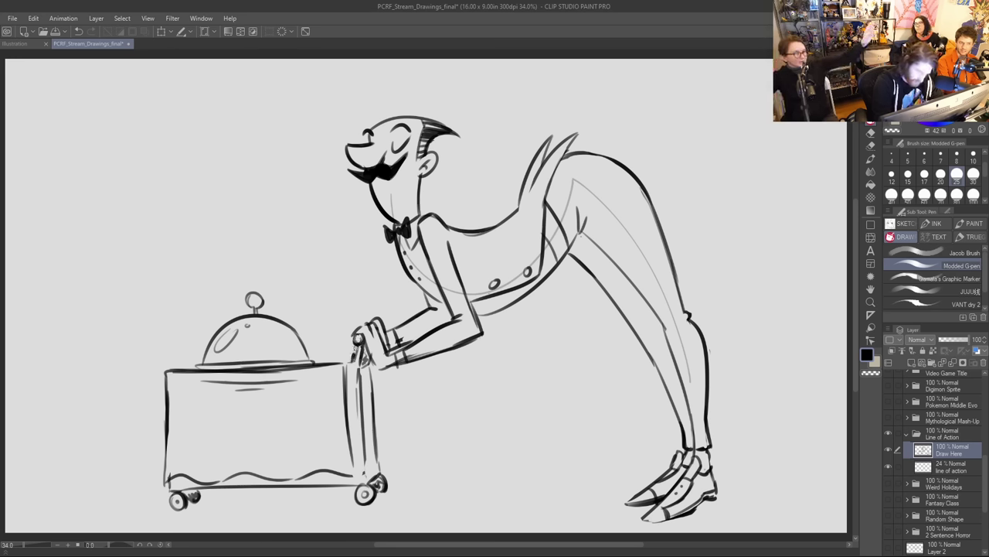
mouse_move(427, 295)
left_mouse_down()
mouse_move(445, 308)
mouse_move(422, 290)
left_mouse_up()
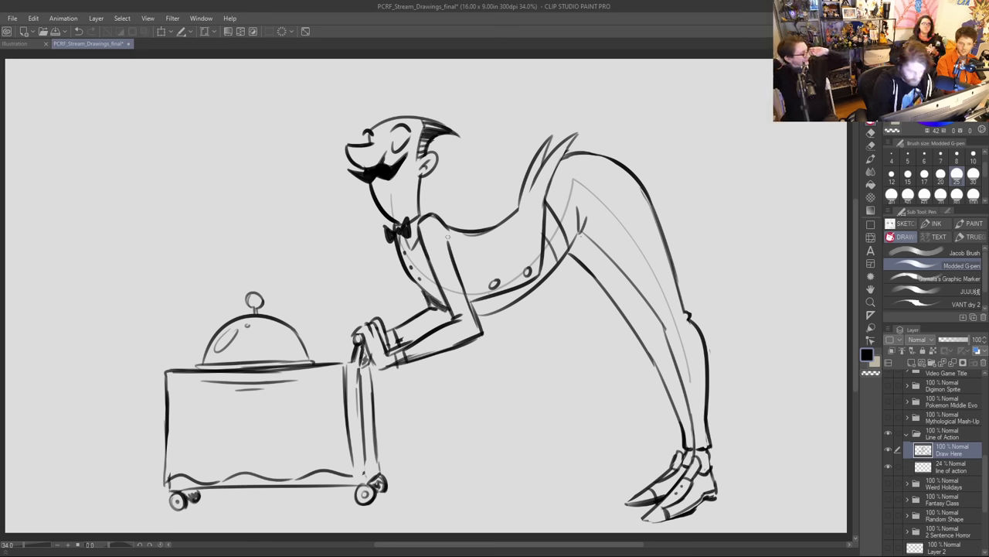
Step: Hide the line of action guide layer and thicken the upper part of the near leg's front thigh line
left_click_drag(577, 204, 583, 237)
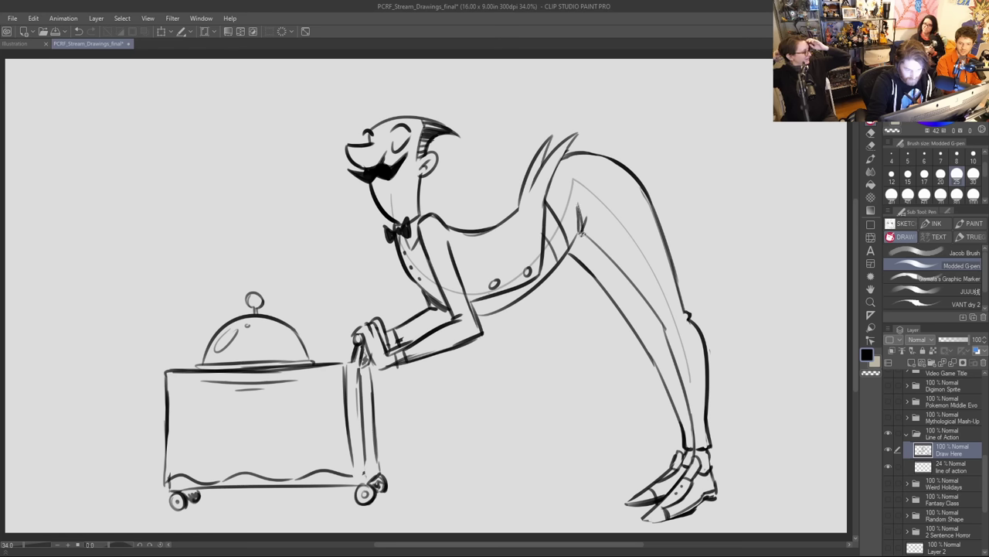
key("ctrl+z")
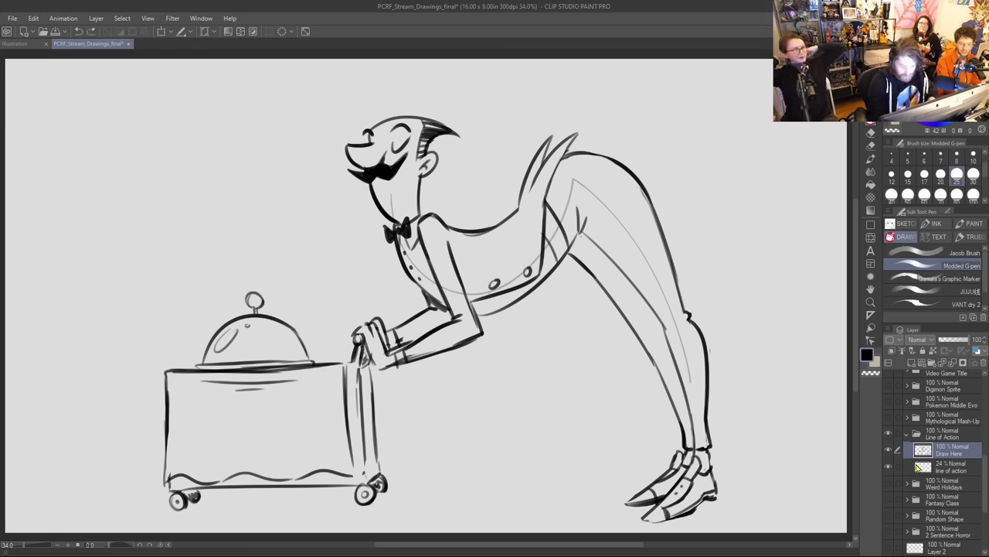
left_click(888, 466)
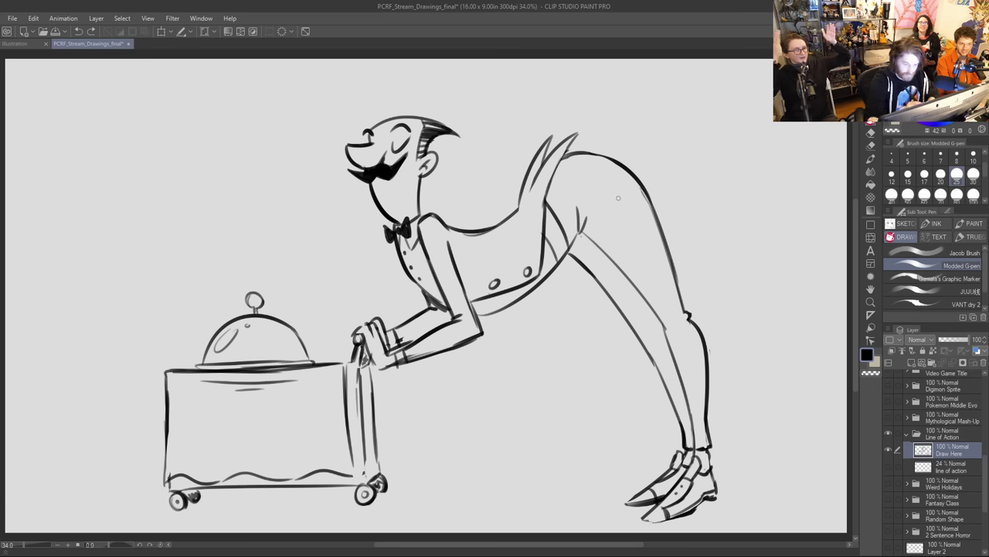
left_click_drag(582, 233, 622, 266)
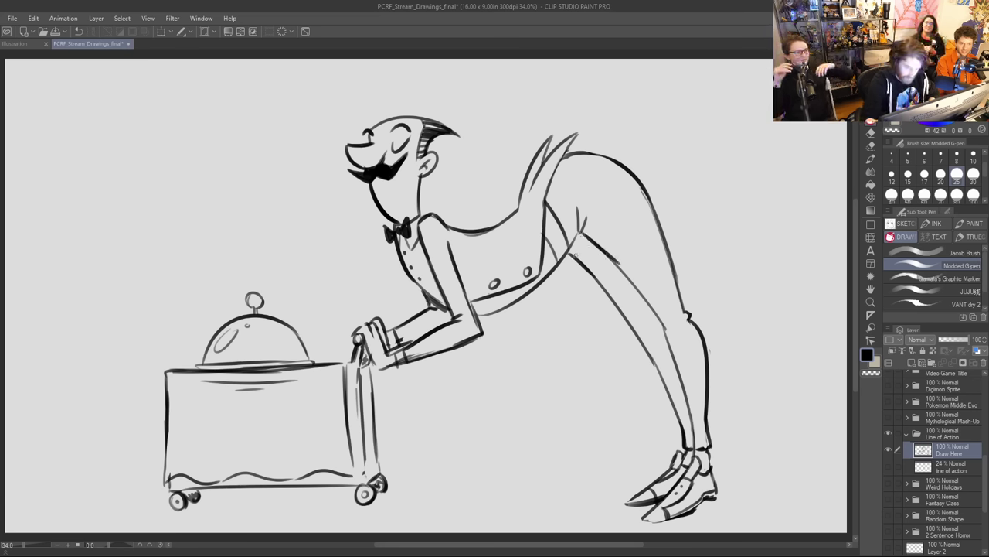
Step: Add pleat lines to the waist sash and draw a small puff cloud with motion marks behind the rump
left_click_drag(560, 224, 546, 247)
left_click_drag(564, 240, 556, 256)
left_click_drag(562, 217, 544, 238)
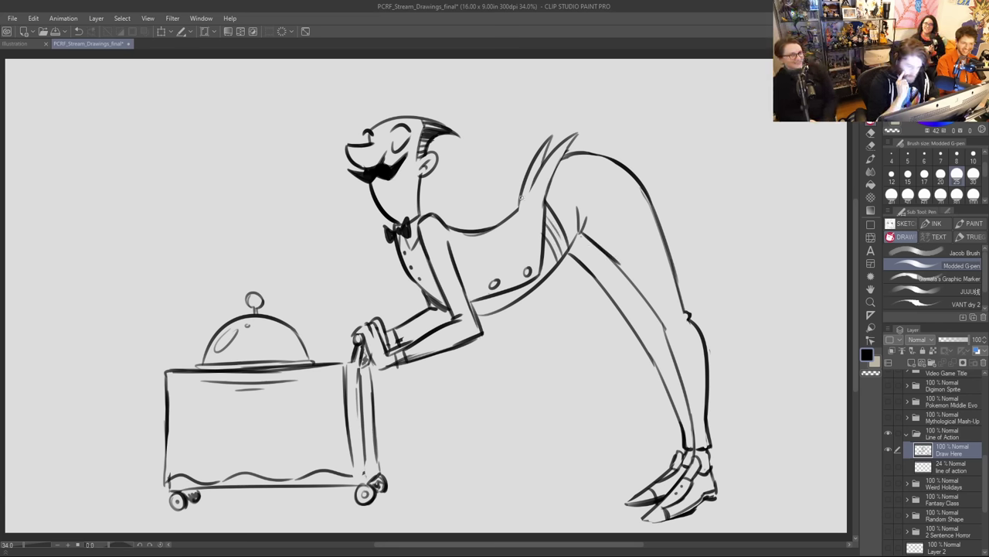
mouse_move(662, 152)
left_mouse_down()
mouse_move(649, 160)
mouse_move(680, 128)
mouse_move(694, 147)
mouse_move(672, 160)
left_mouse_up()
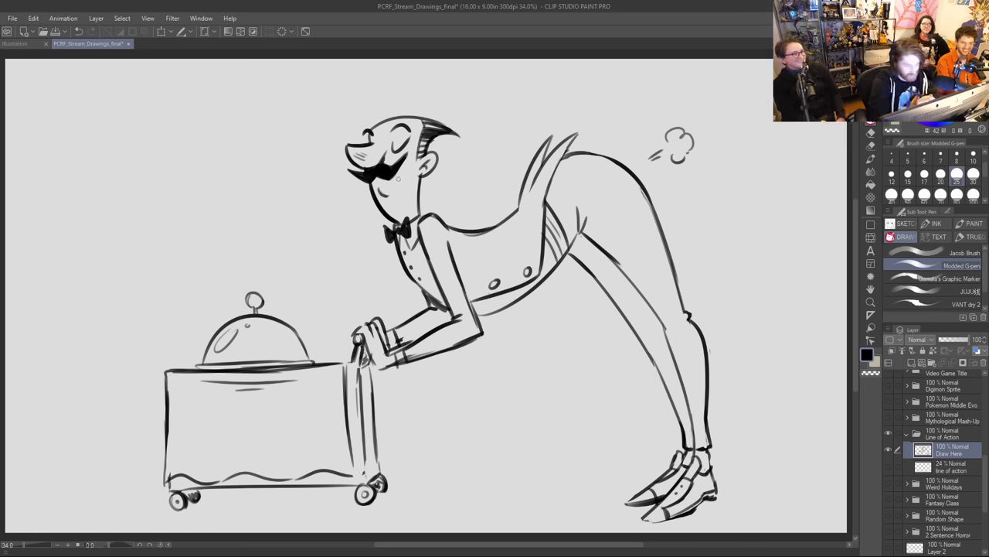
Step: Thicken the cloche's knob, dome edge and base rim, and add short reflection marks low on the dome
left_click_drag(290, 327, 311, 360)
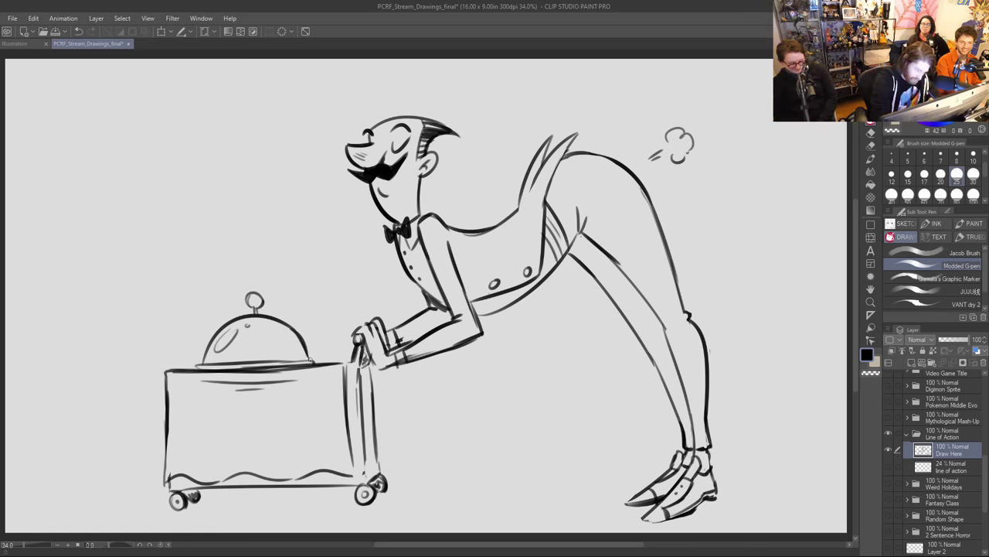
mouse_move(253, 309)
left_mouse_down()
mouse_move(247, 298)
mouse_move(258, 308)
left_mouse_up()
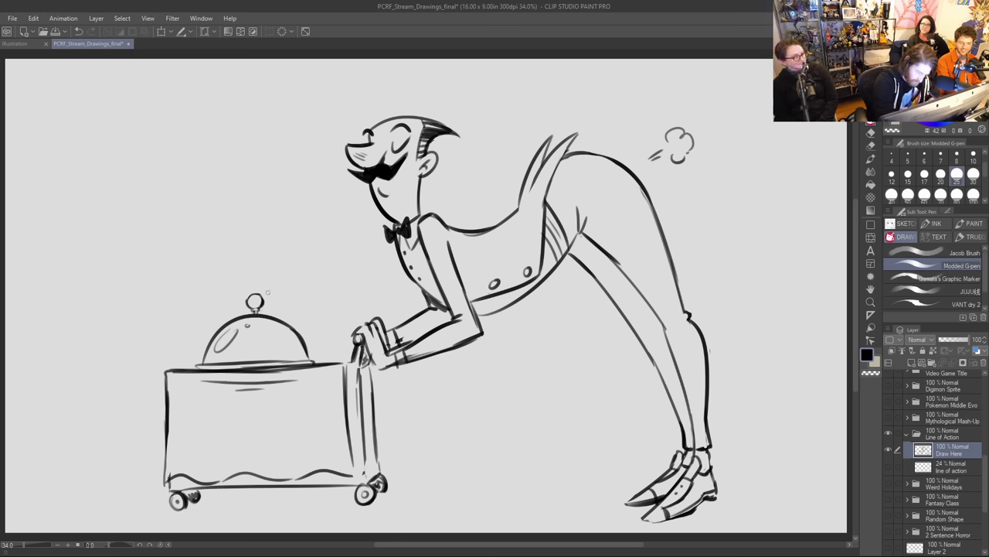
left_click_drag(308, 352, 316, 361)
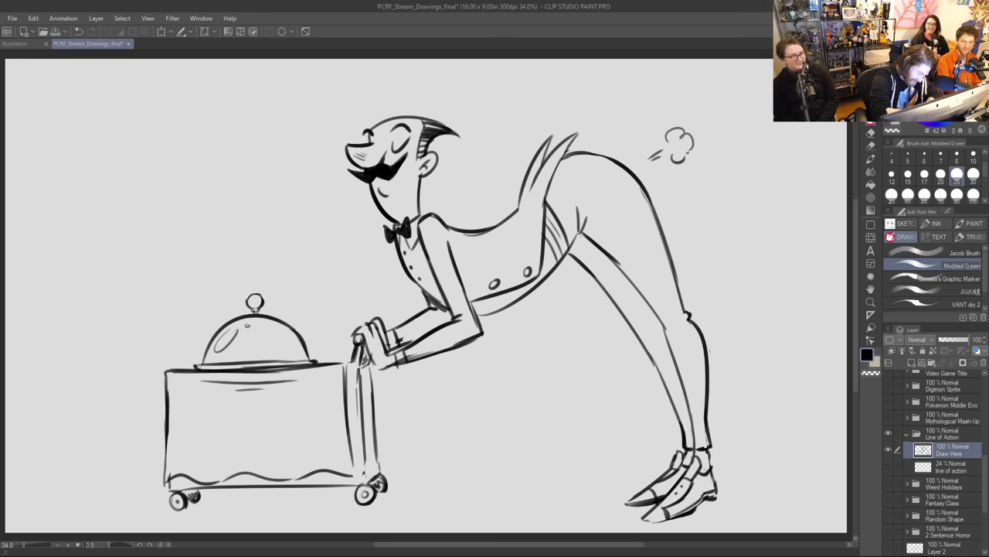
left_click_drag(296, 361, 316, 361)
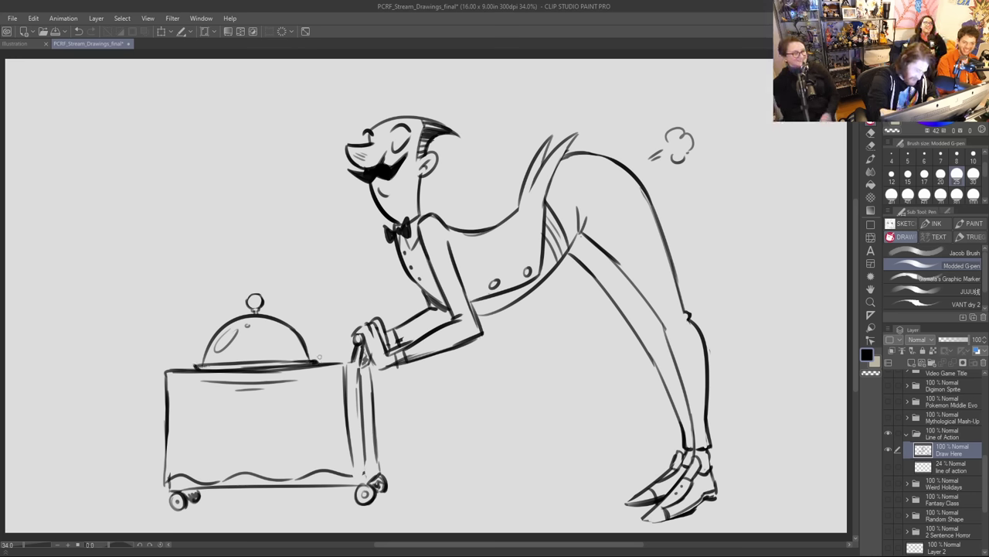
key("ctrl+z")
mouse_move(297, 361)
left_mouse_down()
mouse_move(314, 360)
mouse_move(296, 348)
left_mouse_up()
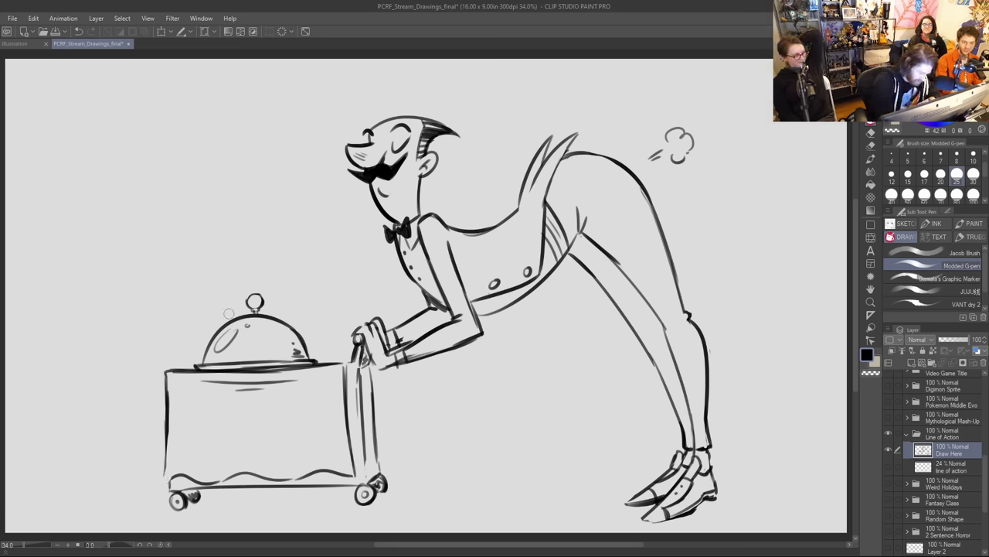
Step: Redraw the tablecloth's wavy hem with overlapping curls and add vertical fold lines rising from it
mouse_move(166, 462)
left_mouse_down()
mouse_move(164, 485)
mouse_move(246, 471)
mouse_move(270, 477)
left_mouse_up()
key("ctrl+z")
key("ctrl+z")
key("ctrl+z")
key("ctrl+z")
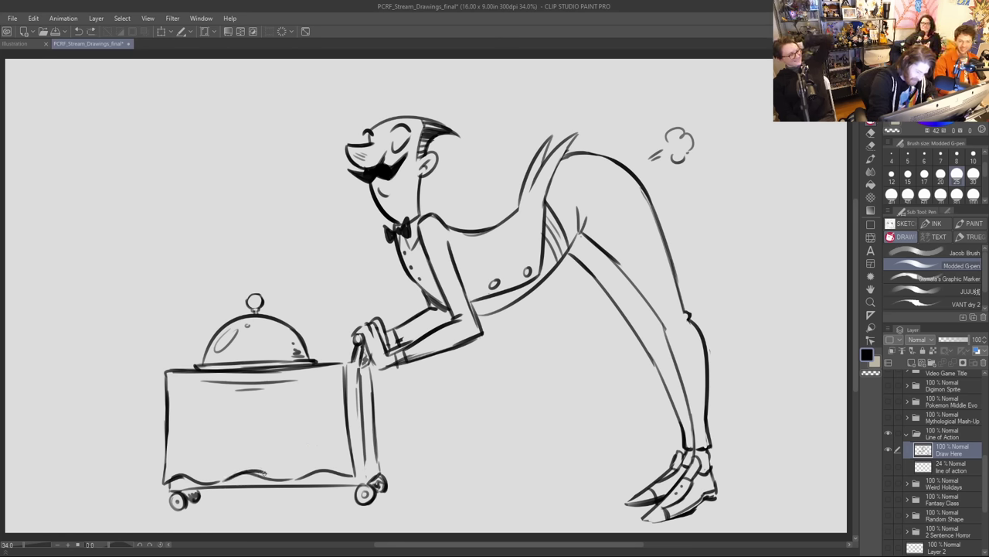
left_click_drag(258, 479, 259, 438)
key("ctrl+z")
left_click_drag(270, 473, 260, 436)
left_click_drag(306, 472, 304, 439)
left_click_drag(183, 470, 184, 432)
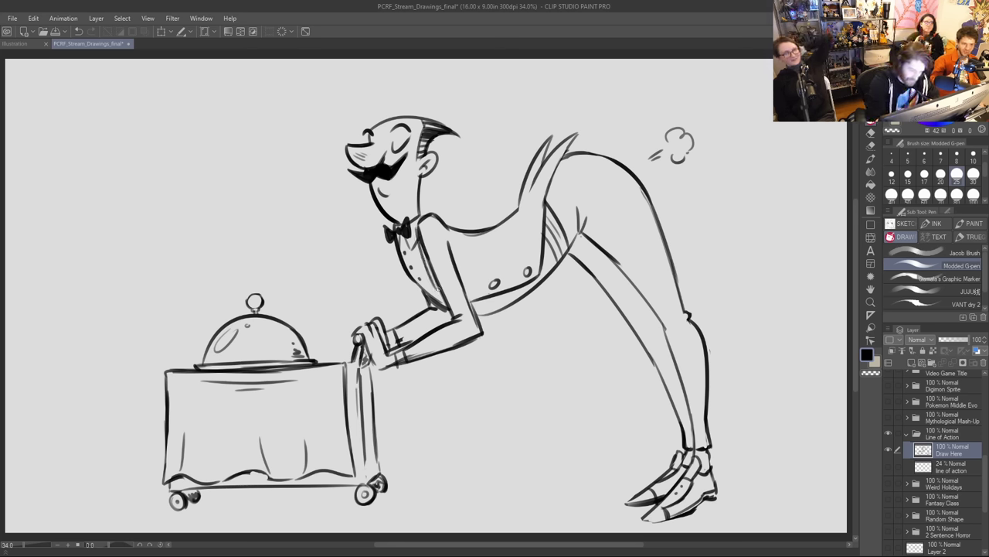
Step: Thicken the front edge of the waiter's shirt from below the bow tie to the waist
left_click_drag(404, 272, 432, 298)
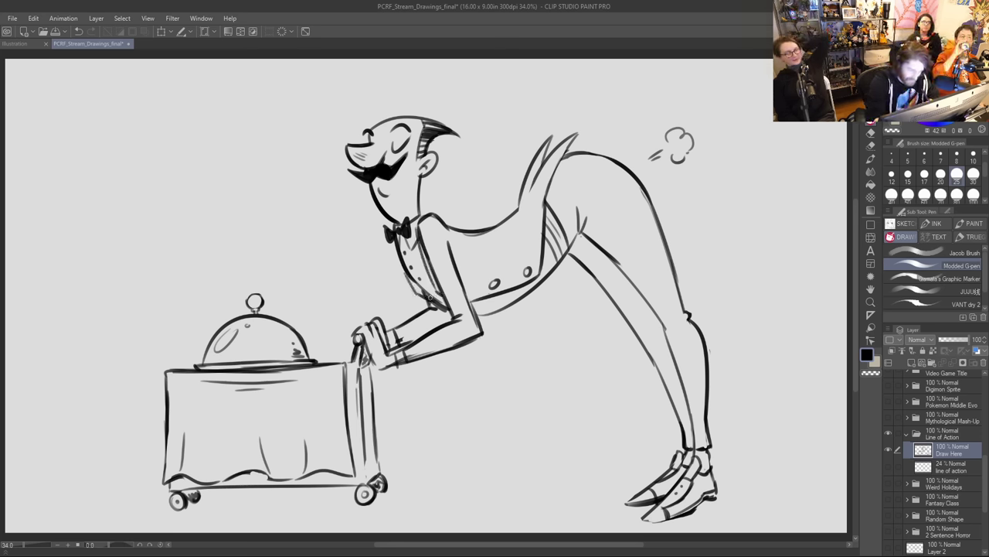
mouse_move(396, 249)
left_mouse_down()
mouse_move(412, 287)
mouse_move(403, 272)
left_mouse_up()
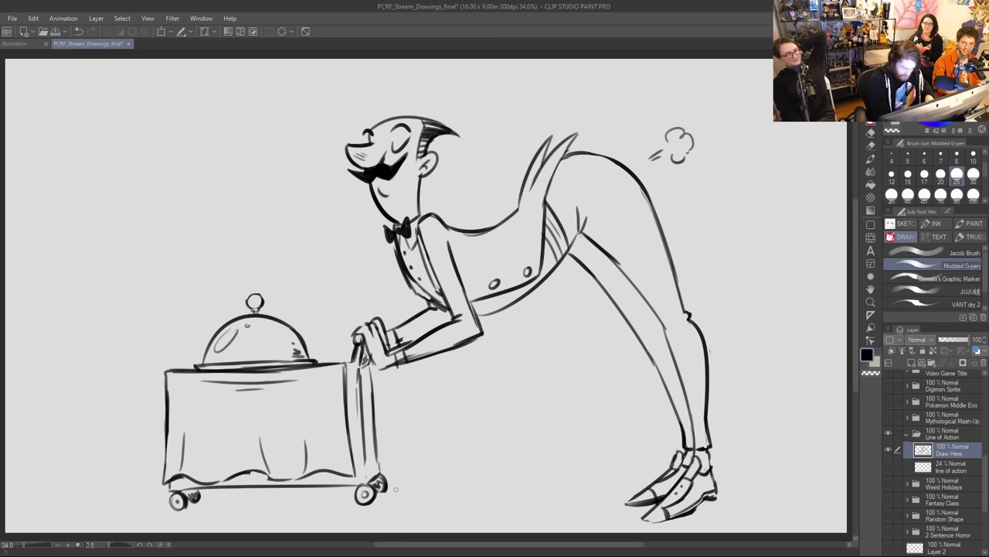
Step: Darken the cart's two near wheels and try a long ground line between the cart and the shoes
left_click_drag(390, 488, 736, 485)
left_click_drag(593, 488, 728, 473)
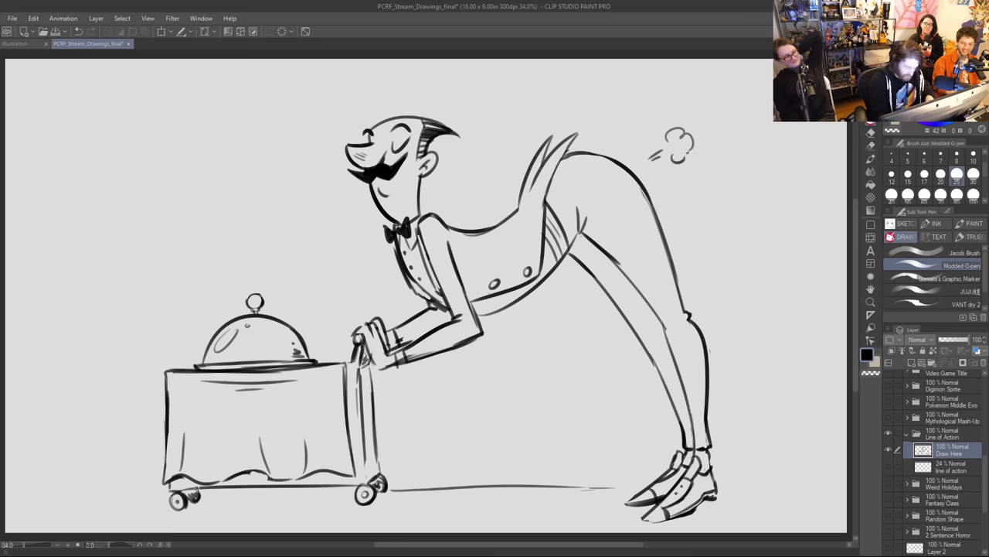
left_click_drag(169, 497, 188, 510)
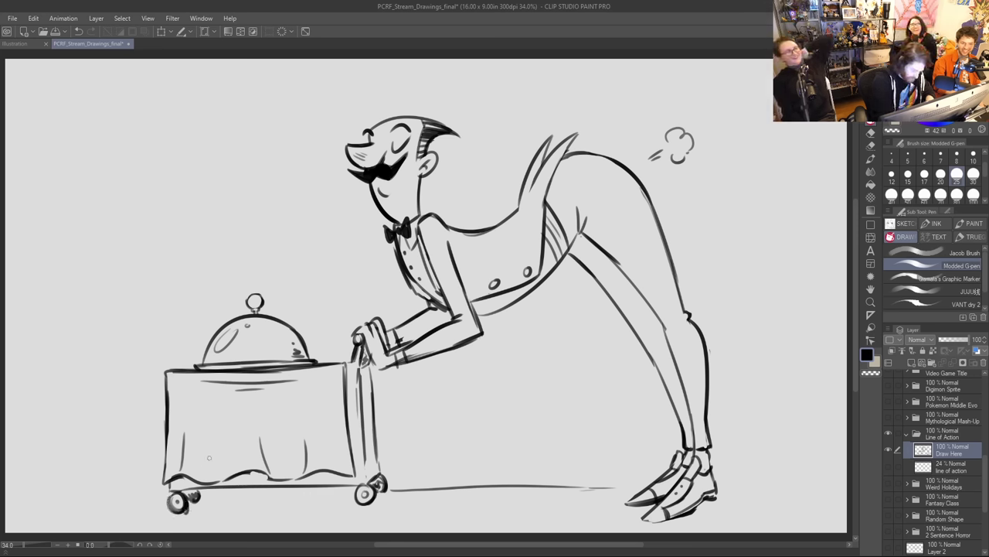
left_click_drag(357, 487, 379, 498)
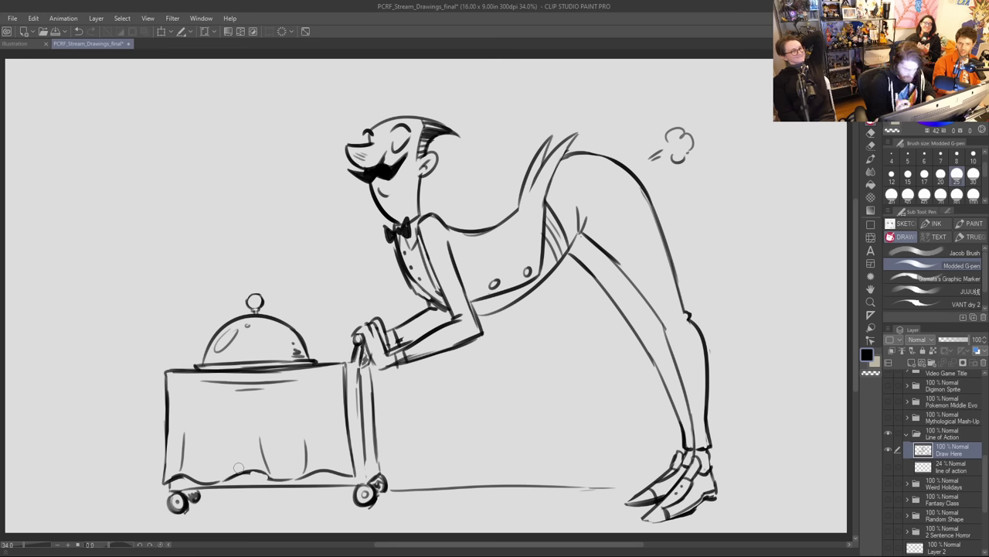
mouse_move(410, 495)
left_mouse_down()
mouse_move(395, 490)
mouse_move(419, 485)
left_mouse_up()
left_click_drag(464, 486, 592, 476)
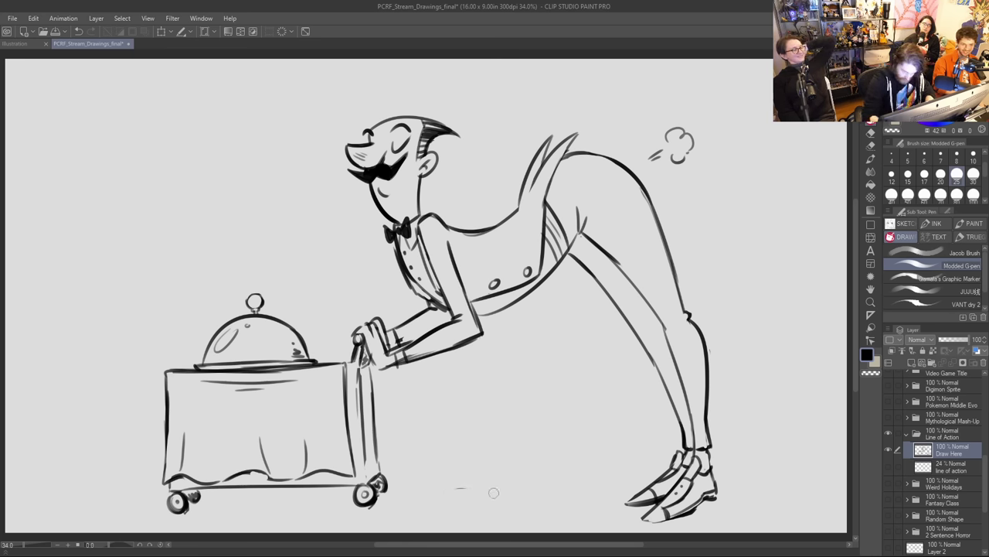
Step: Draw three separate thin arcs that form a large broken circle behind the cart and waiter
mouse_move(104, 447)
left_mouse_down()
mouse_move(98, 422)
mouse_move(322, 109)
left_mouse_up()
left_click_drag(463, 86, 563, 97)
left_click_drag(729, 174, 830, 404)
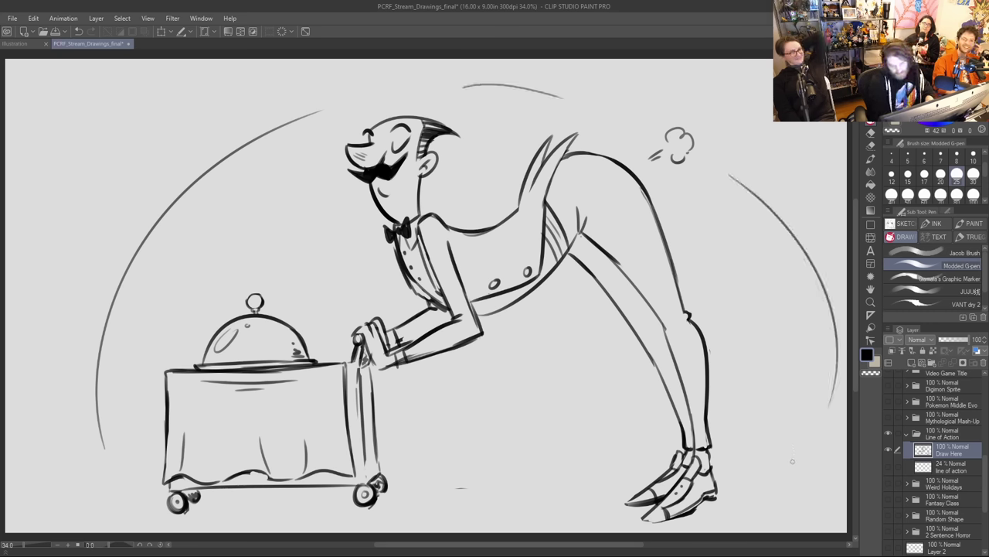
Step: Draw broken horizontal ground lines beside and between the cart and shoes, with short dashes behind the heel
left_click_drag(414, 487, 623, 499)
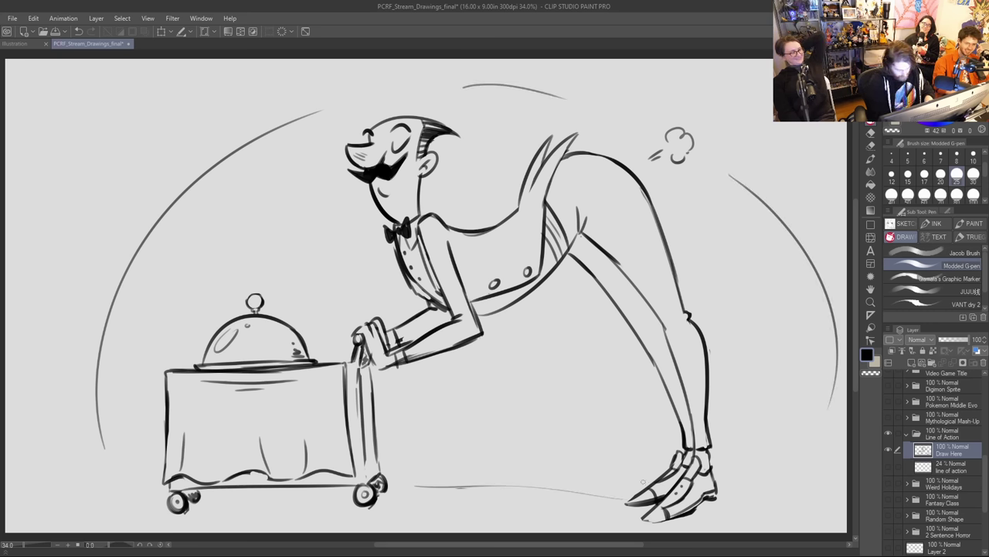
key("ctrl+z")
mouse_move(405, 485)
left_mouse_down()
mouse_move(565, 480)
mouse_move(469, 488)
mouse_move(593, 489)
left_mouse_up()
key("ctrl+z")
left_click_drag(730, 487, 790, 487)
left_click_drag(59, 492, 139, 494)
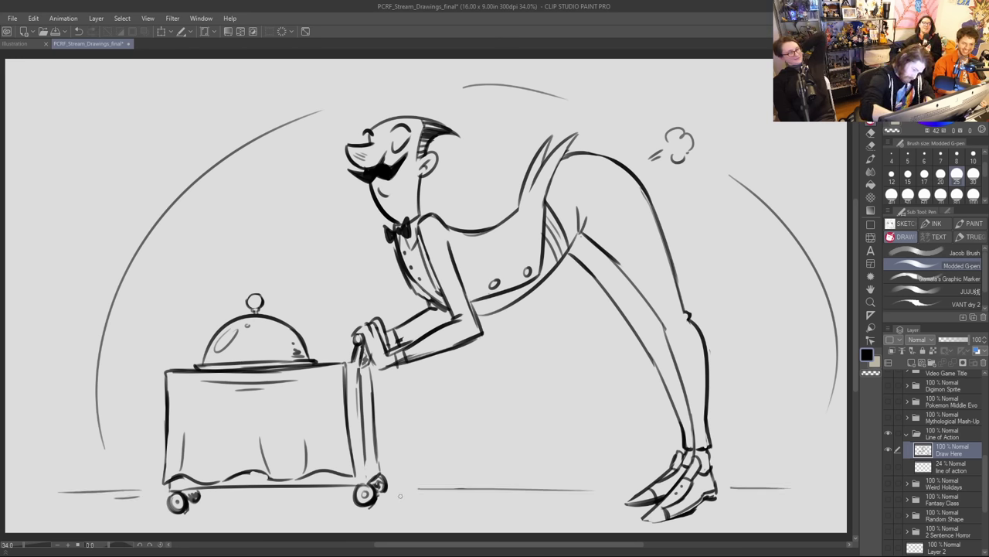
left_click_drag(712, 508, 749, 504)
mouse_move(715, 512)
left_mouse_down()
mouse_move(735, 504)
mouse_move(725, 510)
left_mouse_up()
key("ctrl+z")
key("ctrl+z")
key("ctrl+z")
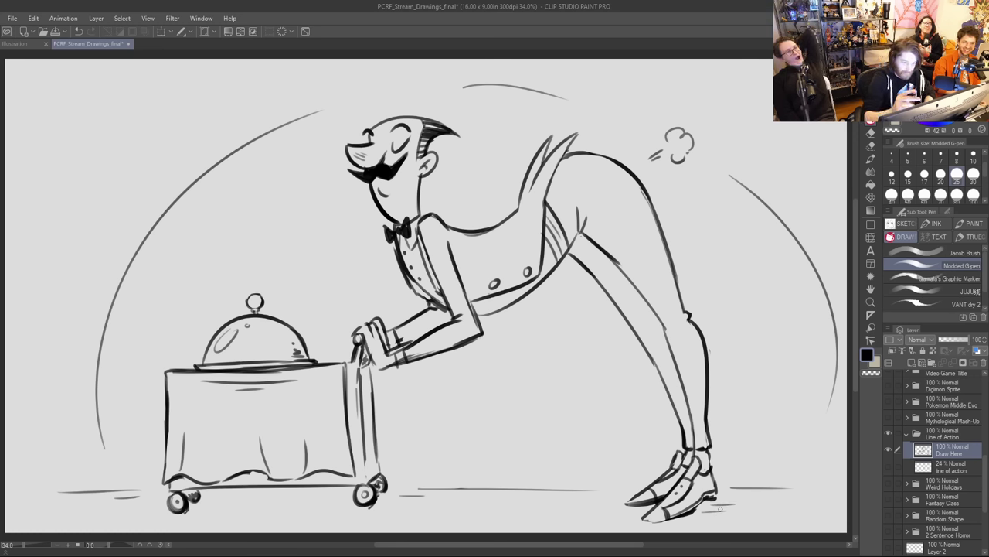
Step: Lengthen the background arc above the waiter so it spans from over the face to near the puff cloud
mouse_move(465, 87)
left_mouse_down()
mouse_move(502, 88)
mouse_move(452, 85)
mouse_move(566, 98)
left_mouse_up()
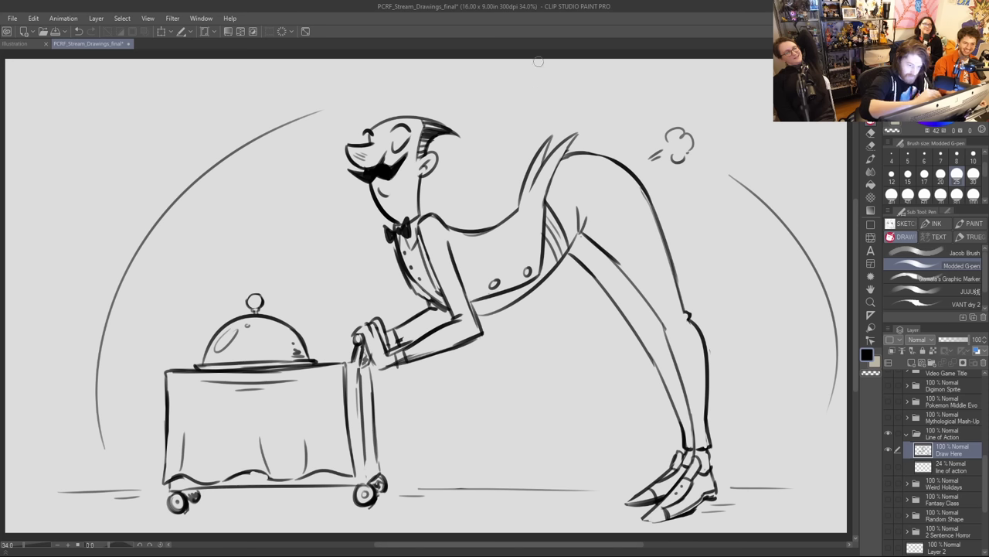
mouse_move(348, 98)
left_mouse_down()
mouse_move(467, 87)
mouse_move(599, 101)
left_mouse_up()
key("ctrl+z")
left_click_drag(488, 87, 633, 124)
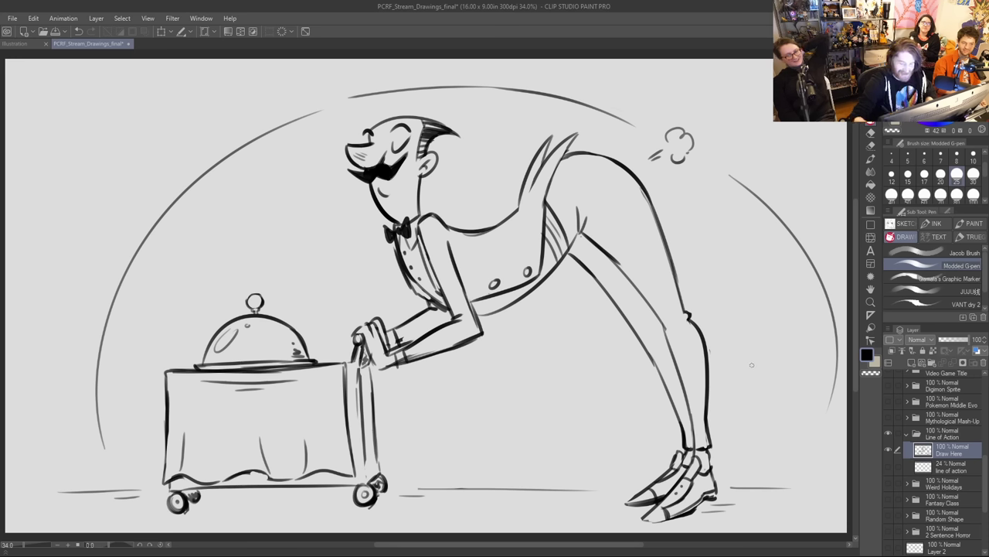
Step: Add short curved accent strokes outside the background circle in both upper corners of the canvas
left_click_drag(72, 247, 208, 116)
mouse_move(98, 182)
left_mouse_down()
mouse_move(148, 138)
mouse_move(126, 136)
left_mouse_up()
left_click_drag(718, 115, 777, 144)
left_click_drag(756, 108, 798, 127)
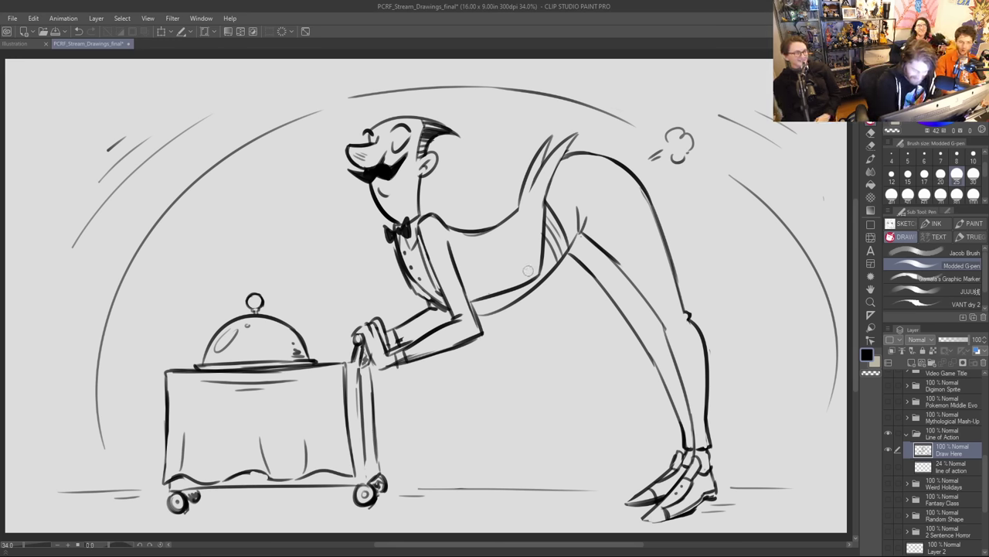
Step: Replace the two large tailcoat buttons with a row of three small solid dots along the lower edge
left_click(496, 285)
left_click(510, 280)
left_click(522, 276)
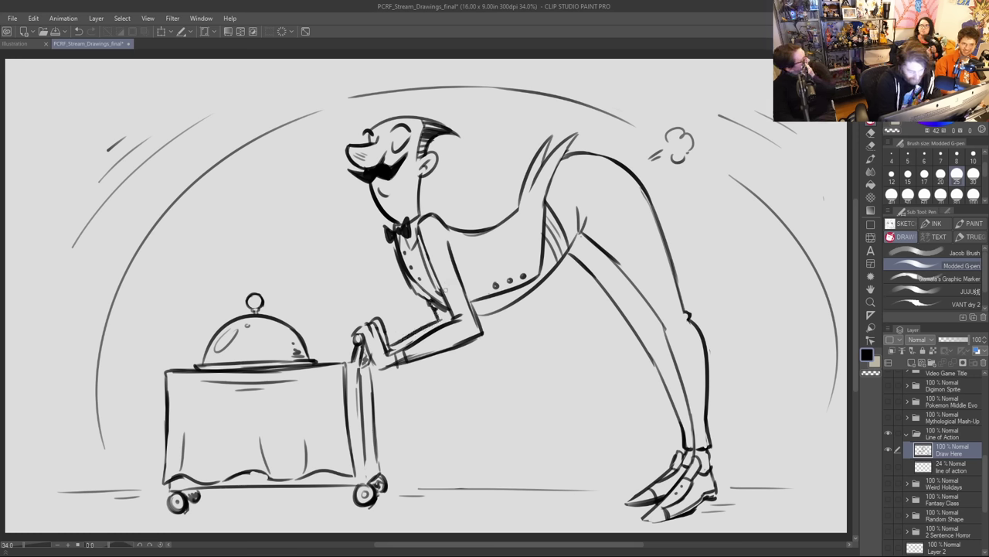
Step: Fill the far sleeve and elbow gap solid black, and hatch the top of the far thigh
left_click_drag(435, 308, 452, 323)
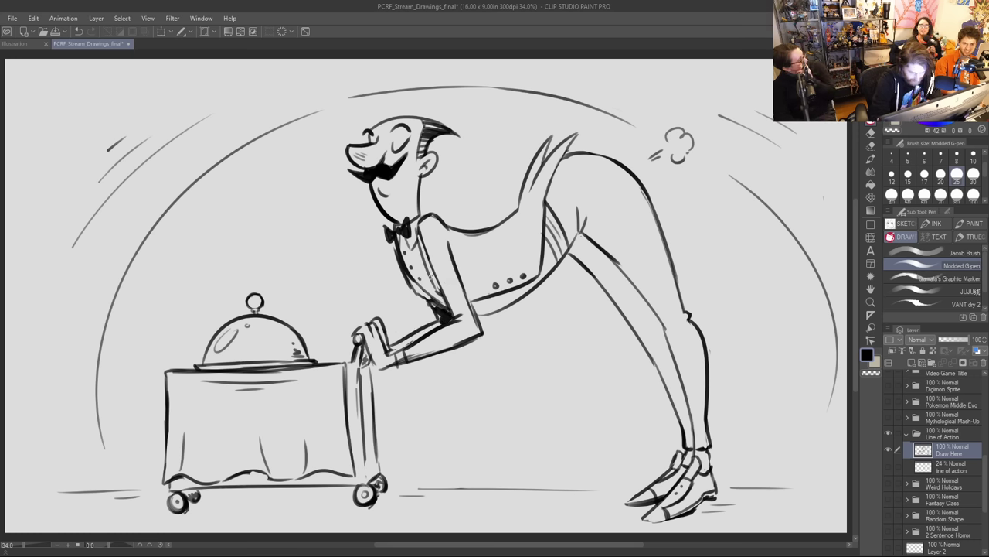
mouse_move(391, 350)
left_mouse_down()
mouse_move(441, 323)
mouse_move(435, 308)
left_mouse_up()
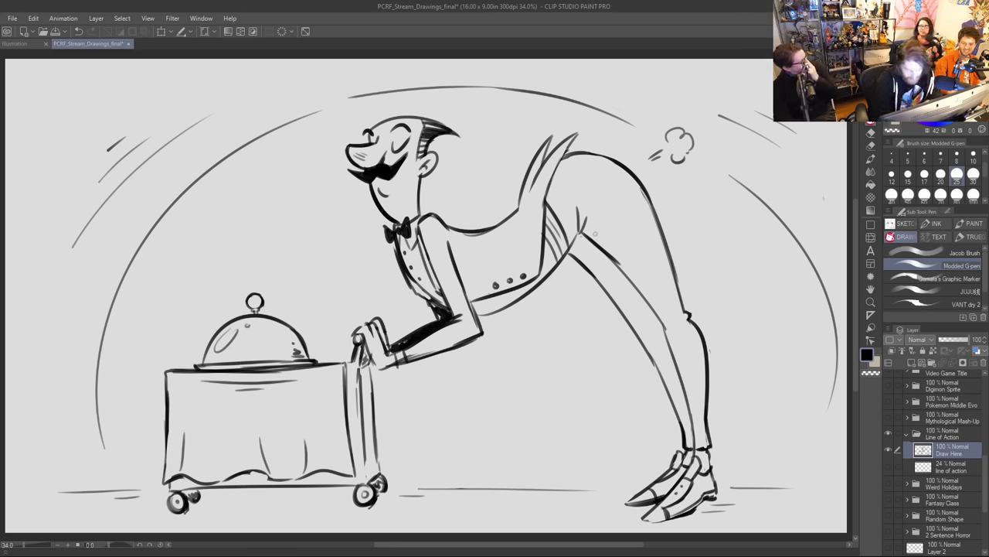
mouse_move(581, 234)
left_mouse_down()
mouse_move(571, 254)
mouse_move(588, 257)
mouse_move(564, 261)
left_mouse_up()
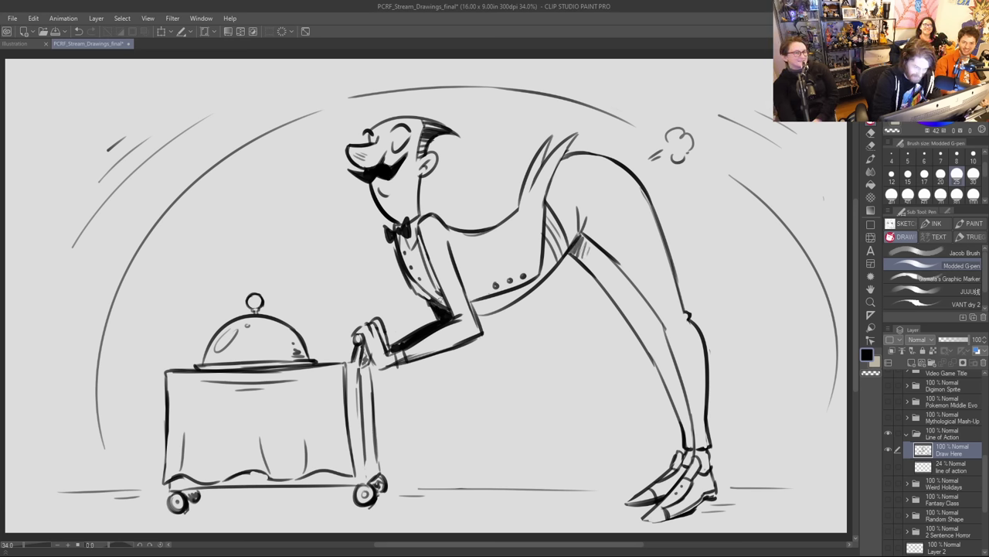
Step: Thicken the outline of the waiter's hand on the cart handle and touch up the front of the hair
left_click_drag(382, 335, 390, 350)
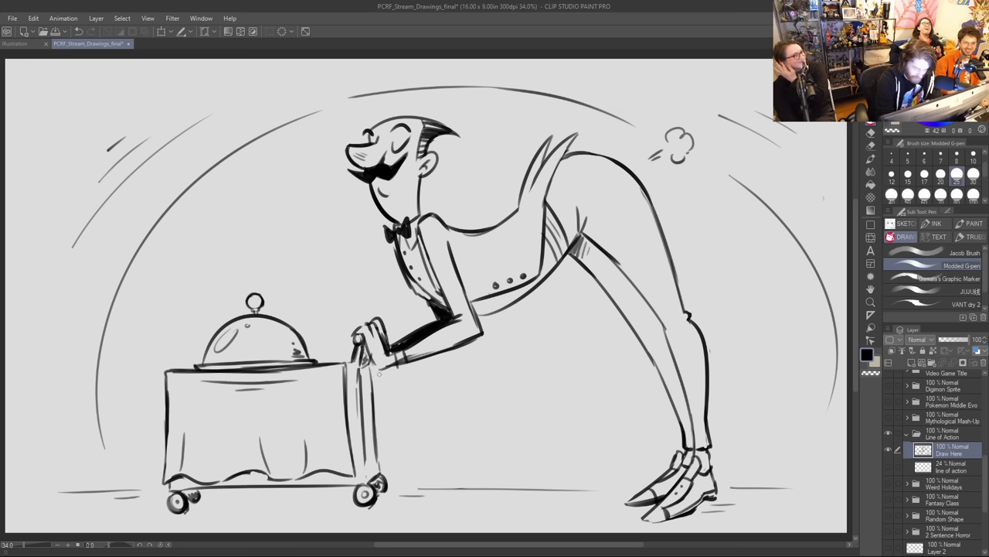
left_click_drag(365, 456, 366, 481)
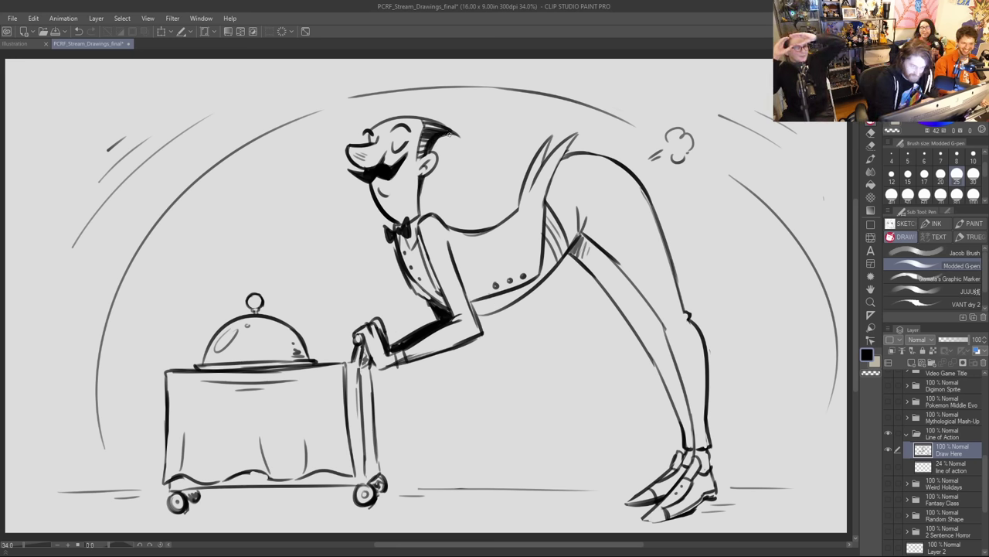
left_click_drag(429, 133, 419, 118)
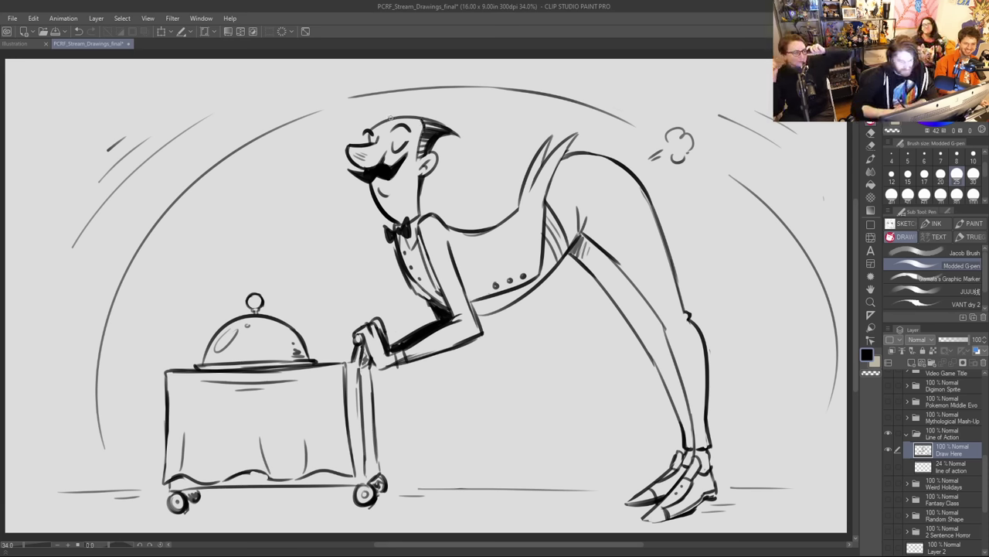
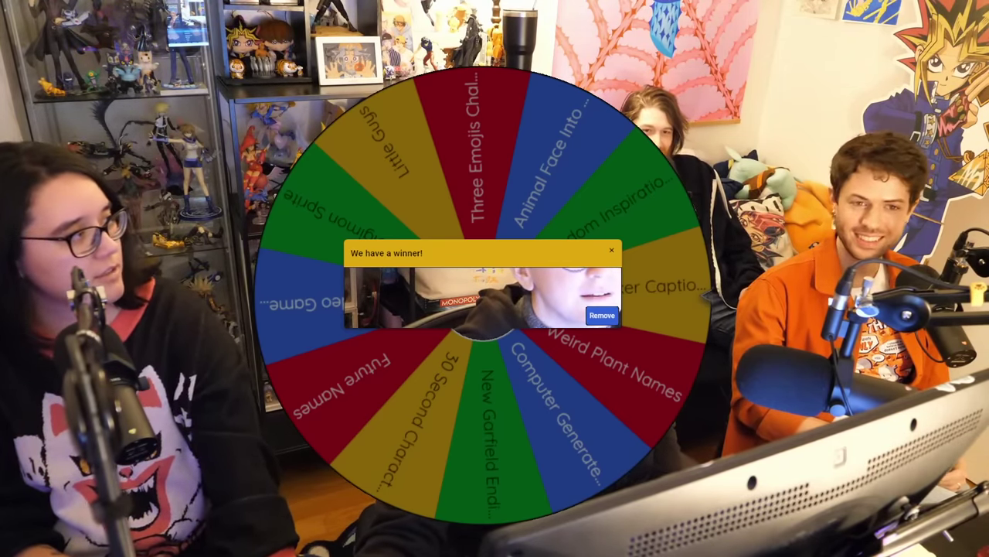
Step: Remove the winning entry from the challenge wheel
left_click(597, 316)
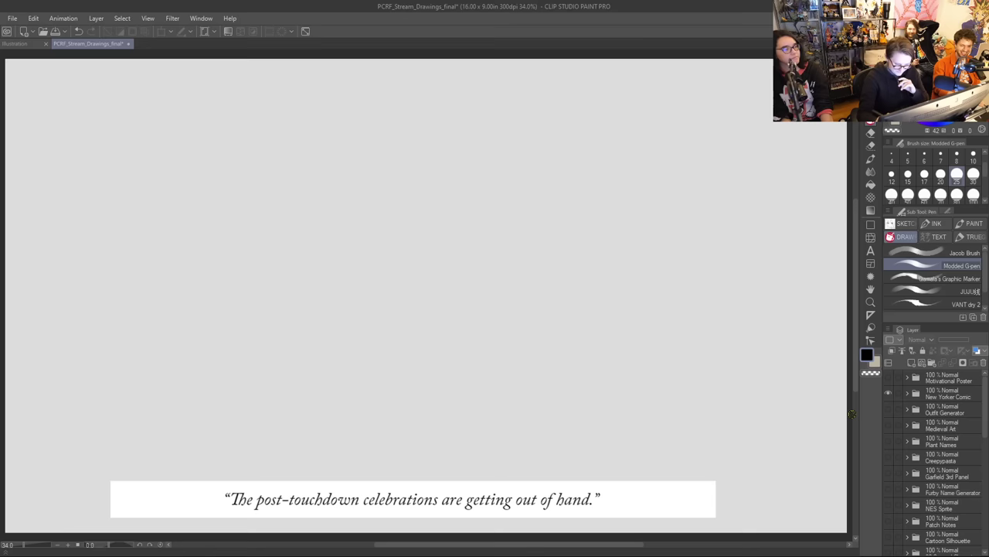
Step: Expand the New Yorker Comic folder, select its Draw Here layer and choose the VANT dry 2 pen
left_click(907, 394)
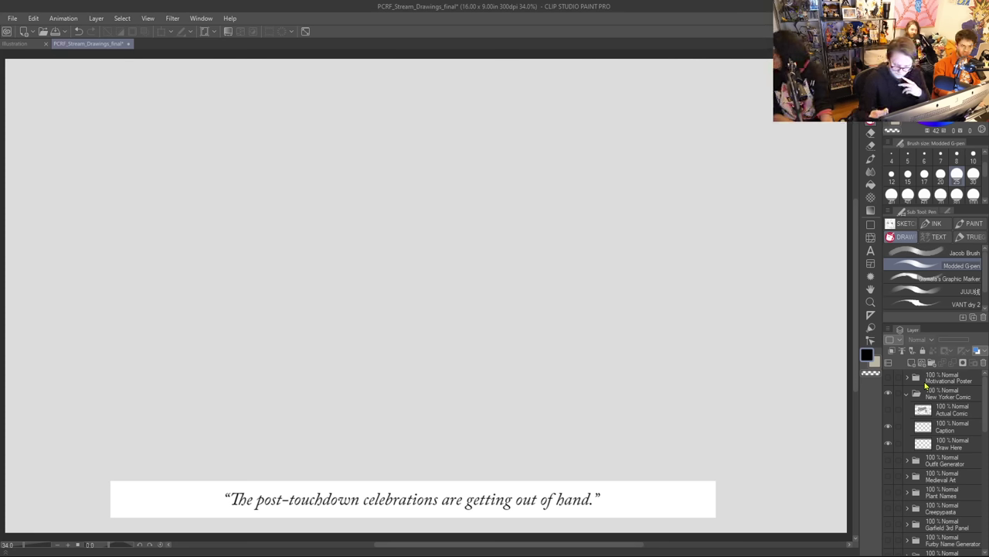
left_click(924, 429)
left_click(922, 445)
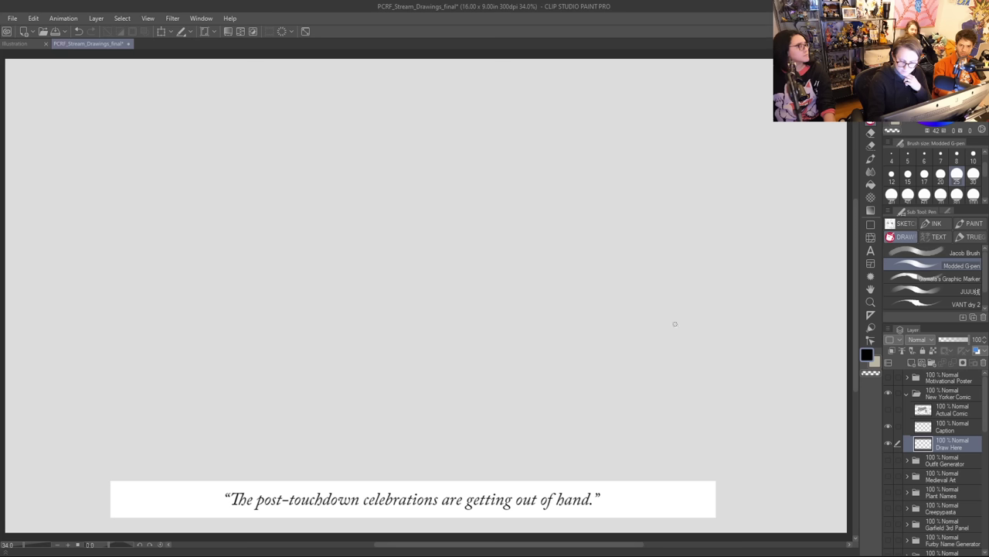
left_click(897, 309)
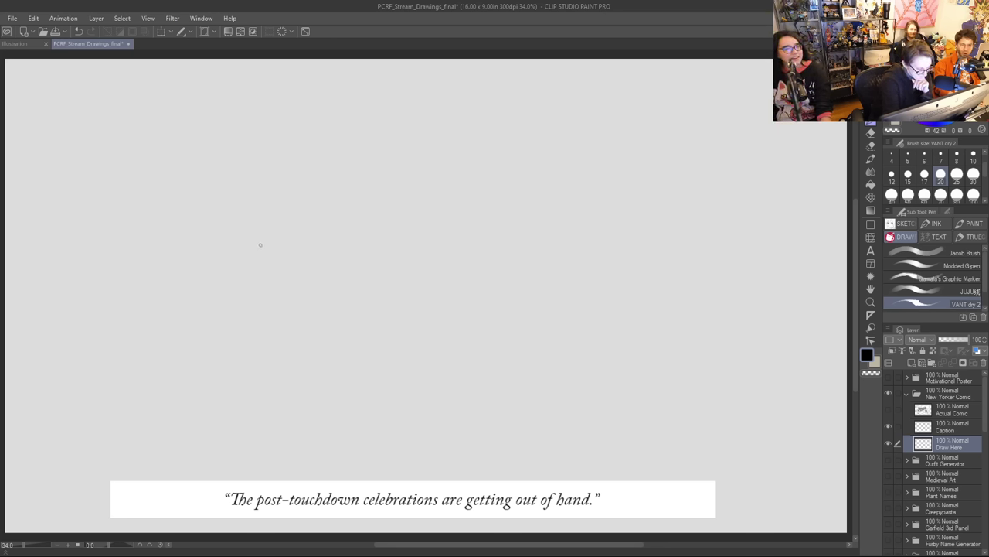
Step: Draw a football player's helmet, face profile, shoulders and bent near arm with a fist in the canvas's left half
mouse_move(242, 228)
left_mouse_down()
mouse_move(253, 194)
mouse_move(283, 216)
left_mouse_up()
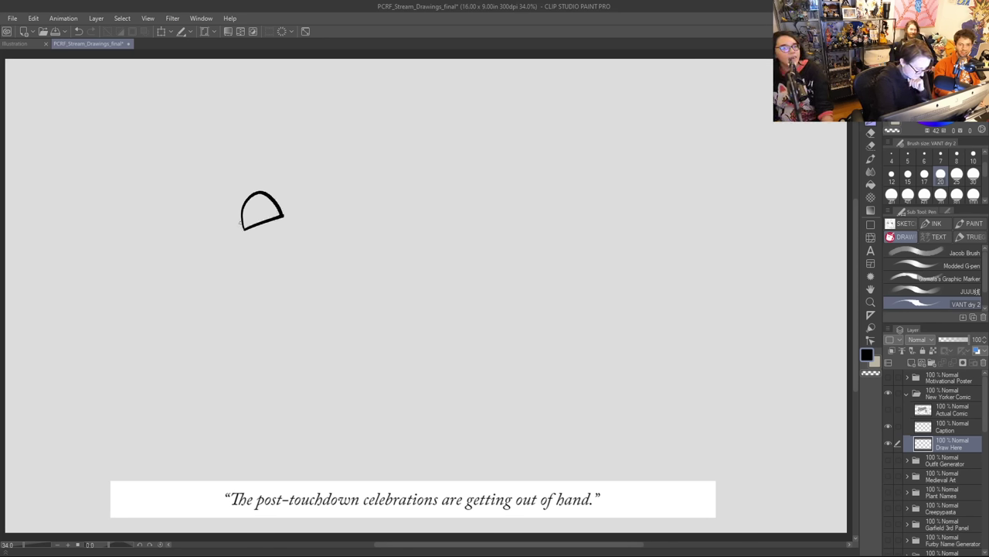
key("ctrl+z")
mouse_move(244, 225)
left_mouse_down()
mouse_move(248, 241)
mouse_move(272, 244)
mouse_move(283, 216)
mouse_move(272, 238)
mouse_move(258, 234)
mouse_move(281, 226)
mouse_move(284, 246)
mouse_move(240, 266)
mouse_move(279, 259)
mouse_move(304, 295)
mouse_move(279, 367)
left_mouse_up()
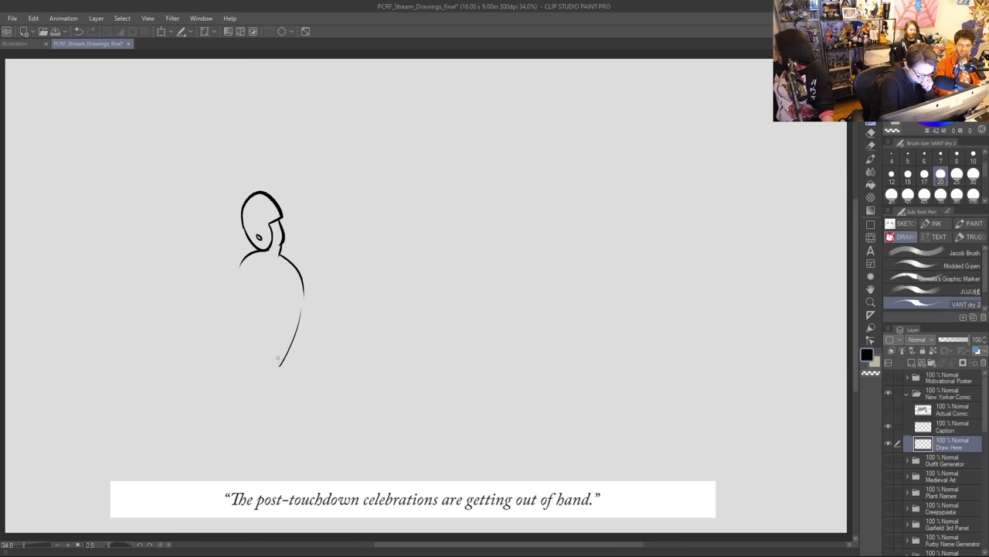
mouse_move(257, 249)
left_mouse_down()
mouse_move(211, 286)
mouse_move(266, 291)
mouse_move(247, 295)
left_mouse_up()
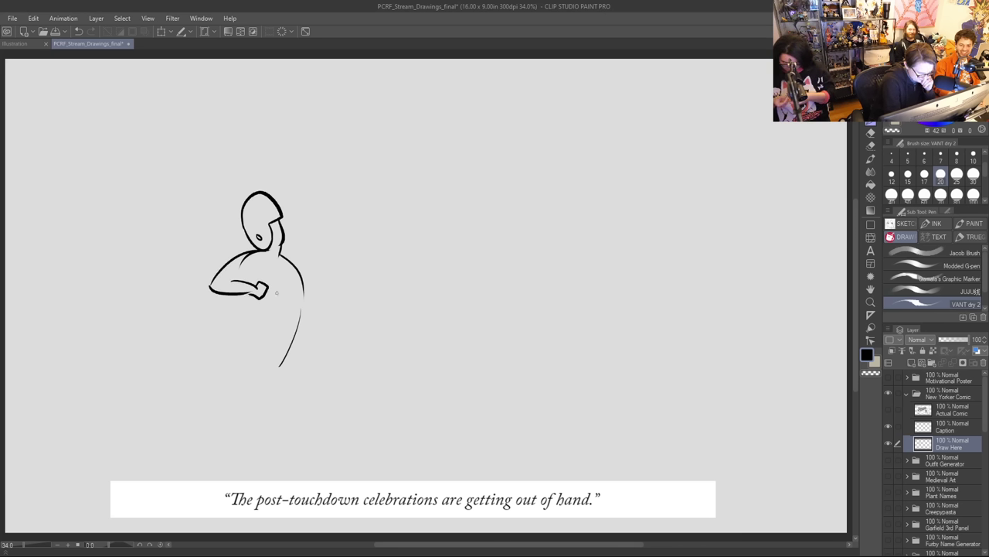
Step: Erase the shoulder line overlapping the near arm, and draw the player's jersey collar, near sleeve hem, chest and back lines
key("e")
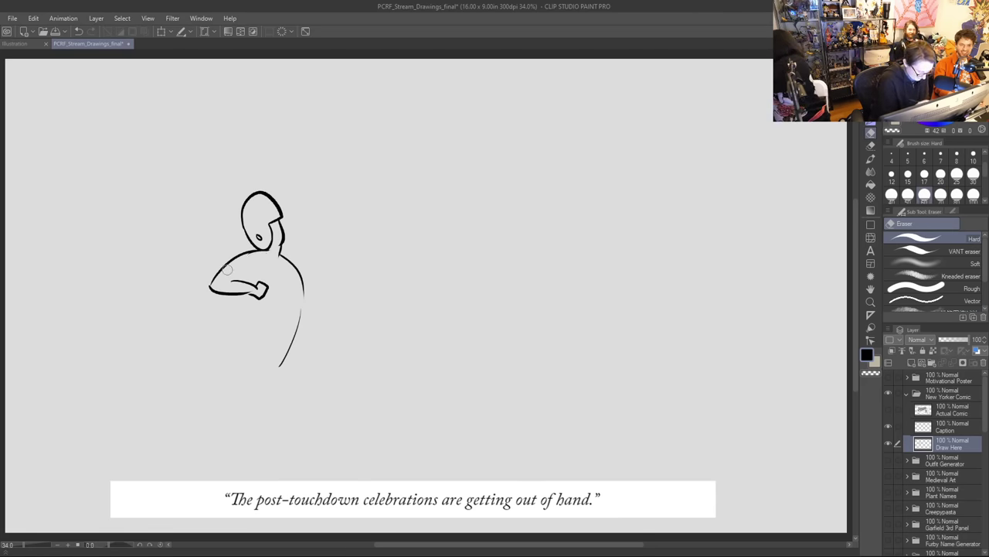
key("p")
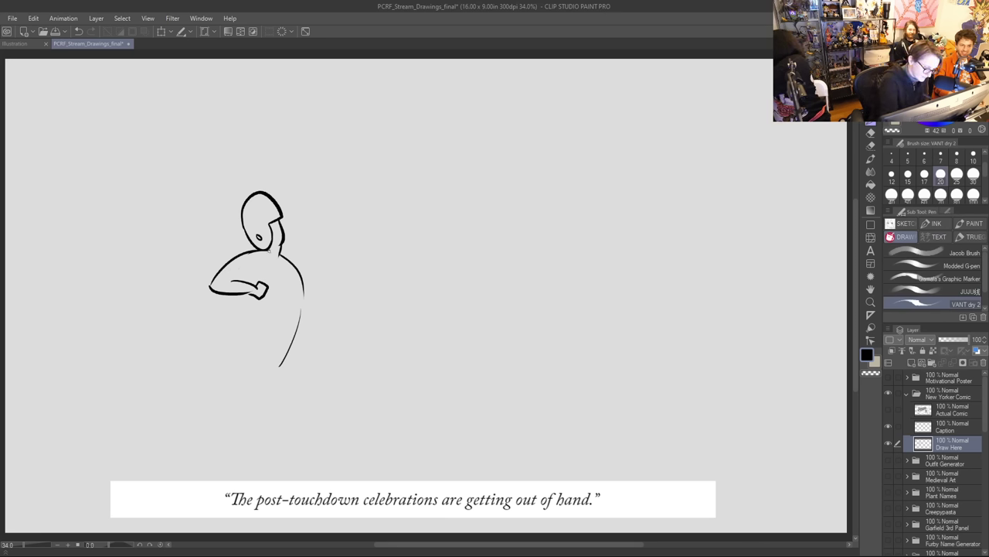
mouse_move(270, 249)
left_mouse_down()
mouse_move(275, 277)
mouse_move(284, 258)
left_mouse_up()
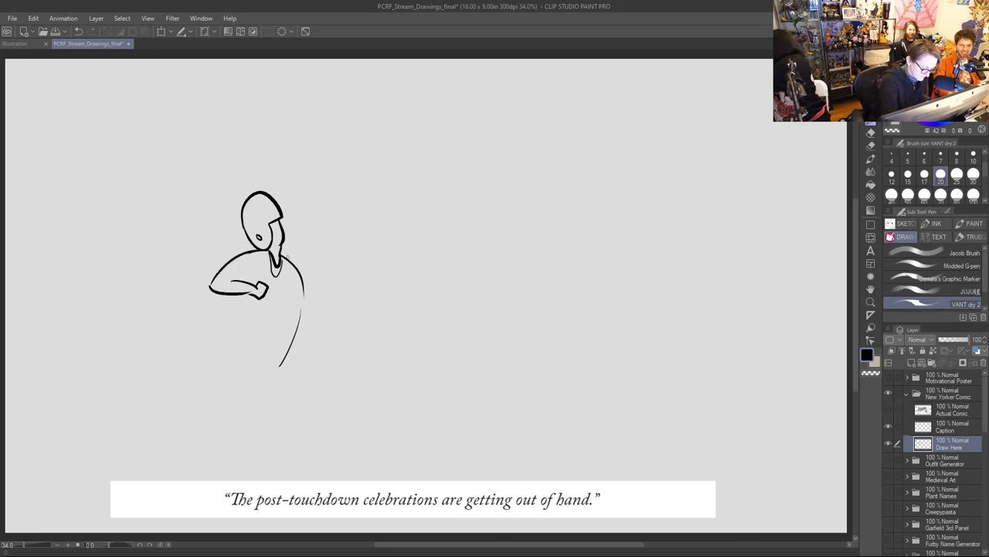
mouse_move(224, 277)
left_mouse_down()
mouse_move(291, 290)
mouse_move(279, 311)
mouse_move(286, 299)
mouse_move(265, 309)
mouse_move(243, 295)
mouse_move(214, 368)
left_mouse_up()
key("ctrl+z")
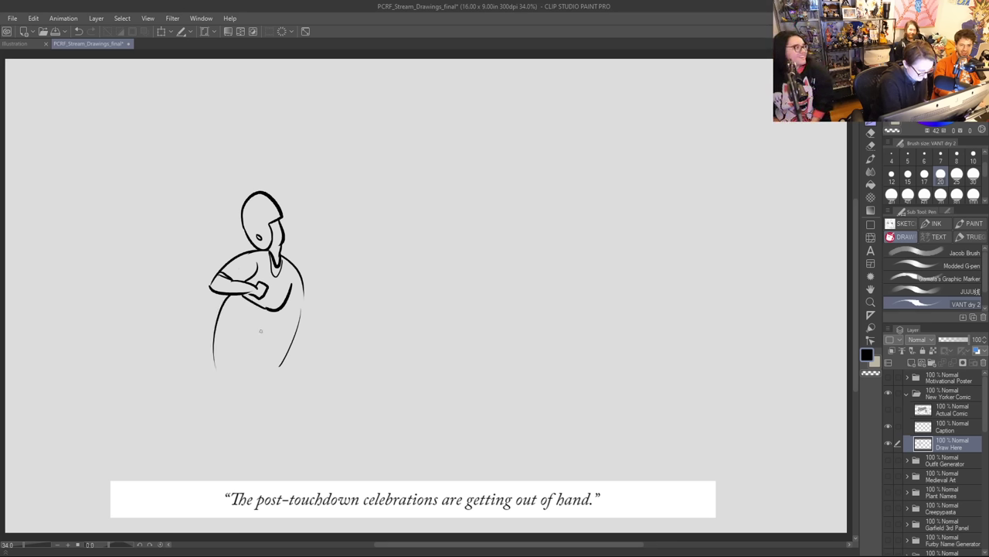
Step: Draw the player's bent front leg, the eye and brow inside the helmet, and the far sleeve's hem
left_click_drag(264, 314, 285, 371)
key("ctrl+z")
mouse_move(272, 310)
left_mouse_down()
mouse_move(257, 325)
mouse_move(285, 374)
mouse_move(272, 397)
left_mouse_up()
mouse_move(239, 341)
left_mouse_down()
mouse_move(267, 365)
mouse_move(263, 400)
left_mouse_up()
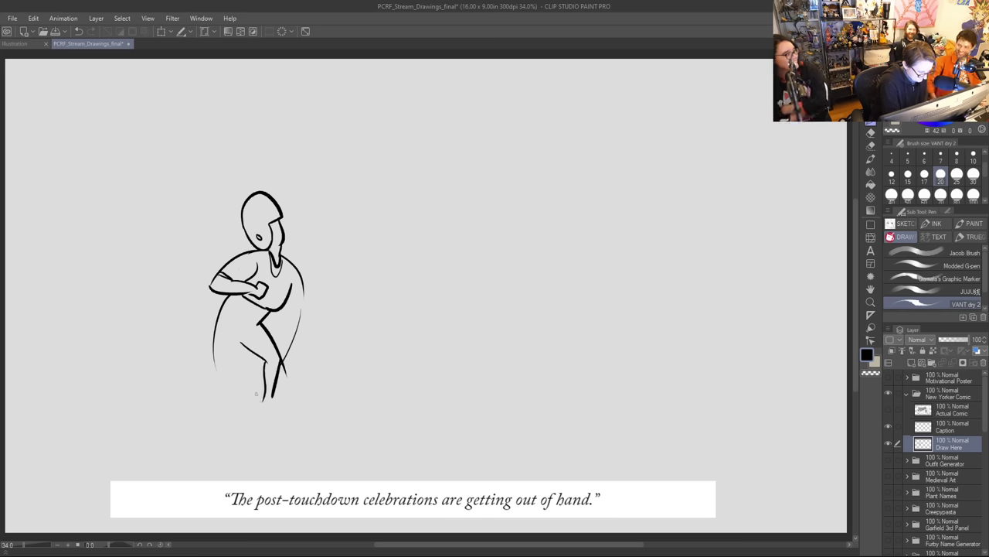
mouse_move(278, 231)
left_mouse_down()
mouse_move(281, 240)
mouse_move(279, 230)
left_mouse_up()
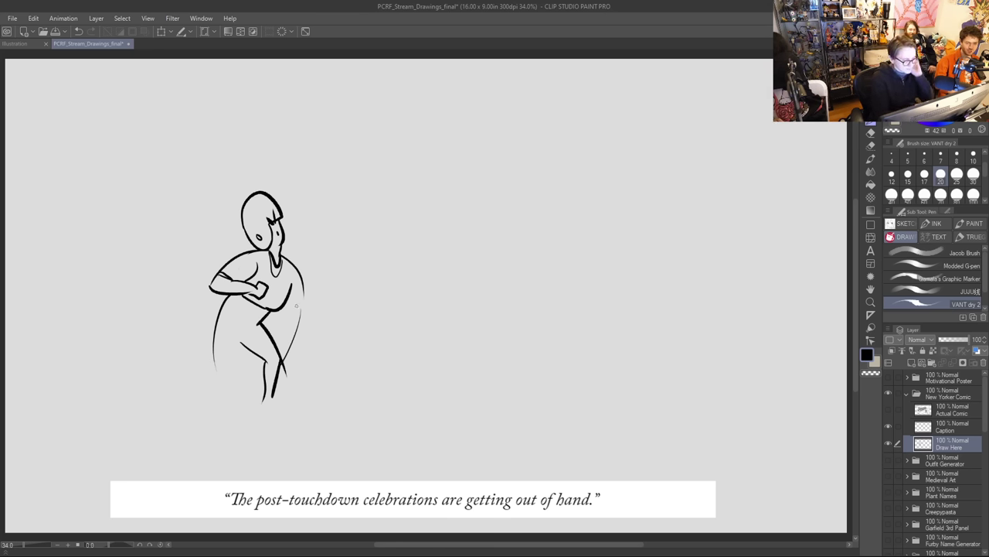
left_click_drag(300, 309, 281, 311)
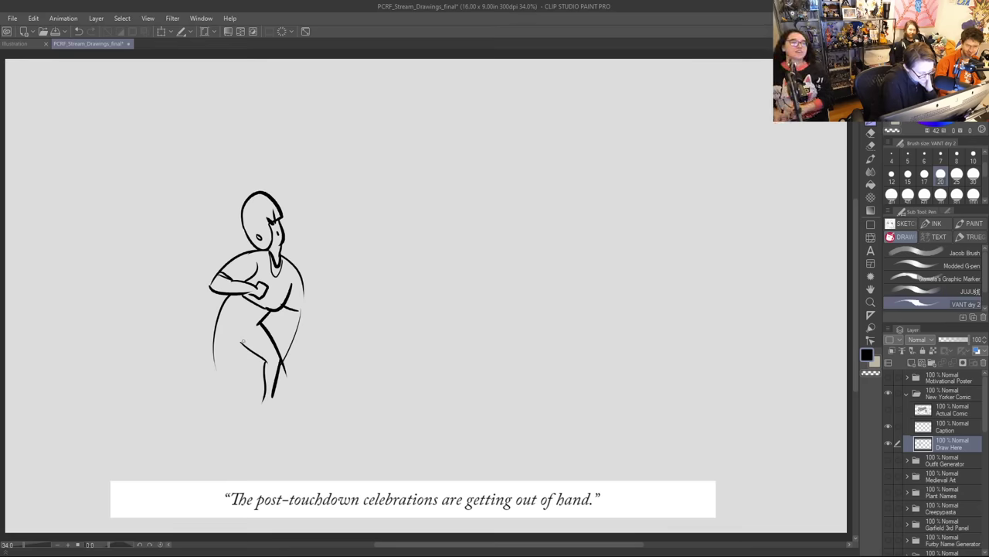
Step: Draw the player's rear leg, both feet and the inner edge of the far arm reaching to the knee
mouse_move(242, 340)
left_mouse_down()
mouse_move(207, 433)
mouse_move(219, 419)
left_mouse_up()
key("e")
key("p")
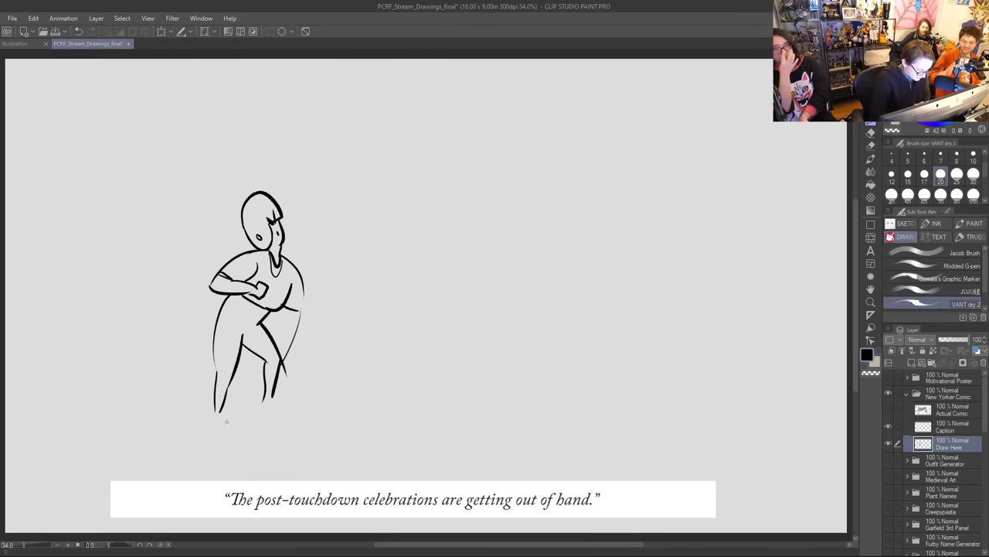
left_click_drag(216, 413, 224, 443)
mouse_move(224, 442)
left_mouse_down()
mouse_move(222, 410)
mouse_move(294, 413)
left_mouse_up()
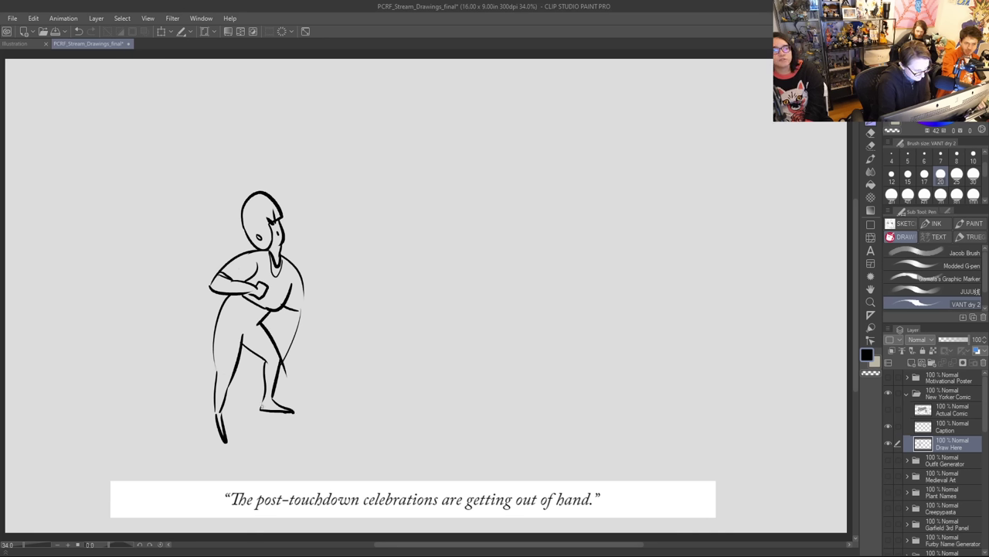
left_click_drag(275, 307, 283, 342)
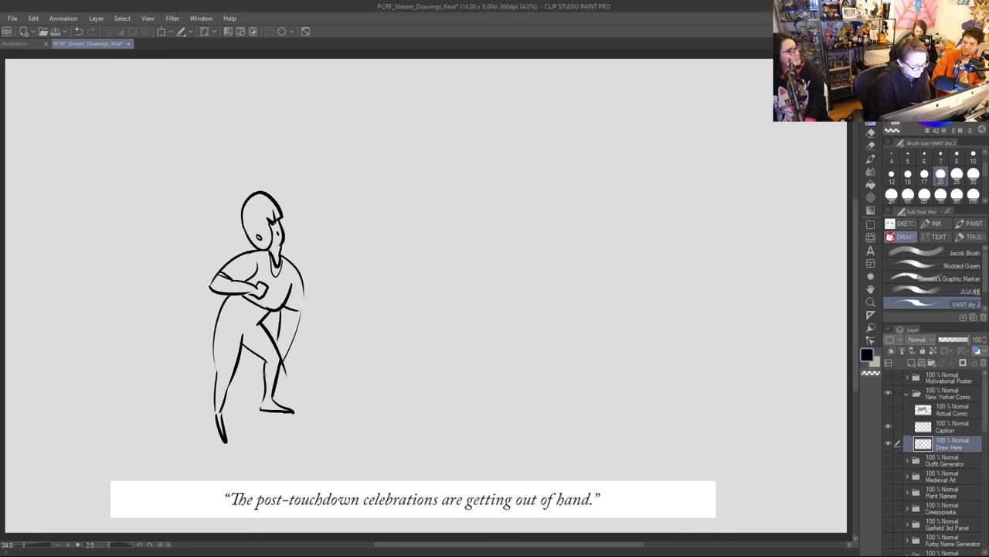
left_click_drag(331, 120, 340, 154)
left_click(357, 144)
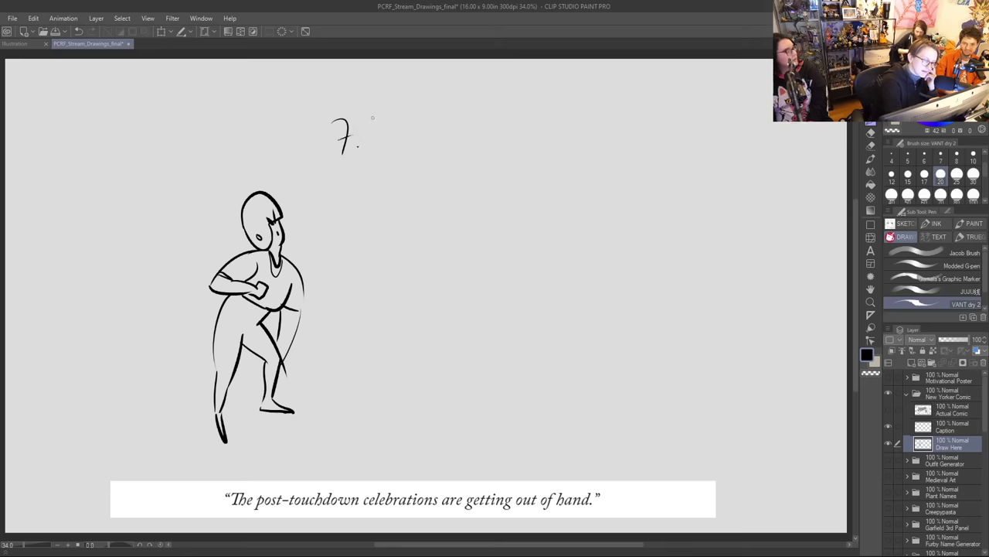
left_click_drag(370, 117, 374, 150)
left_click_drag(430, 98, 403, 153)
left_click_drag(462, 117, 465, 116)
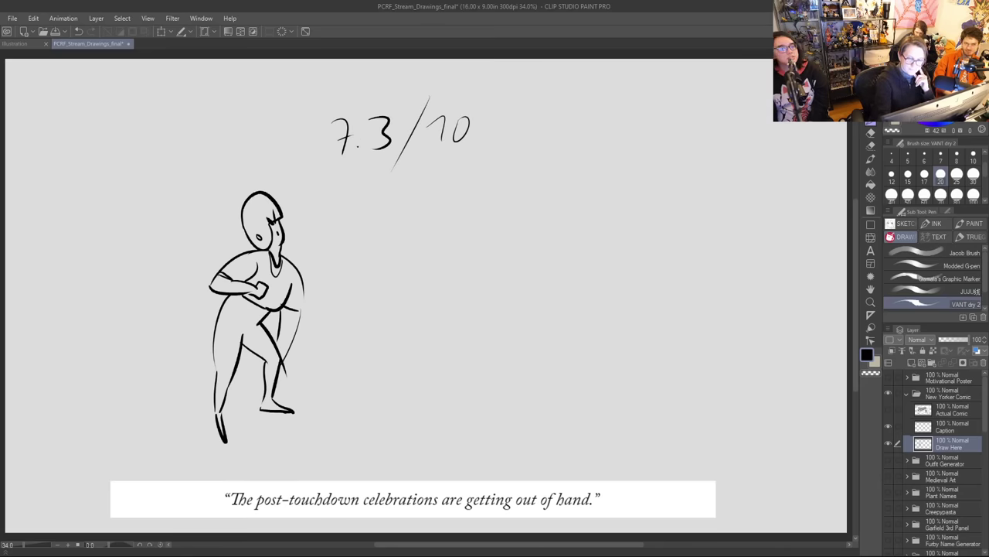
key("m")
mouse_move(499, 111)
left_mouse_down()
mouse_move(404, 77)
mouse_move(500, 108)
left_mouse_up()
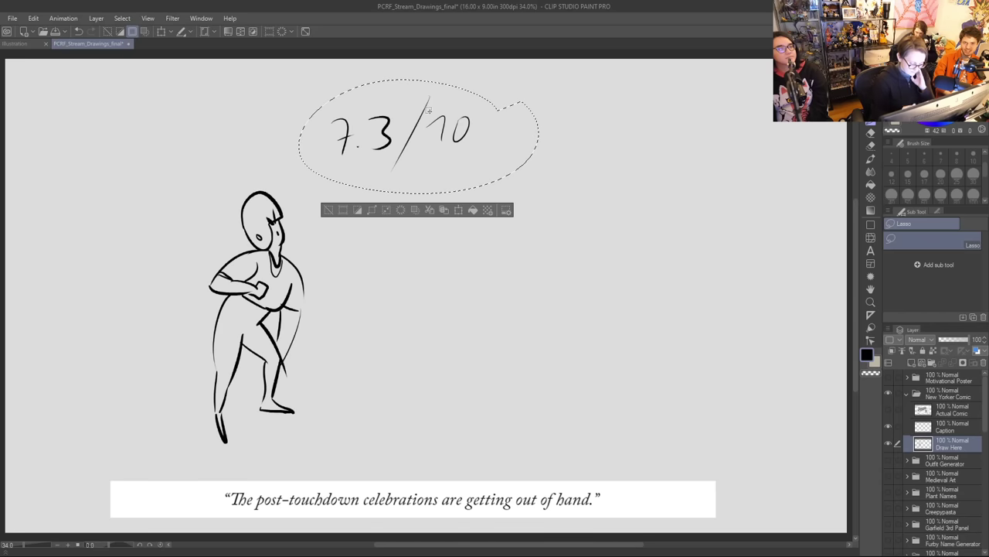
key("Delete")
key("ctrl+d")
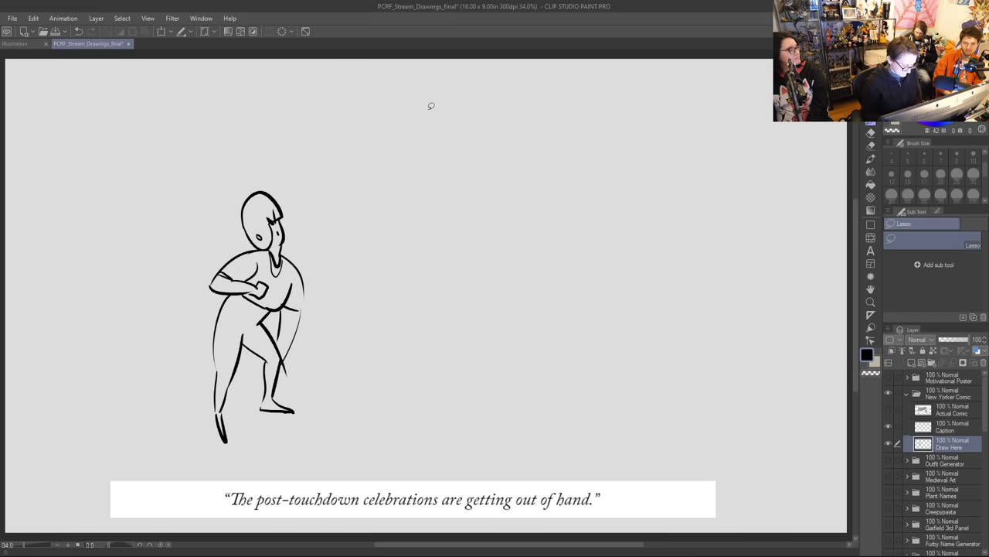
Step: Add the far sleeve's trim band, the front leg's knee hem and sock lines, and studs under the front shoe
key("p")
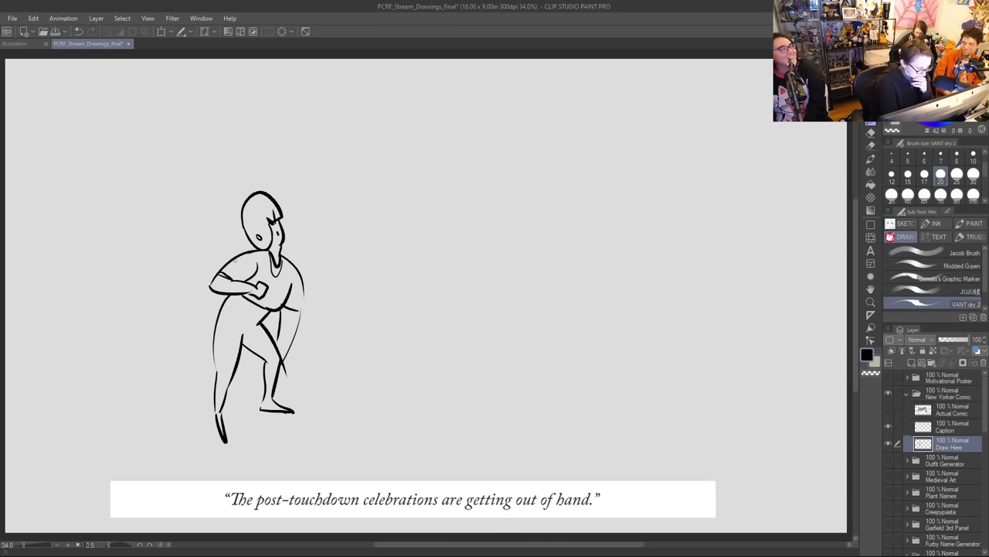
mouse_move(285, 305)
left_mouse_down()
mouse_move(302, 276)
mouse_move(298, 315)
mouse_move(276, 362)
left_mouse_up()
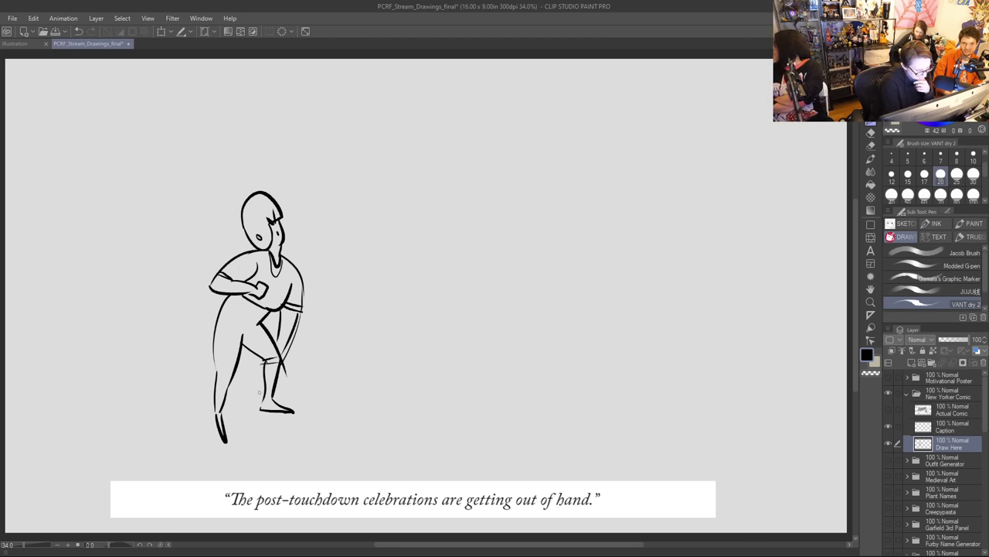
left_click_drag(263, 409, 270, 414)
mouse_move(379, 210)
left_mouse_down()
mouse_move(400, 210)
mouse_move(381, 234)
mouse_move(425, 232)
left_mouse_up()
left_click(403, 228)
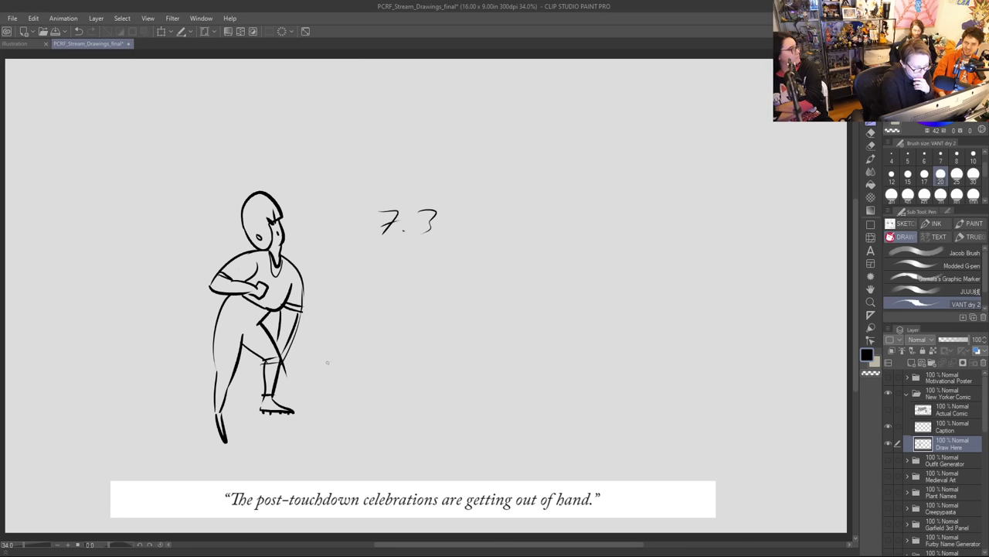
key("o")
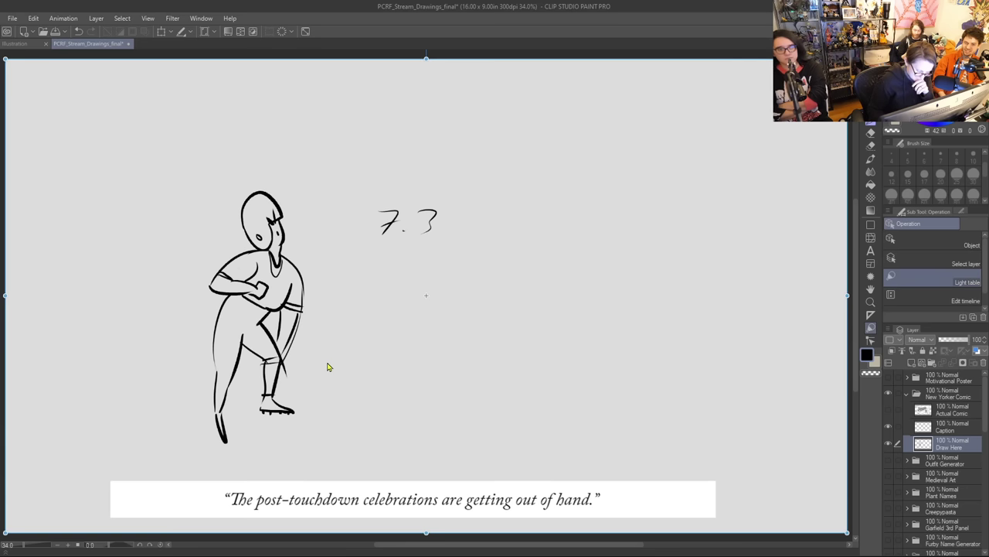
key("m")
mouse_move(469, 184)
left_mouse_down()
mouse_move(466, 256)
mouse_move(464, 187)
left_mouse_up()
key("Delete")
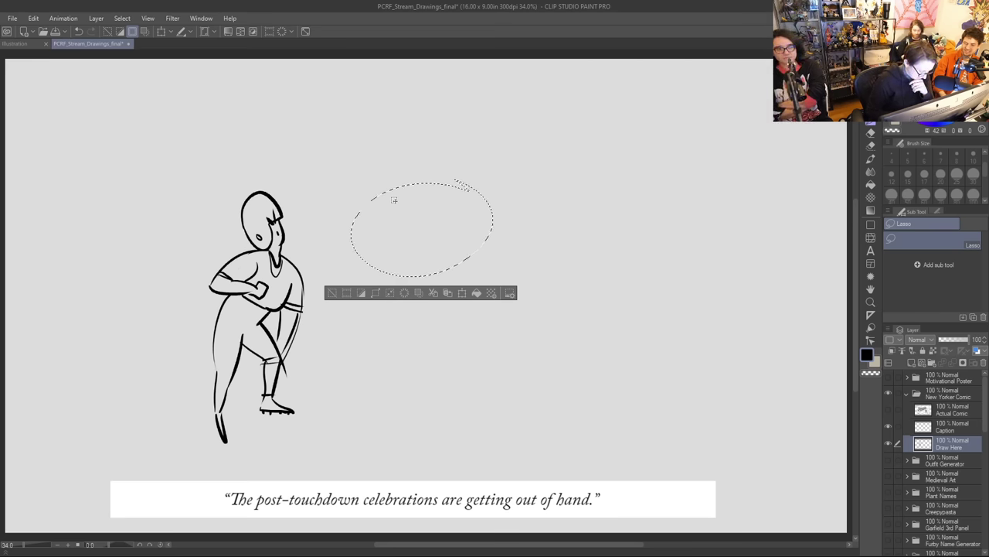
key("ctrl+d")
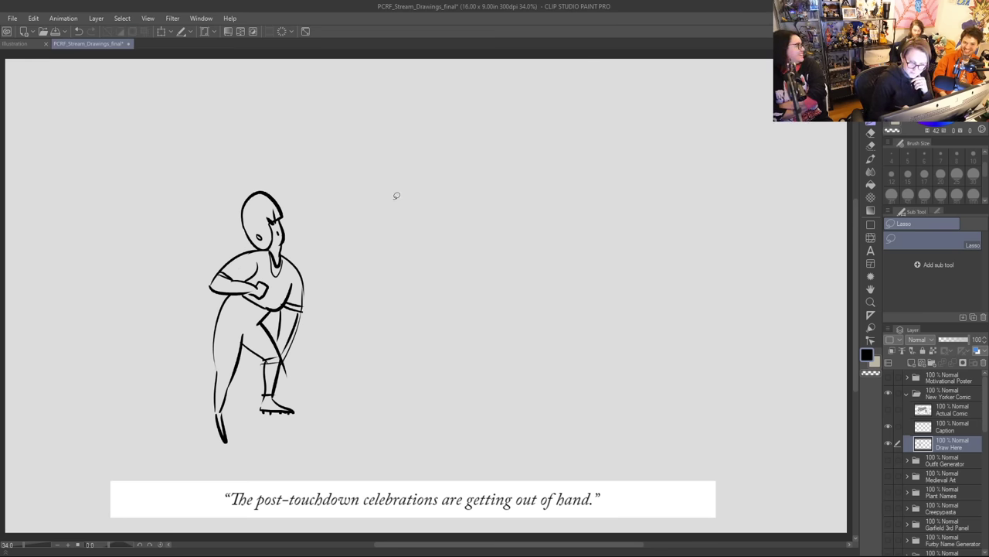
Step: Add the rear leg's knee hem, sock and shoe studs, the helmet's face guard and a wristband on the near arm
key("p")
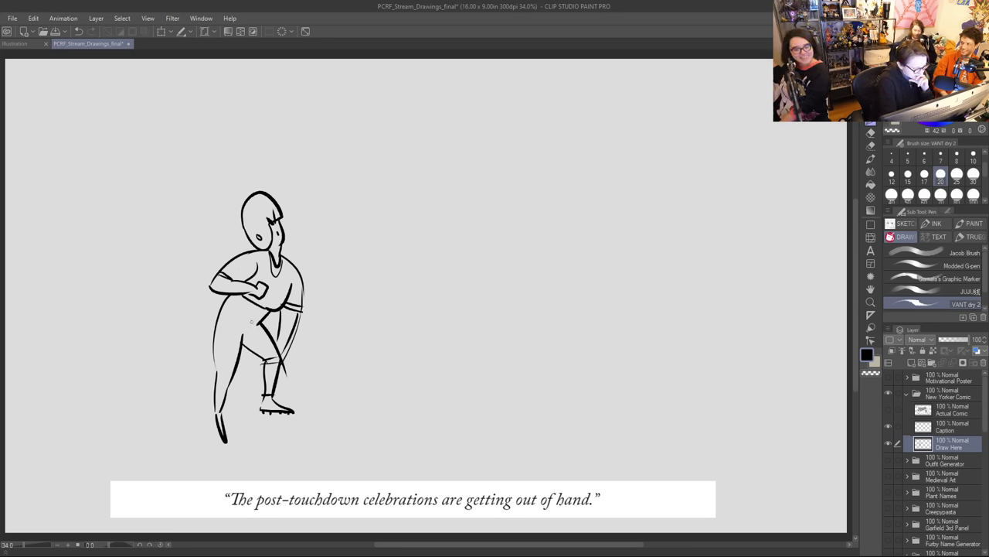
mouse_move(211, 370)
left_mouse_down()
mouse_move(229, 405)
mouse_move(218, 406)
mouse_move(232, 410)
mouse_move(218, 430)
left_mouse_up()
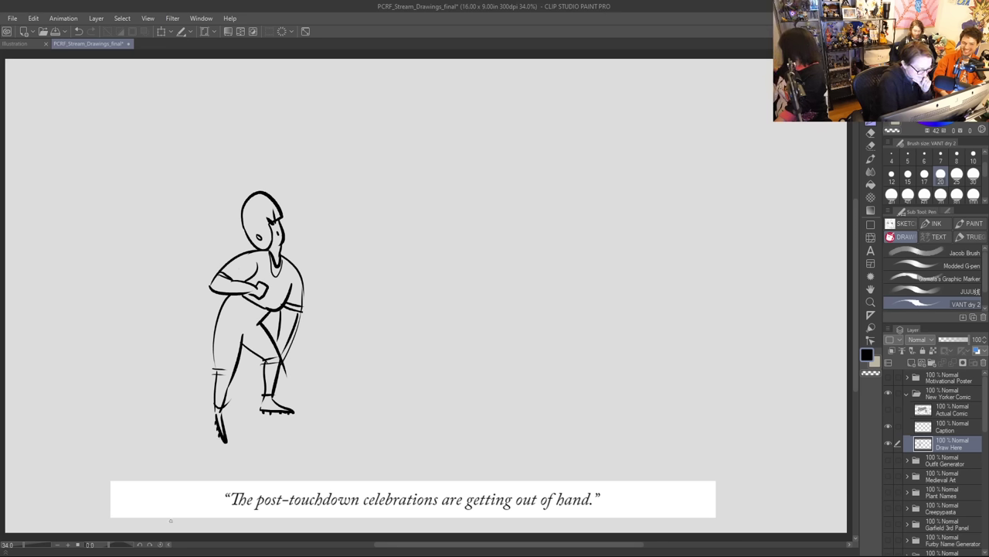
left_click_drag(266, 235, 287, 229)
left_click_drag(286, 227, 289, 235)
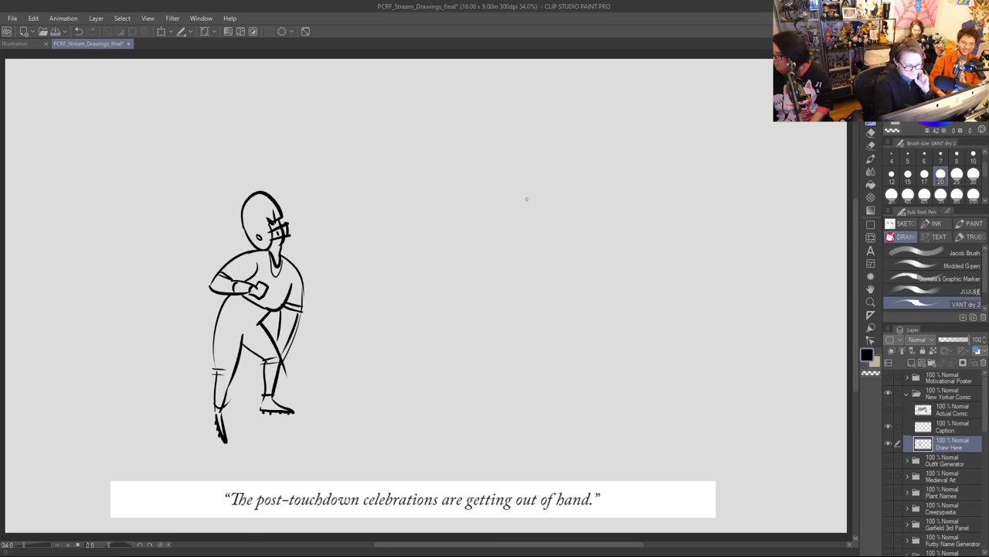
Step: Draw a second player's helmet facing the first one, with a face guard, angry brow and eyes
mouse_move(531, 207)
left_mouse_down()
mouse_move(552, 233)
mouse_move(564, 222)
mouse_move(552, 187)
mouse_move(536, 209)
left_mouse_up()
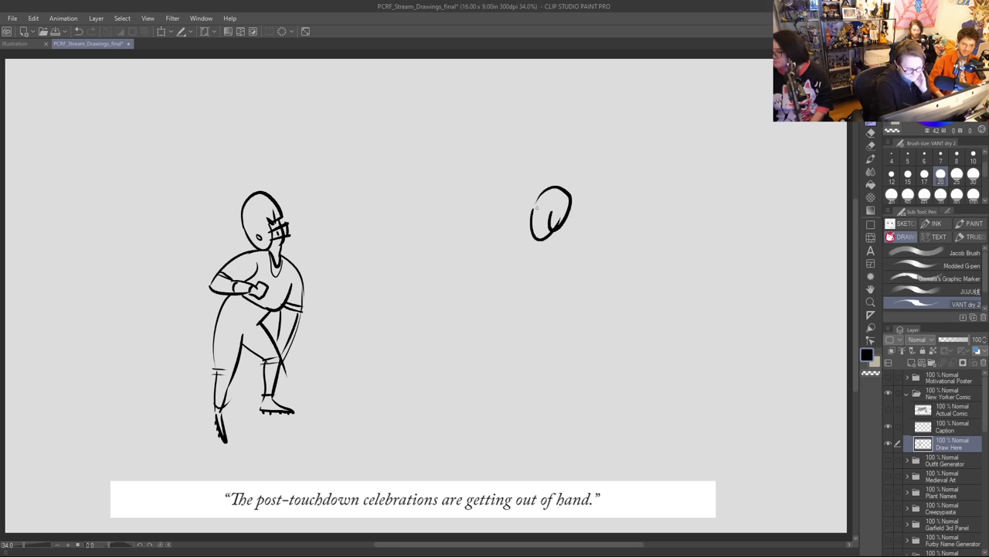
key("ctrl+z")
mouse_move(529, 229)
left_mouse_down()
mouse_move(527, 200)
mouse_move(556, 235)
mouse_move(561, 212)
mouse_move(543, 238)
mouse_move(556, 229)
mouse_move(538, 237)
mouse_move(548, 231)
mouse_move(540, 201)
mouse_move(548, 211)
left_mouse_up()
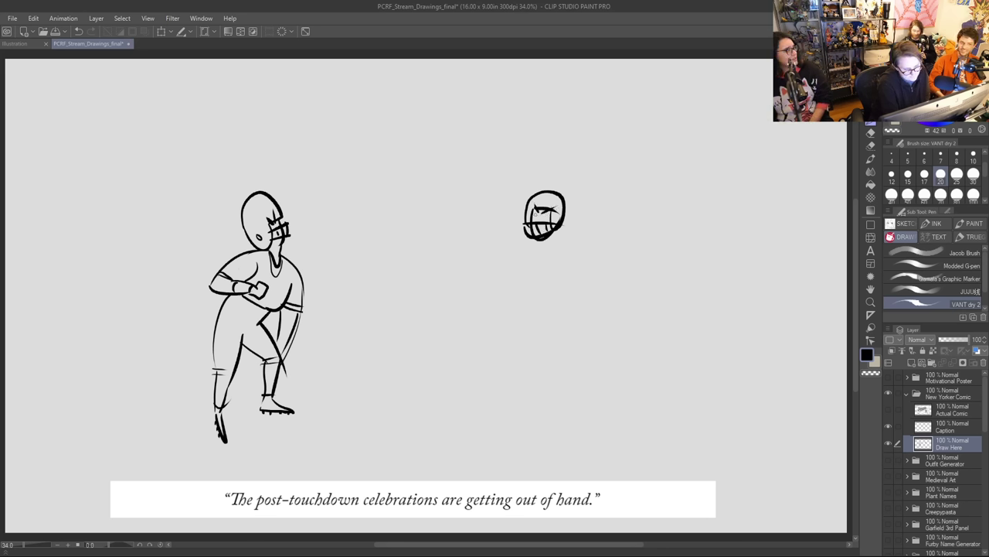
left_click_drag(544, 209, 537, 222)
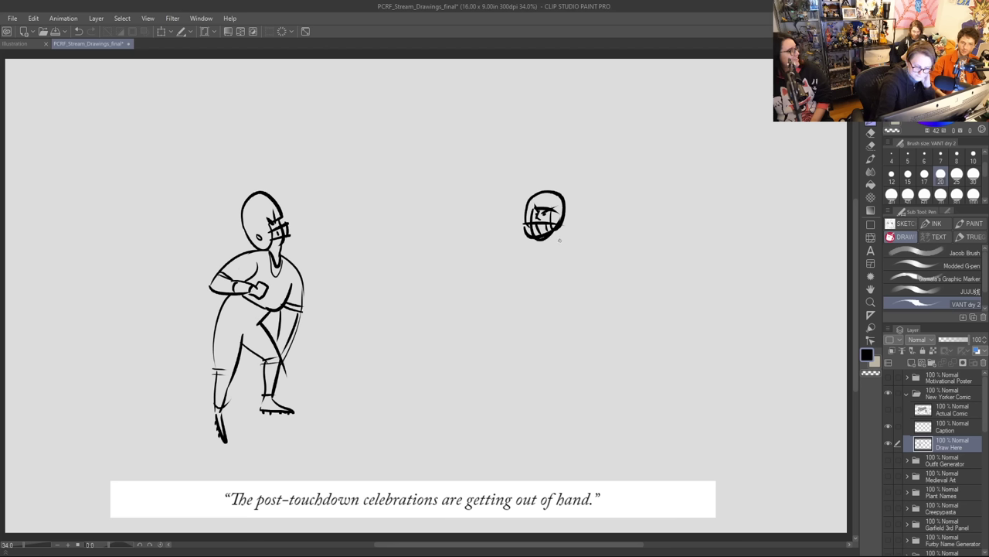
Step: Draw the second player's shoulder and bent arm, with a long boxy object held along the forearm
mouse_move(558, 241)
left_mouse_down()
mouse_move(542, 302)
mouse_move(515, 283)
mouse_move(516, 295)
mouse_move(528, 293)
left_mouse_up()
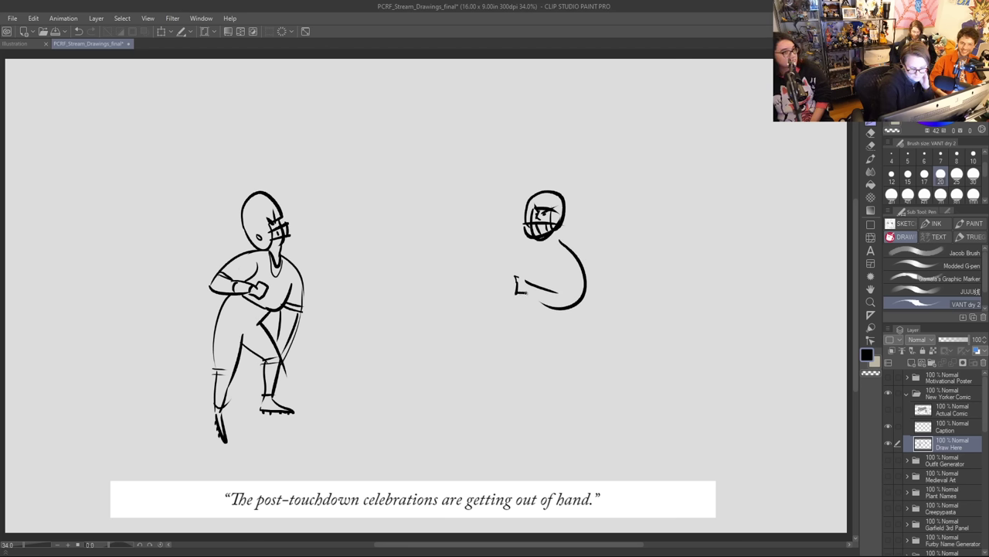
left_click_drag(571, 266, 553, 293)
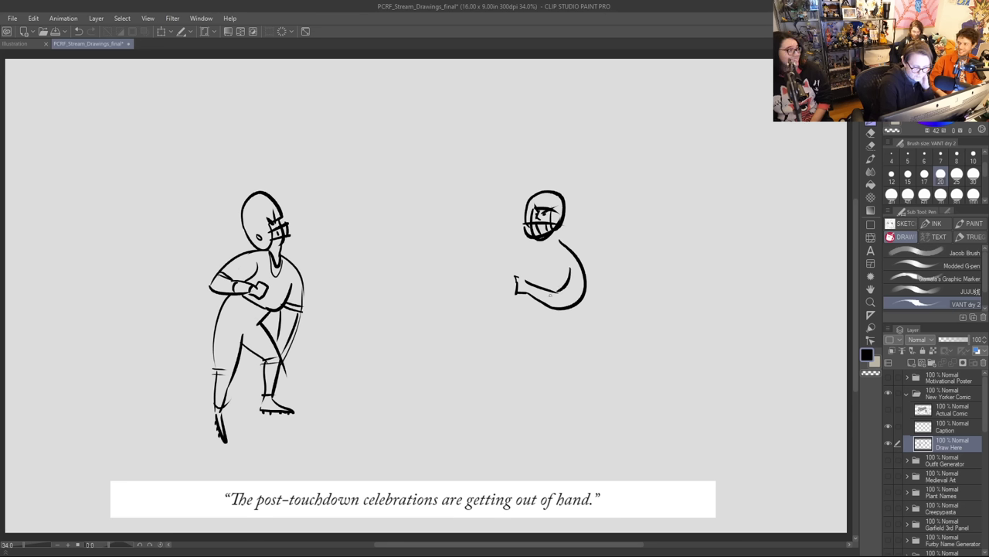
mouse_move(565, 291)
left_mouse_down()
mouse_move(491, 251)
mouse_move(486, 268)
mouse_move(513, 282)
left_mouse_up()
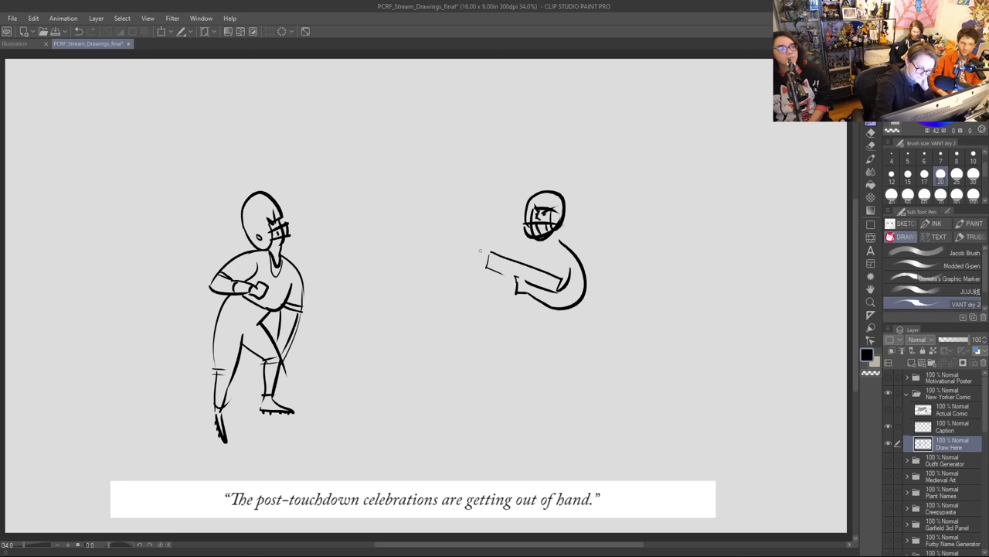
left_click_drag(363, 211, 414, 234)
left_click_drag(413, 232, 365, 205)
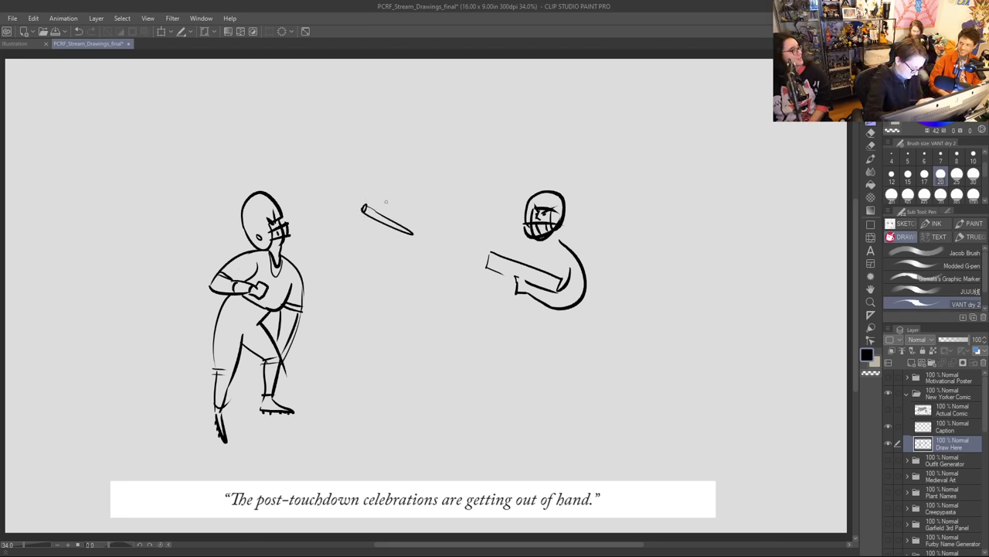
key("ctrl+z")
key("ctrl+z")
Step: Draw a slanted tube flying between the two players, with speed lines trailing towards the second player
left_click_drag(360, 205, 437, 247)
left_click_drag(364, 214, 421, 244)
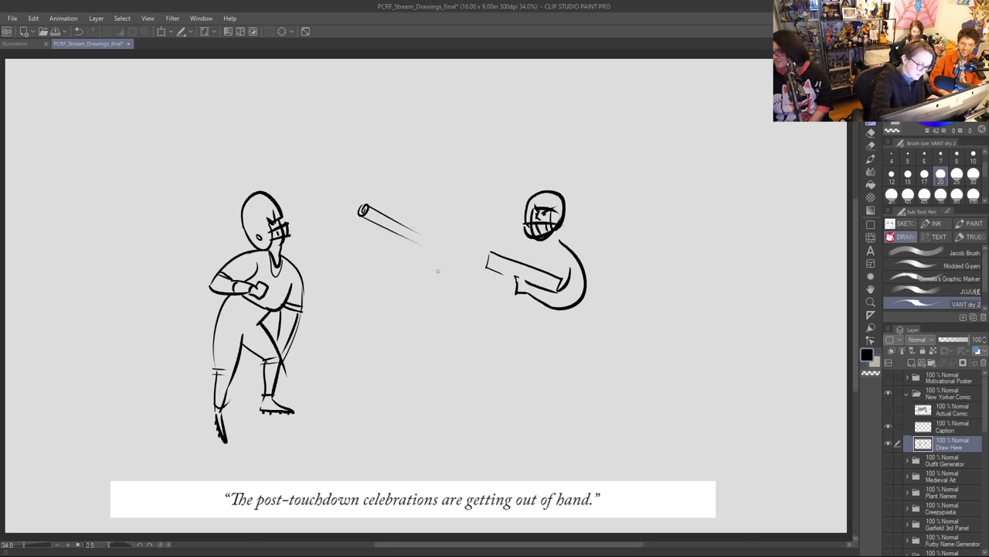
left_click_drag(364, 216, 443, 244)
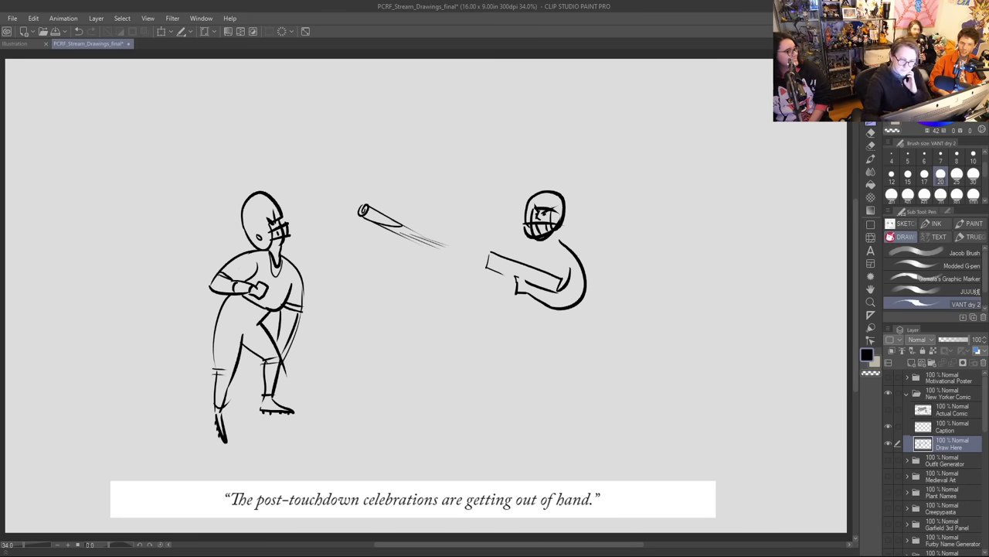
Step: Lasso the flying tube with its speed lines and shift it slightly up and towards the second player
key("m")
mouse_move(426, 268)
left_mouse_down()
mouse_move(440, 195)
mouse_move(343, 232)
mouse_move(387, 222)
left_mouse_up()
key("k")
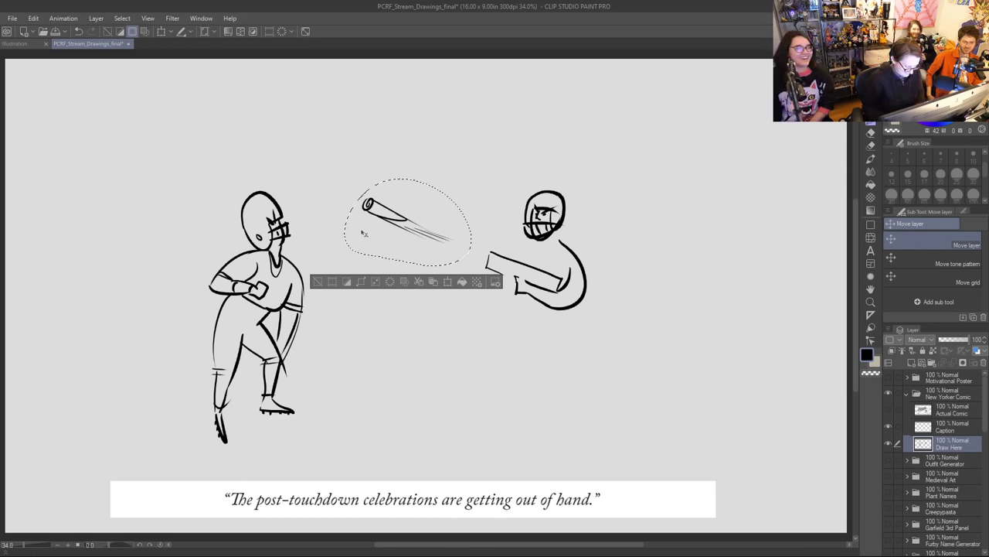
key("ctrl+d")
Step: Draw a thin stick rising from the first player's fist, topped with a small scribbled burst in front of the chest
key("p")
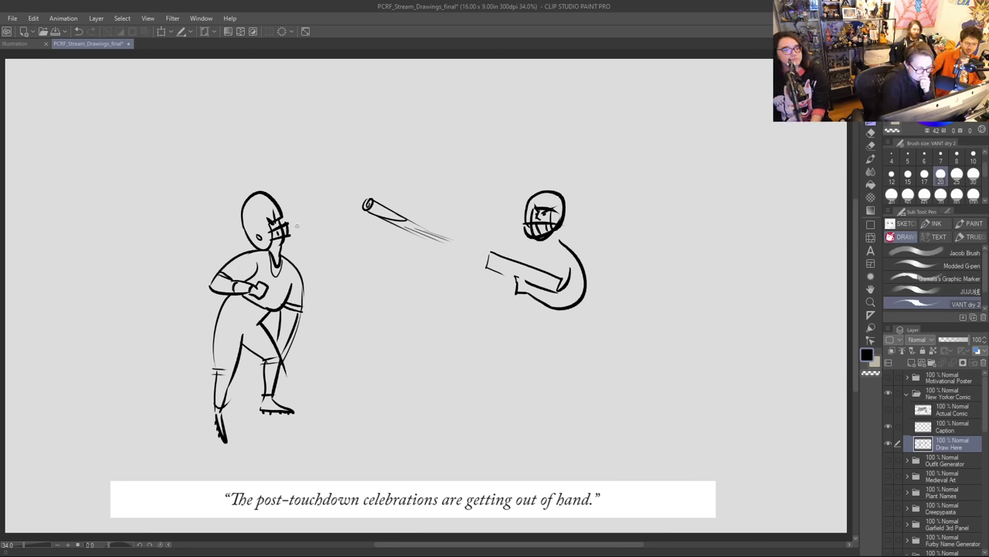
left_click_drag(262, 283, 279, 249)
mouse_move(283, 258)
left_mouse_down()
mouse_move(292, 246)
mouse_move(279, 269)
left_mouse_up()
left_click_drag(286, 268, 278, 273)
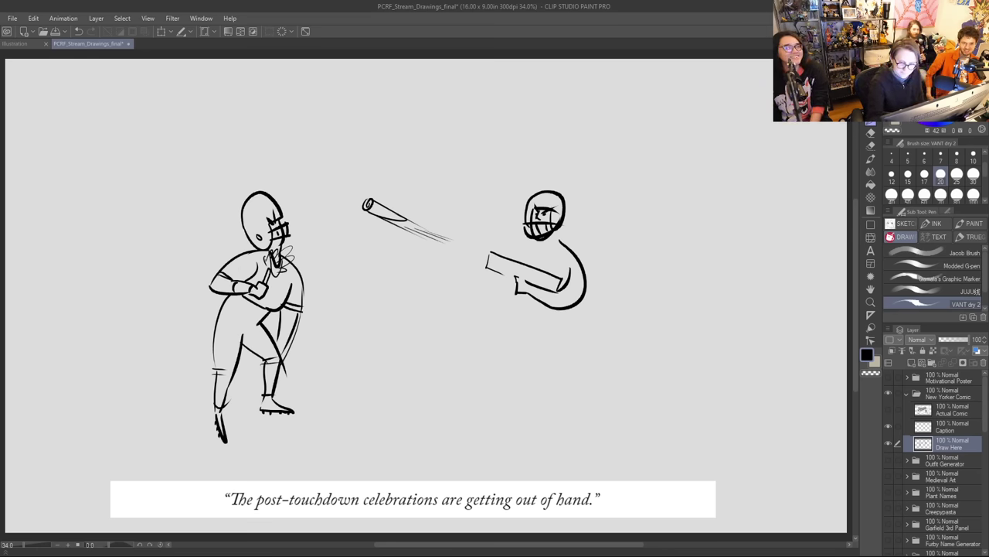
Step: Lasso the second player together with the flying tube, move them down a little, and clear the selection
key("m")
mouse_move(471, 322)
left_mouse_down()
mouse_move(621, 320)
mouse_move(342, 194)
mouse_move(433, 311)
left_mouse_up()
key("k")
left_click_drag(562, 252, 561, 282)
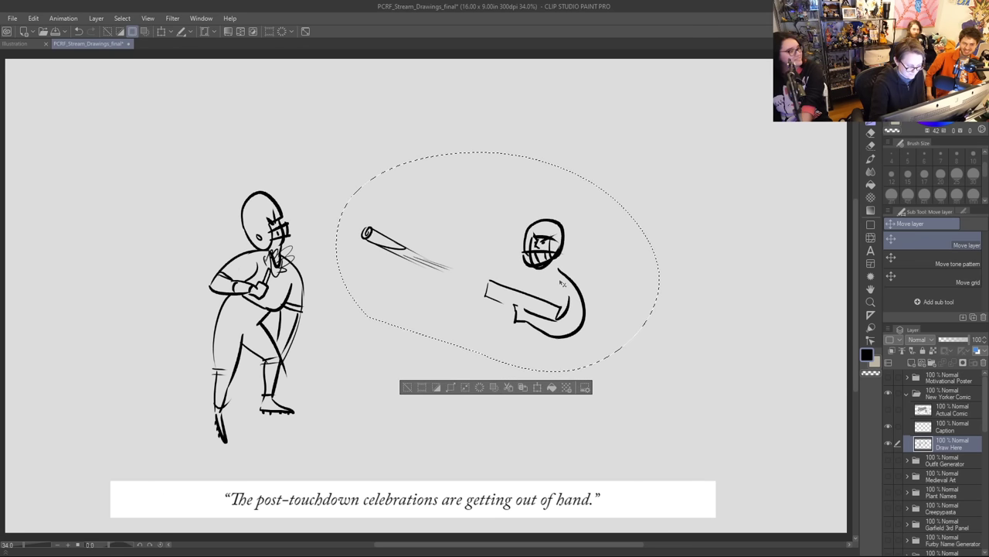
key("ctrl+d")
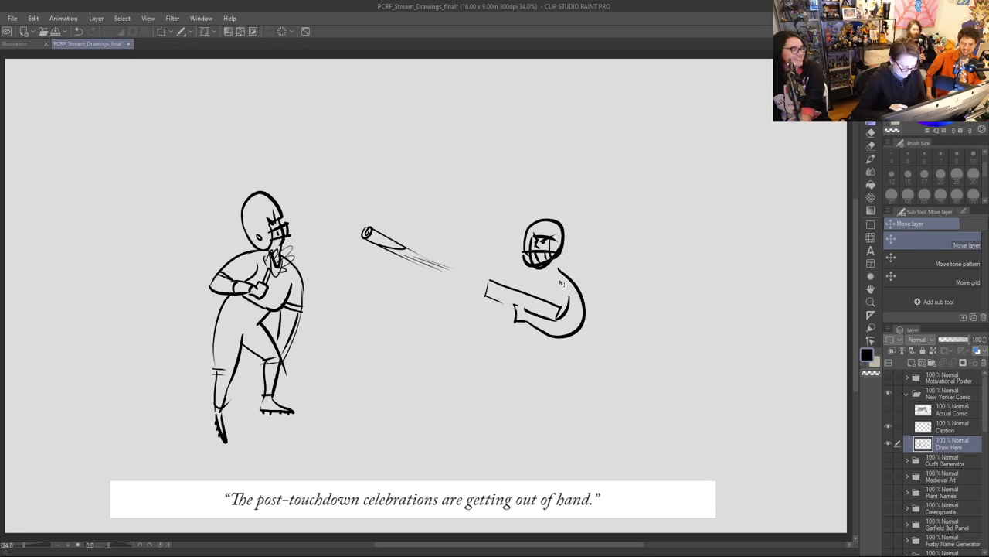
Step: Draw the second player's collar, far shoulder, sleeve cuff, torso and wide squatting legs, with a hand under the gun
key("p")
mouse_move(525, 270)
left_mouse_down()
mouse_move(510, 285)
mouse_move(558, 284)
mouse_move(532, 289)
mouse_move(529, 277)
left_mouse_up()
left_click_drag(563, 317, 585, 326)
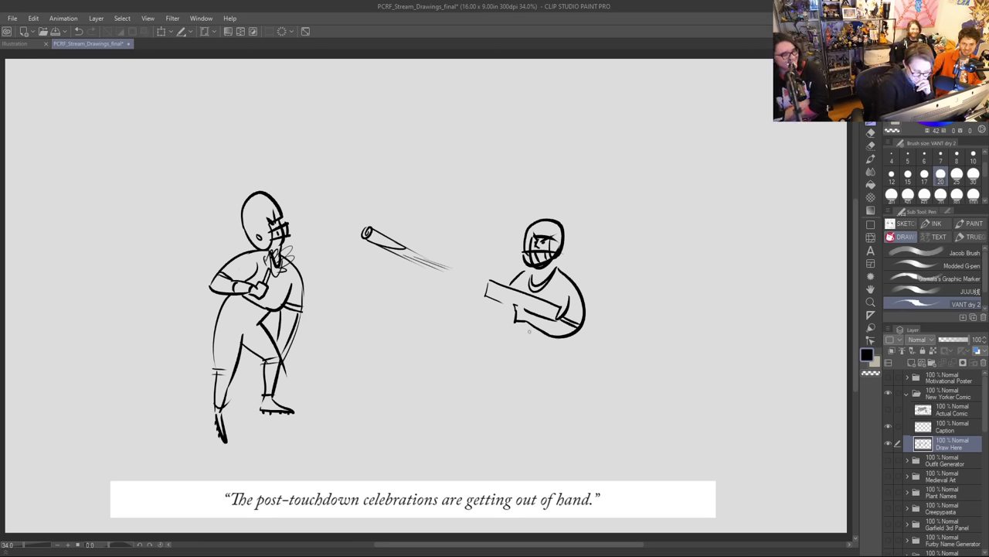
left_click_drag(586, 320, 589, 348)
mouse_move(516, 353)
left_mouse_down()
mouse_move(497, 396)
mouse_move(482, 406)
mouse_move(502, 403)
mouse_move(504, 371)
mouse_move(565, 369)
mouse_move(580, 371)
mouse_move(584, 405)
mouse_move(593, 408)
mouse_move(600, 367)
mouse_move(572, 349)
mouse_move(516, 353)
mouse_move(527, 330)
mouse_move(498, 296)
mouse_move(510, 319)
left_mouse_up()
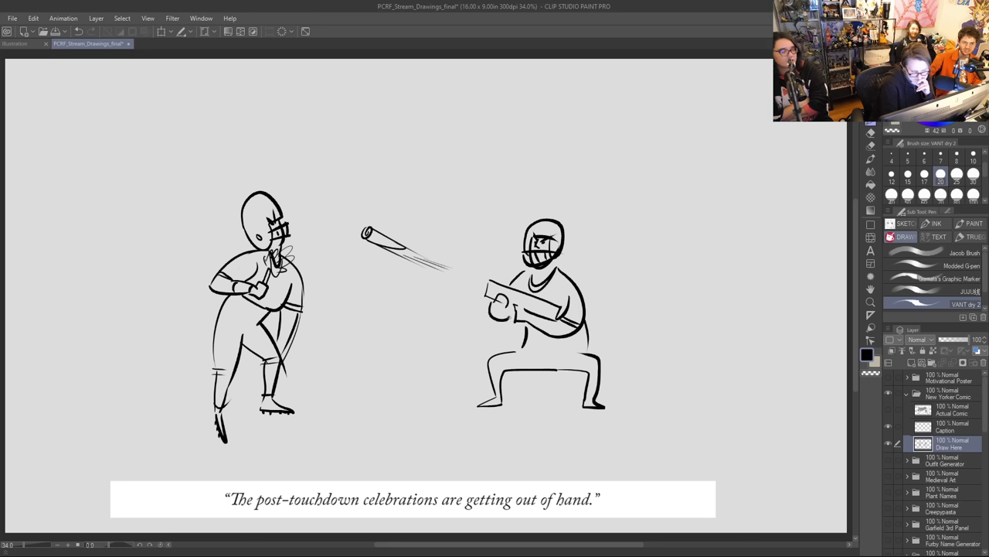
Step: Undo the hand's last stroke, draw the second player's supporting arm beneath the gun, and add the waist line
key("ctrl+z")
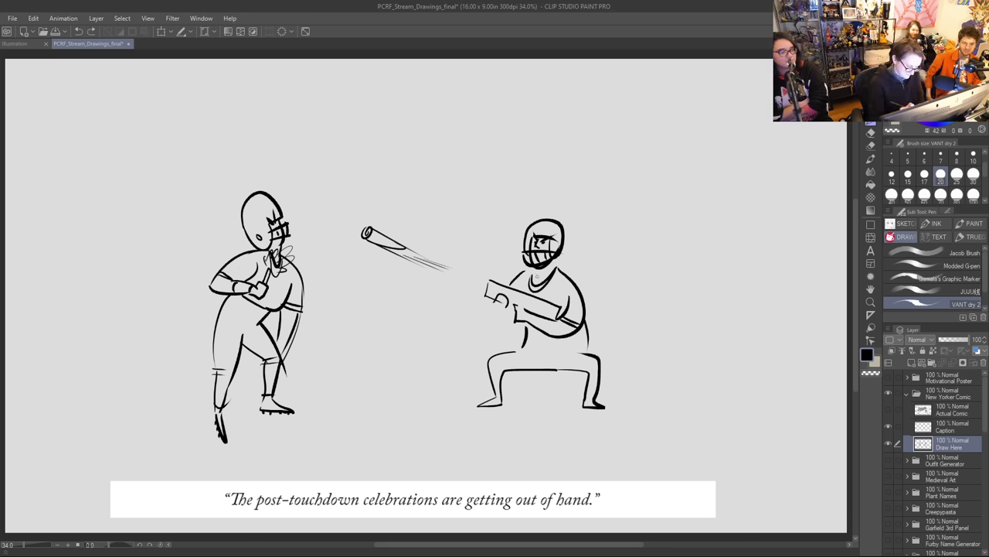
left_click_drag(495, 306, 523, 328)
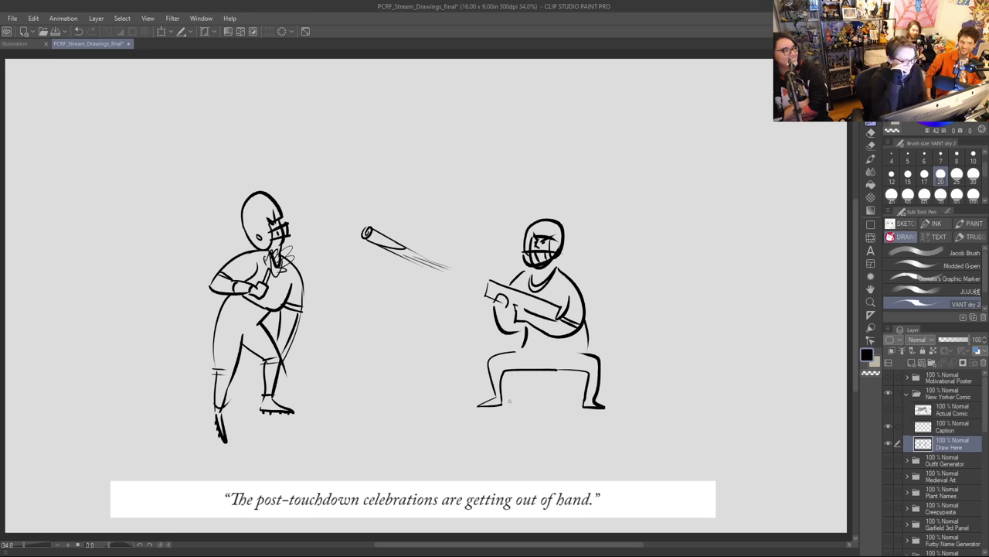
left_click_drag(527, 337, 580, 331)
Step: Tidy the second player's side, add sock bands and shoe studs, and extend the gun's front with a round barrel
key("e")
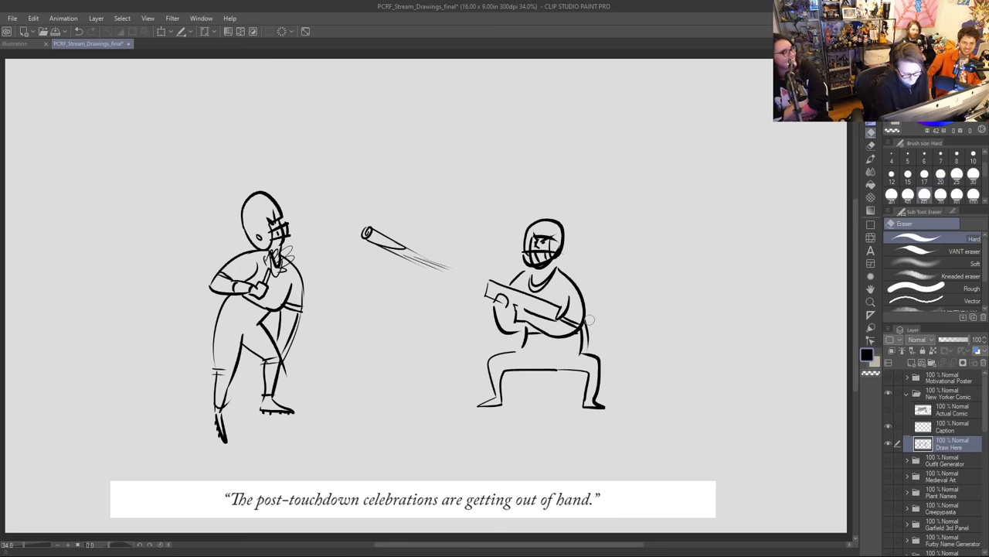
key("p")
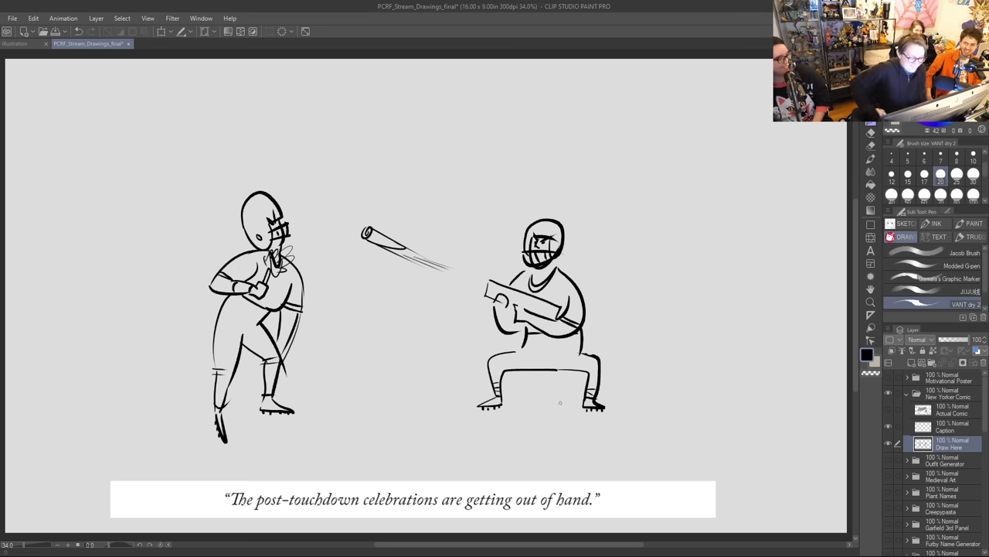
mouse_move(489, 281)
left_mouse_down()
mouse_move(470, 273)
mouse_move(465, 283)
mouse_move(485, 290)
left_mouse_up()
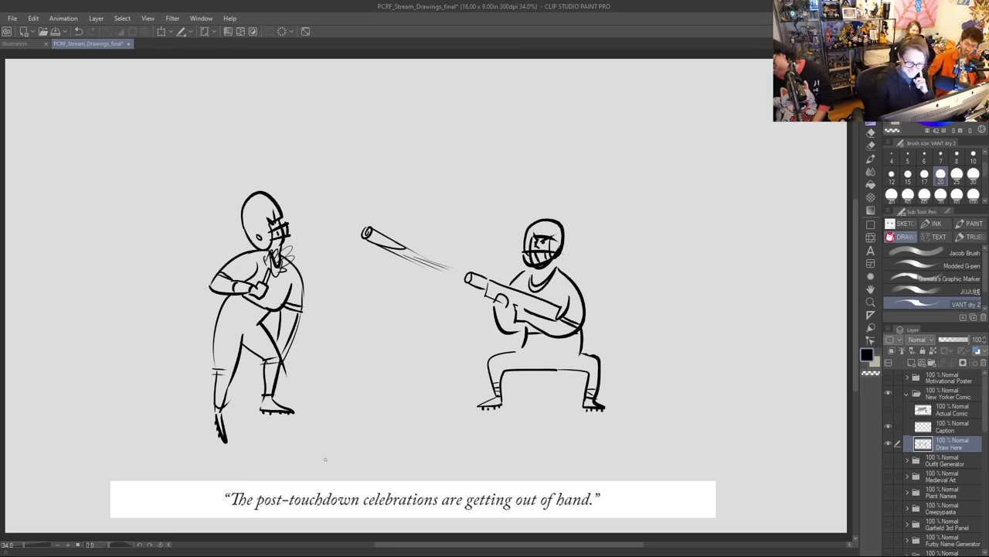
left_click_drag(324, 99, 337, 99)
mouse_move(333, 102)
left_mouse_down()
mouse_move(323, 125)
mouse_move(344, 113)
mouse_move(369, 128)
left_mouse_up()
left_click_drag(379, 113, 364, 137)
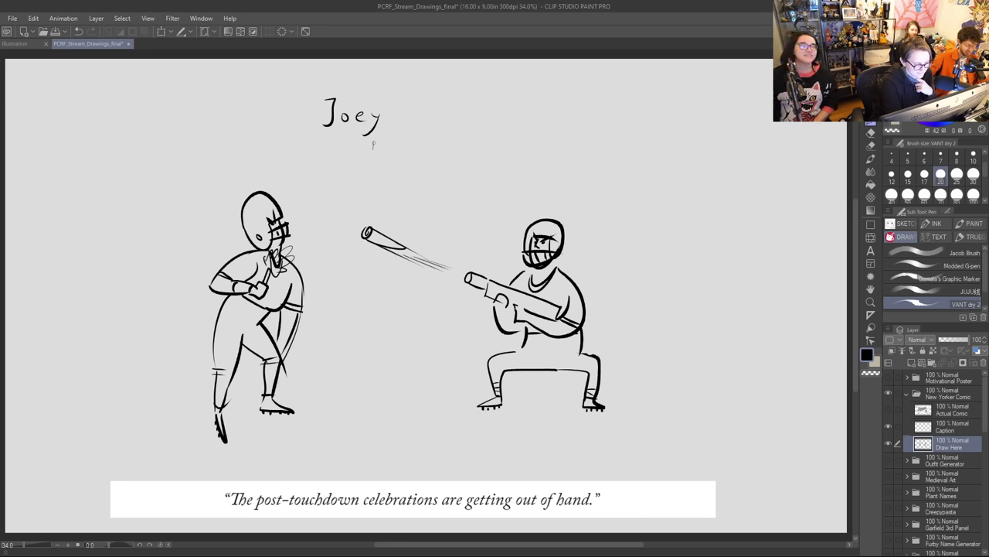
key("ctrl+z")
key("ctrl+z")
key("ctrl+z")
key("ctrl+z")
key("ctrl+z")
key("ctrl+z")
key("ctrl+z")
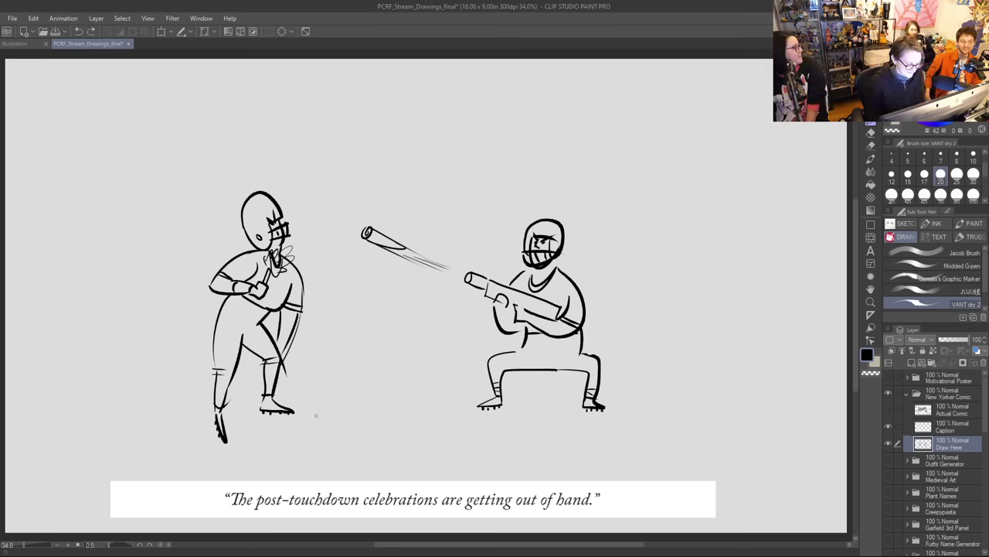
Step: Lasso the second player, gun and flying tube, and move them farther away from the first player
key("m")
mouse_move(525, 182)
left_mouse_down()
mouse_move(399, 441)
mouse_move(652, 197)
left_mouse_up()
left_click_drag(584, 341, 690, 344)
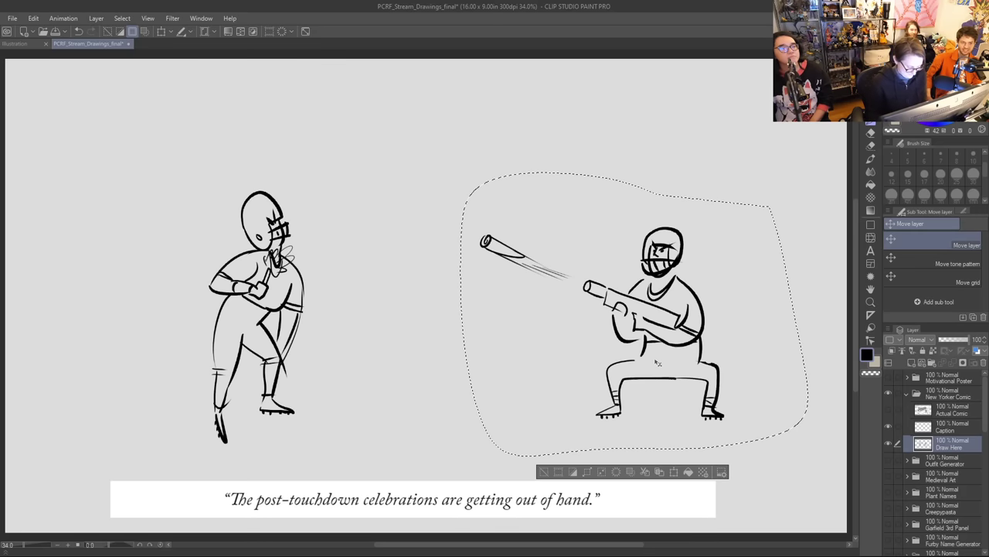
key("ctrl+d")
Step: Lasso the first player and move the figure farther away from the second player to widen the gap
key("m")
mouse_move(198, 435)
left_mouse_down()
mouse_move(238, 156)
mouse_move(195, 431)
left_mouse_up()
key("k")
left_click_drag(298, 309, 187, 305)
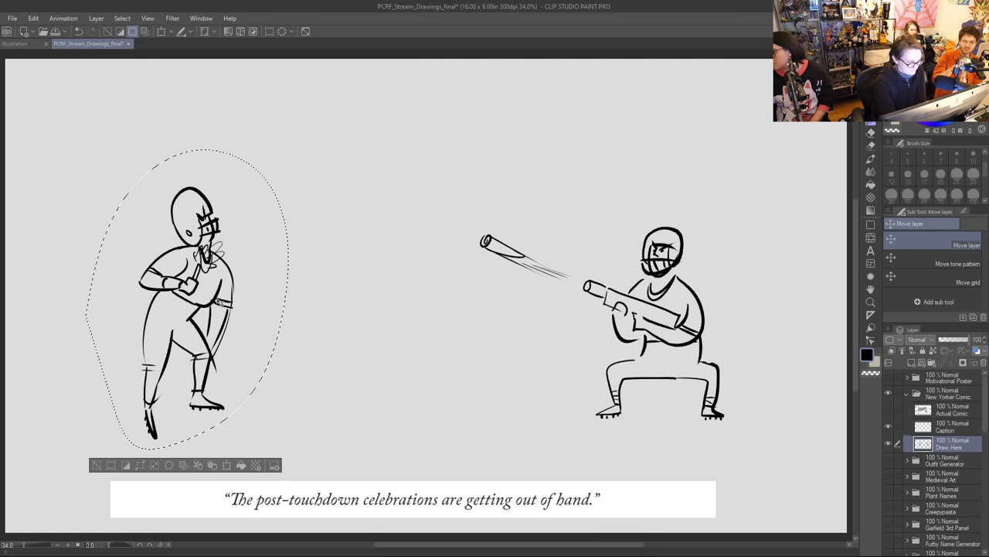
key("ctrl+d")
Step: Erase the first player's hanging arm and redraw it bent at the elbow, with the forearm raised beside the helmet
key("e")
mouse_move(232, 260)
left_mouse_down()
mouse_move(226, 342)
mouse_move(222, 310)
mouse_move(212, 315)
mouse_move(219, 303)
mouse_move(210, 315)
mouse_move(224, 335)
mouse_move(221, 325)
mouse_move(217, 349)
left_mouse_up()
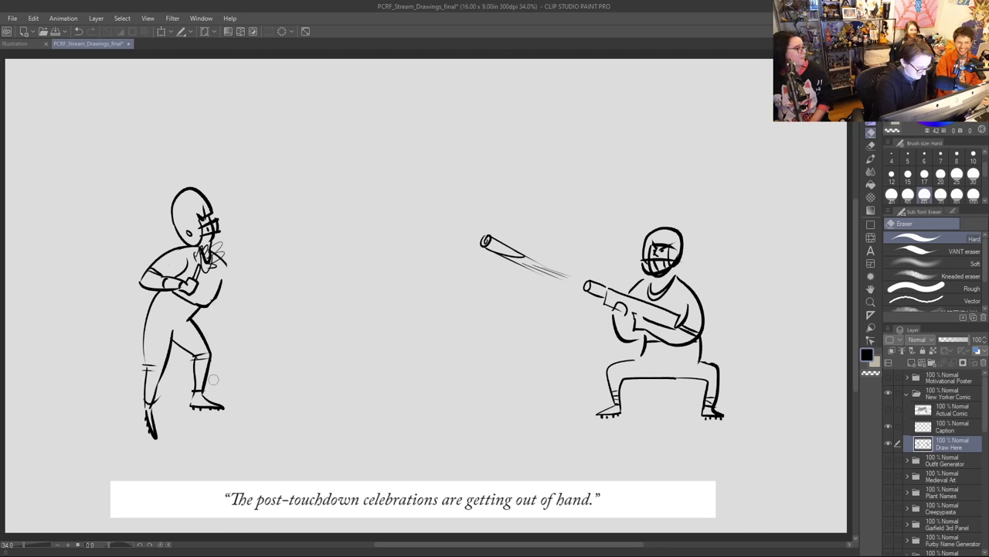
key("p")
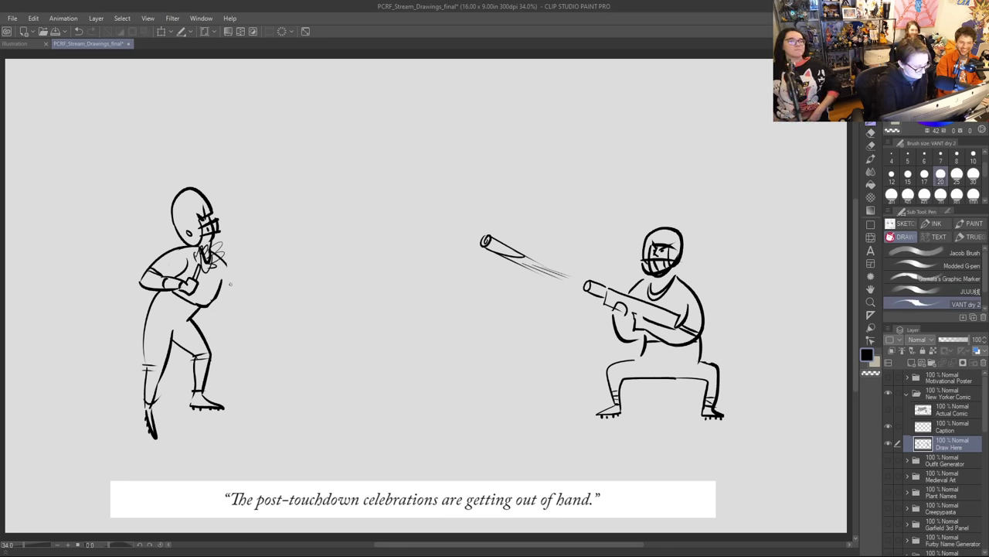
left_click_drag(232, 285, 249, 232)
key("ctrl+z")
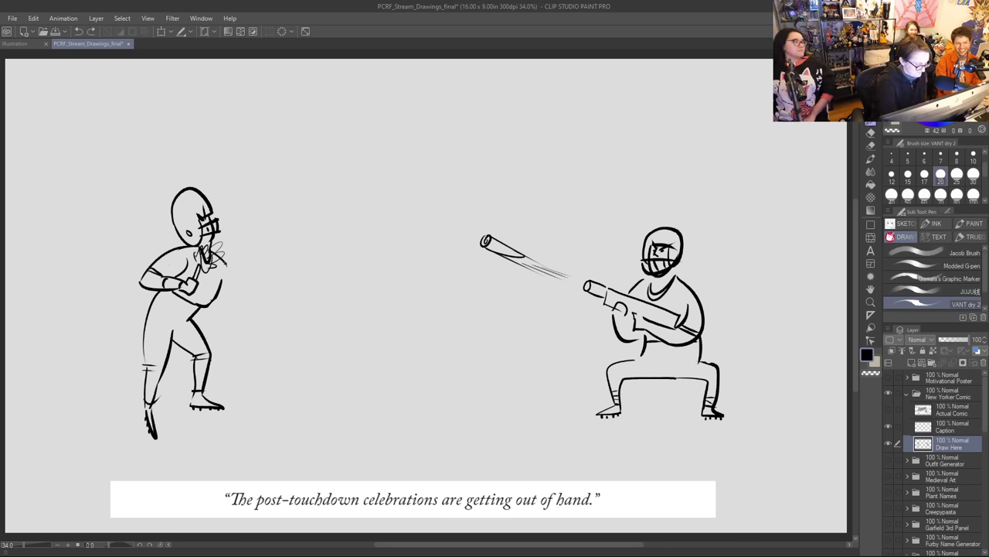
mouse_move(223, 303)
left_mouse_down()
mouse_move(240, 285)
mouse_move(250, 234)
mouse_move(245, 207)
left_mouse_up()
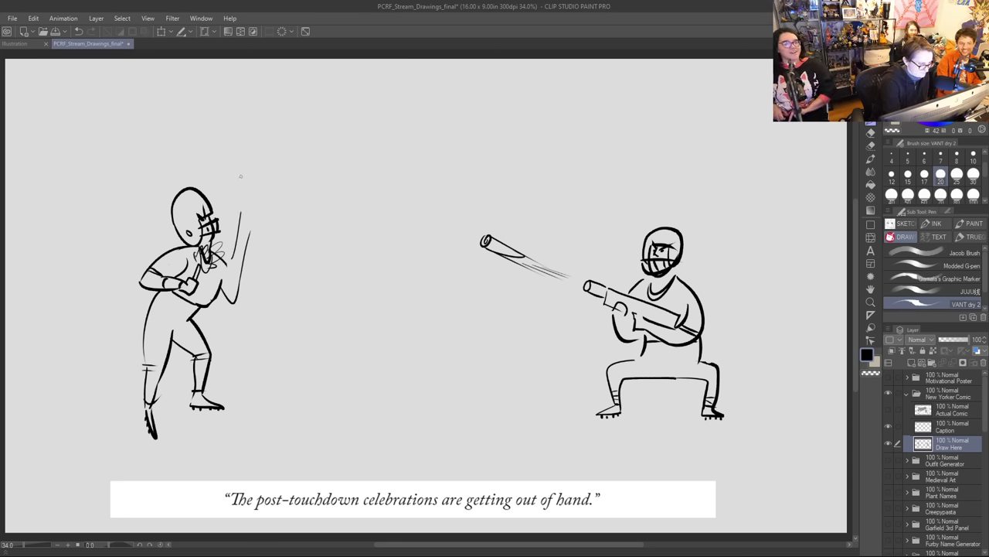
Step: Rework the first player's raised forearm to be shorter and start a curled hand at its end
mouse_move(242, 209)
left_mouse_down()
mouse_move(249, 201)
mouse_move(250, 215)
left_mouse_up()
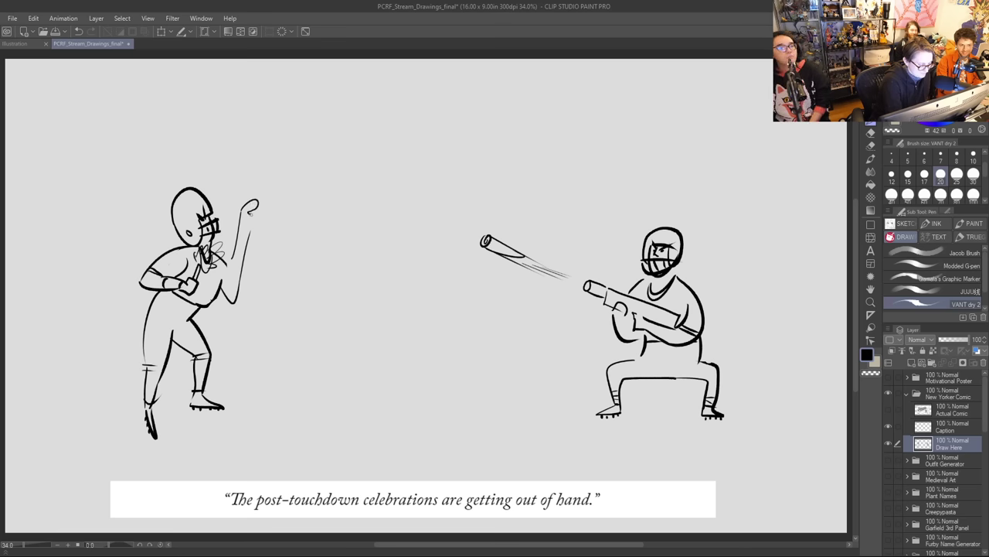
key("ctrl+z")
mouse_move(226, 286)
left_mouse_down()
mouse_move(240, 221)
mouse_move(249, 221)
mouse_move(243, 242)
mouse_move(241, 210)
mouse_move(228, 232)
mouse_move(249, 220)
left_mouse_up()
key("e")
key("p")
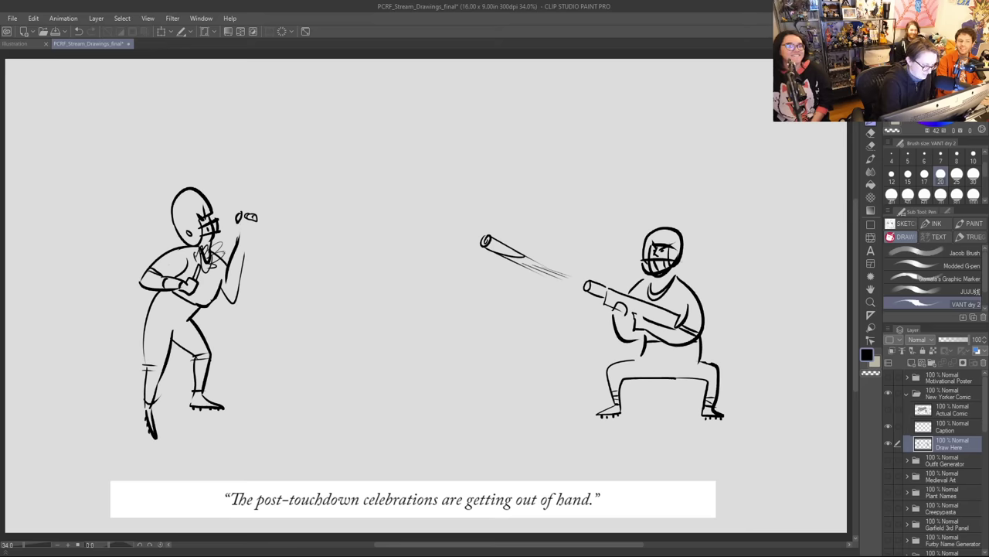
key("e")
mouse_move(256, 216)
left_mouse_down()
mouse_move(228, 217)
mouse_move(255, 219)
left_mouse_up()
key("p")
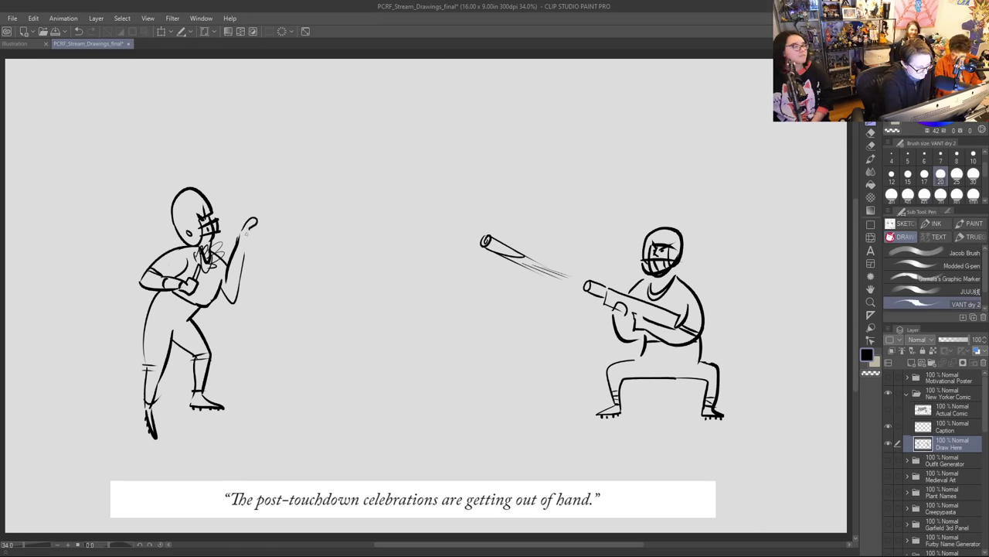
left_click_drag(171, 258, 182, 263)
key("ctrl+z")
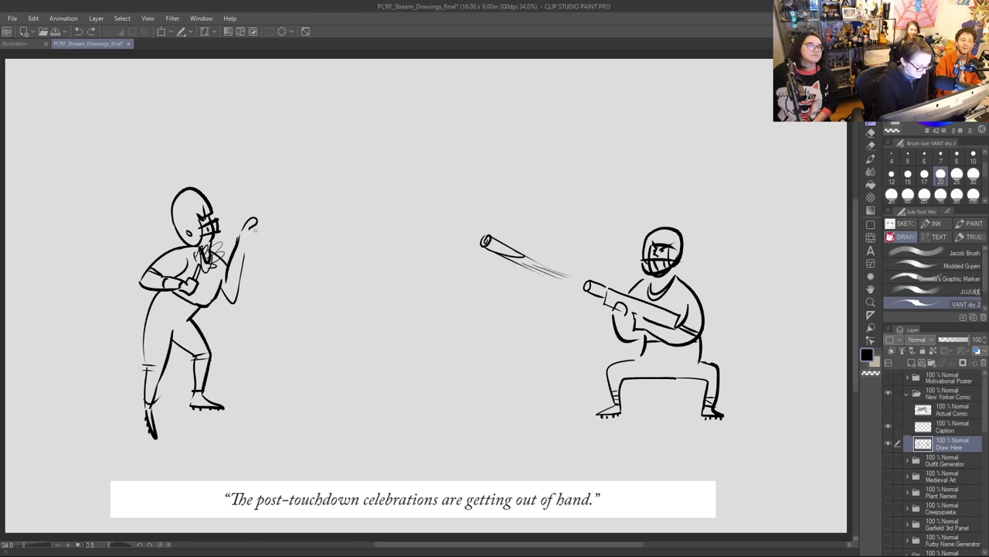
Step: Draw the raised hand's fingers gripping an upright stick, with tall jagged sparks bursting from its tip
mouse_move(254, 224)
left_mouse_down()
mouse_move(267, 237)
mouse_move(243, 257)
left_mouse_up()
left_click_drag(251, 219, 256, 199)
left_click_drag(258, 200, 250, 250)
left_click_drag(251, 249, 262, 244)
mouse_move(246, 193)
left_mouse_down()
mouse_move(217, 158)
mouse_move(270, 108)
mouse_move(274, 190)
mouse_move(264, 194)
left_mouse_up()
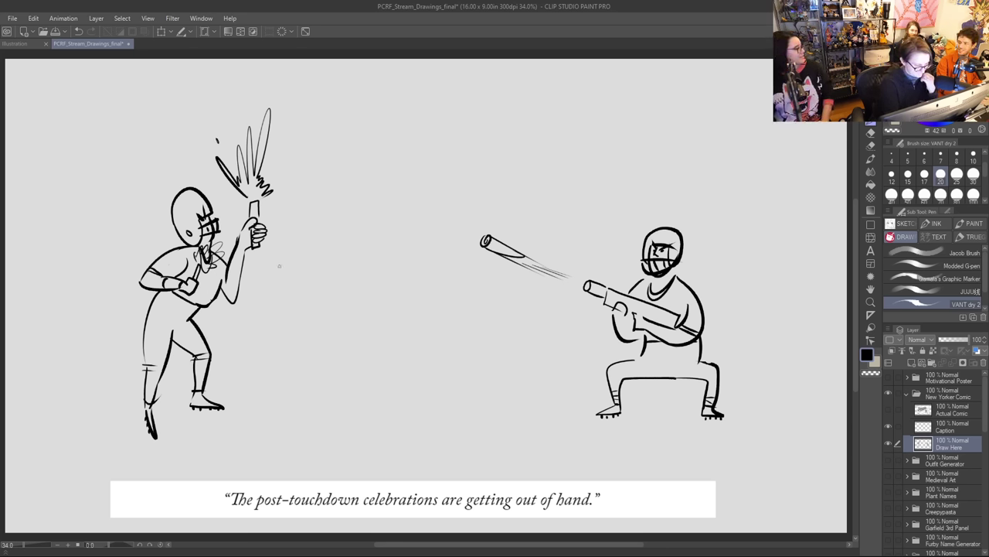
Step: Draw a long vertical line just in front of the first player, from below the raised hand to foot level
left_click_drag(268, 259, 273, 407)
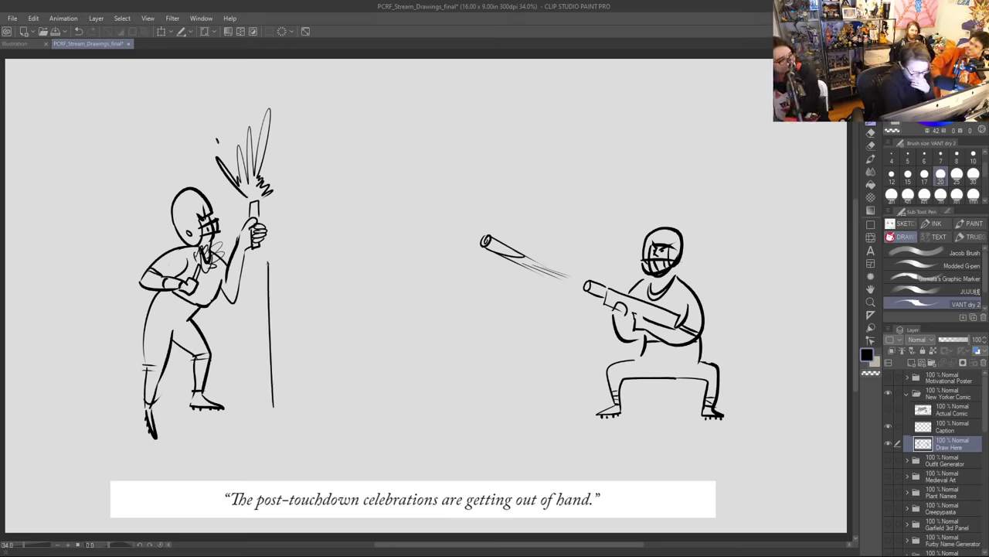
Step: Lasso the second player's gun and the flying tube, and rotate them to aim more steeply upward
key("m")
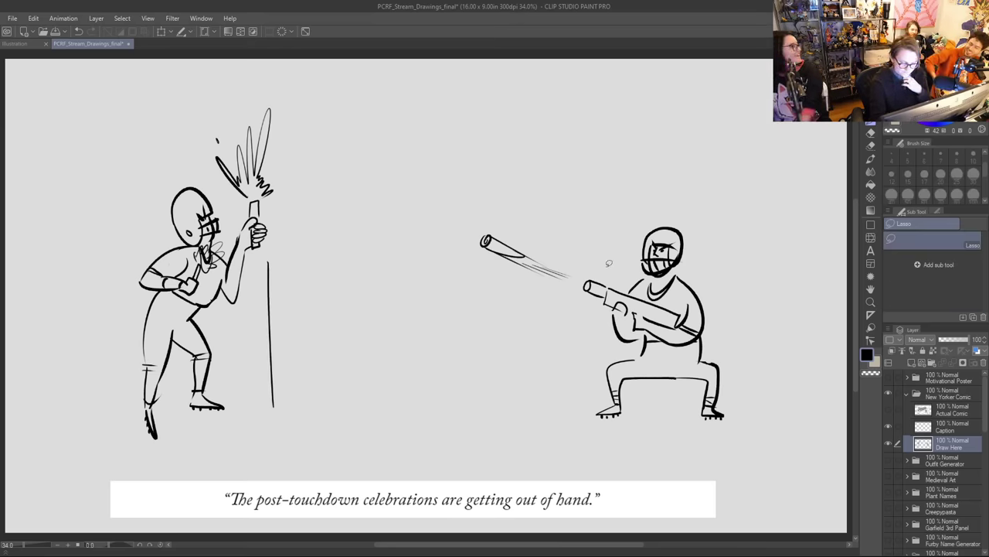
mouse_move(530, 222)
left_mouse_down()
mouse_move(556, 307)
mouse_move(677, 324)
mouse_move(685, 303)
mouse_move(630, 289)
mouse_move(534, 227)
left_mouse_up()
key("k")
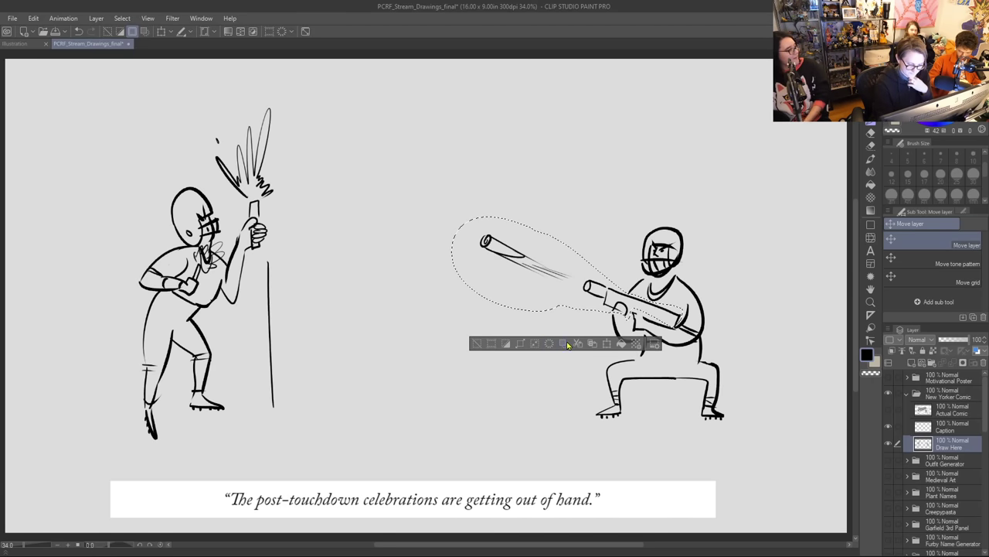
left_click(607, 343)
left_click_drag(694, 330, 657, 310)
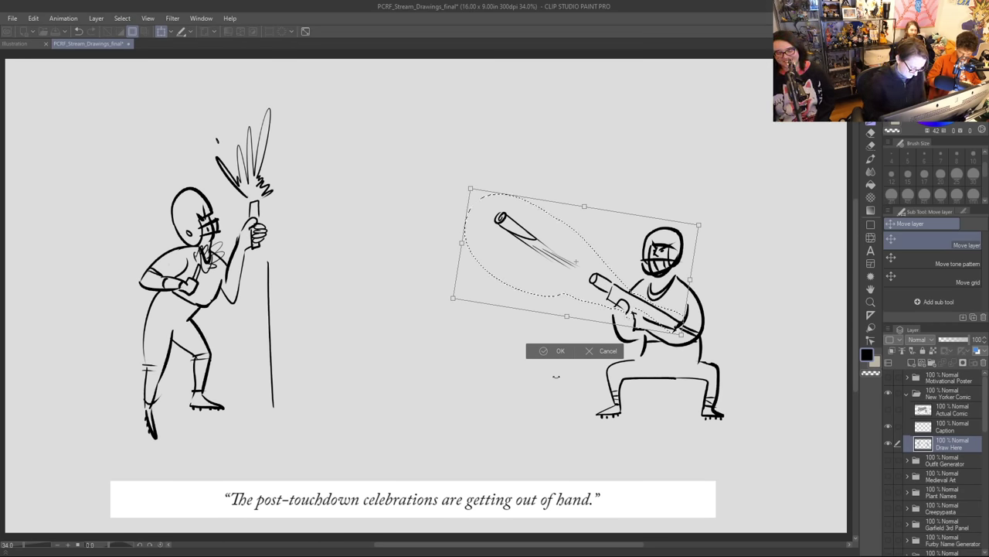
key("Return")
Step: Complete a large rectangular panel between the players, add short feet along its base, and erase the overshooting corner line
key("p")
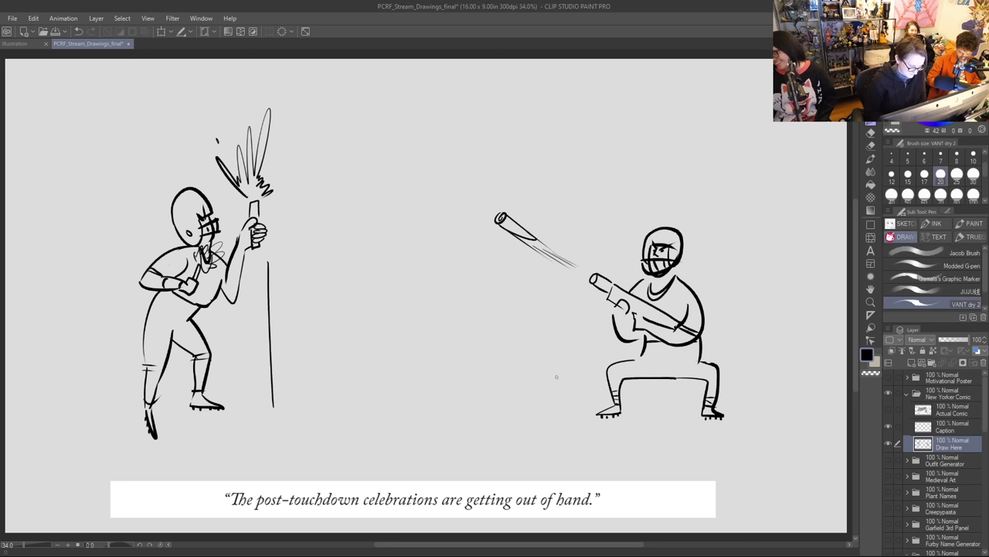
left_click_drag(273, 404, 275, 440)
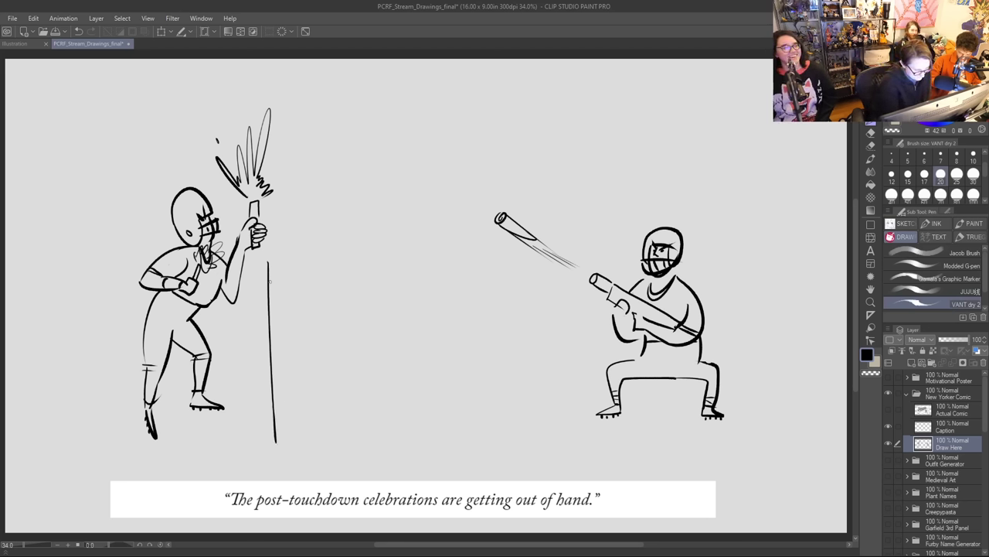
mouse_move(269, 272)
left_mouse_down()
mouse_move(548, 272)
mouse_move(556, 452)
left_mouse_up()
mouse_move(277, 441)
left_mouse_down()
mouse_move(286, 415)
mouse_move(456, 415)
mouse_move(552, 419)
mouse_move(553, 445)
left_mouse_up()
left_click_drag(486, 418, 493, 437)
left_click_drag(349, 418, 349, 438)
left_click_drag(357, 416, 357, 436)
left_click_drag(415, 417, 415, 435)
left_click_drag(423, 414, 423, 431)
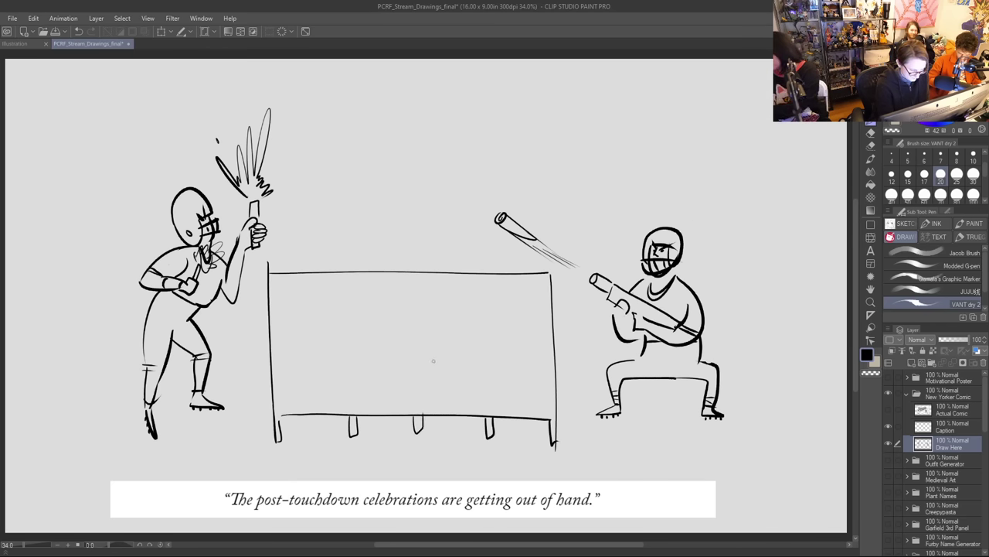
key("e")
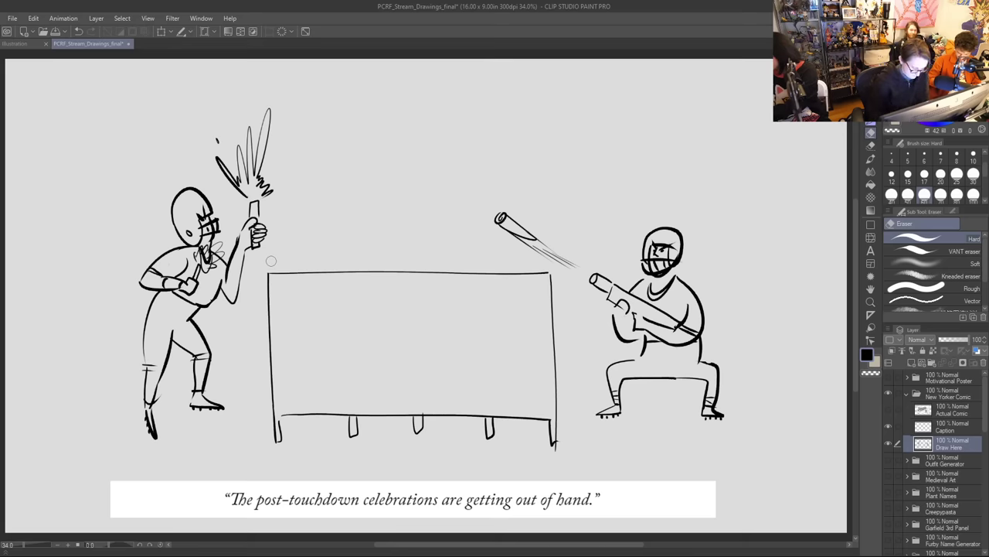
Step: Draw two small heads peeking over the top edge of the panel, one in profile and one with tufted hair
key("p")
left_click_drag(289, 264, 312, 268)
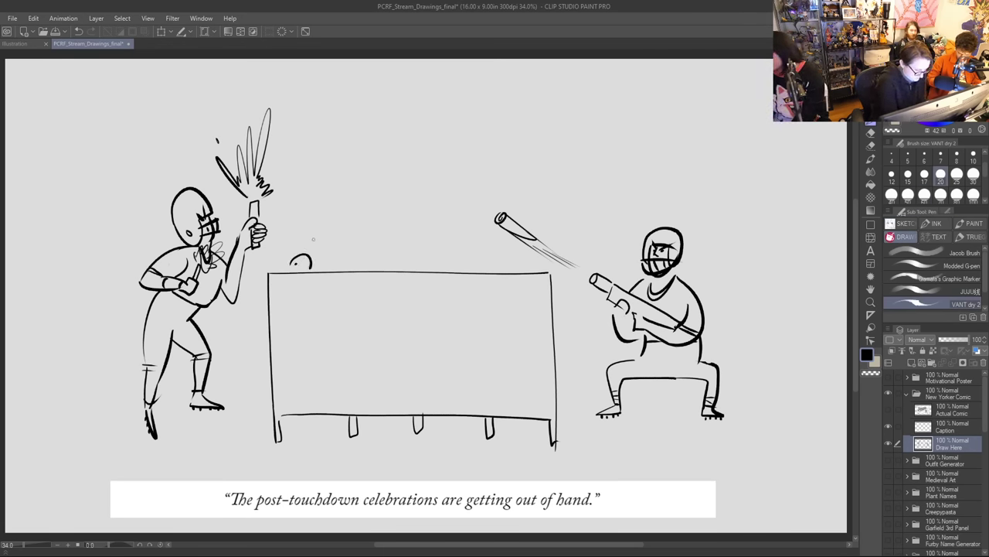
mouse_move(293, 263)
left_mouse_down()
mouse_move(302, 264)
mouse_move(283, 266)
left_mouse_up()
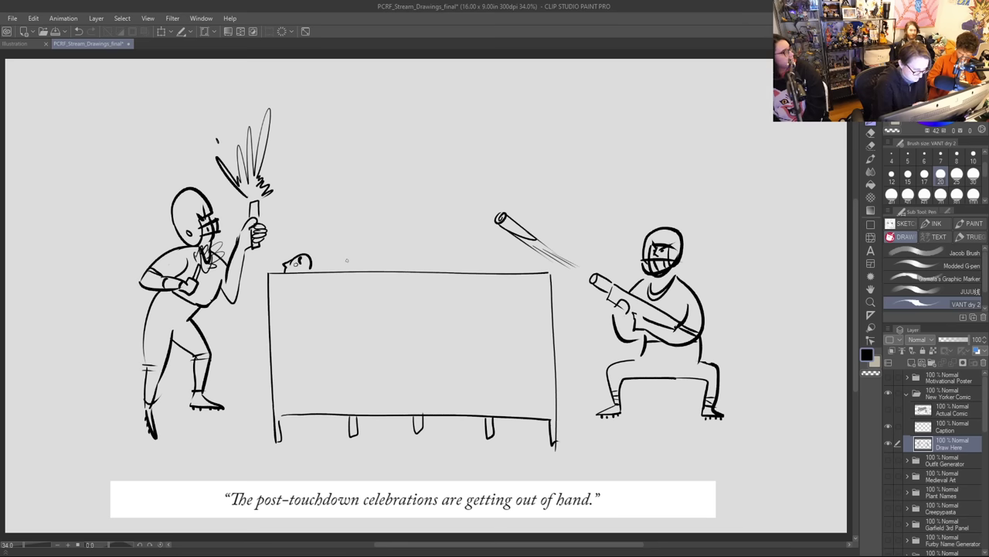
mouse_move(361, 271)
left_mouse_down()
mouse_move(383, 270)
mouse_move(360, 267)
left_mouse_up()
key("e")
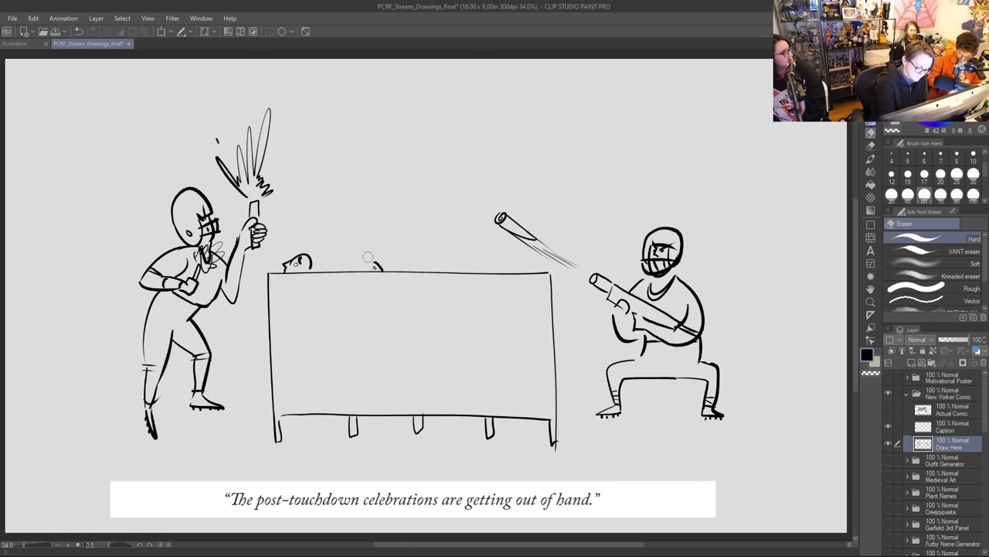
key("p")
mouse_move(353, 262)
left_mouse_down()
mouse_move(364, 248)
mouse_move(381, 268)
mouse_move(334, 359)
left_mouse_up()
Step: Divide the panel into four sections with thin vertical lines above its feet, and erase the overshoot at the corner foot
left_click_drag(393, 280, 394, 414)
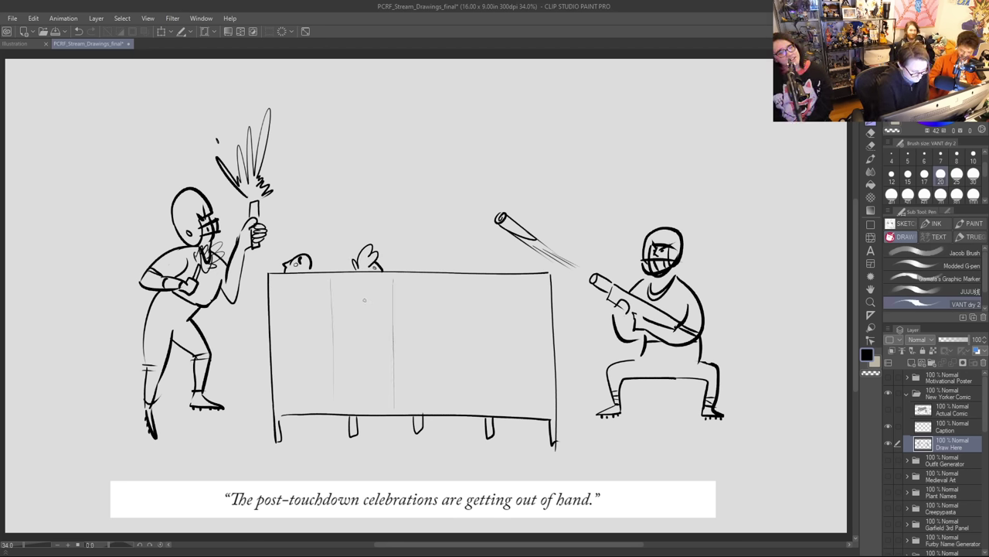
key("ctrl+z")
key("ctrl+z")
left_click_drag(344, 285, 352, 410)
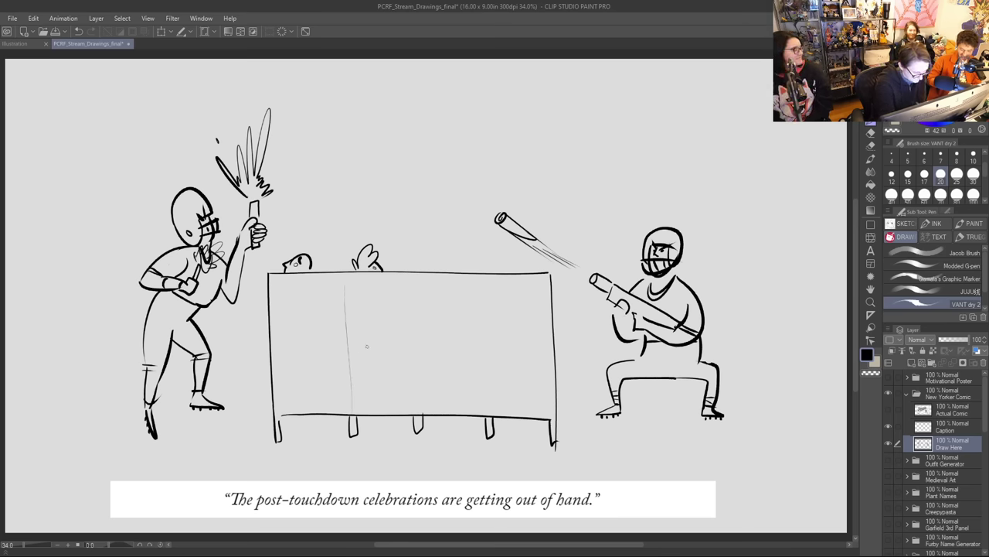
left_click_drag(416, 283, 416, 405)
left_click_drag(486, 284, 489, 414)
key("e")
left_click_drag(560, 443, 553, 452)
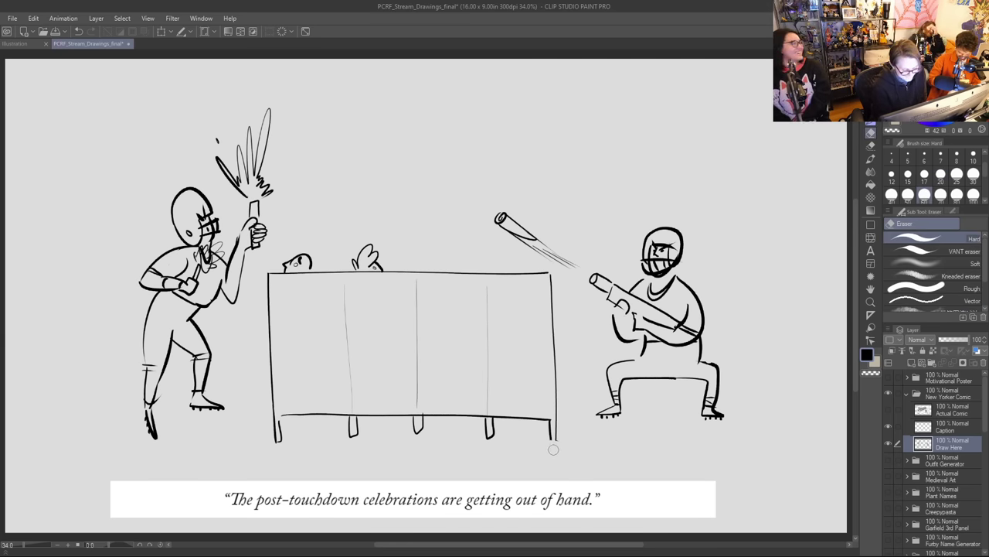
Step: Draw the top and side edges of a second panel behind the first player, and add small square tabs to both panels' sides
key("p")
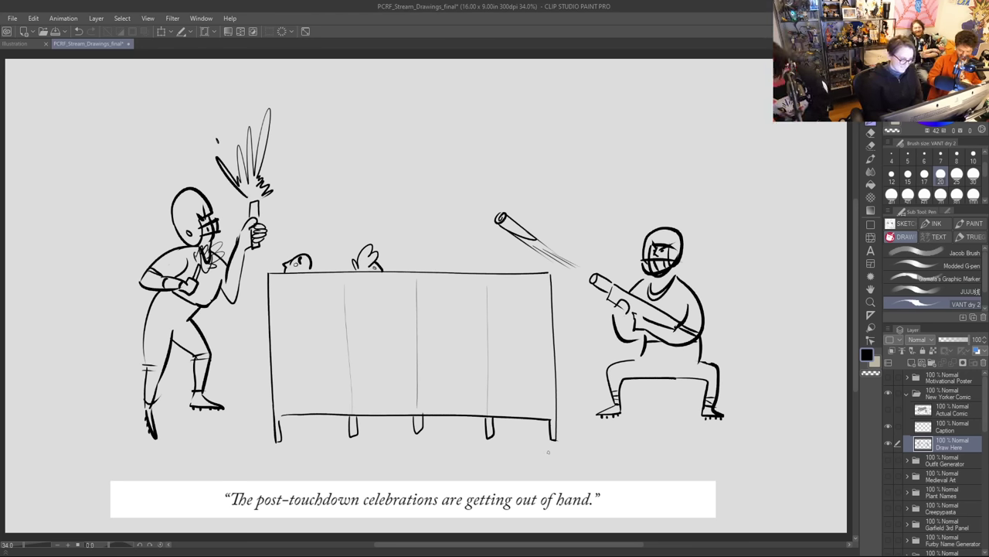
mouse_move(24, 276)
left_mouse_down()
mouse_move(81, 274)
mouse_move(80, 445)
left_mouse_up()
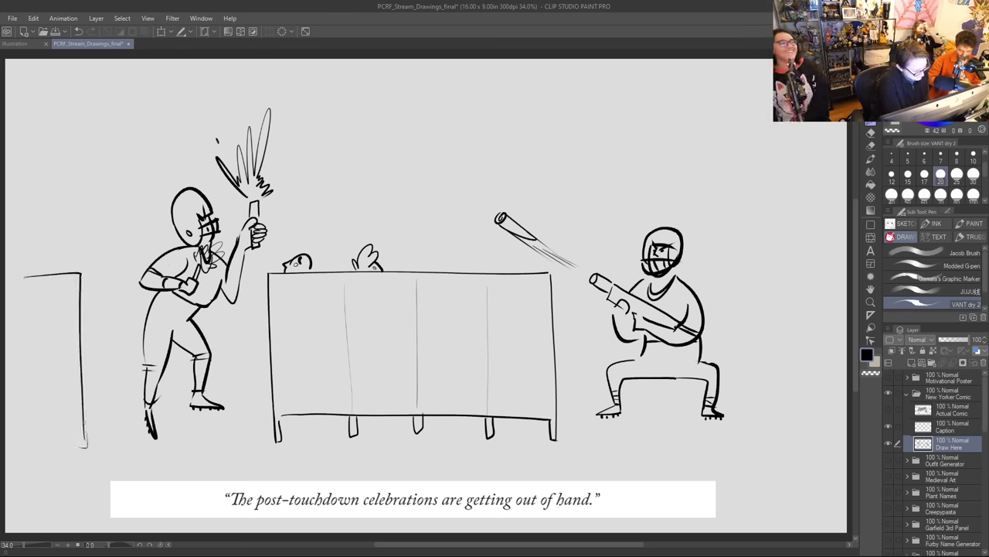
mouse_move(269, 354)
left_mouse_down()
mouse_move(261, 362)
mouse_move(270, 369)
left_mouse_up()
mouse_move(87, 361)
left_mouse_down()
mouse_move(98, 374)
mouse_move(93, 352)
mouse_move(87, 361)
left_mouse_up()
key("ctrl+z")
left_click_drag(556, 357, 557, 367)
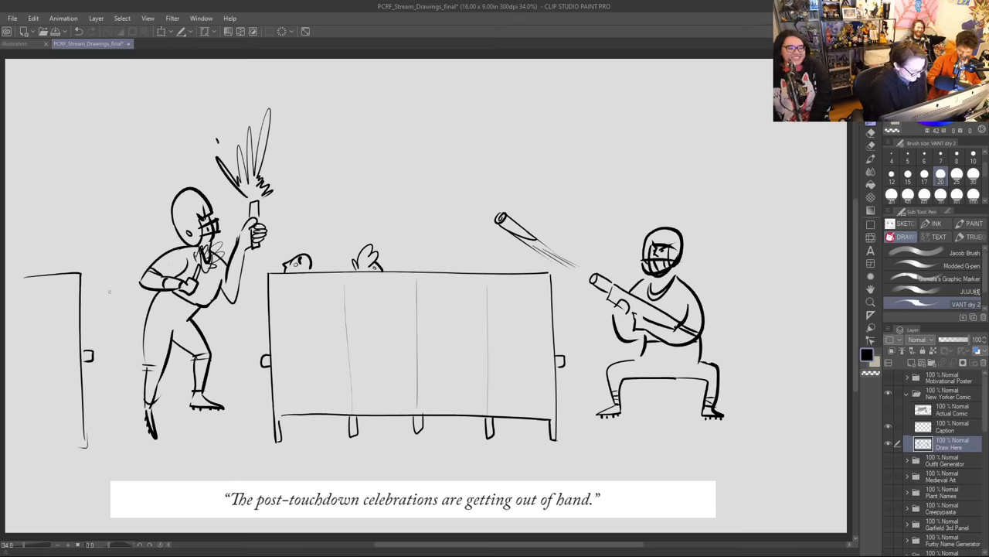
Step: Draw a curly-haired head in profile, with eye and ear, resting above the second panel's top edge
mouse_move(28, 267)
left_mouse_down()
mouse_move(45, 244)
mouse_move(59, 268)
mouse_move(50, 262)
mouse_move(64, 266)
mouse_move(56, 269)
mouse_move(51, 249)
mouse_move(36, 249)
mouse_move(47, 265)
mouse_move(49, 240)
left_mouse_up()
key("e")
key("p")
mouse_move(50, 240)
left_mouse_down()
mouse_move(22, 244)
mouse_move(20, 270)
mouse_move(31, 273)
left_mouse_up()
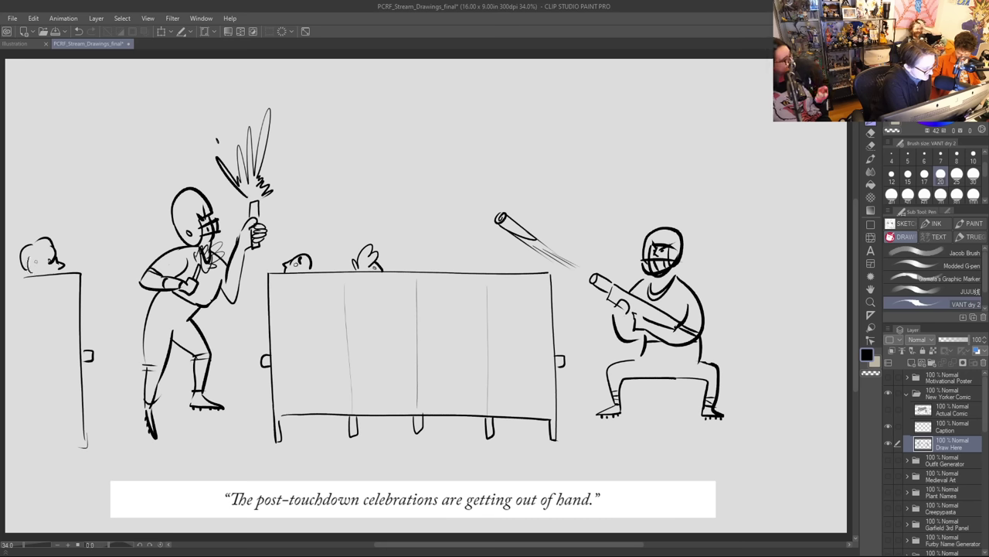
mouse_move(37, 240)
left_mouse_down()
mouse_move(21, 243)
mouse_move(12, 264)
mouse_move(18, 275)
mouse_move(42, 270)
mouse_move(35, 274)
mouse_move(43, 259)
left_mouse_up()
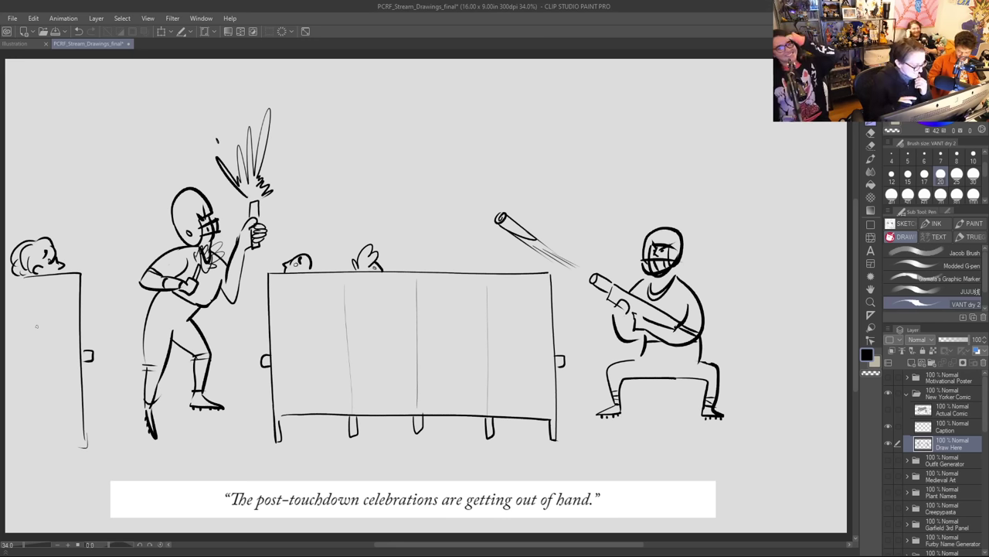
Step: Draw the second panel's base line and a thin broken diagonal ground line from its foot past the first player's legs
mouse_move(74, 414)
left_mouse_down()
mouse_move(75, 445)
mouse_move(13, 412)
left_mouse_up()
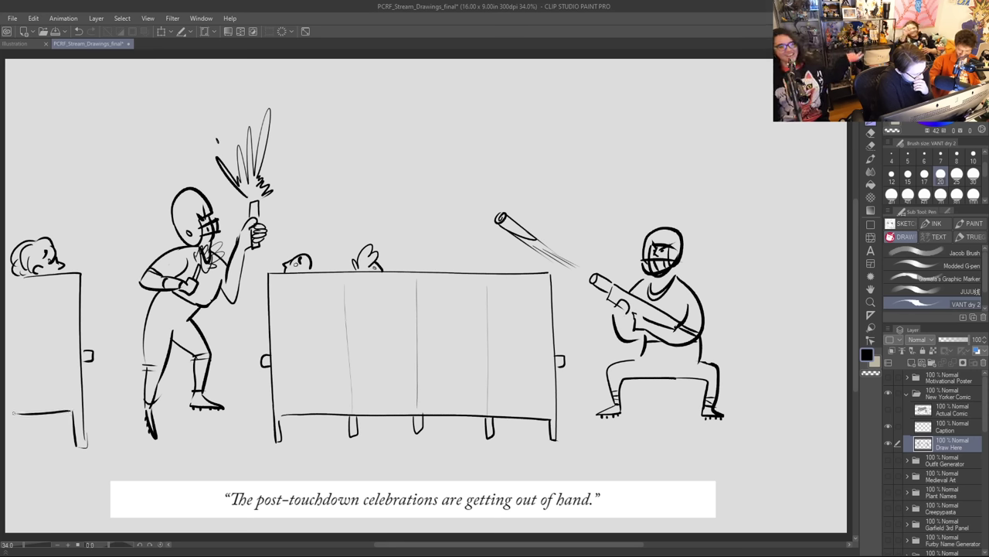
left_click_drag(93, 446, 126, 403)
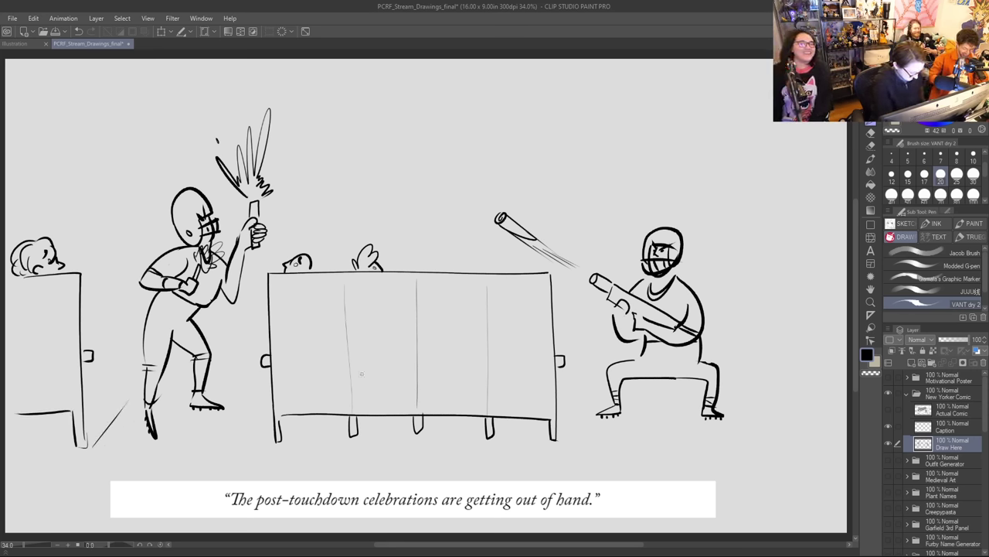
key("ctrl+z")
left_click_drag(75, 460, 123, 411)
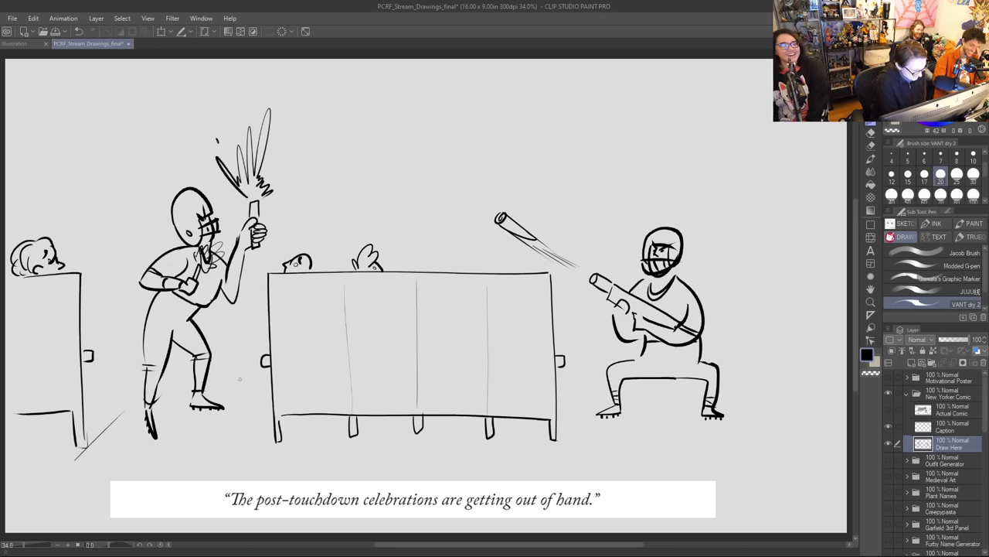
left_click_drag(221, 348, 242, 330)
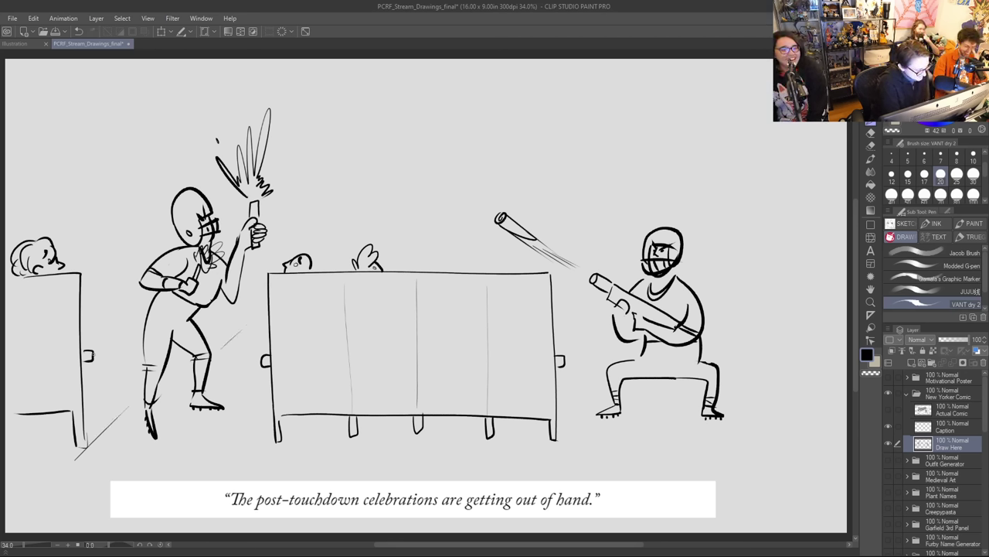
Step: Draw a bent leg and shoe sticking out from behind the second panel's side
left_click_drag(85, 342, 105, 413)
mouse_move(95, 371)
left_mouse_down()
mouse_move(95, 420)
mouse_move(119, 407)
left_mouse_up()
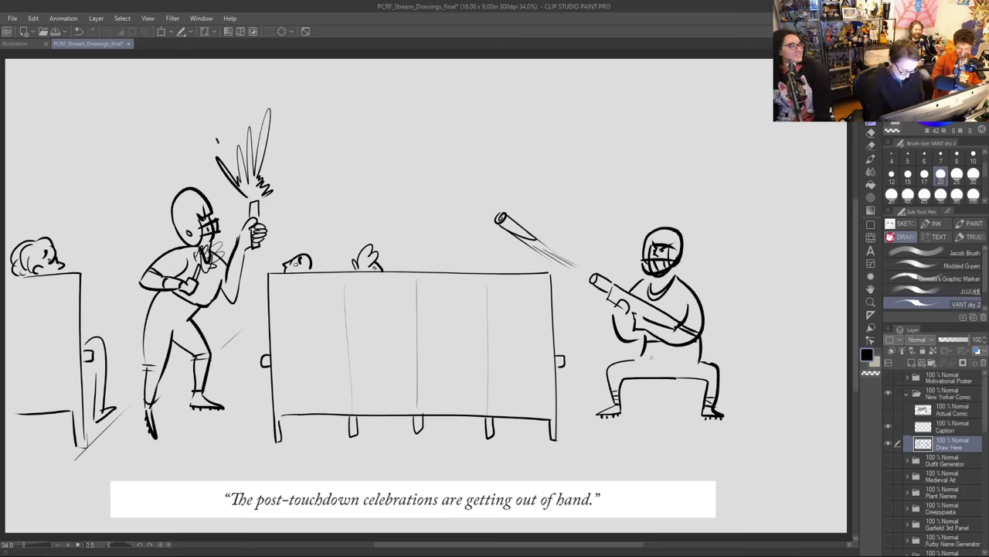
Step: Lasso the crouching player with the gun and move him slightly lower and closer to the central panel
key("m")
mouse_move(624, 225)
left_mouse_down()
mouse_move(583, 294)
mouse_move(589, 434)
mouse_move(755, 260)
left_mouse_up()
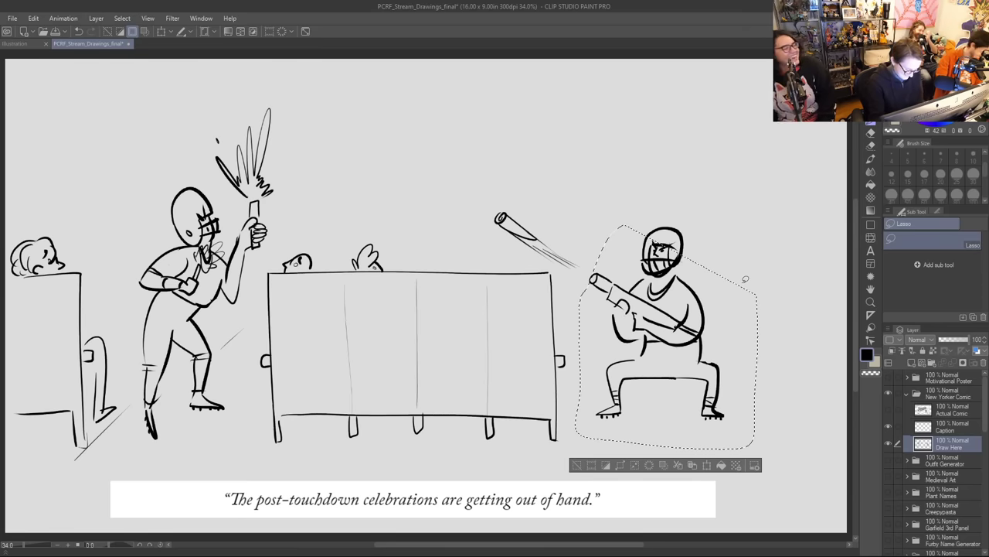
key("ctrl+d")
mouse_move(658, 211)
left_mouse_down()
mouse_move(592, 283)
mouse_move(635, 437)
mouse_move(684, 184)
left_mouse_up()
key("k")
left_click_drag(701, 354, 689, 377)
key("ctrl+d")
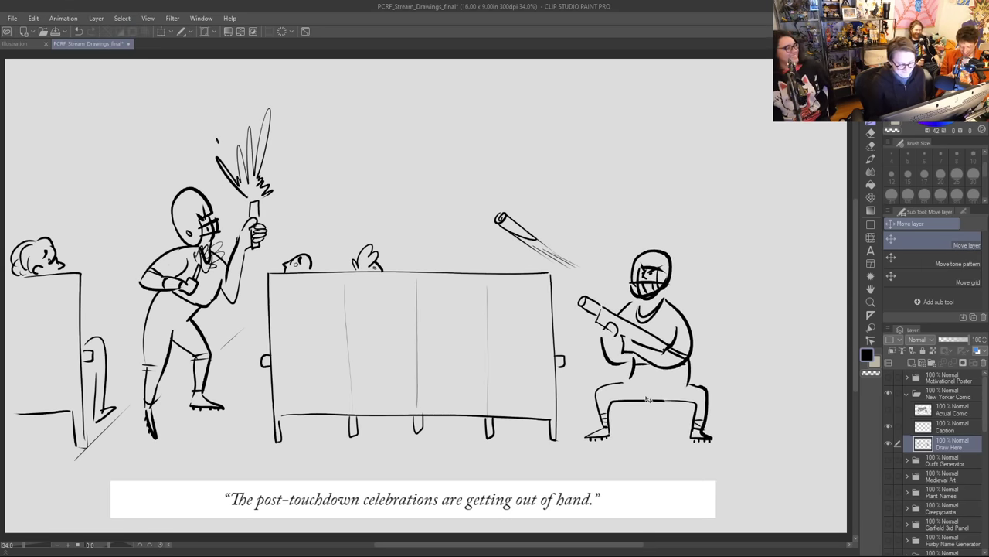
Step: Add a second leg and a hand resting on the knee beside the second panel, and erase the overlapping lines
key("p")
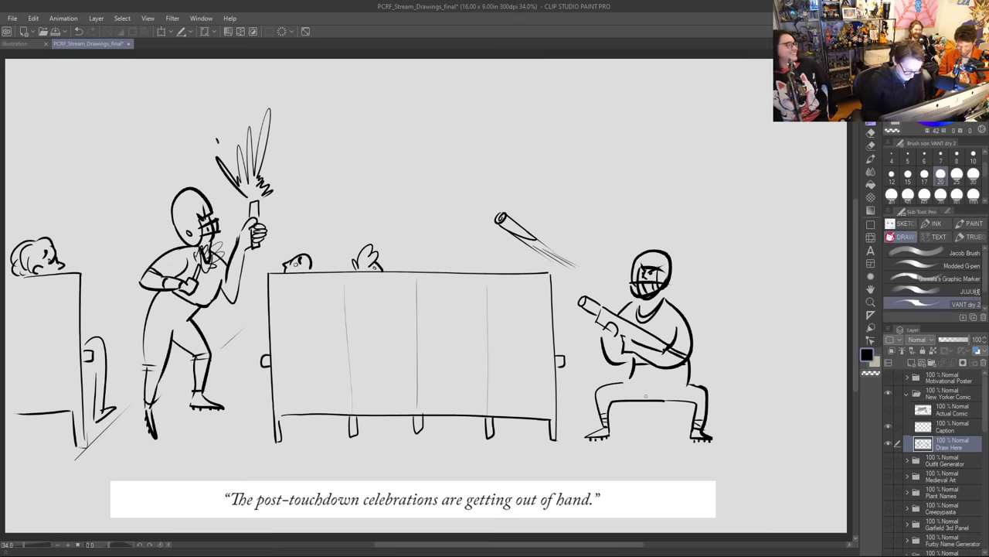
left_click_drag(81, 387, 92, 399)
mouse_move(88, 349)
left_mouse_down()
mouse_move(114, 347)
mouse_move(88, 359)
left_mouse_up()
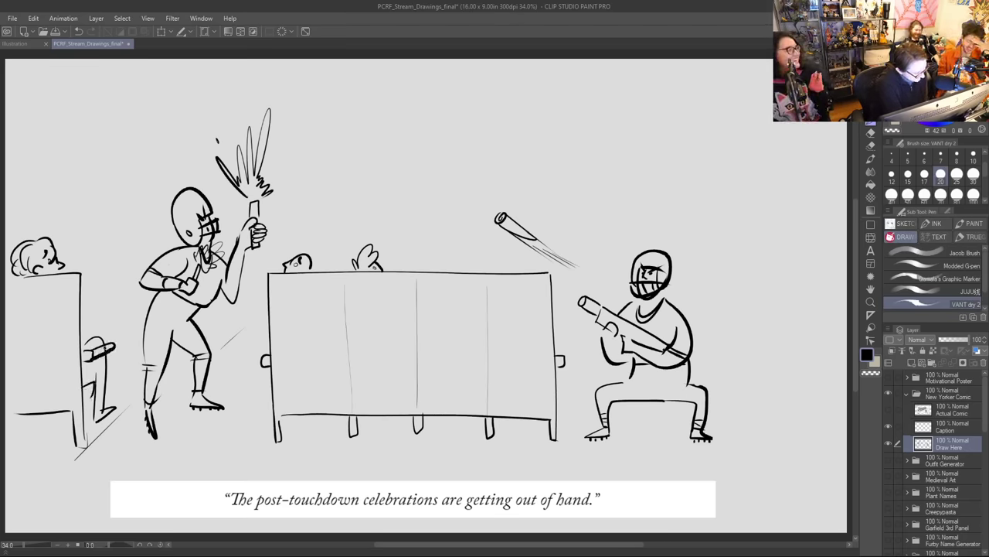
key("e")
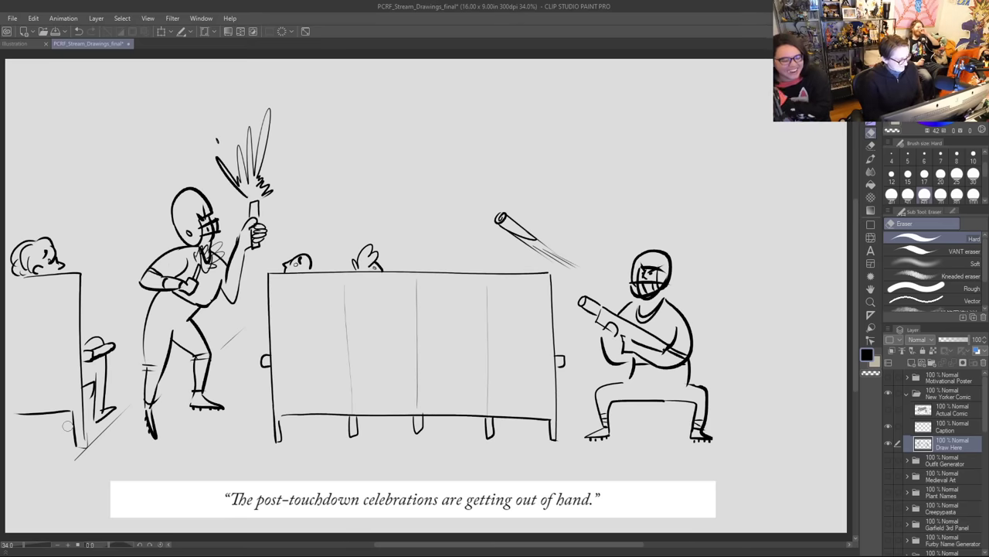